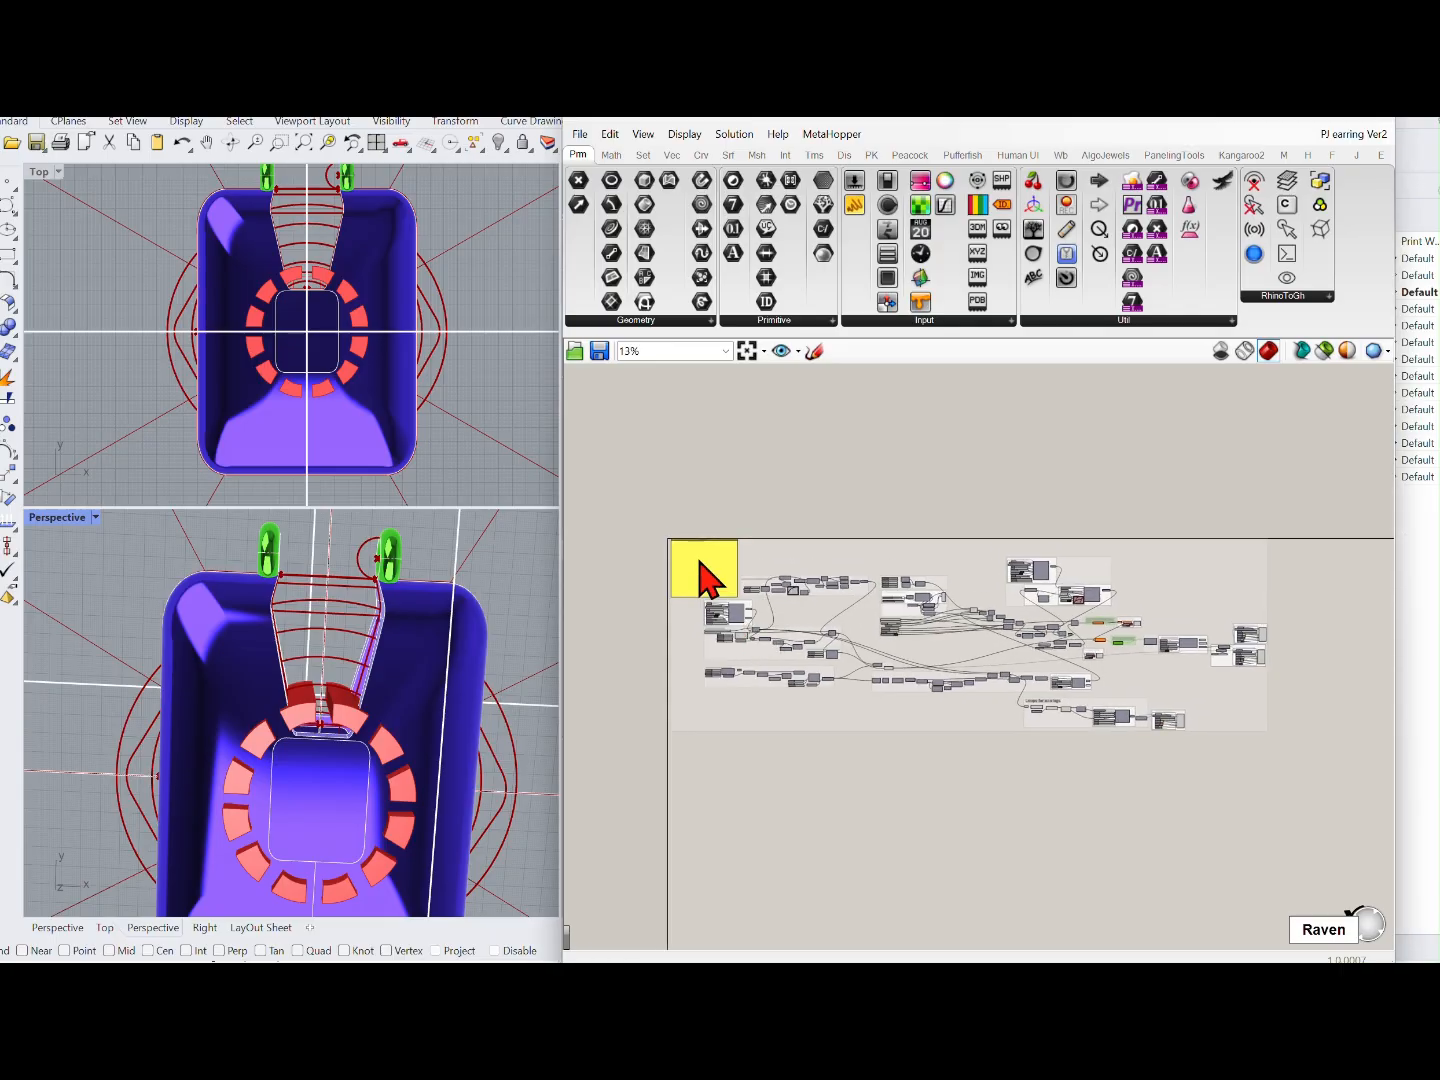
Step: Try the Polygon type for the outside surface's shape curve and switch it back to Uni Profile
{"action": "right_click_drag", "start_coordinate": [999, 663], "coordinate": [926, 593]}
{"action": "right_click_drag", "start_coordinate": [831, 787], "coordinate": [899, 680]}
{"action": "scroll", "coordinate": [767, 719], "scroll_direction": "up", "scroll_amount": 4}
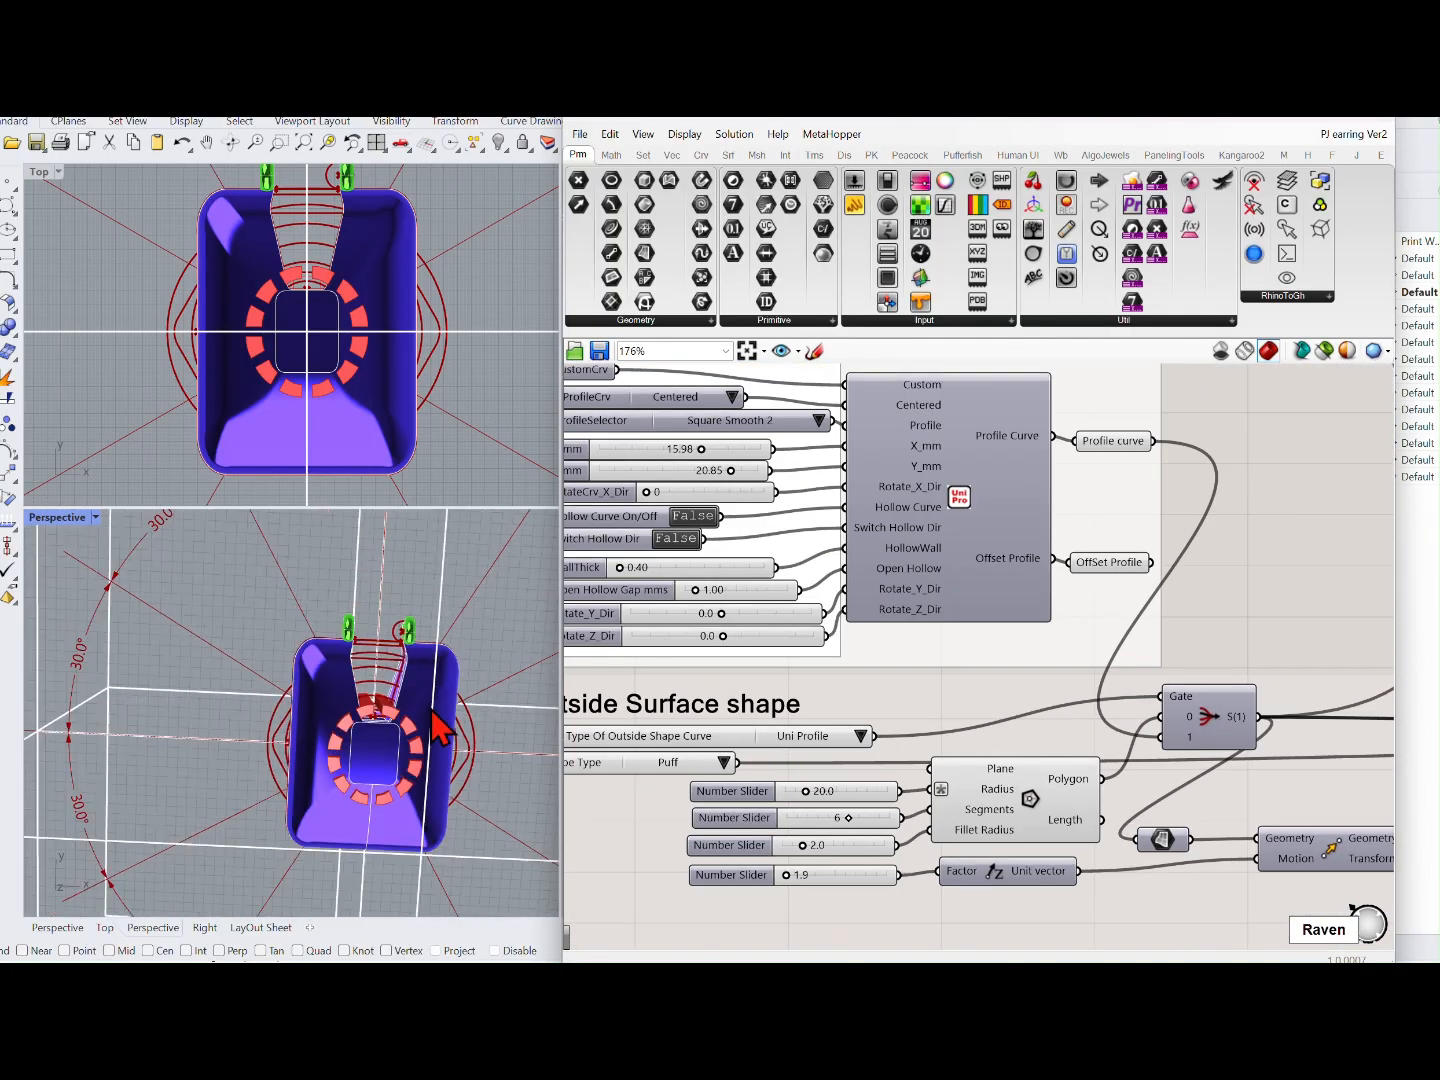
{"action": "scroll", "coordinate": [864, 720], "scroll_direction": "up", "scroll_amount": 4}
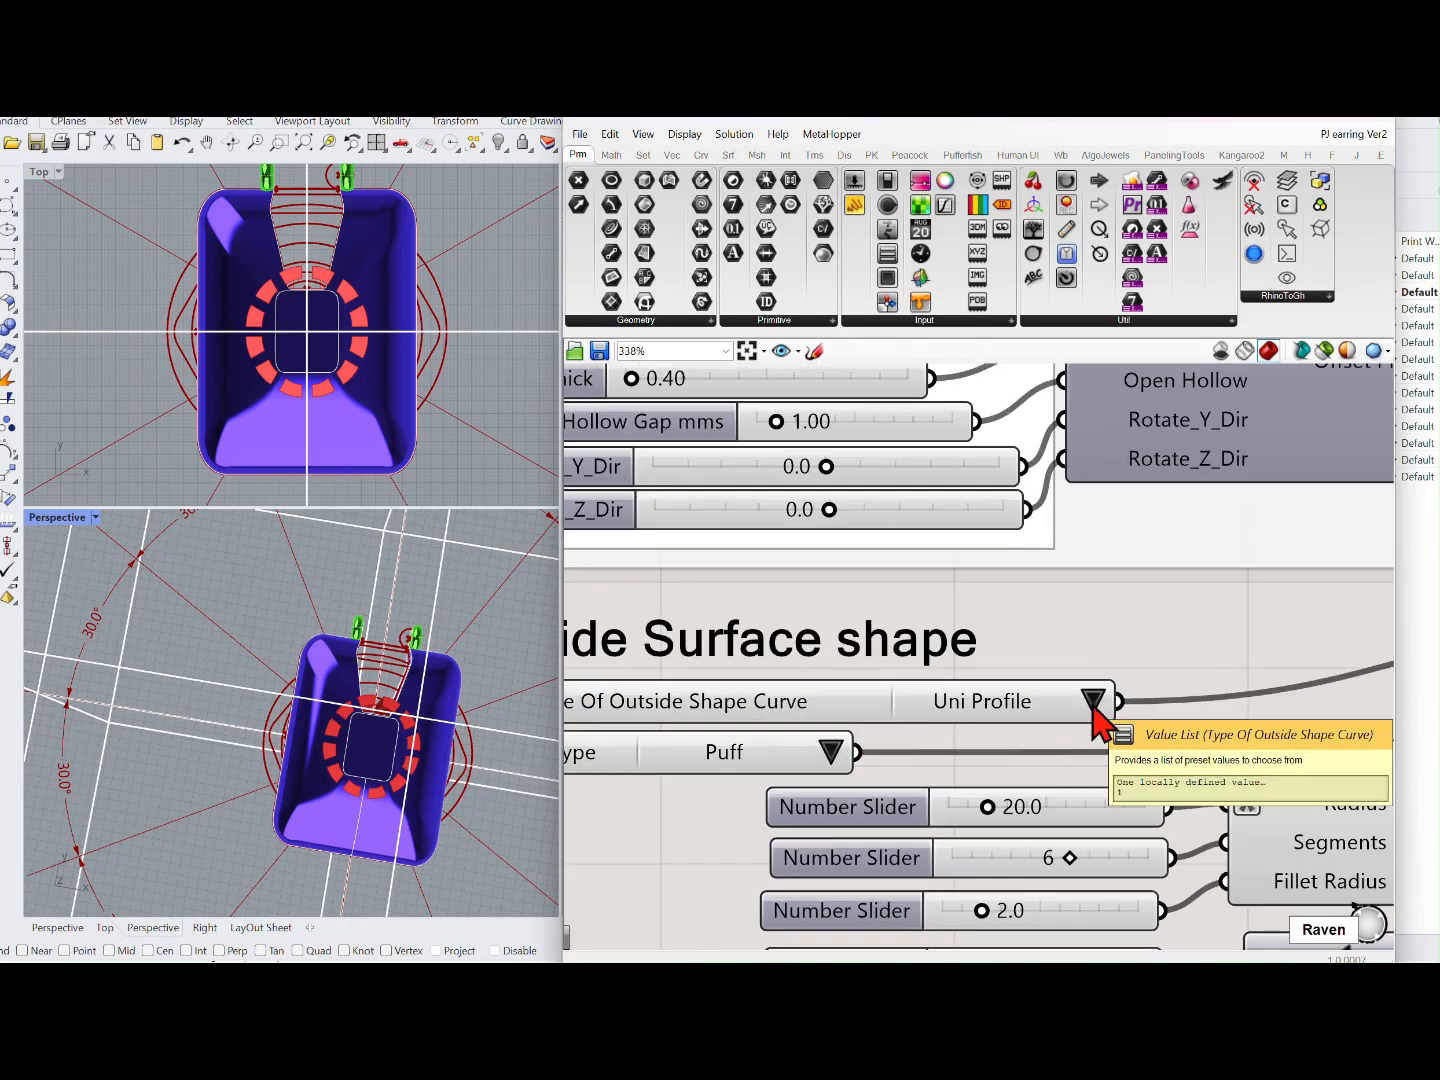
{"action": "scroll", "coordinate": [1080, 708], "scroll_direction": "down", "scroll_amount": 4}
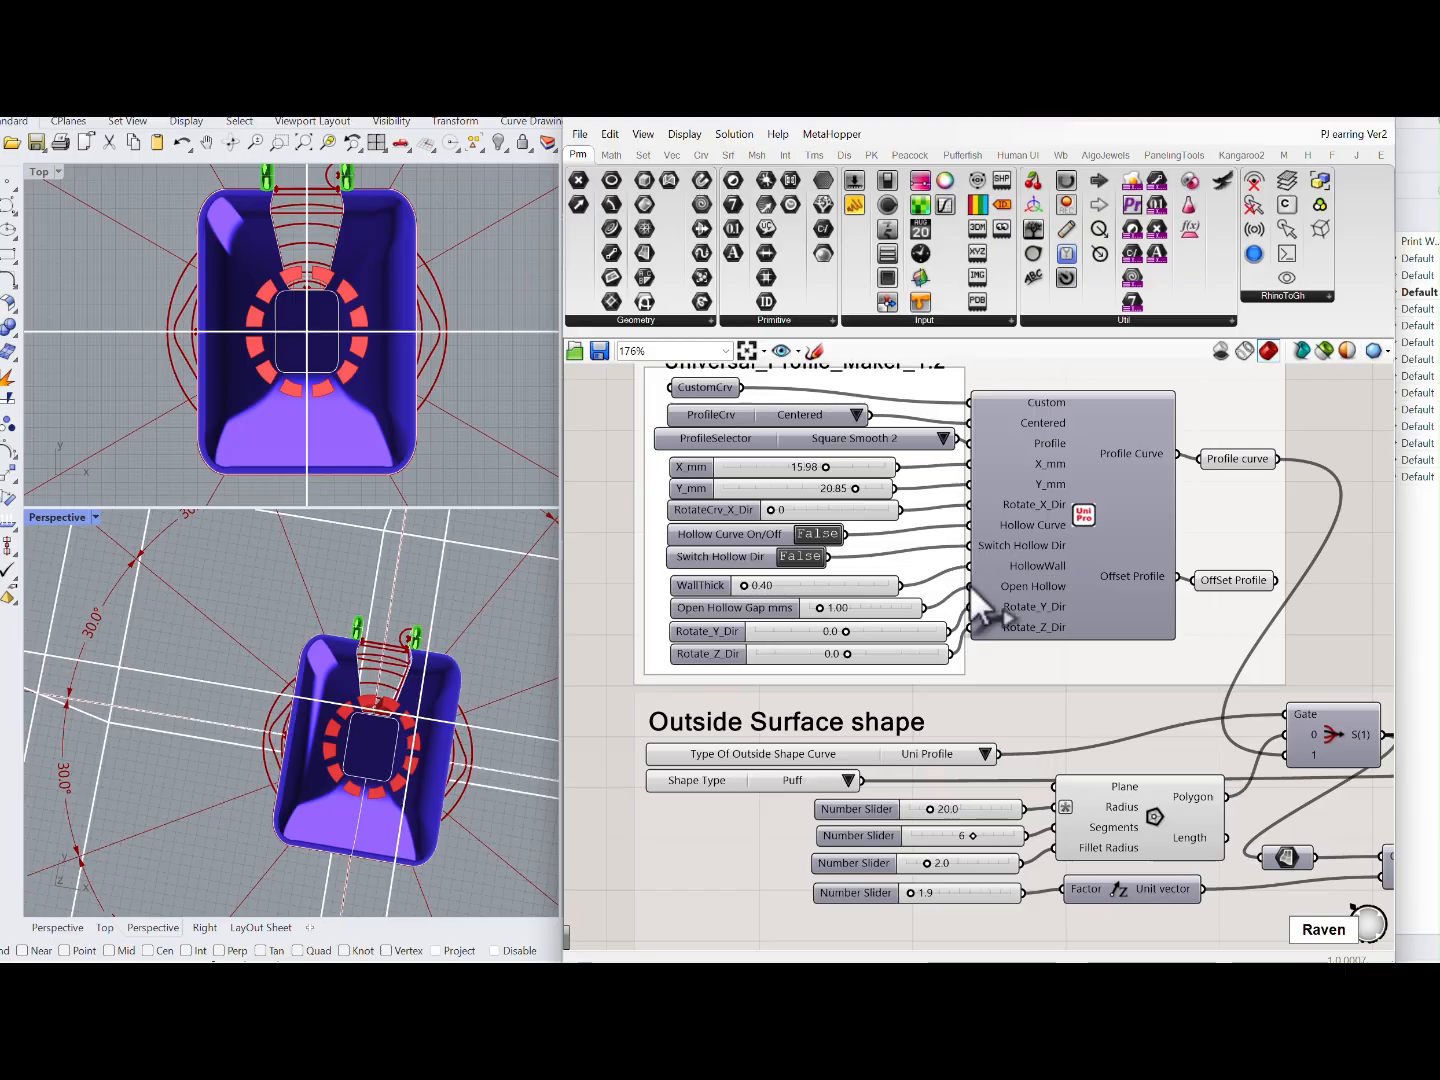
{"action": "left_click", "coordinate": [986, 753]}
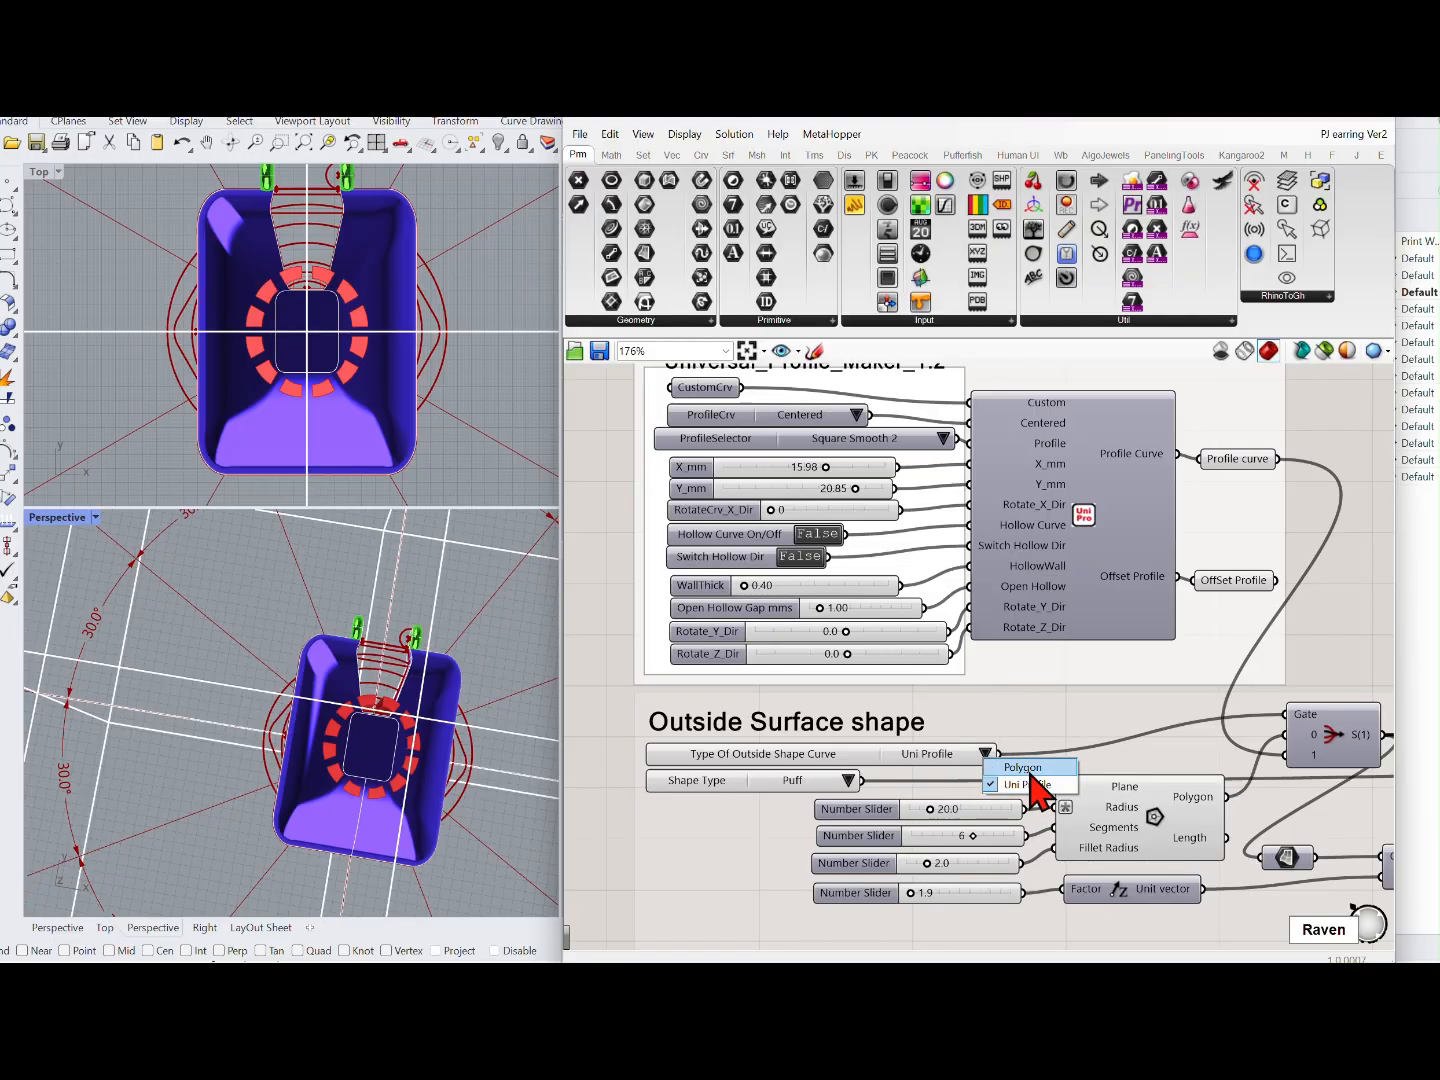
{"action": "left_click", "coordinate": [1024, 768]}
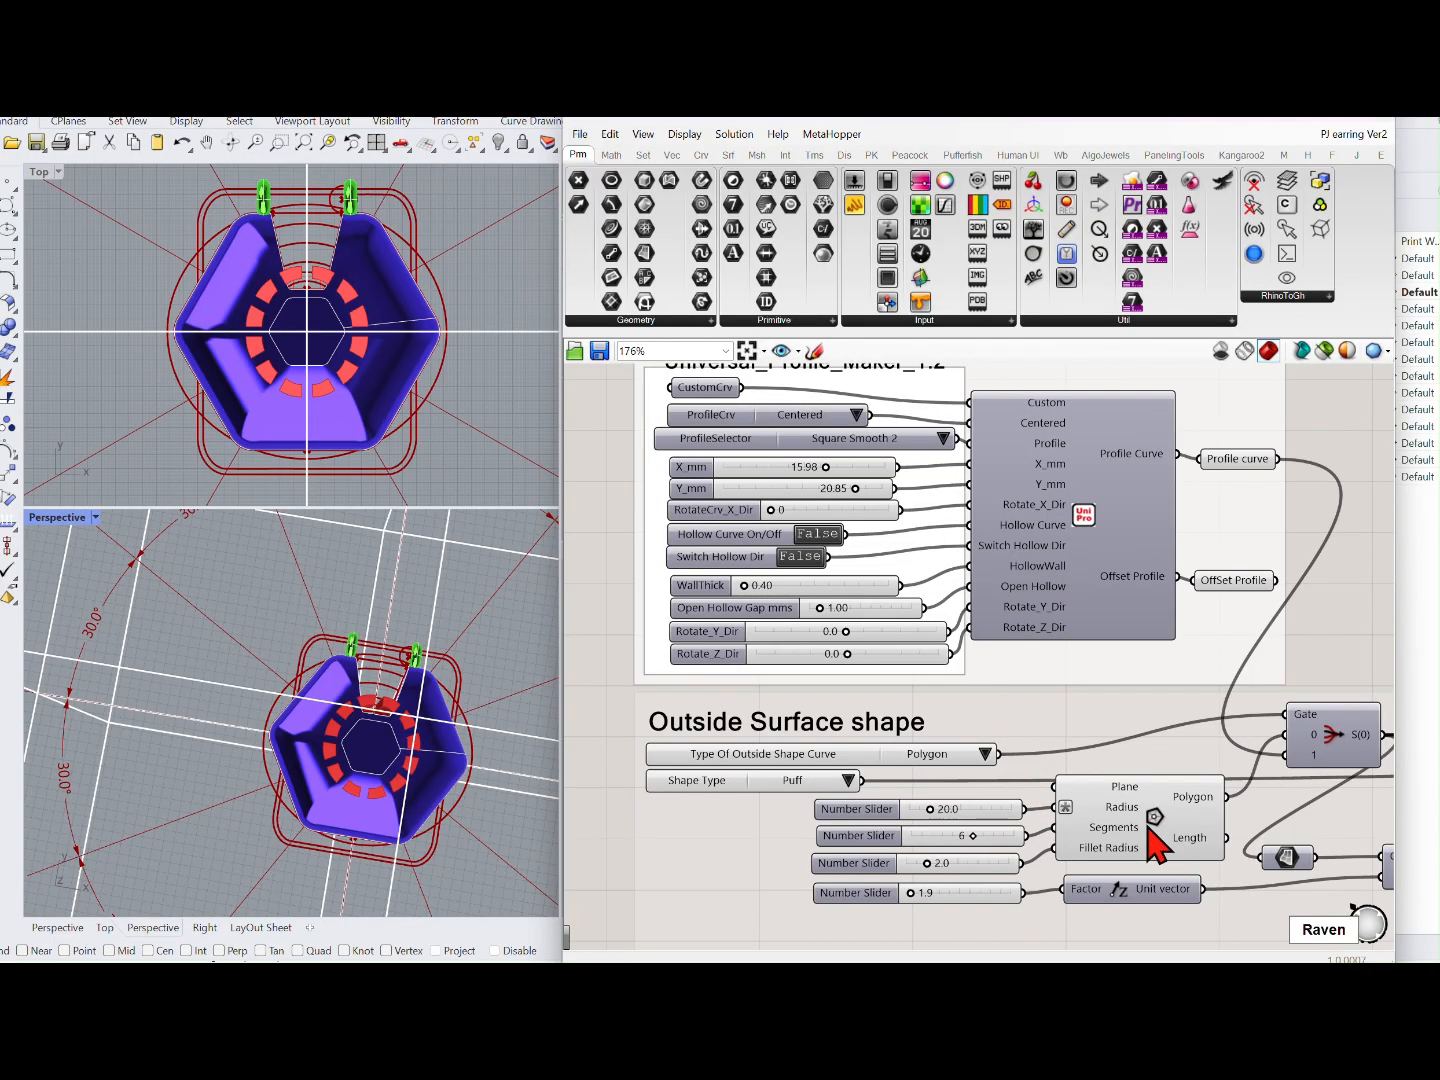
{"action": "left_click", "coordinate": [985, 755]}
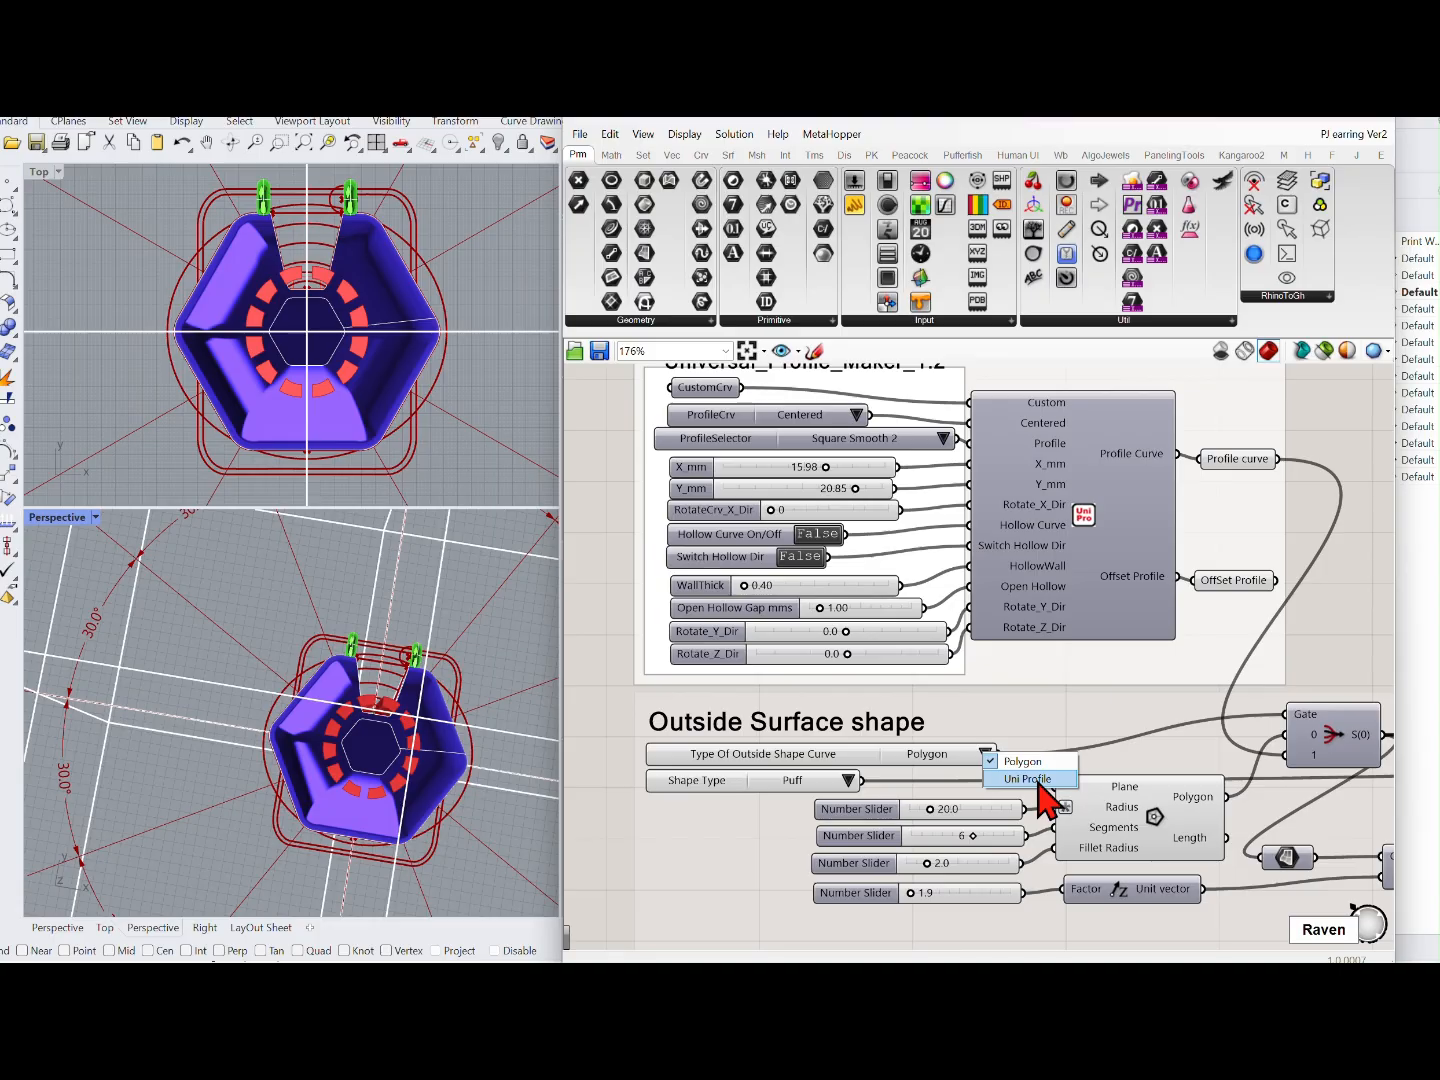
{"action": "left_click", "coordinate": [1030, 779]}
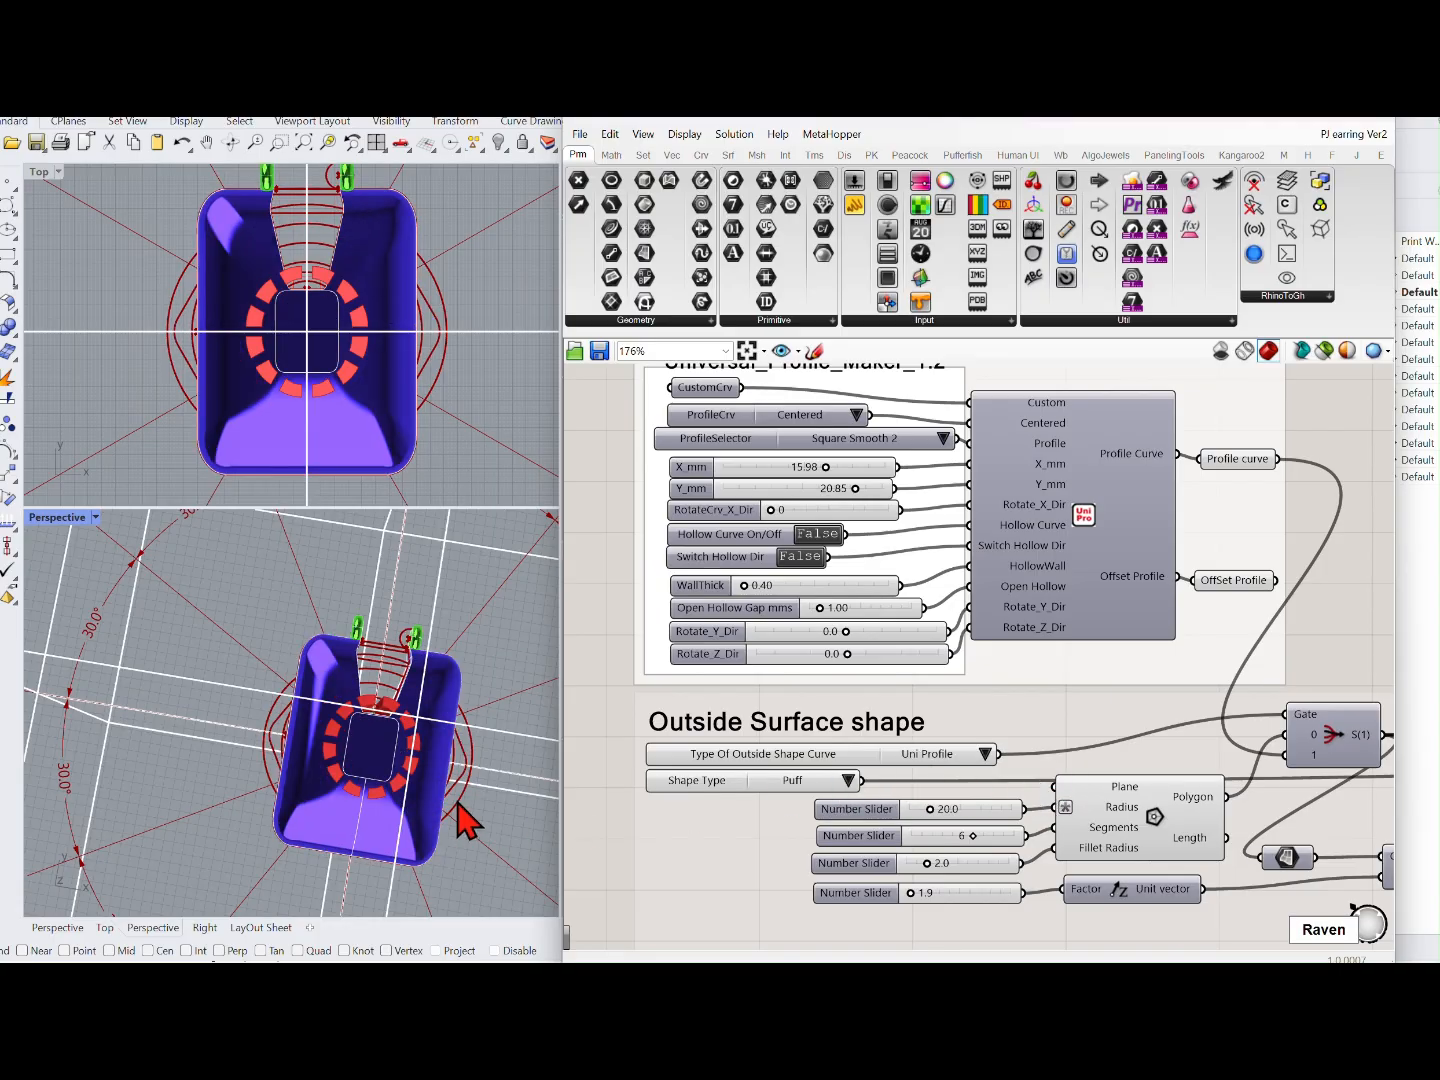
Step: Try the Squareish shape type on the outside surface and return it to Puff
{"action": "right_click_drag", "start_coordinate": [457, 803], "coordinate": [487, 713]}
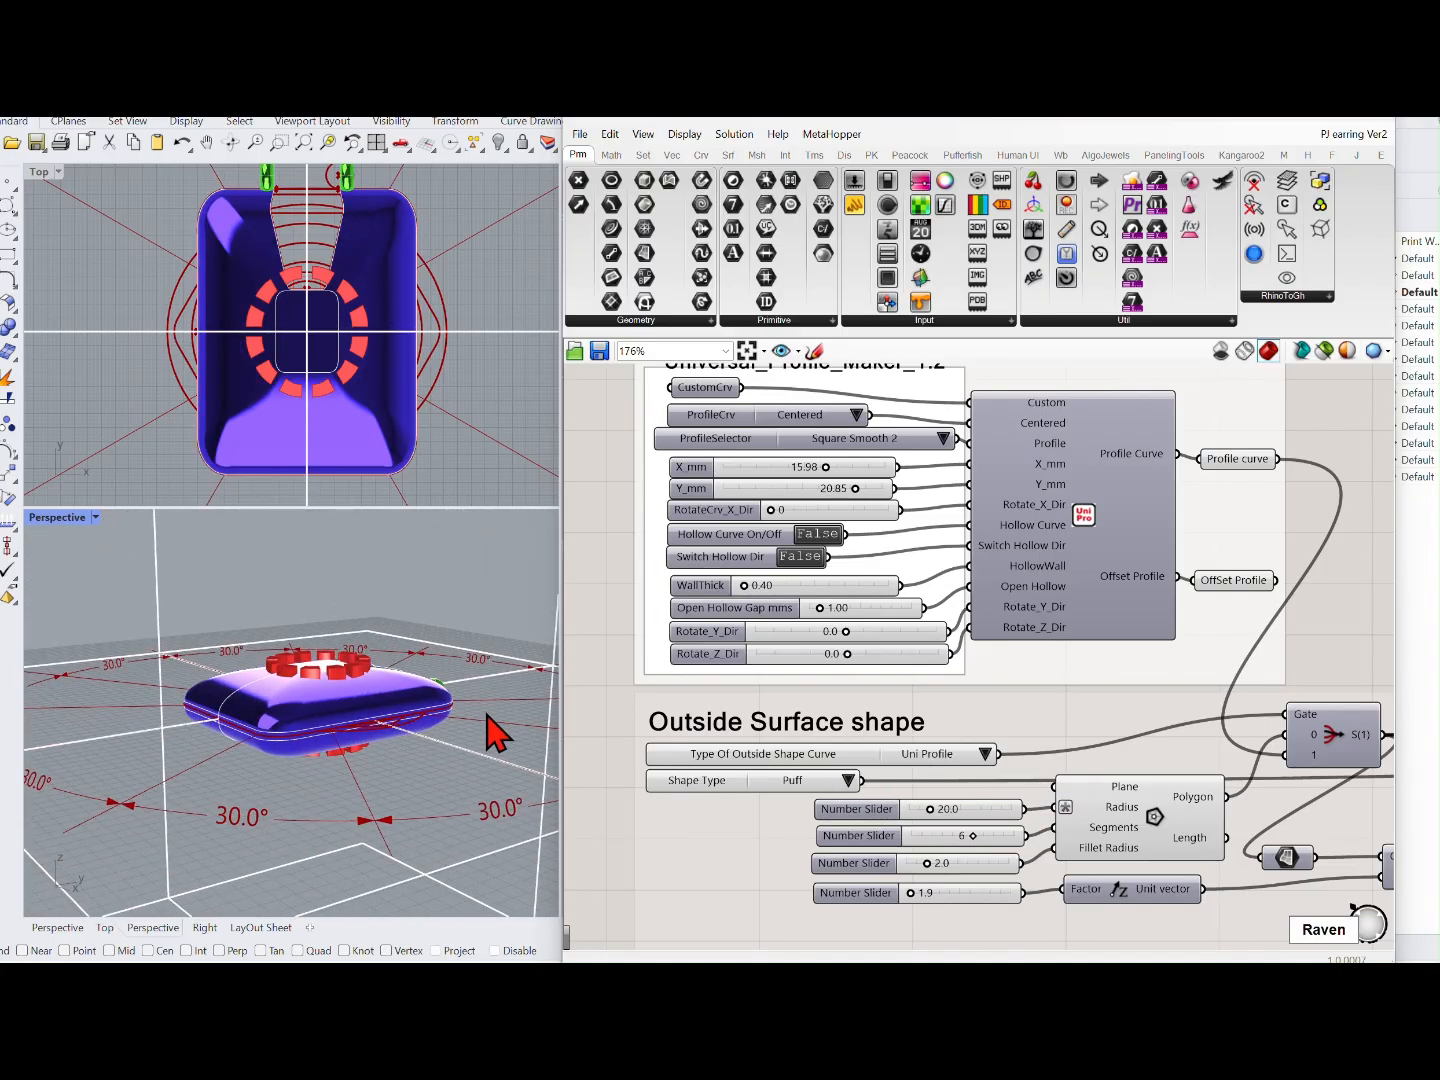
{"action": "left_click", "coordinate": [849, 780]}
{"action": "left_click", "coordinate": [887, 812]}
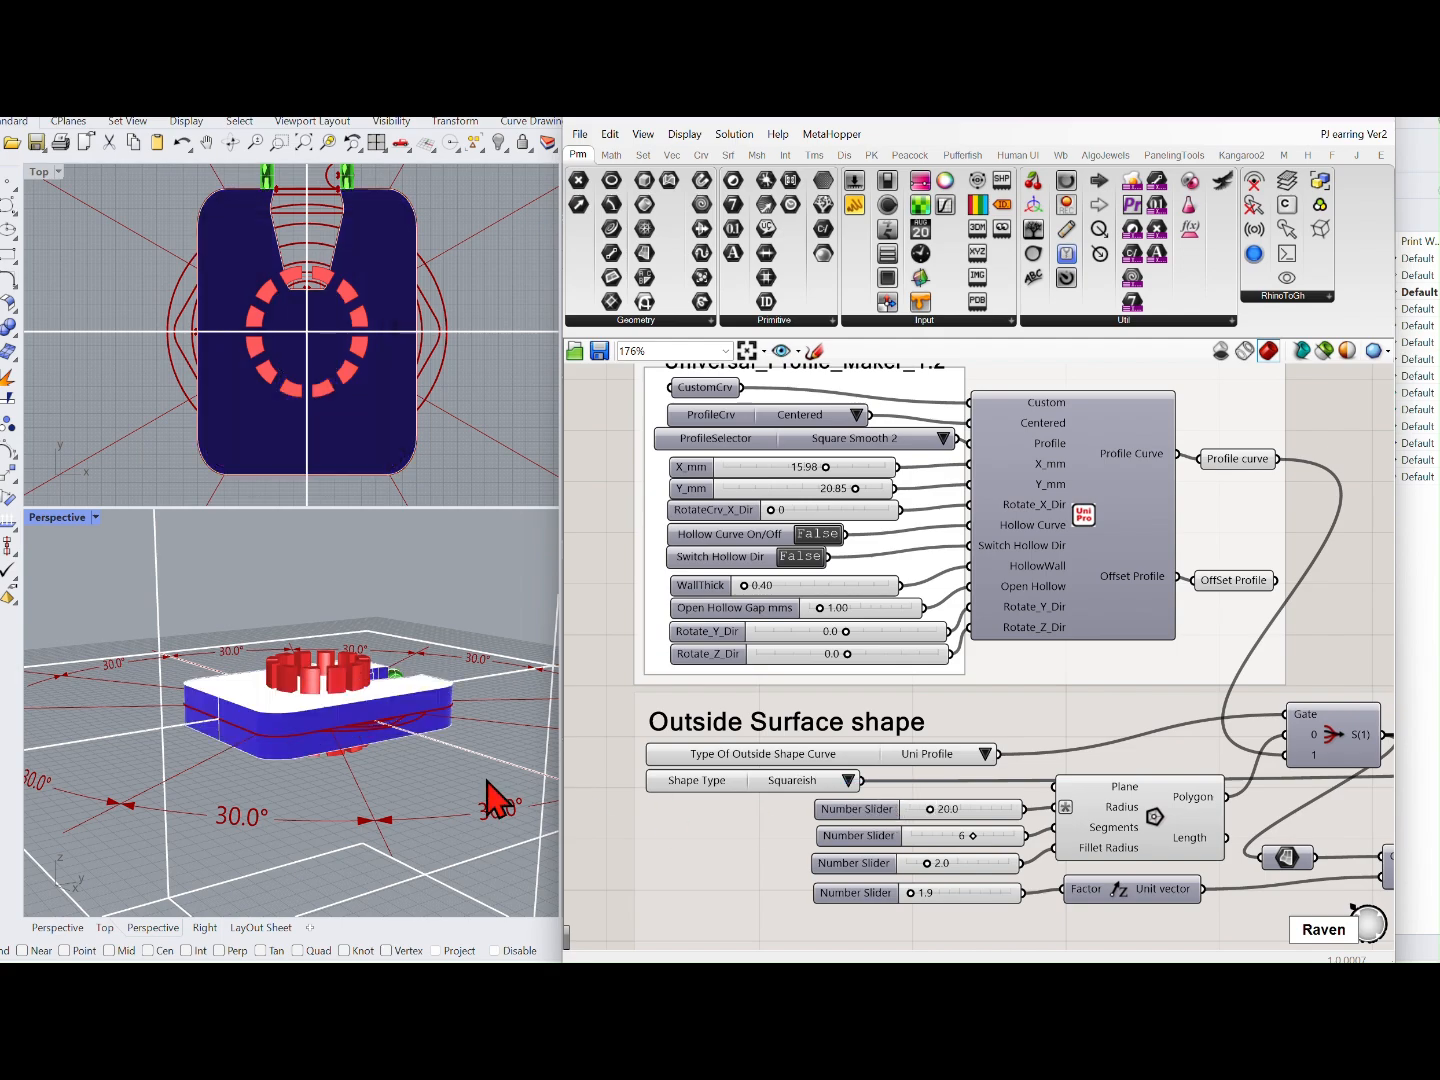
{"action": "right_click_drag", "start_coordinate": [360, 733], "coordinate": [466, 851]}
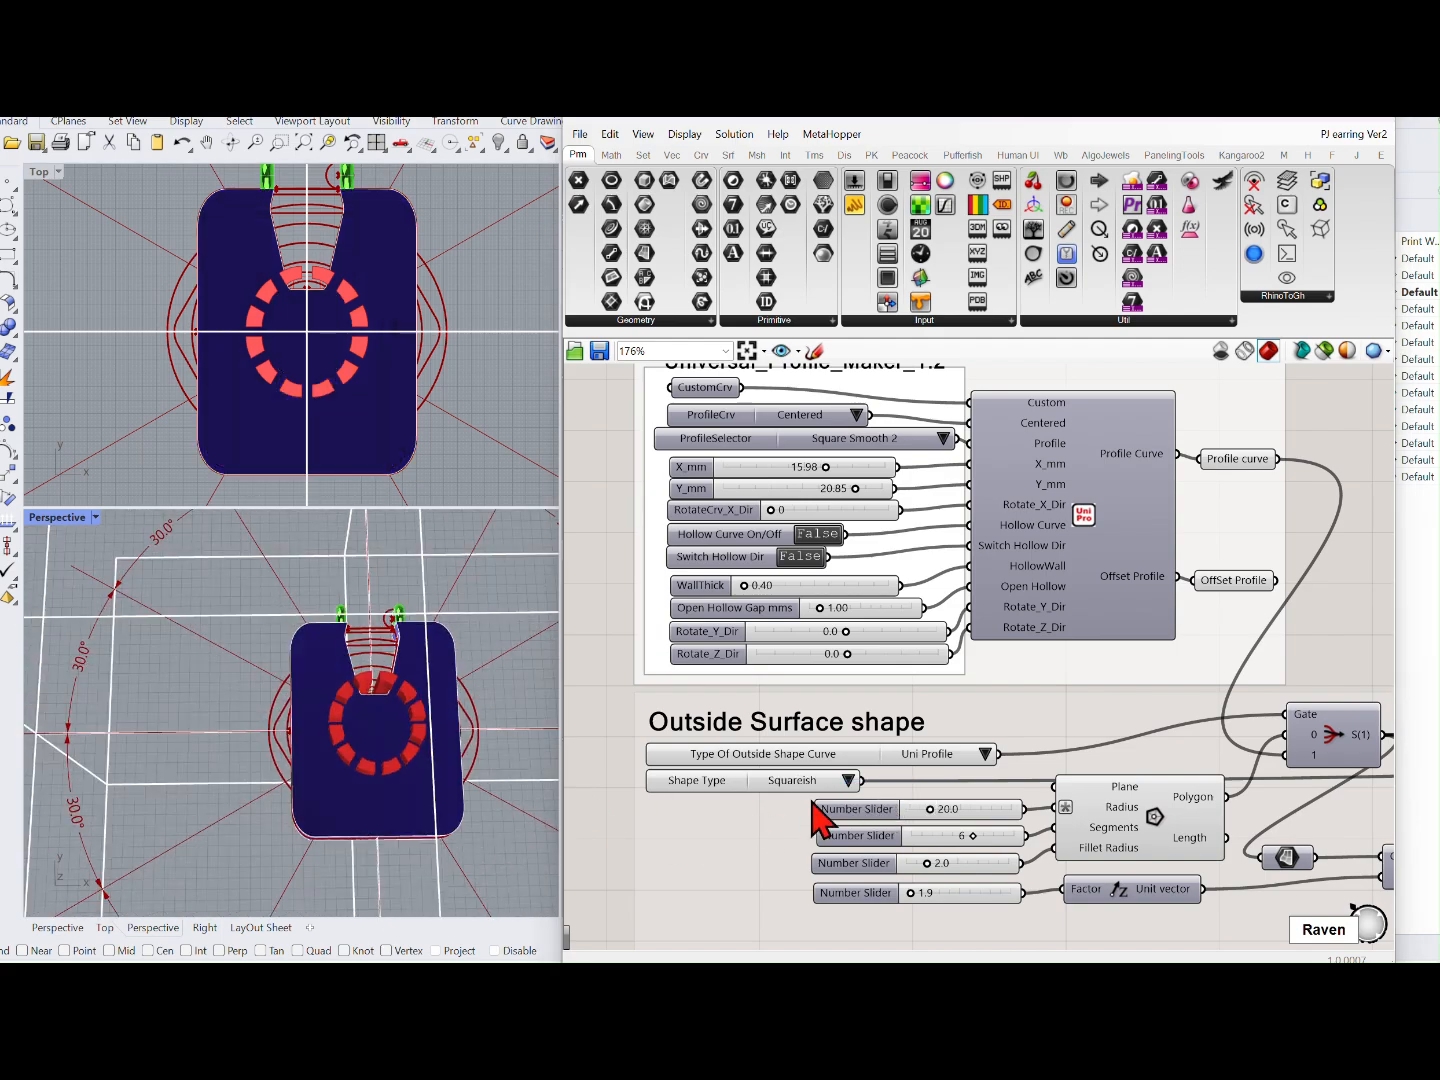
{"action": "left_click", "coordinate": [847, 782]}
{"action": "left_click", "coordinate": [899, 806]}
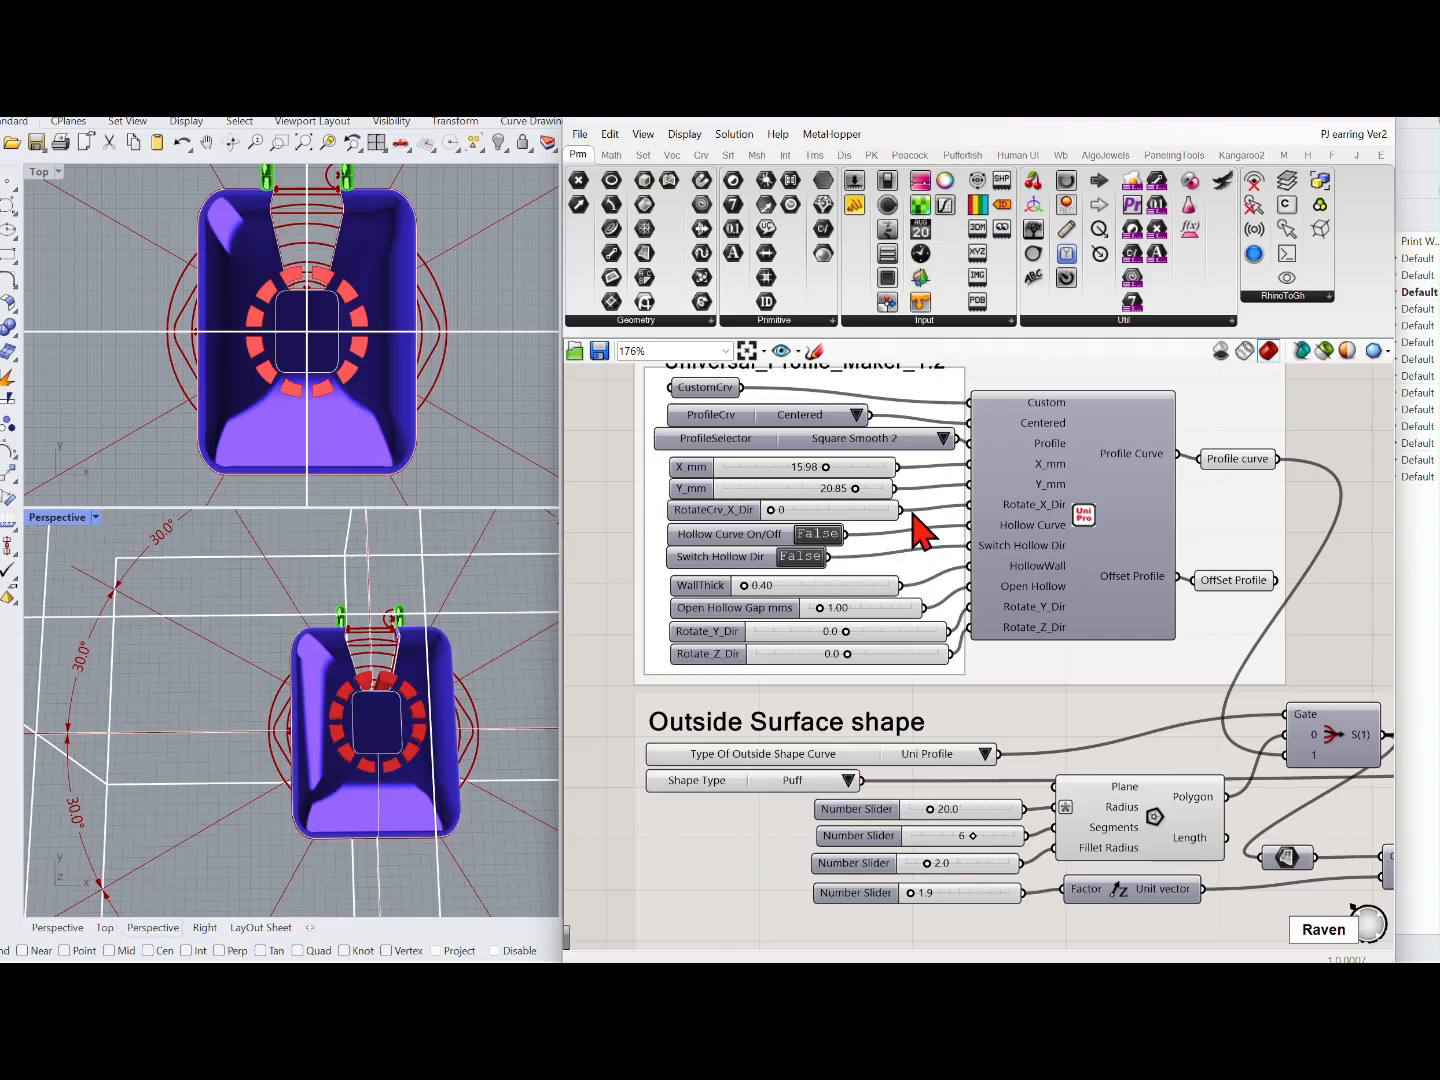
Step: Set the outside profile to Round and size it to X 16.30 mm and Y 19.47 mm
{"action": "scroll", "coordinate": [913, 550], "scroll_direction": "up", "scroll_amount": 3}
{"action": "left_click", "coordinate": [959, 502]}
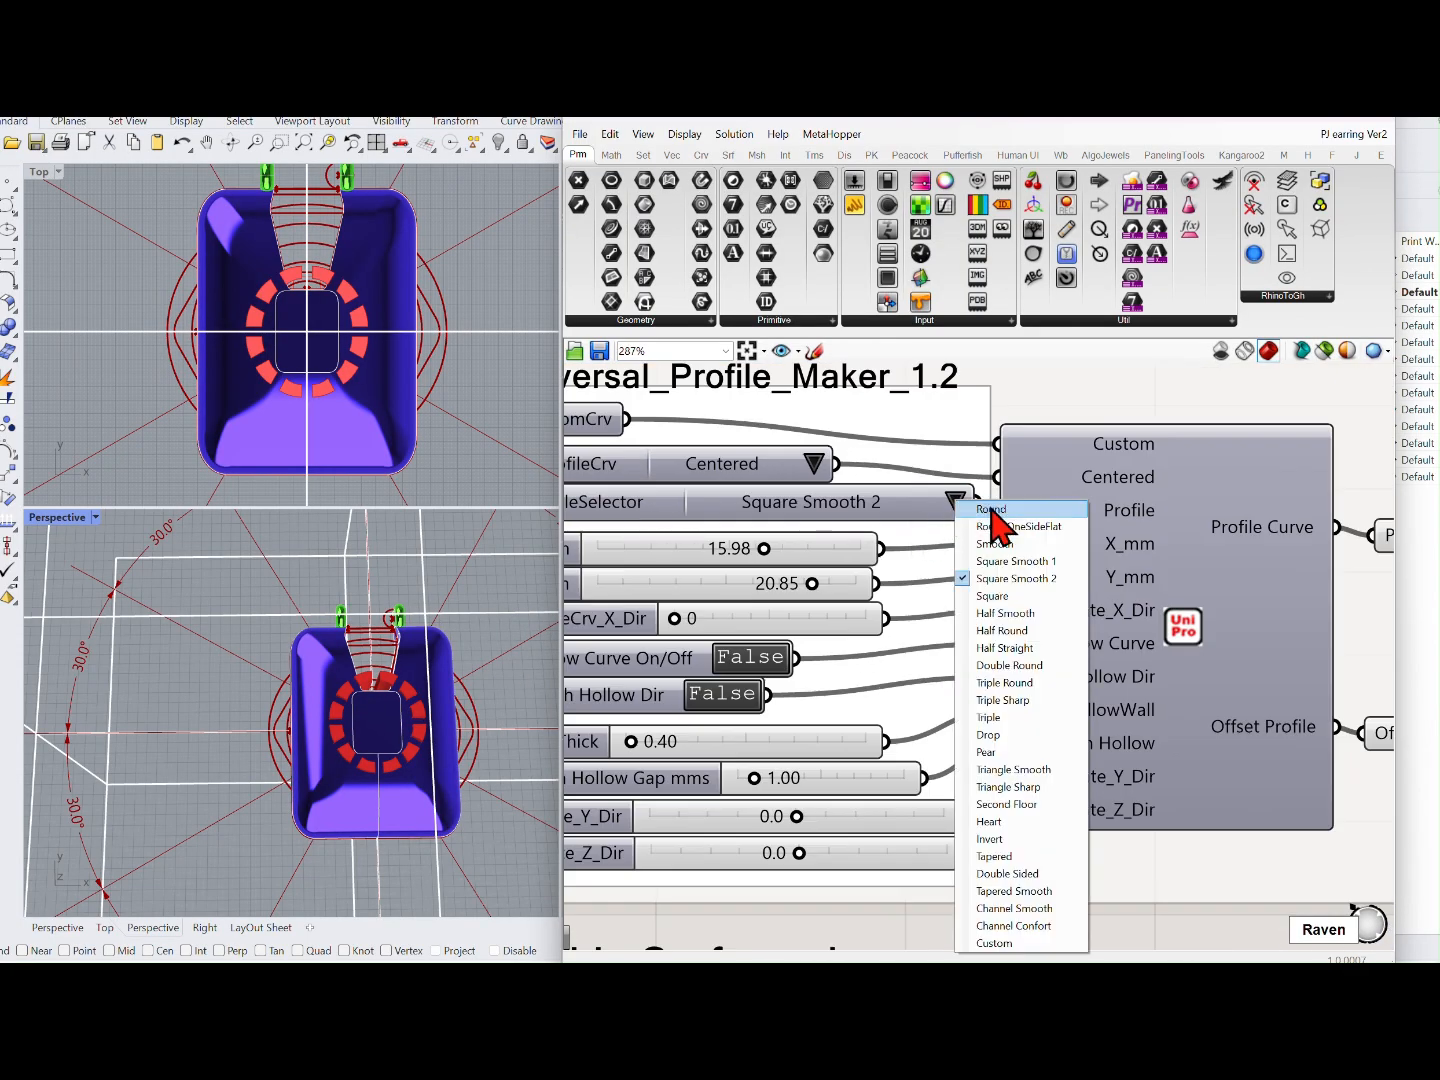
{"action": "left_click", "coordinate": [994, 511]}
{"action": "right_click_drag", "start_coordinate": [841, 566], "coordinate": [948, 570]}
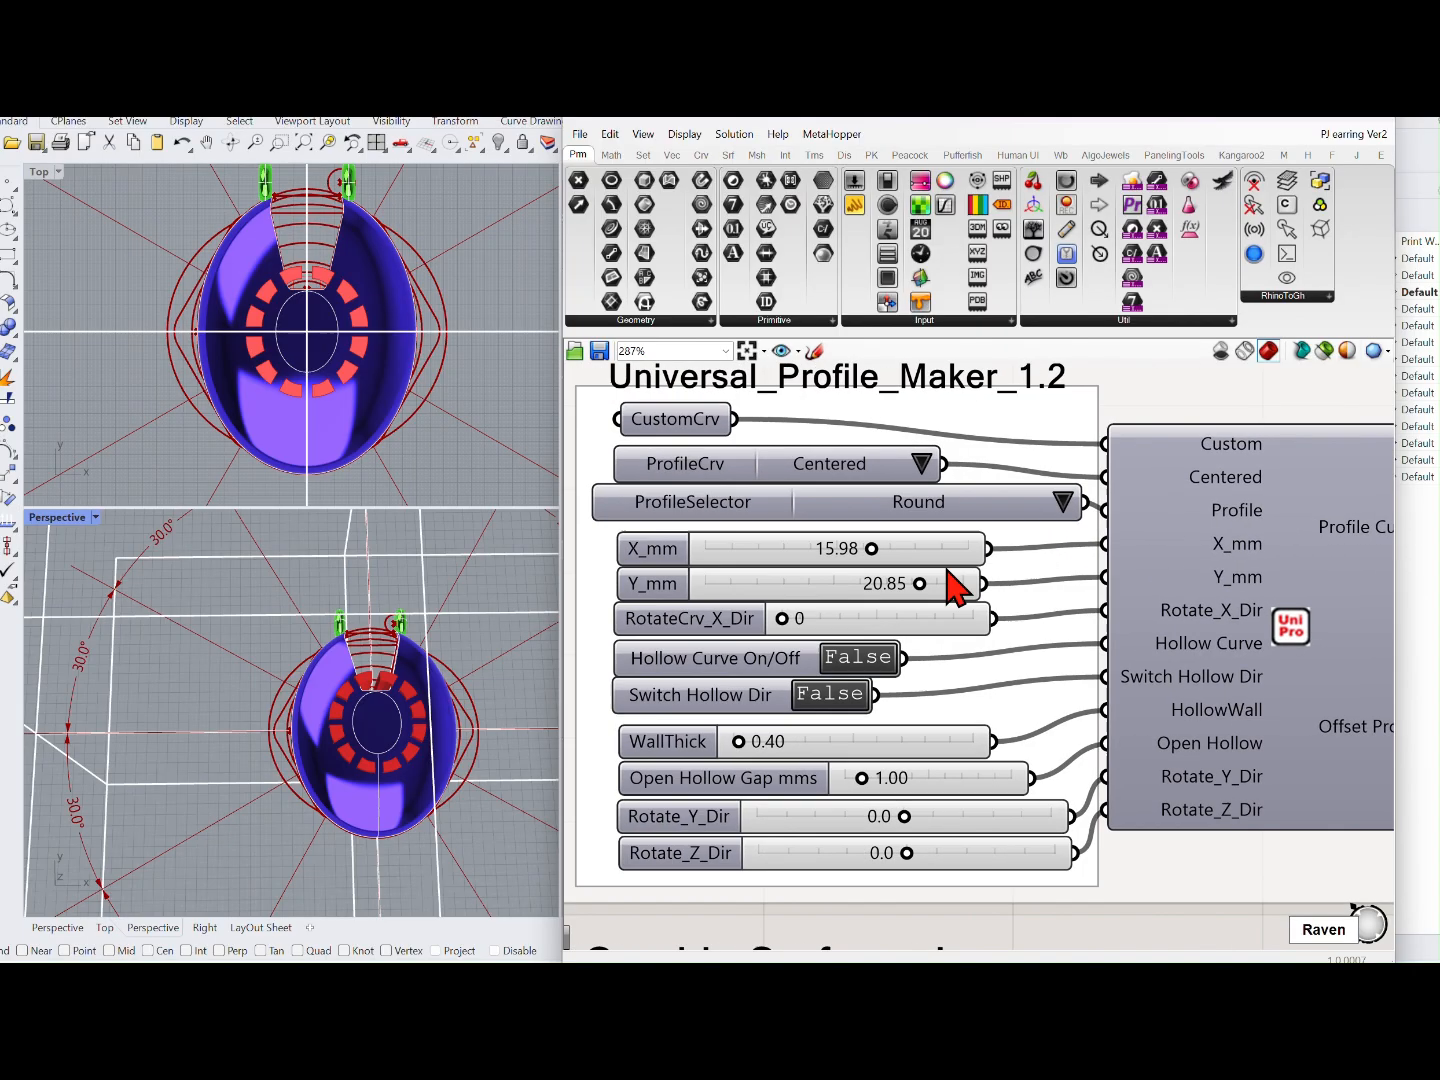
{"action": "mouse_move", "coordinate": [916, 585]}
{"action": "left_mouse_down"}
{"action": "mouse_move", "coordinate": [879, 588]}
{"action": "mouse_move", "coordinate": [908, 581]}
{"action": "left_mouse_up"}
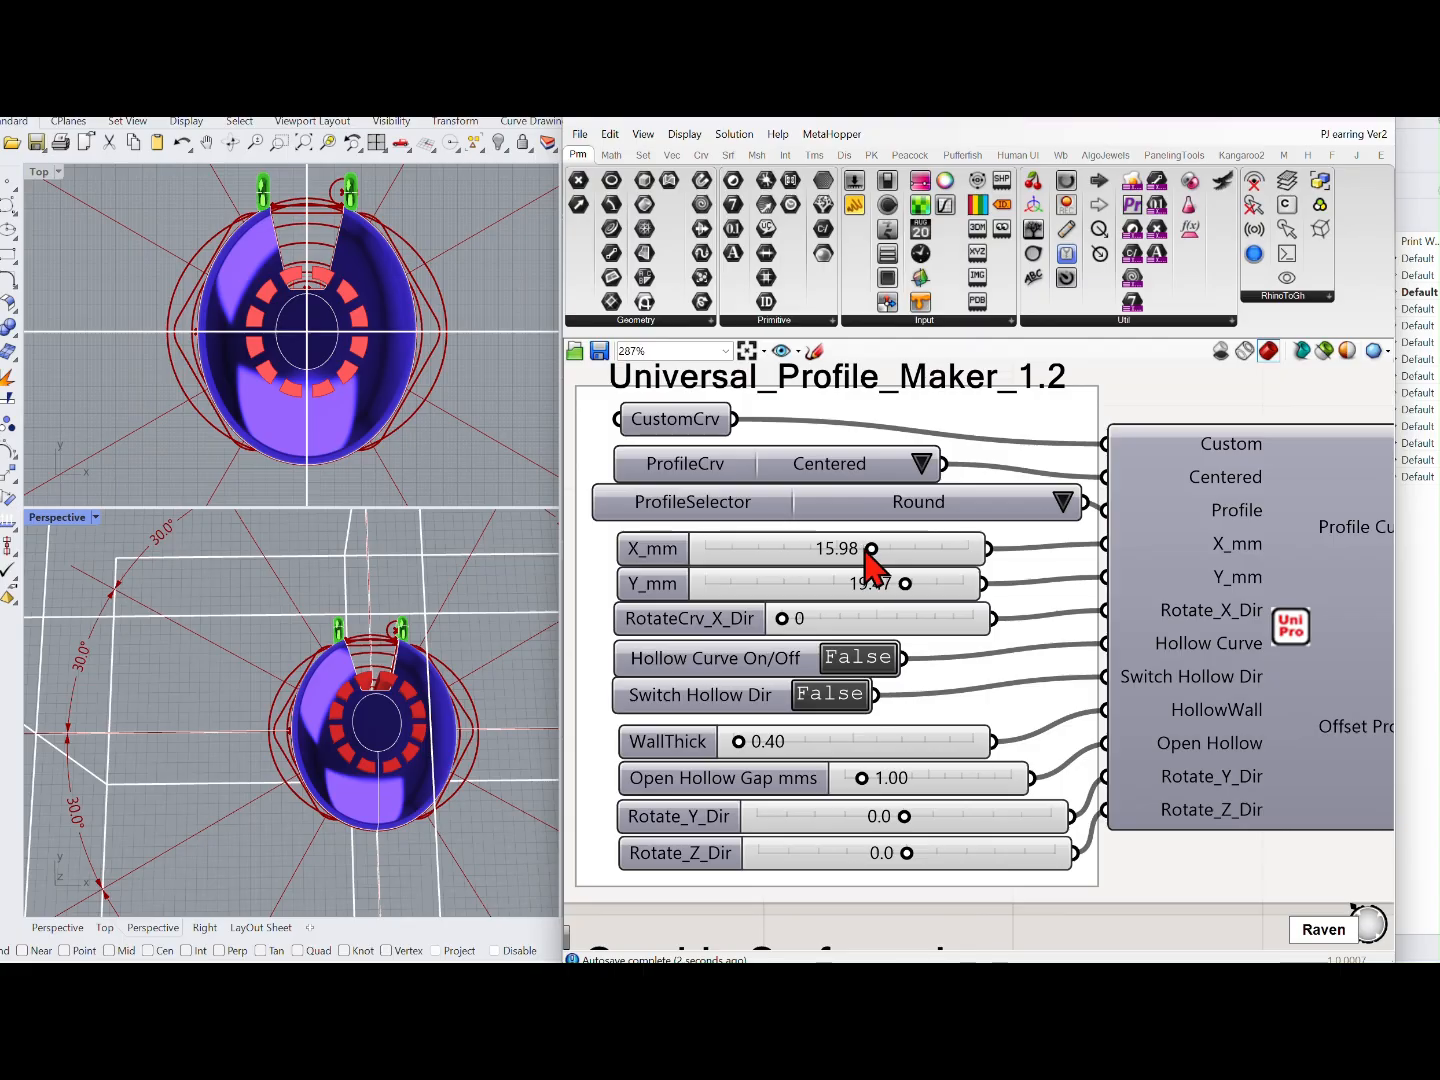
{"action": "left_click_drag", "start_coordinate": [831, 549], "coordinate": [876, 550]}
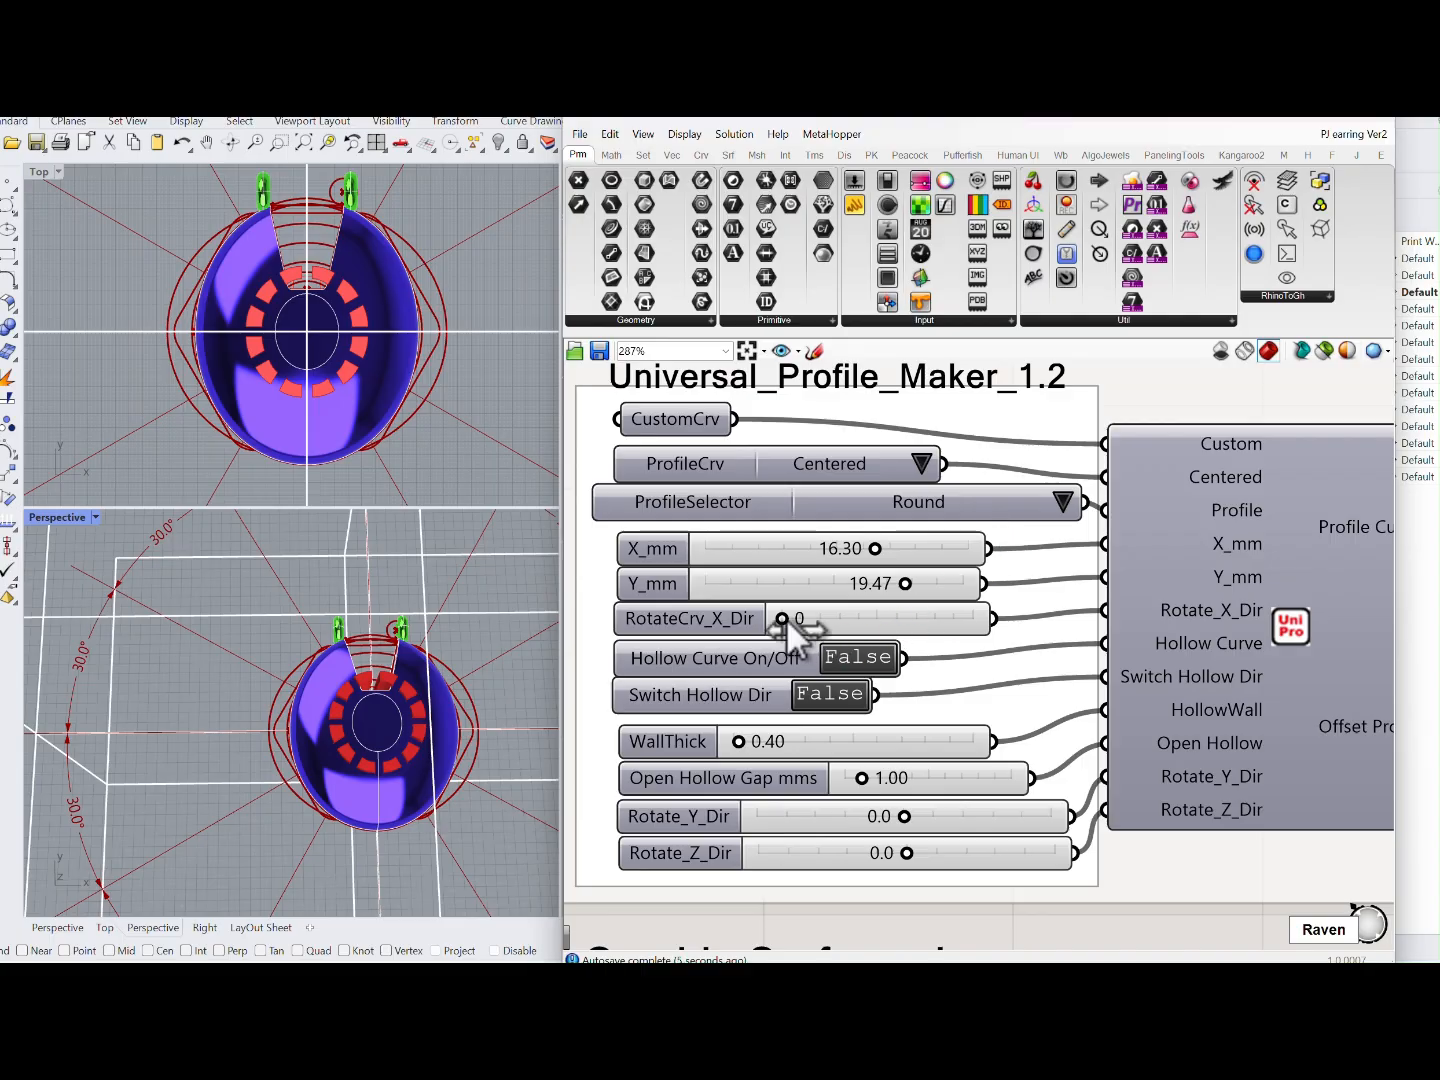
Step: Set the outside profile's RotateCrv_X_Dir to 20 and change its profile shape to Square
{"action": "left_click_drag", "start_coordinate": [786, 618], "coordinate": [797, 617]}
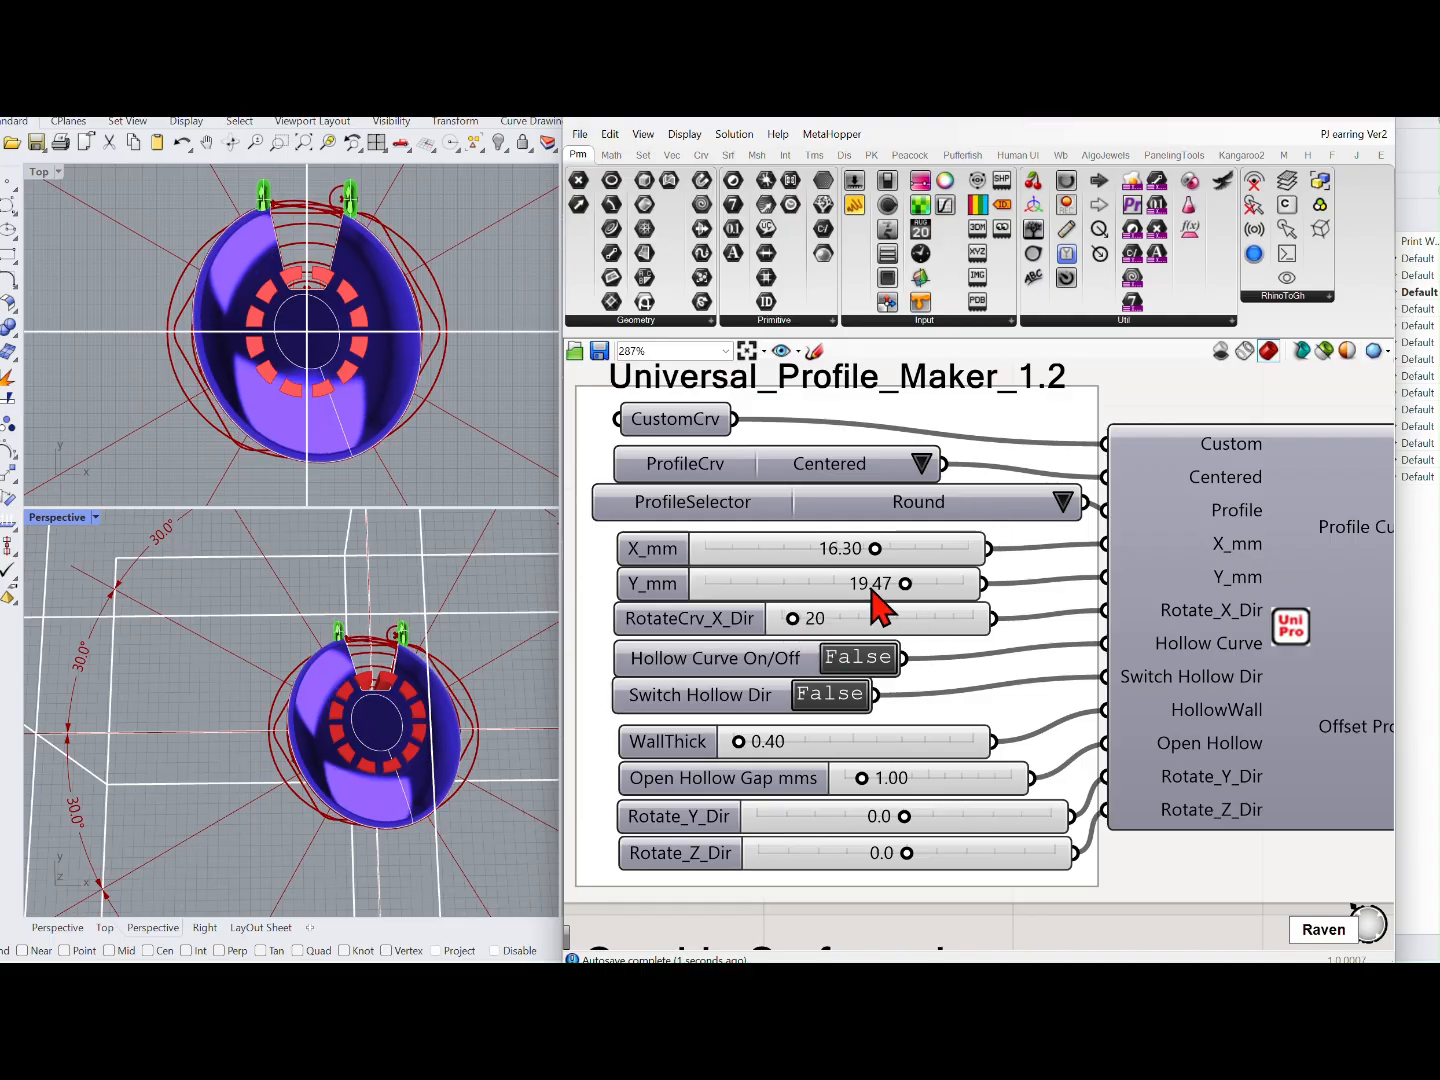
{"action": "left_click", "coordinate": [1063, 503]}
{"action": "left_click", "coordinate": [1105, 598]}
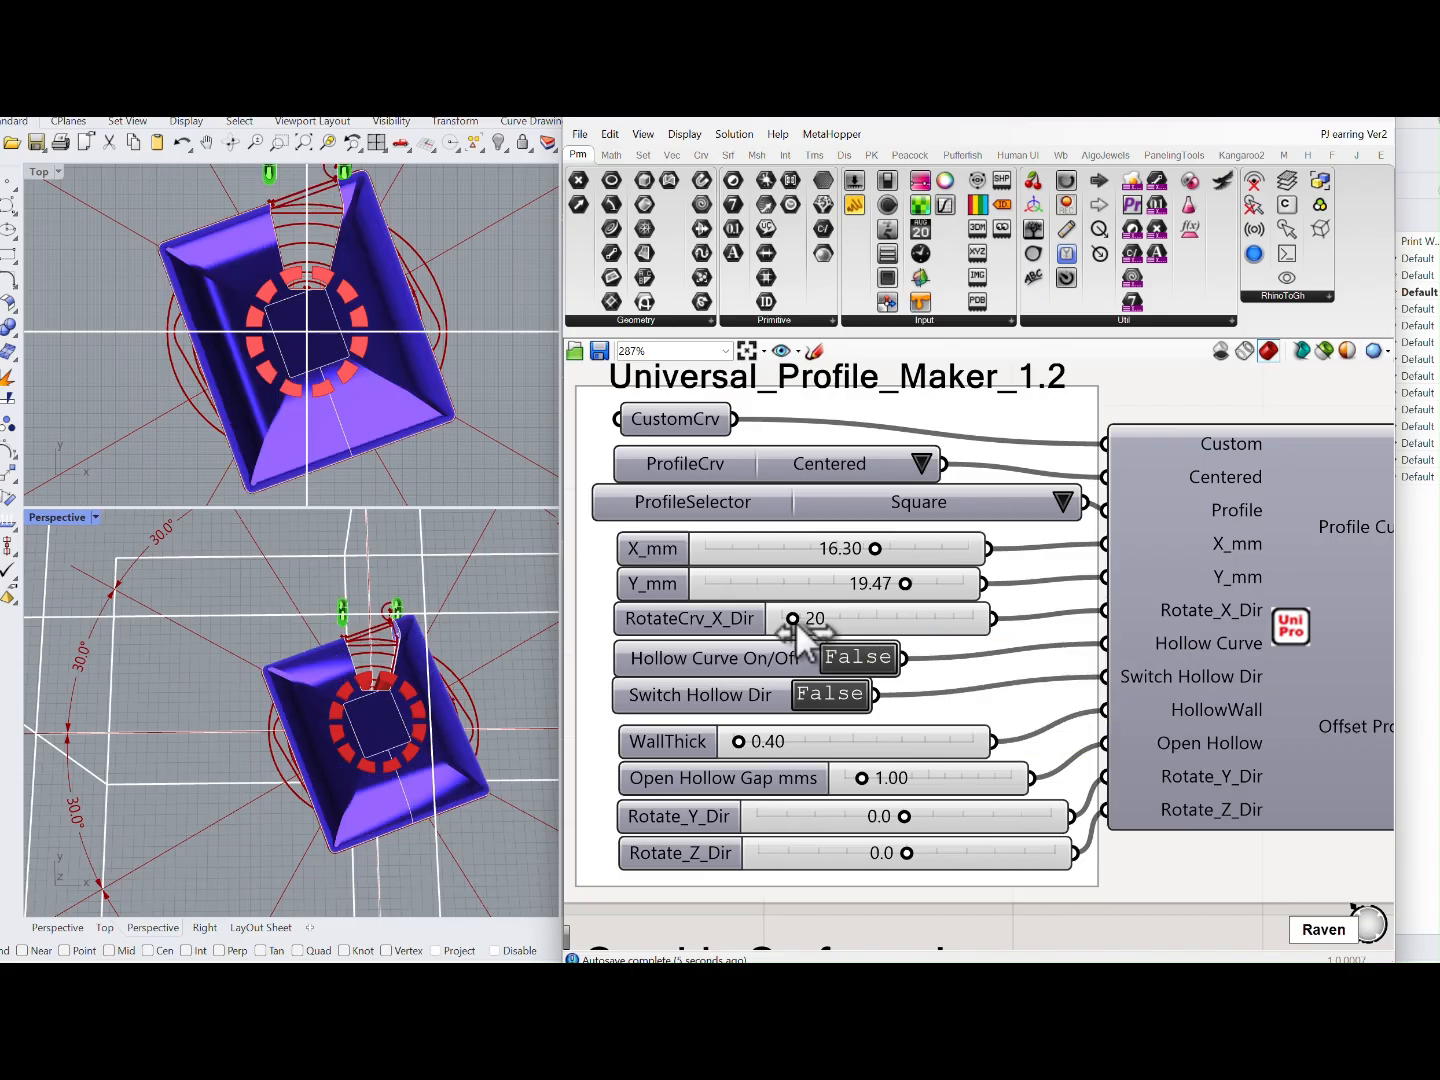
Step: Increase the square outside profile's RotateCrv_X_Dir to 40
{"action": "left_click_drag", "start_coordinate": [797, 621], "coordinate": [805, 620]}
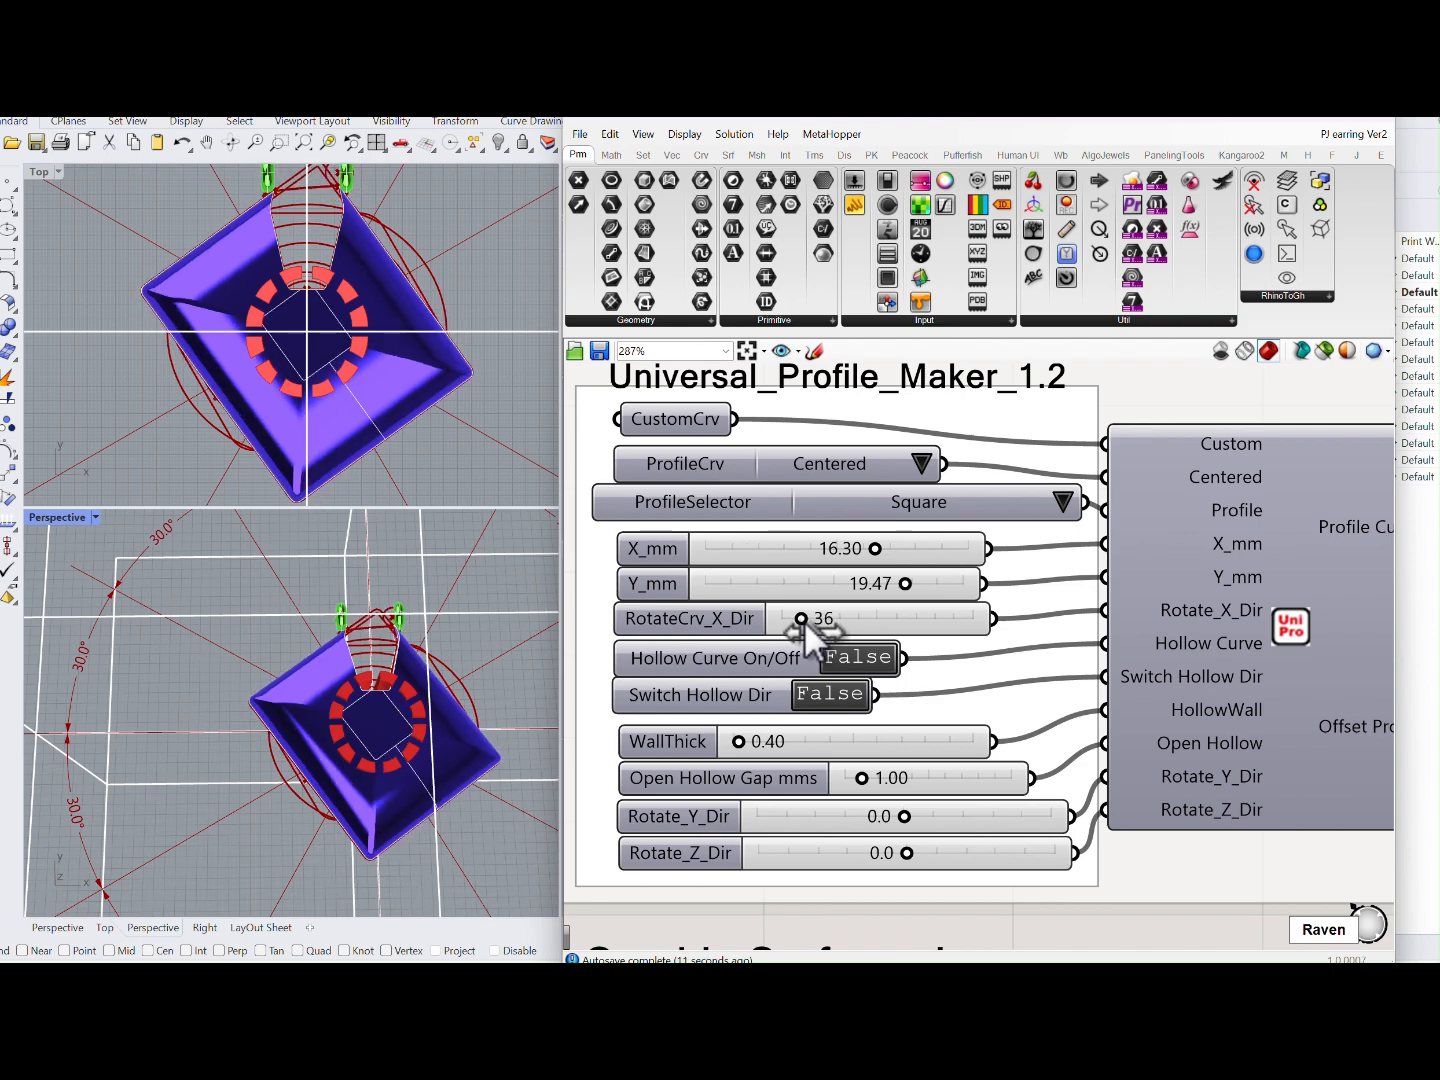
{"action": "left_click_drag", "start_coordinate": [805, 620], "coordinate": [805, 619]}
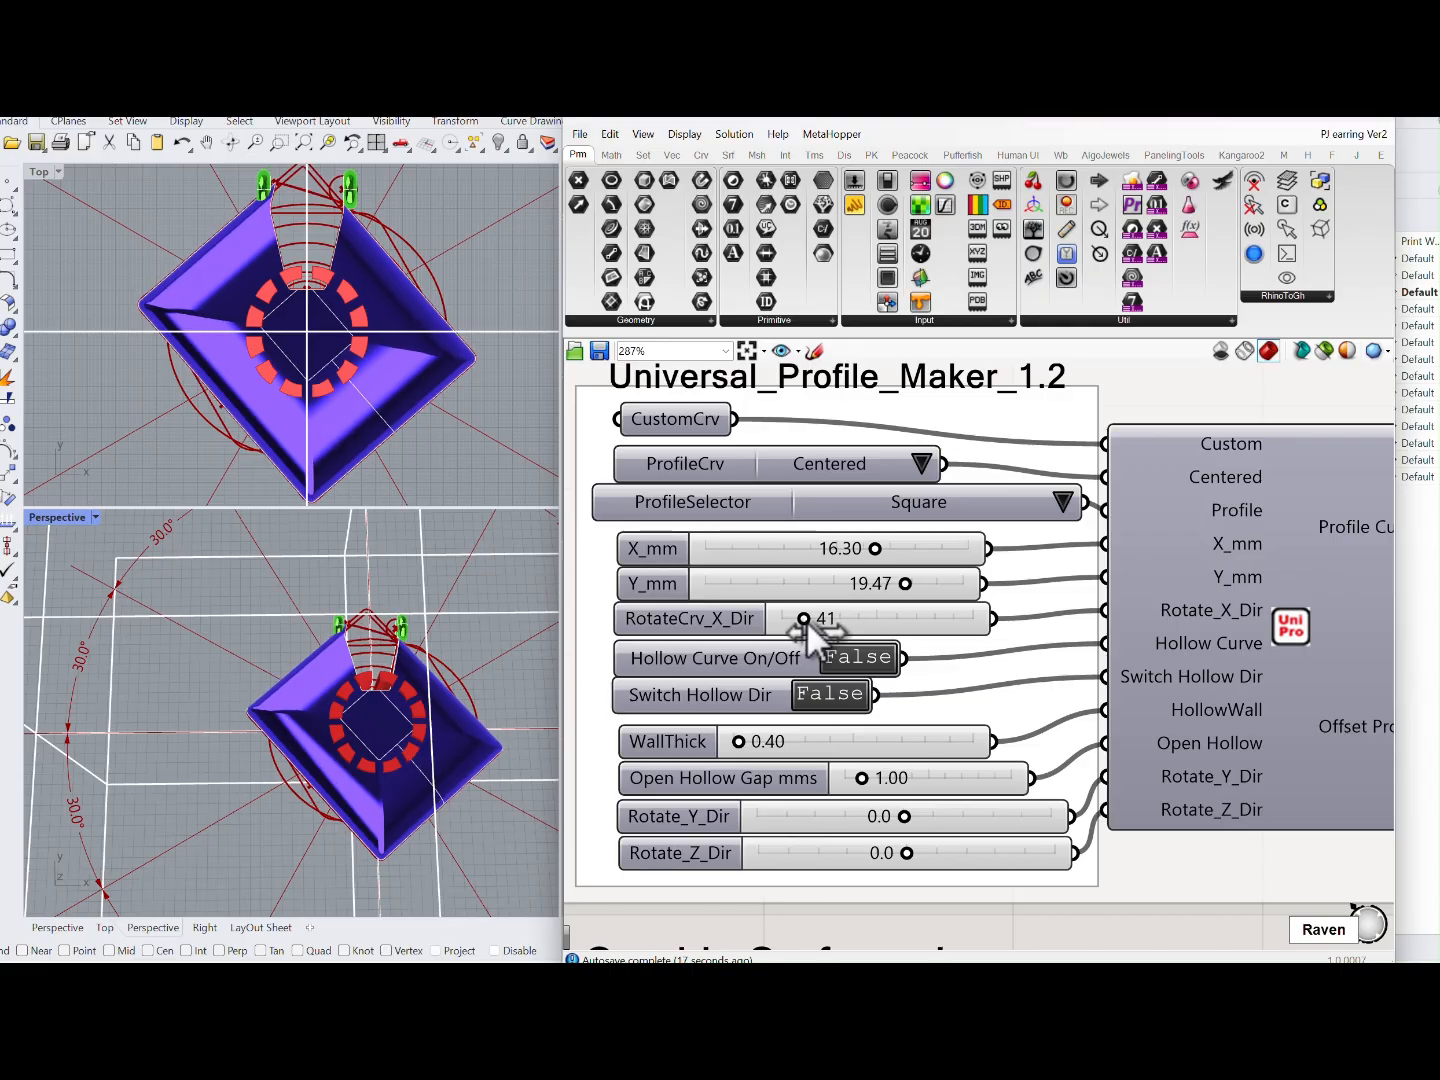
{"action": "left_click_drag", "start_coordinate": [806, 620], "coordinate": [803, 620]}
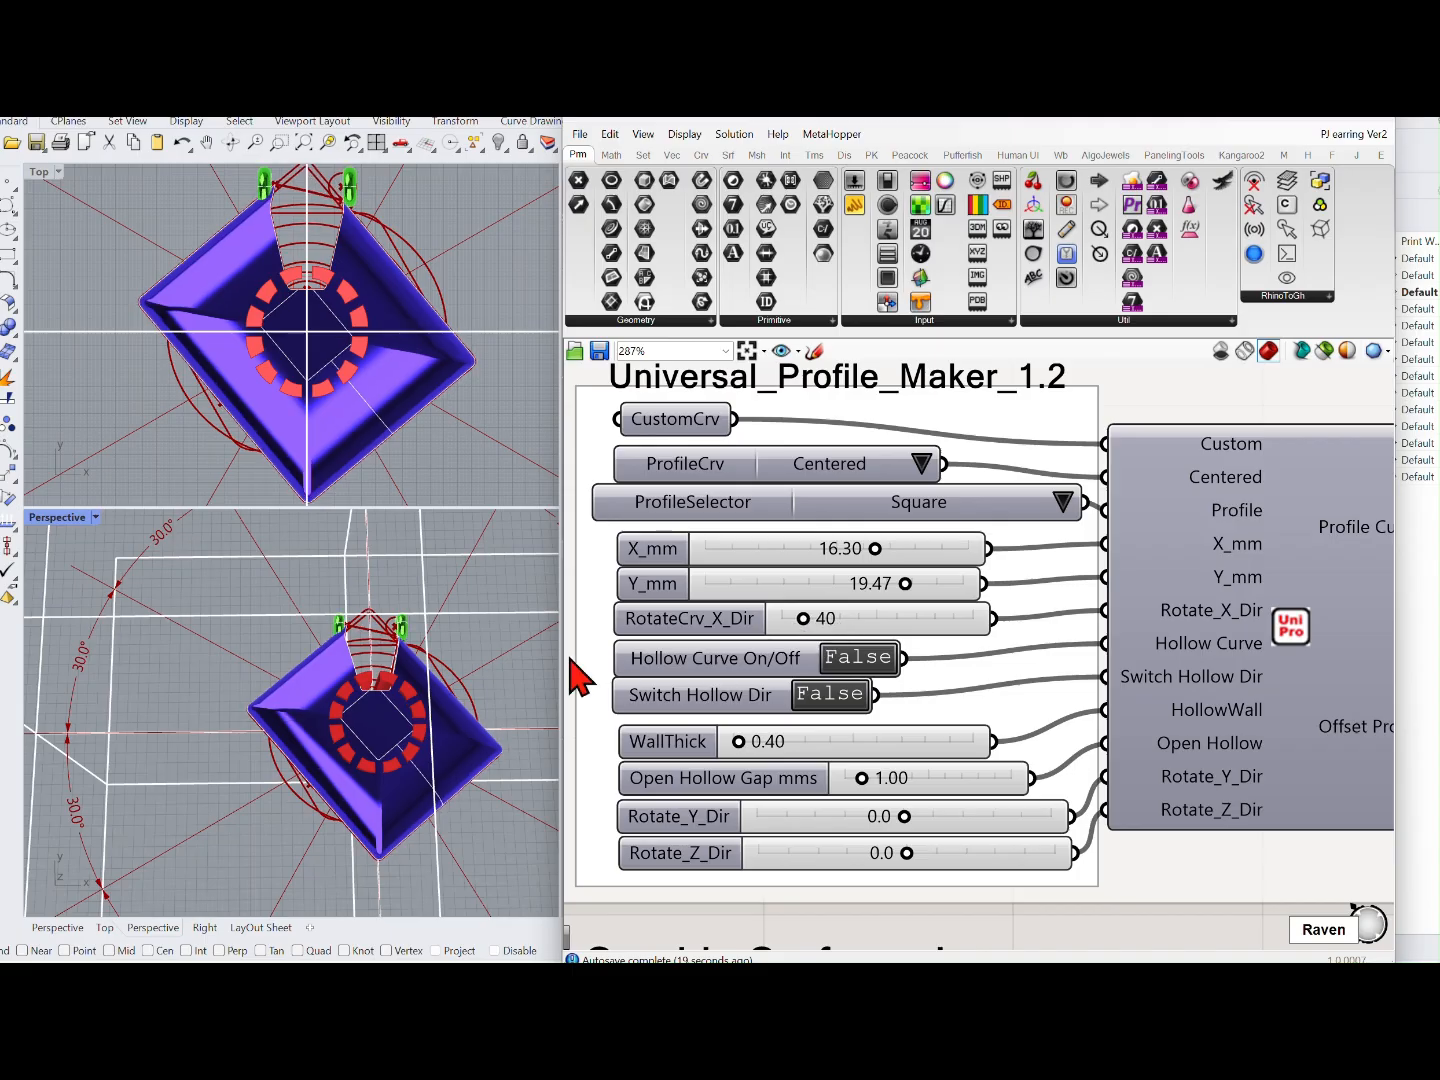
Step: Reset the square outside profile's RotateCrv_X_Dir to 0
{"action": "right_click_drag", "start_coordinate": [491, 653], "coordinate": [441, 436]}
{"action": "scroll", "coordinate": [427, 427], "scroll_direction": "down", "scroll_amount": 3}
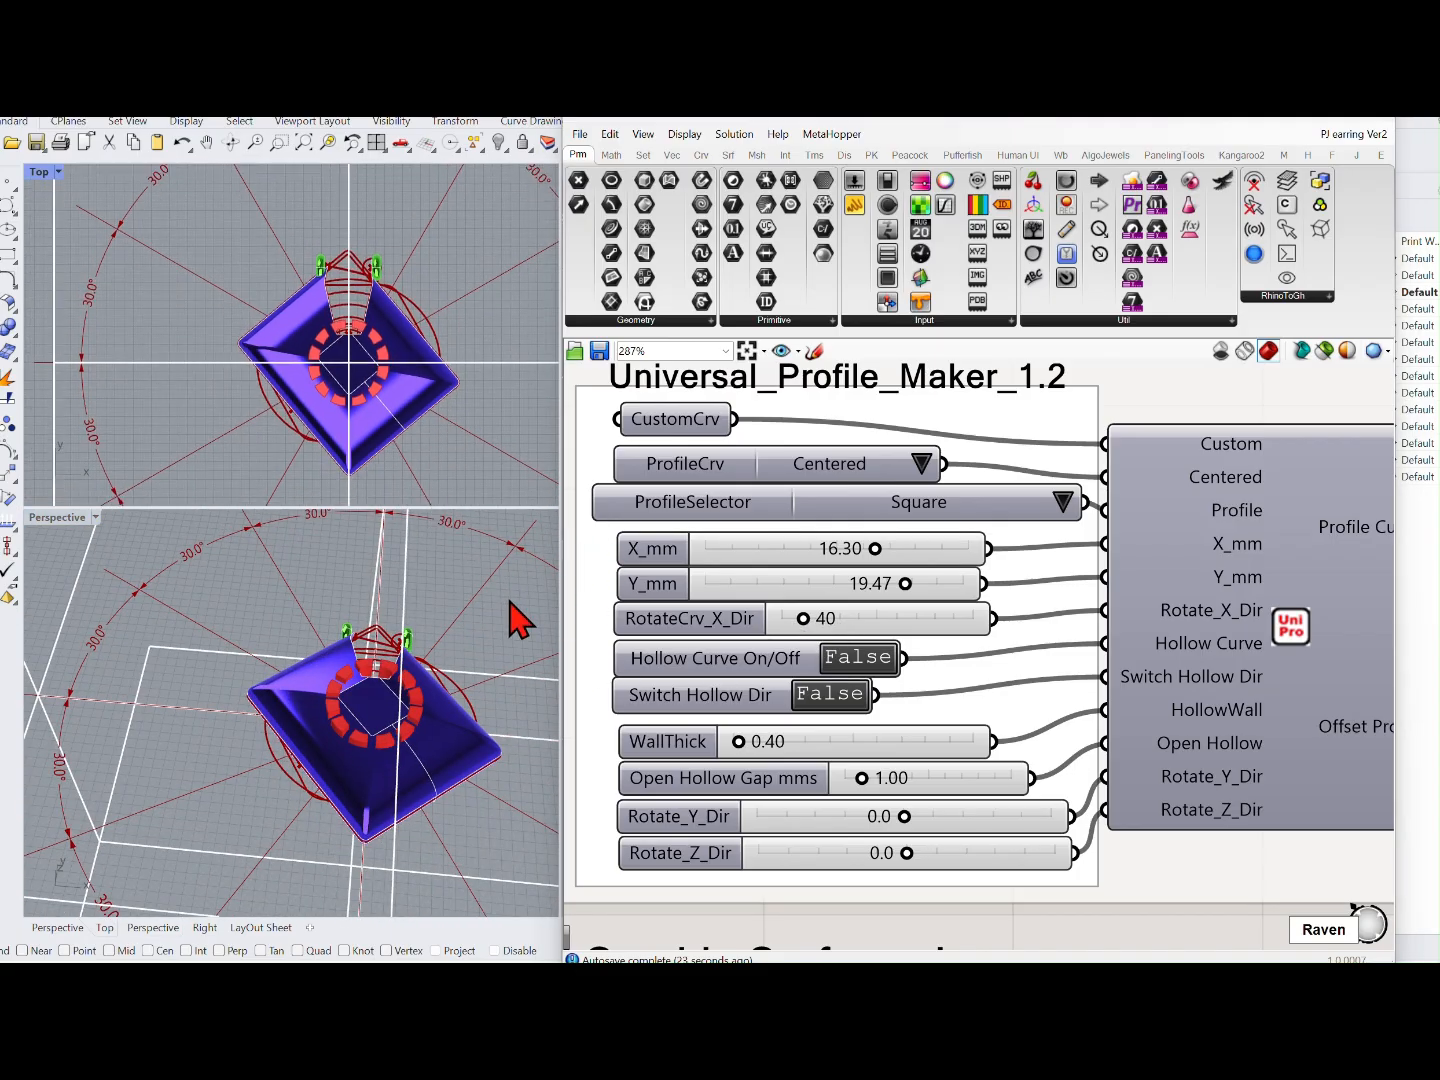
{"action": "mouse_move", "coordinate": [510, 602]}
{"action": "right_mouse_down"}
{"action": "mouse_move", "coordinate": [399, 517]}
{"action": "mouse_move", "coordinate": [483, 612]}
{"action": "right_mouse_up"}
{"action": "scroll", "coordinate": [479, 656], "scroll_direction": "up", "scroll_amount": 4}
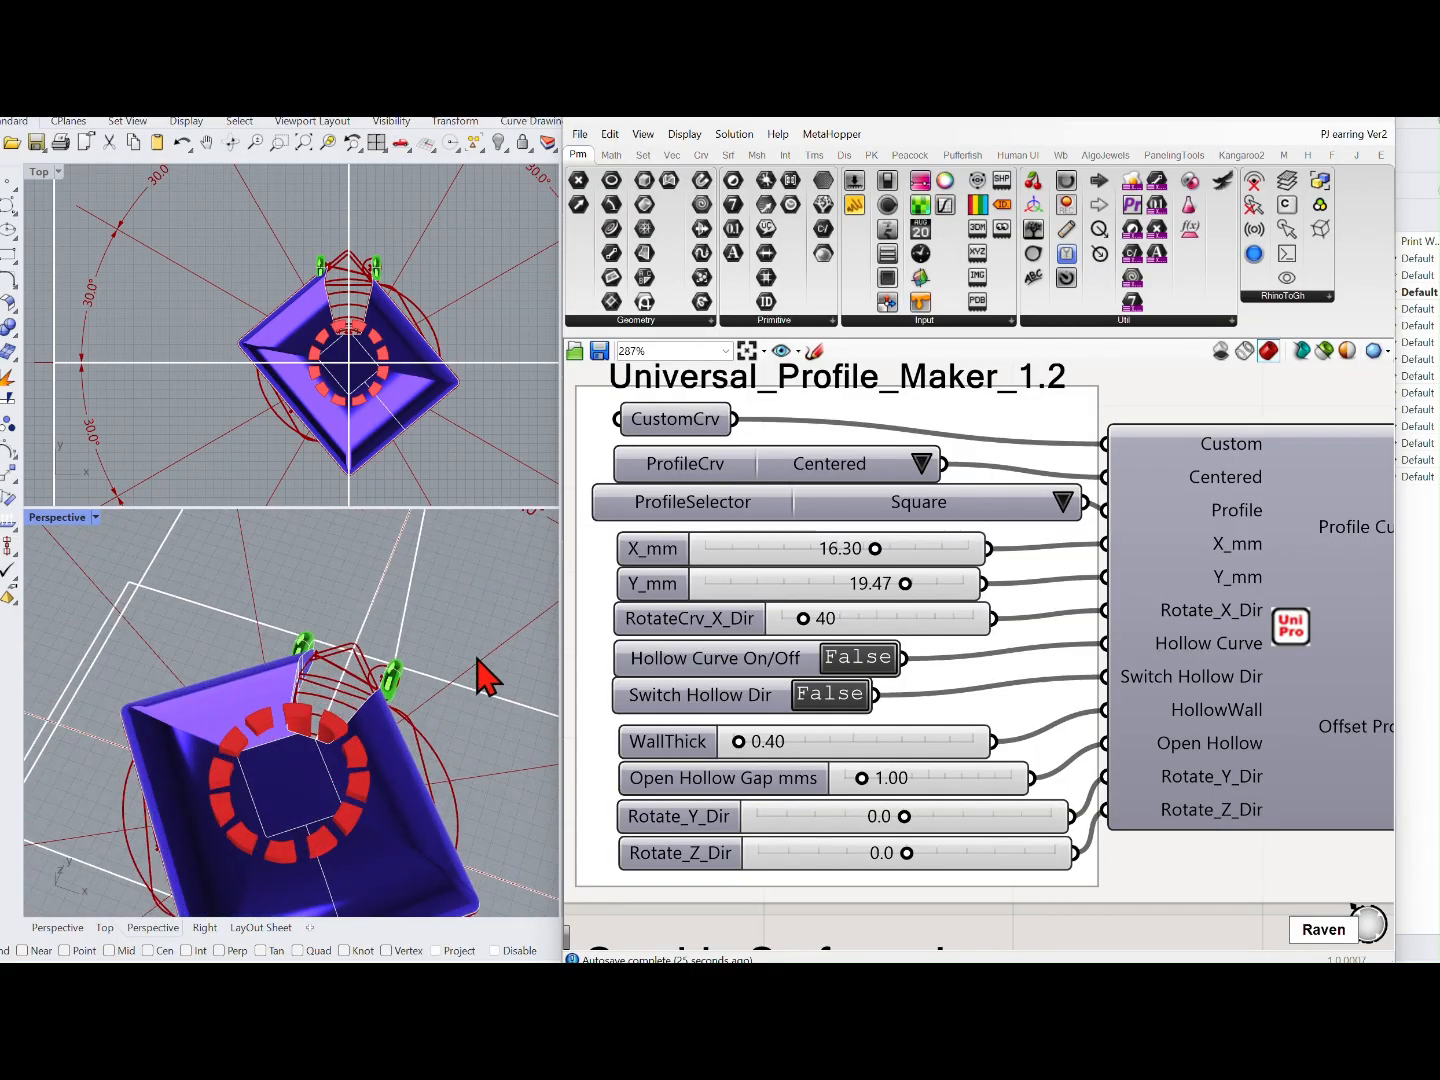
{"action": "left_click_drag", "start_coordinate": [842, 617], "coordinate": [770, 627]}
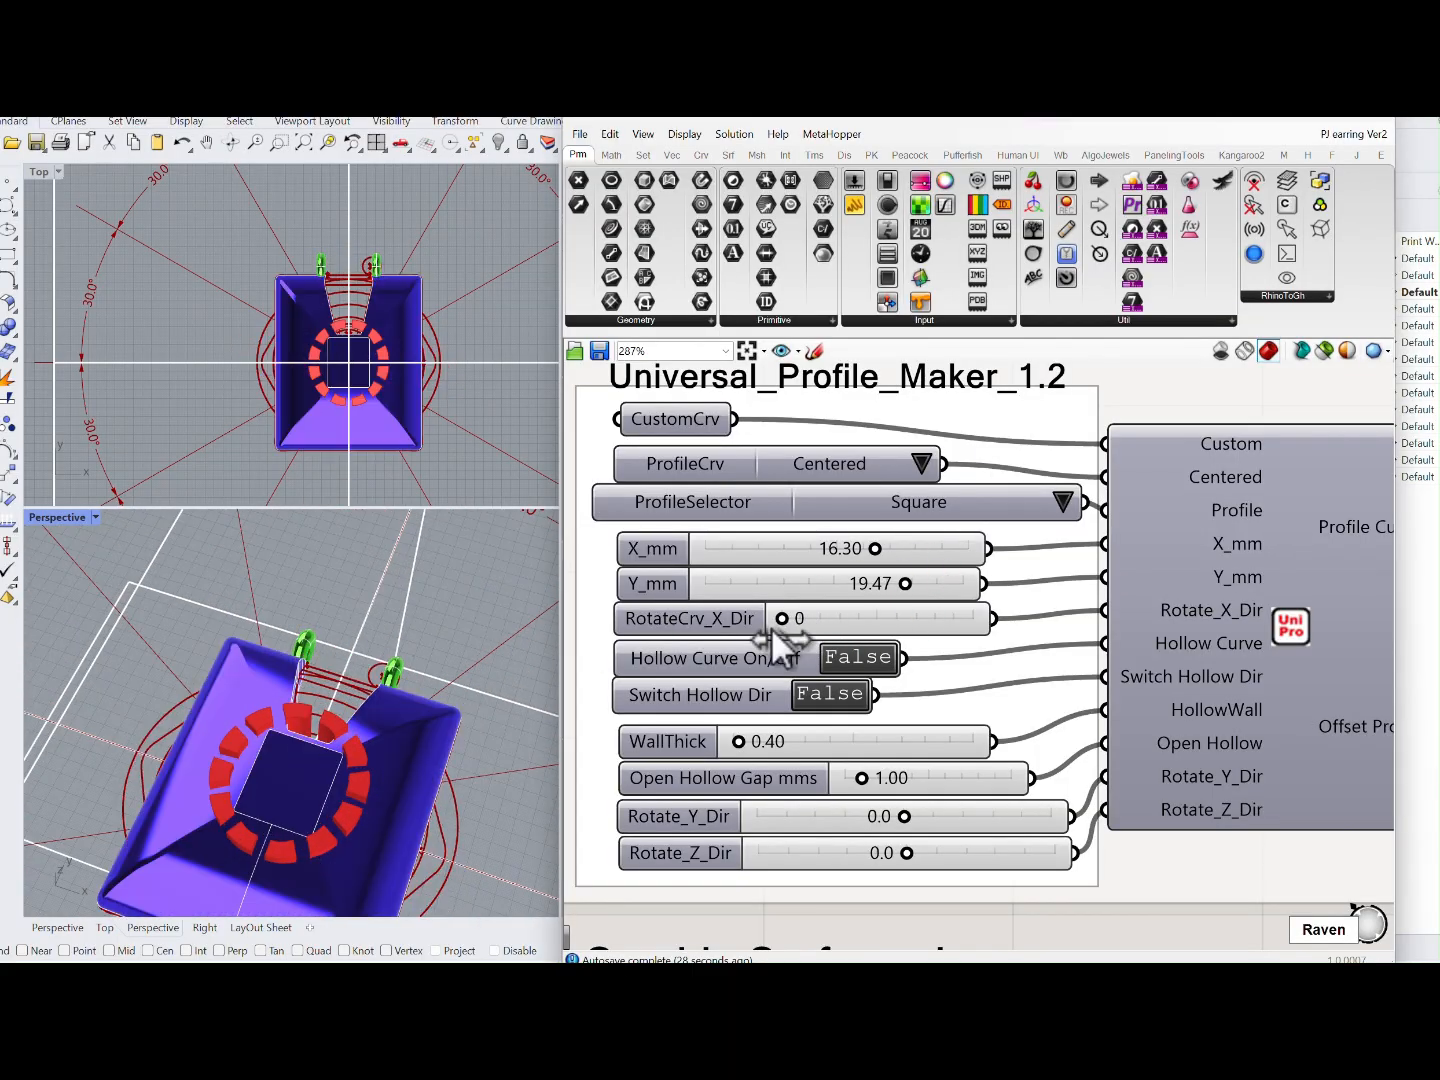
Step: Reshape the graph mapper curve in the group that puffs out the profile surface by moving its curve handle
{"action": "scroll", "coordinate": [432, 636], "scroll_direction": "down", "scroll_amount": 3}
{"action": "scroll", "coordinate": [432, 636], "scroll_direction": "down", "scroll_amount": 4}
{"action": "right_click_drag", "start_coordinate": [432, 636], "coordinate": [453, 678]}
{"action": "scroll", "coordinate": [456, 660], "scroll_direction": "up", "scroll_amount": 6}
{"action": "scroll", "coordinate": [910, 659], "scroll_direction": "down", "scroll_amount": 8}
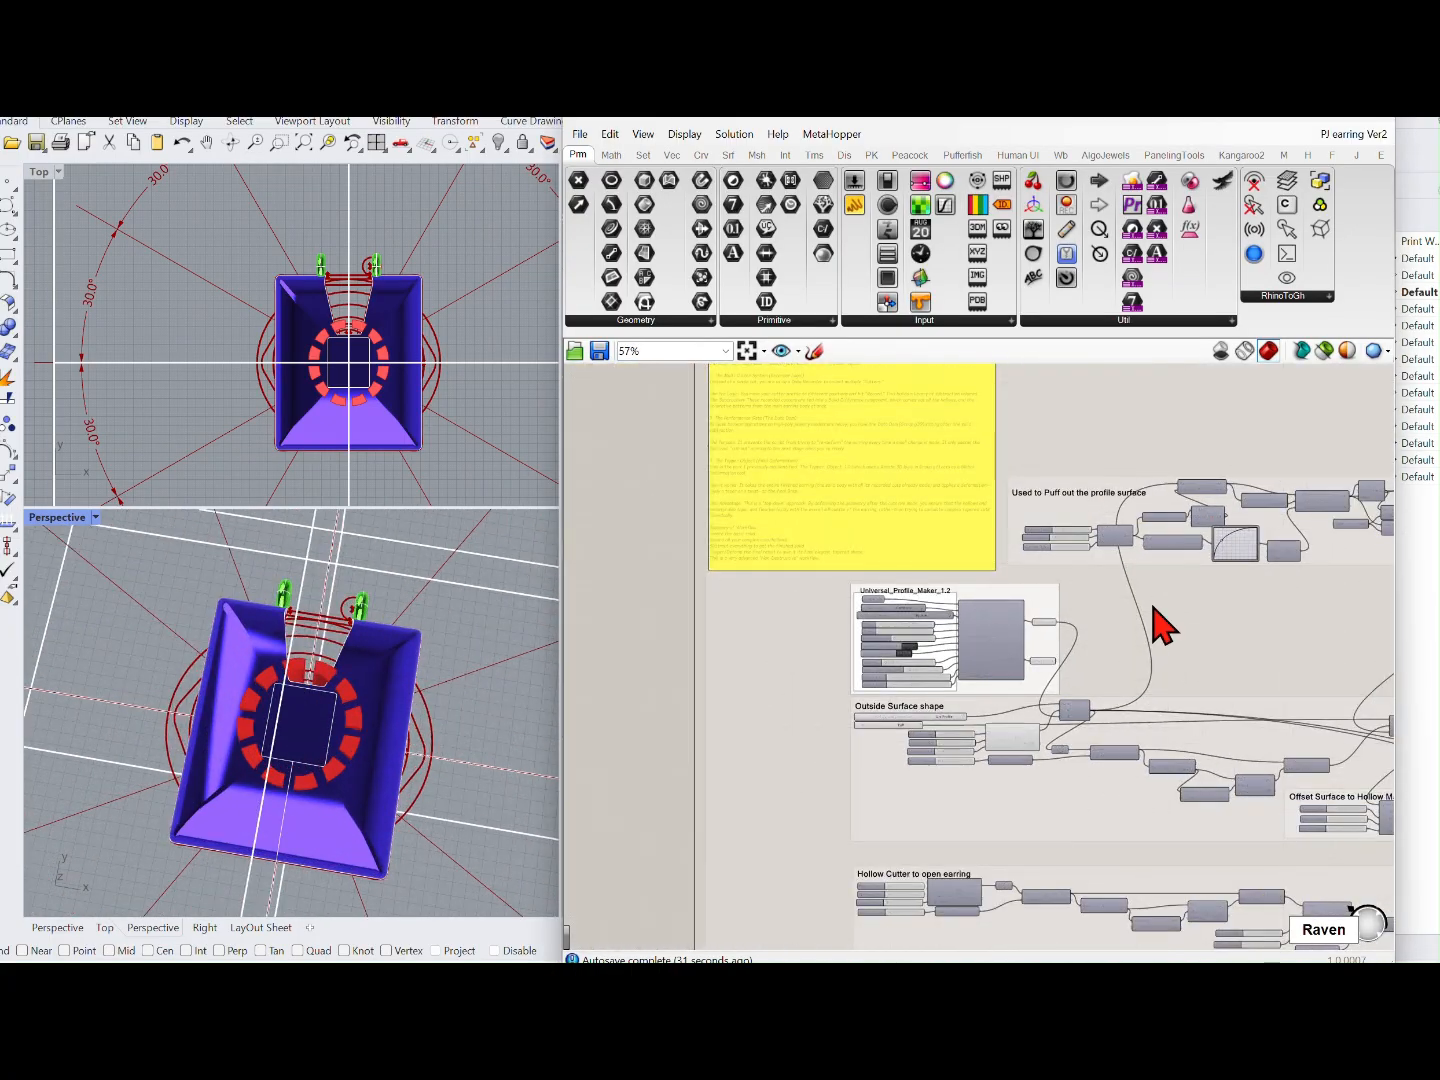
{"action": "right_click_drag", "start_coordinate": [1164, 627], "coordinate": [932, 595]}
{"action": "right_click_drag", "start_coordinate": [450, 695], "coordinate": [375, 571]}
{"action": "right_click_drag", "start_coordinate": [973, 547], "coordinate": [915, 609]}
{"action": "scroll", "coordinate": [970, 604], "scroll_direction": "up", "scroll_amount": 3}
{"action": "scroll", "coordinate": [928, 596], "scroll_direction": "up", "scroll_amount": 5}
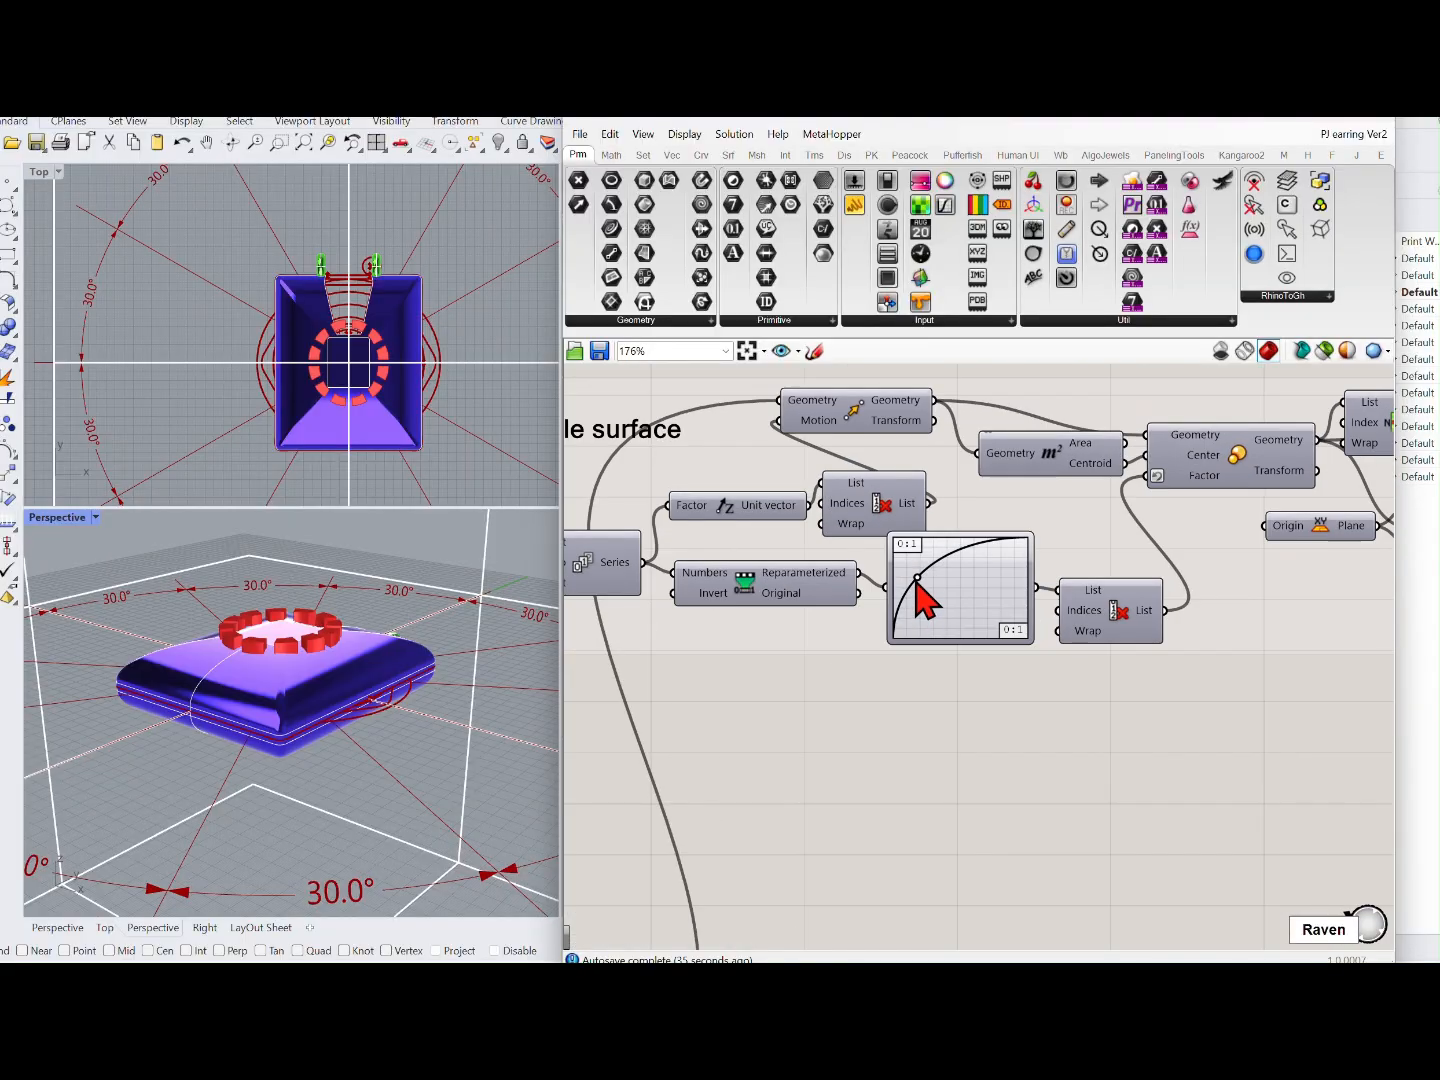
{"action": "mouse_move", "coordinate": [916, 571]}
{"action": "left_mouse_down"}
{"action": "mouse_move", "coordinate": [897, 547]}
{"action": "mouse_move", "coordinate": [912, 573]}
{"action": "mouse_move", "coordinate": [988, 557]}
{"action": "mouse_move", "coordinate": [940, 574]}
{"action": "mouse_move", "coordinate": [913, 563]}
{"action": "mouse_move", "coordinate": [901, 589]}
{"action": "left_mouse_up"}
{"action": "right_click_drag", "start_coordinate": [470, 681], "coordinate": [536, 758]}
Step: Change the Cutter Profile Type, below the 360_Reference_Lines group, to UniProfile
{"action": "scroll", "coordinate": [780, 740], "scroll_direction": "down", "scroll_amount": 3}
{"action": "scroll", "coordinate": [771, 723], "scroll_direction": "down", "scroll_amount": 5}
{"action": "right_click_drag", "start_coordinate": [851, 718], "coordinate": [807, 663]}
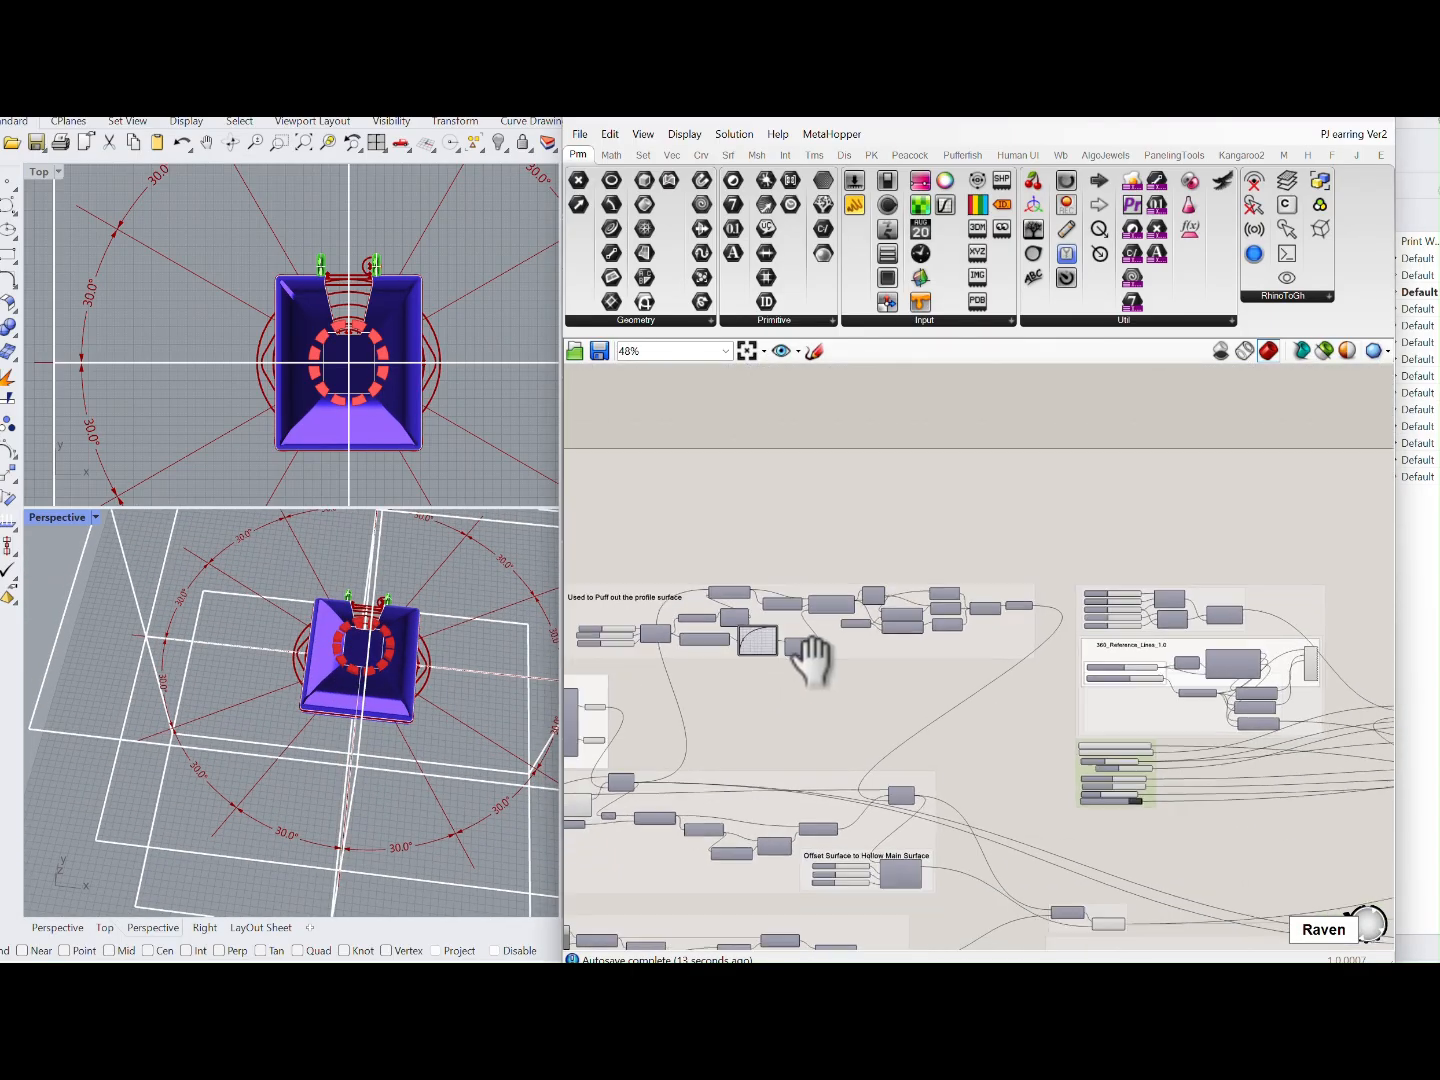
{"action": "right_click_drag", "start_coordinate": [1016, 720], "coordinate": [816, 660]}
{"action": "scroll", "coordinate": [900, 669], "scroll_direction": "up", "scroll_amount": 3}
{"action": "right_click_drag", "start_coordinate": [341, 667], "coordinate": [364, 641]}
{"action": "scroll", "coordinate": [363, 635], "scroll_direction": "up", "scroll_amount": 6}
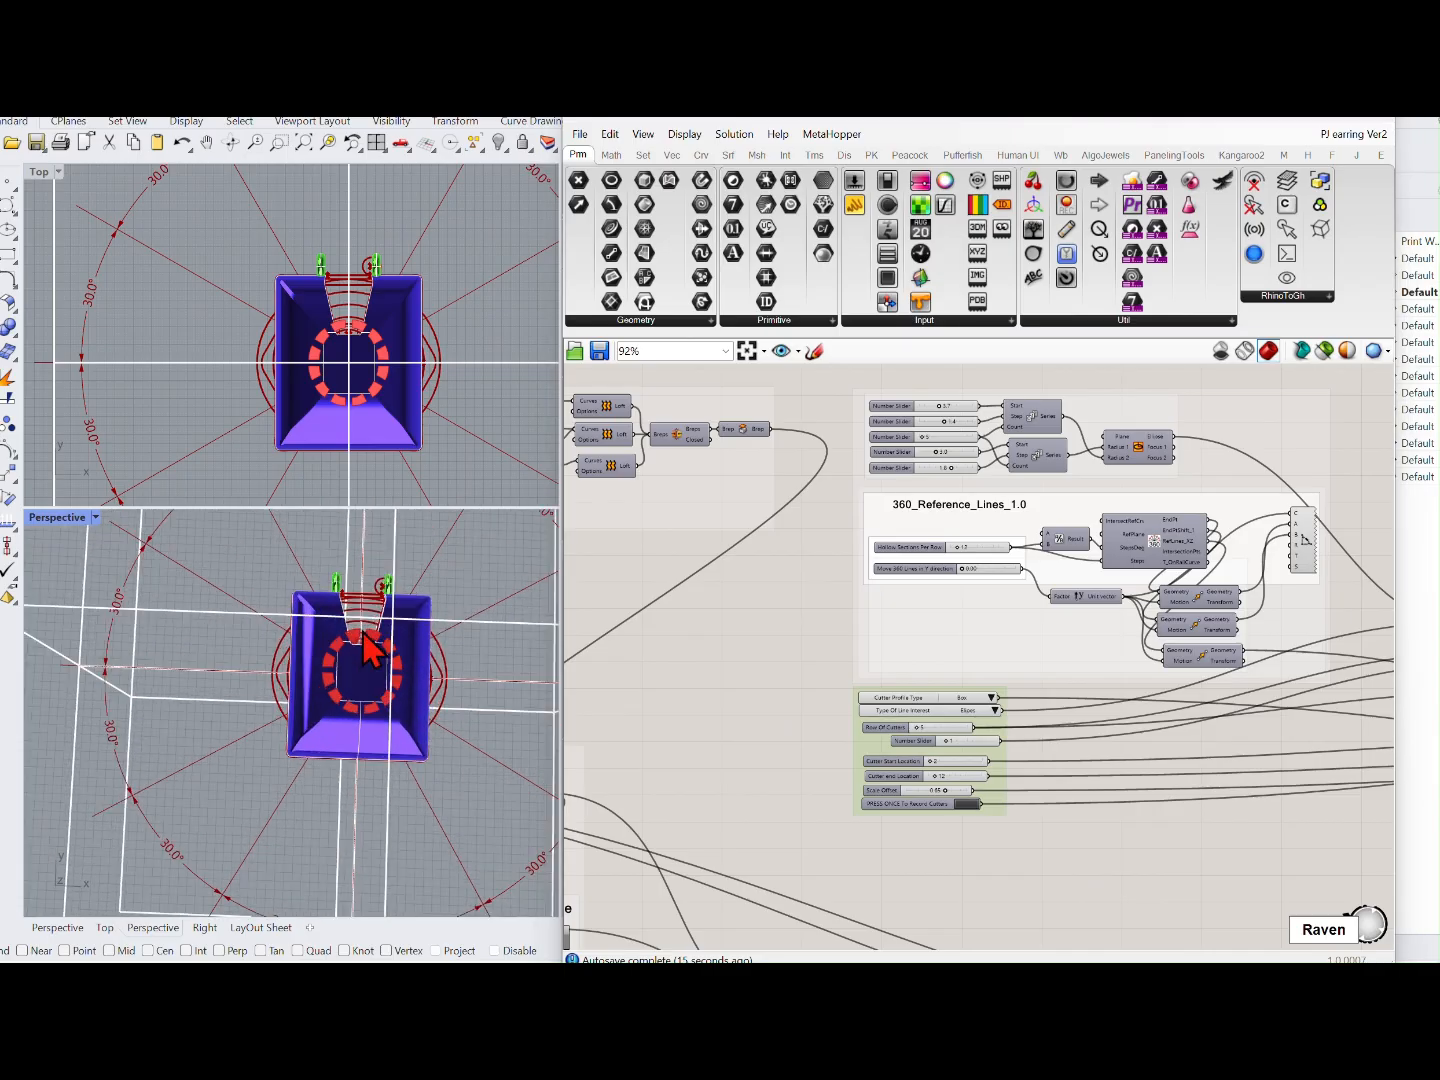
{"action": "scroll", "coordinate": [583, 592], "scroll_direction": "up", "scroll_amount": 1}
{"action": "right_click_drag", "start_coordinate": [583, 592], "coordinate": [718, 622]}
{"action": "right_click_drag", "start_coordinate": [1000, 679], "coordinate": [706, 644]}
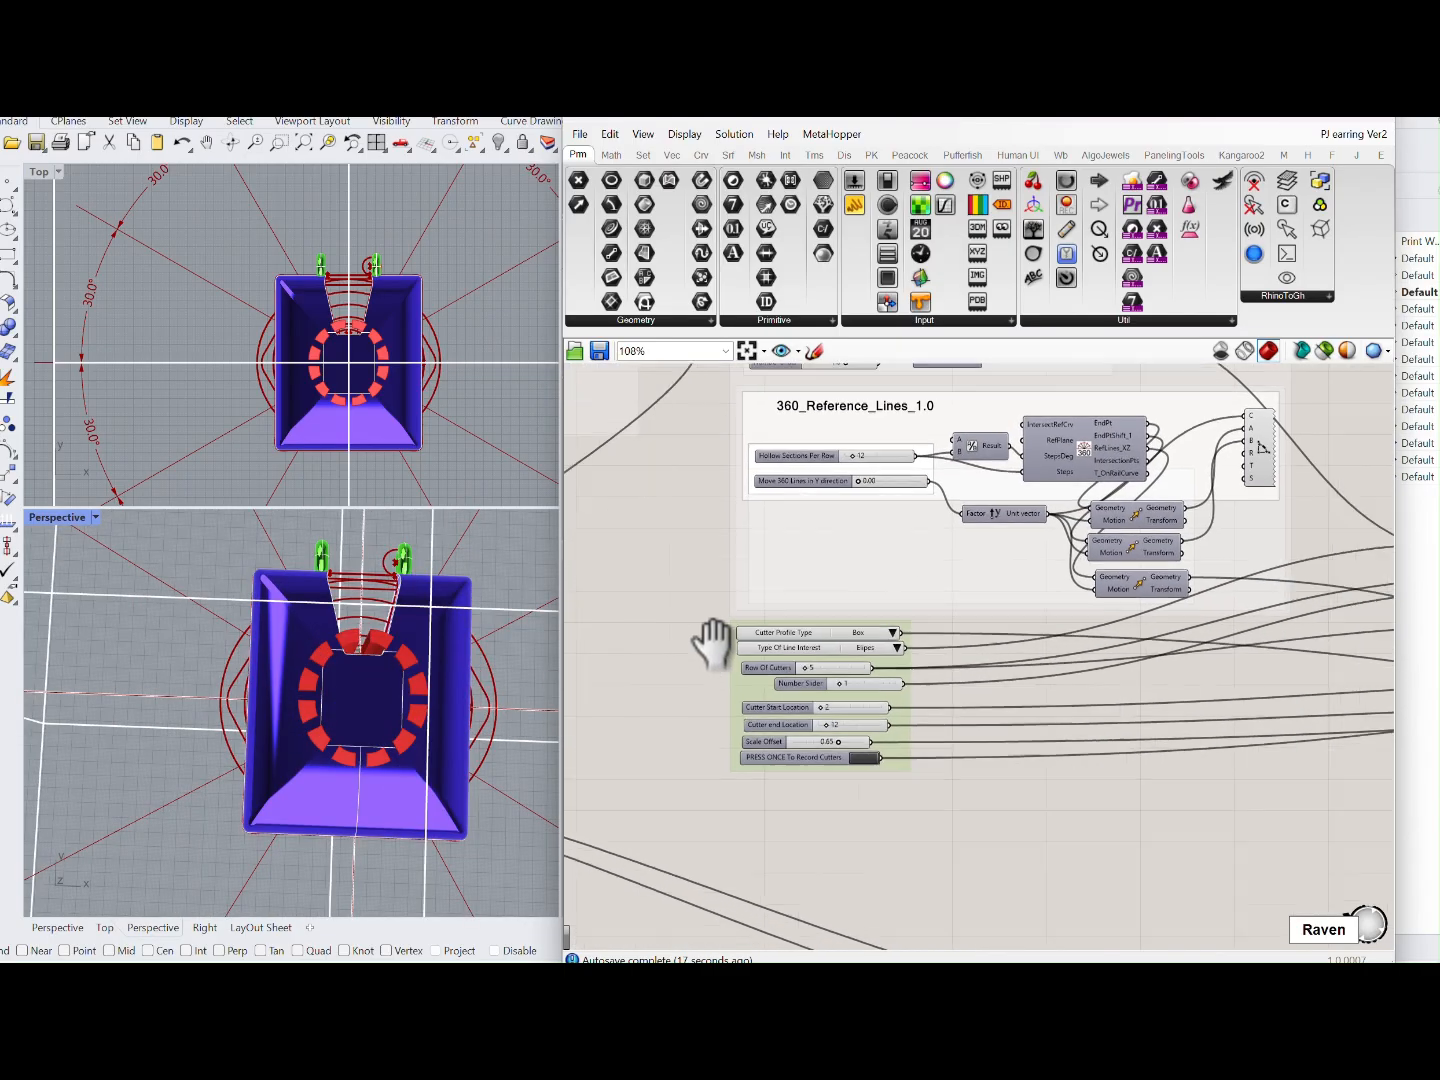
{"action": "scroll", "coordinate": [707, 643], "scroll_direction": "up", "scroll_amount": 4}
{"action": "right_click_drag", "start_coordinate": [491, 661], "coordinate": [481, 660]}
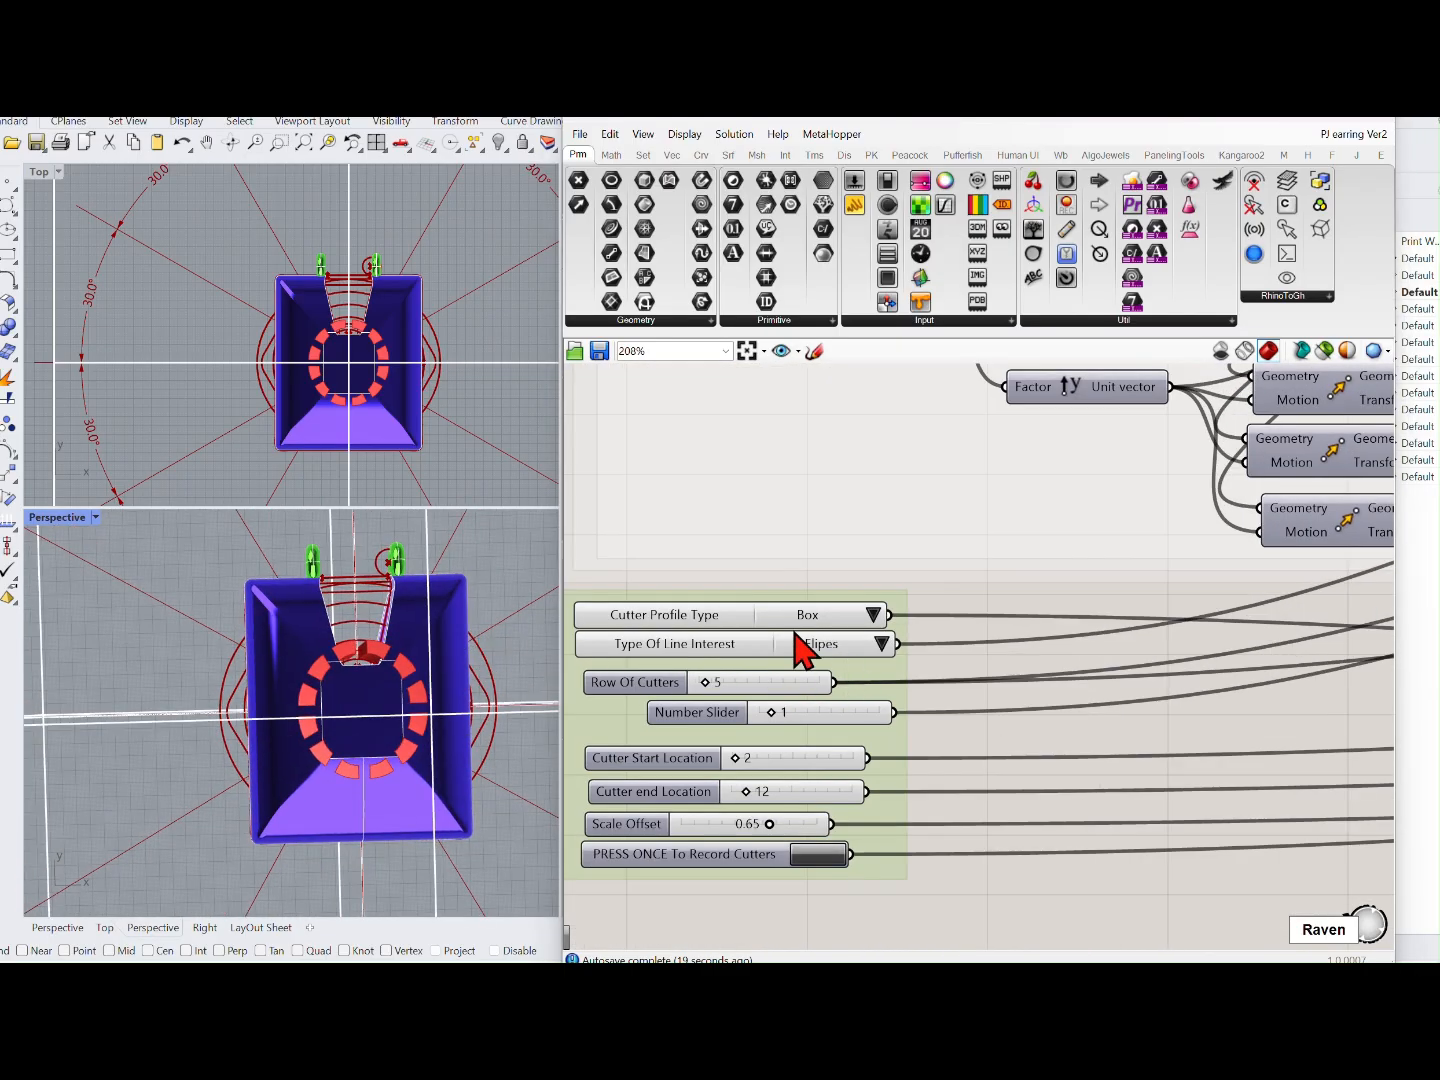
{"action": "left_click", "coordinate": [873, 616]}
{"action": "left_click", "coordinate": [931, 647]}
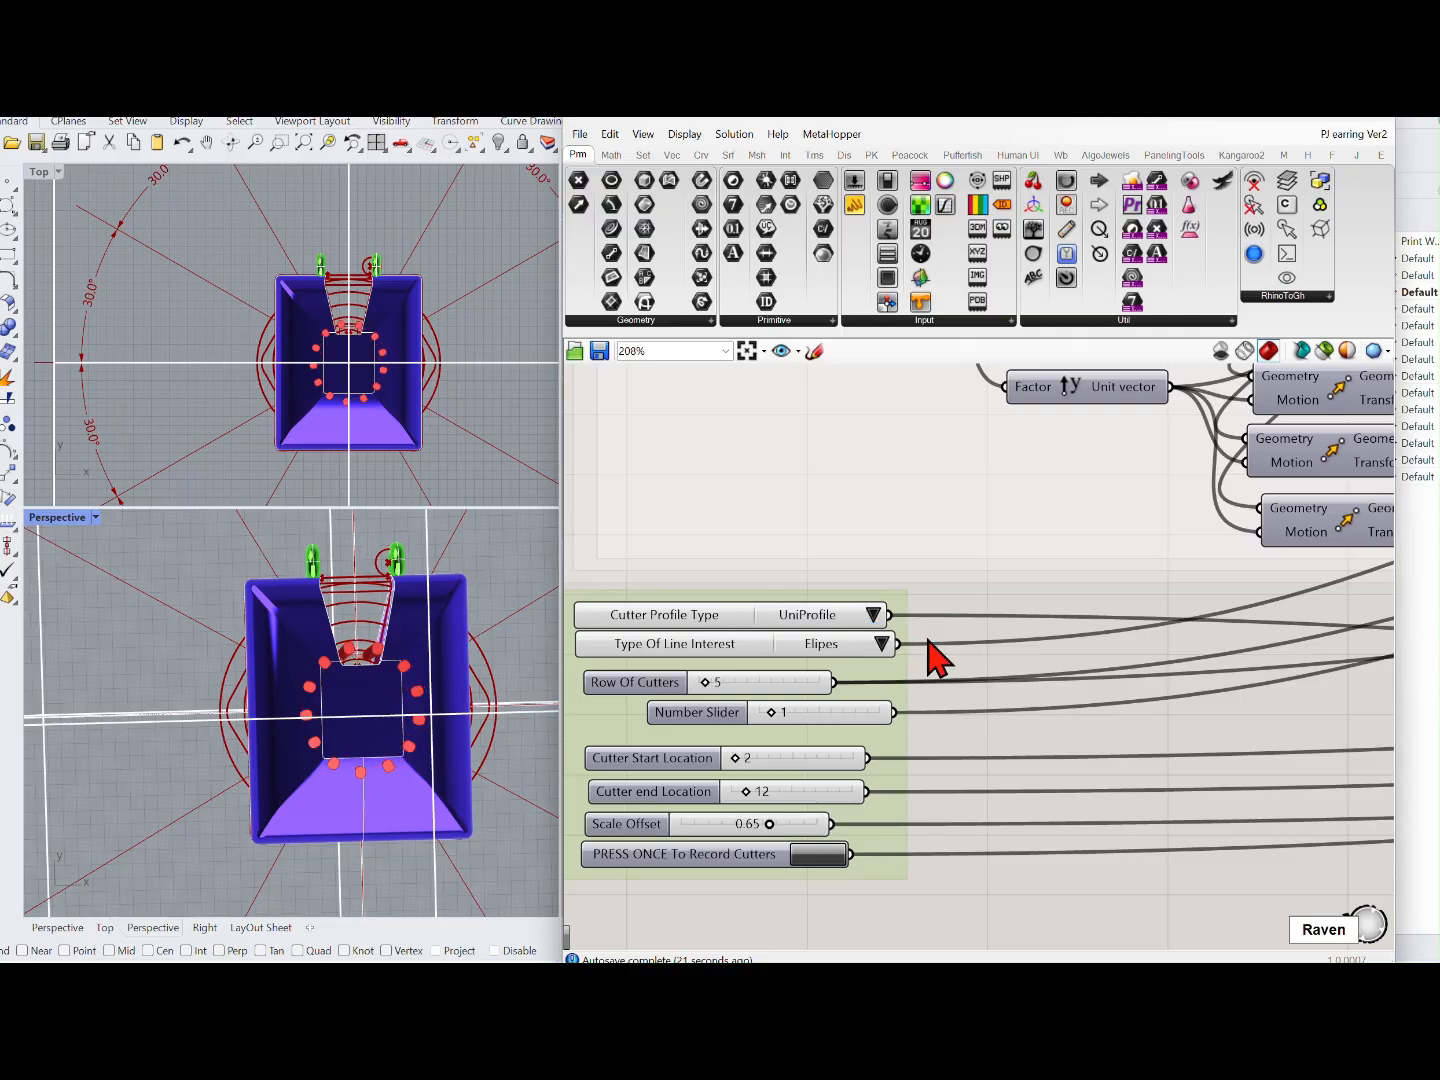
Step: Set the cutters' profile shape to Half Smooth in their own Universal_Profile_Maker group
{"action": "scroll", "coordinate": [910, 530], "scroll_direction": "down", "scroll_amount": 6}
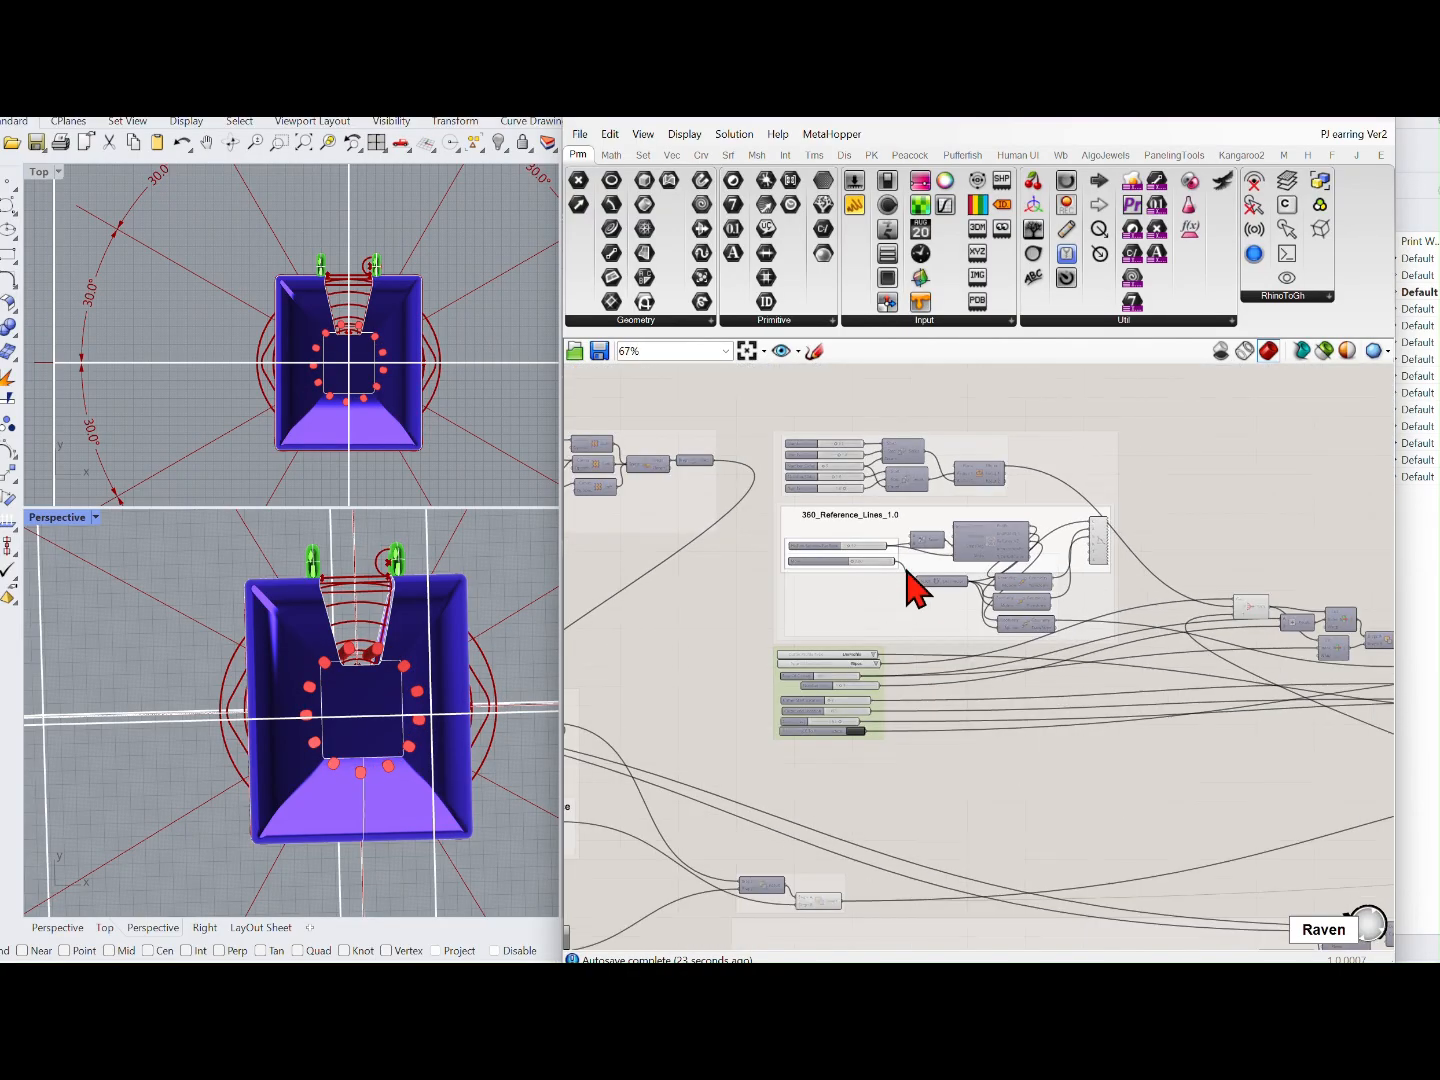
{"action": "right_click_drag", "start_coordinate": [1160, 635], "coordinate": [985, 665]}
{"action": "right_click_drag", "start_coordinate": [1156, 544], "coordinate": [931, 578]}
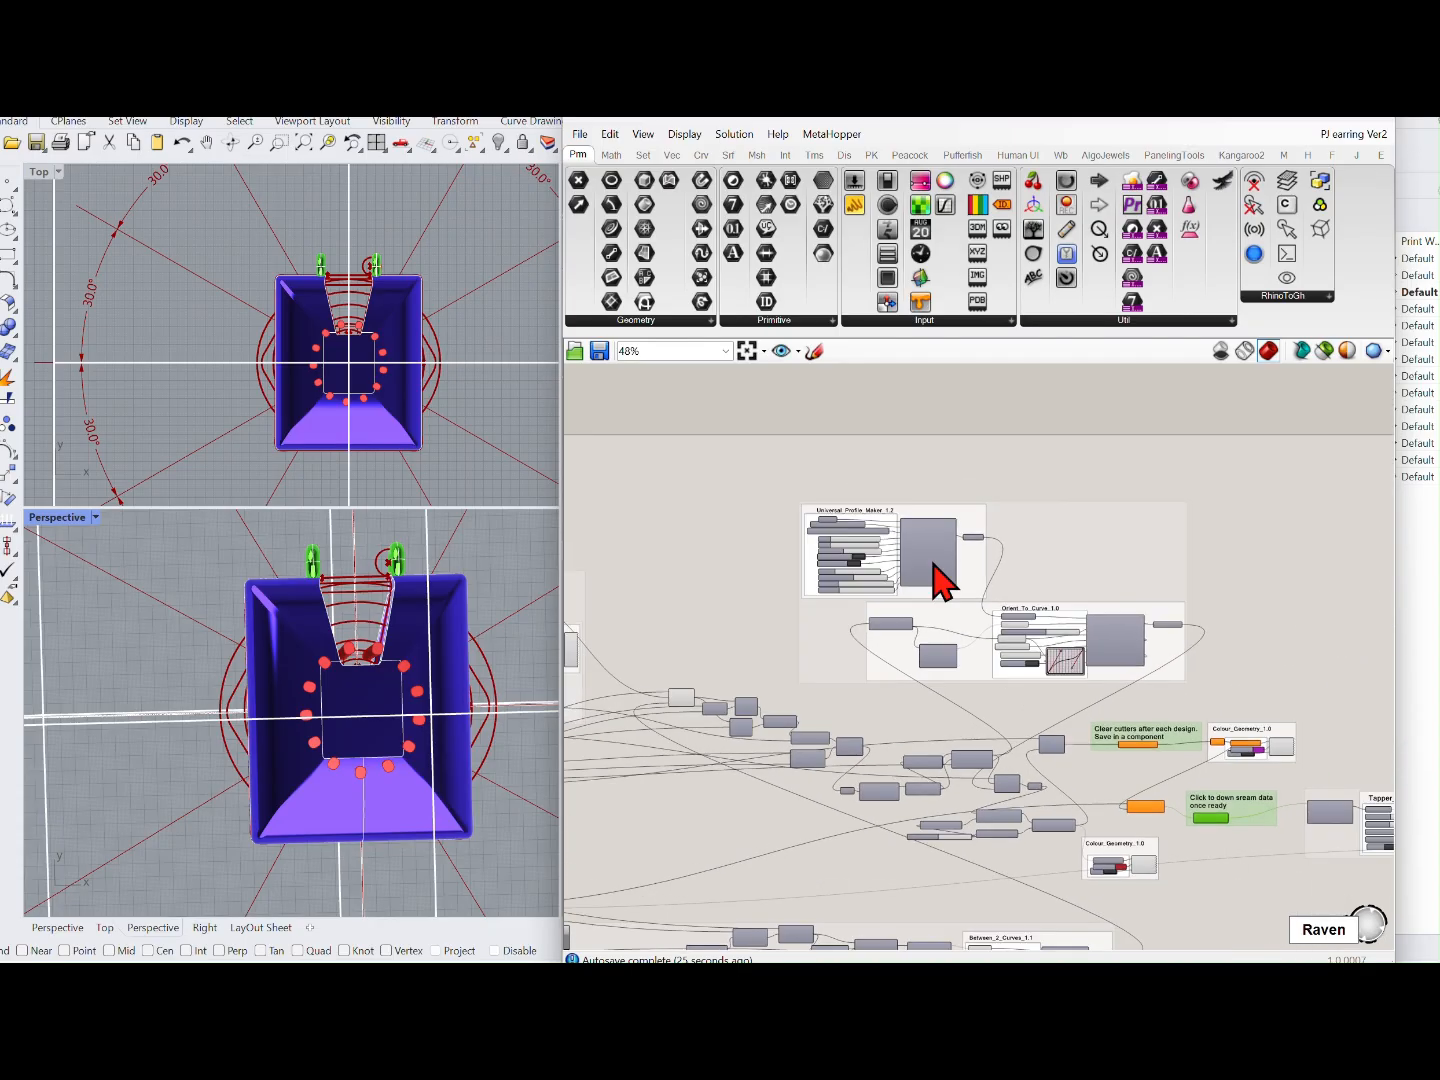
{"action": "scroll", "coordinate": [931, 579], "scroll_direction": "up", "scroll_amount": 3}
{"action": "scroll", "coordinate": [786, 495], "scroll_direction": "up", "scroll_amount": 3}
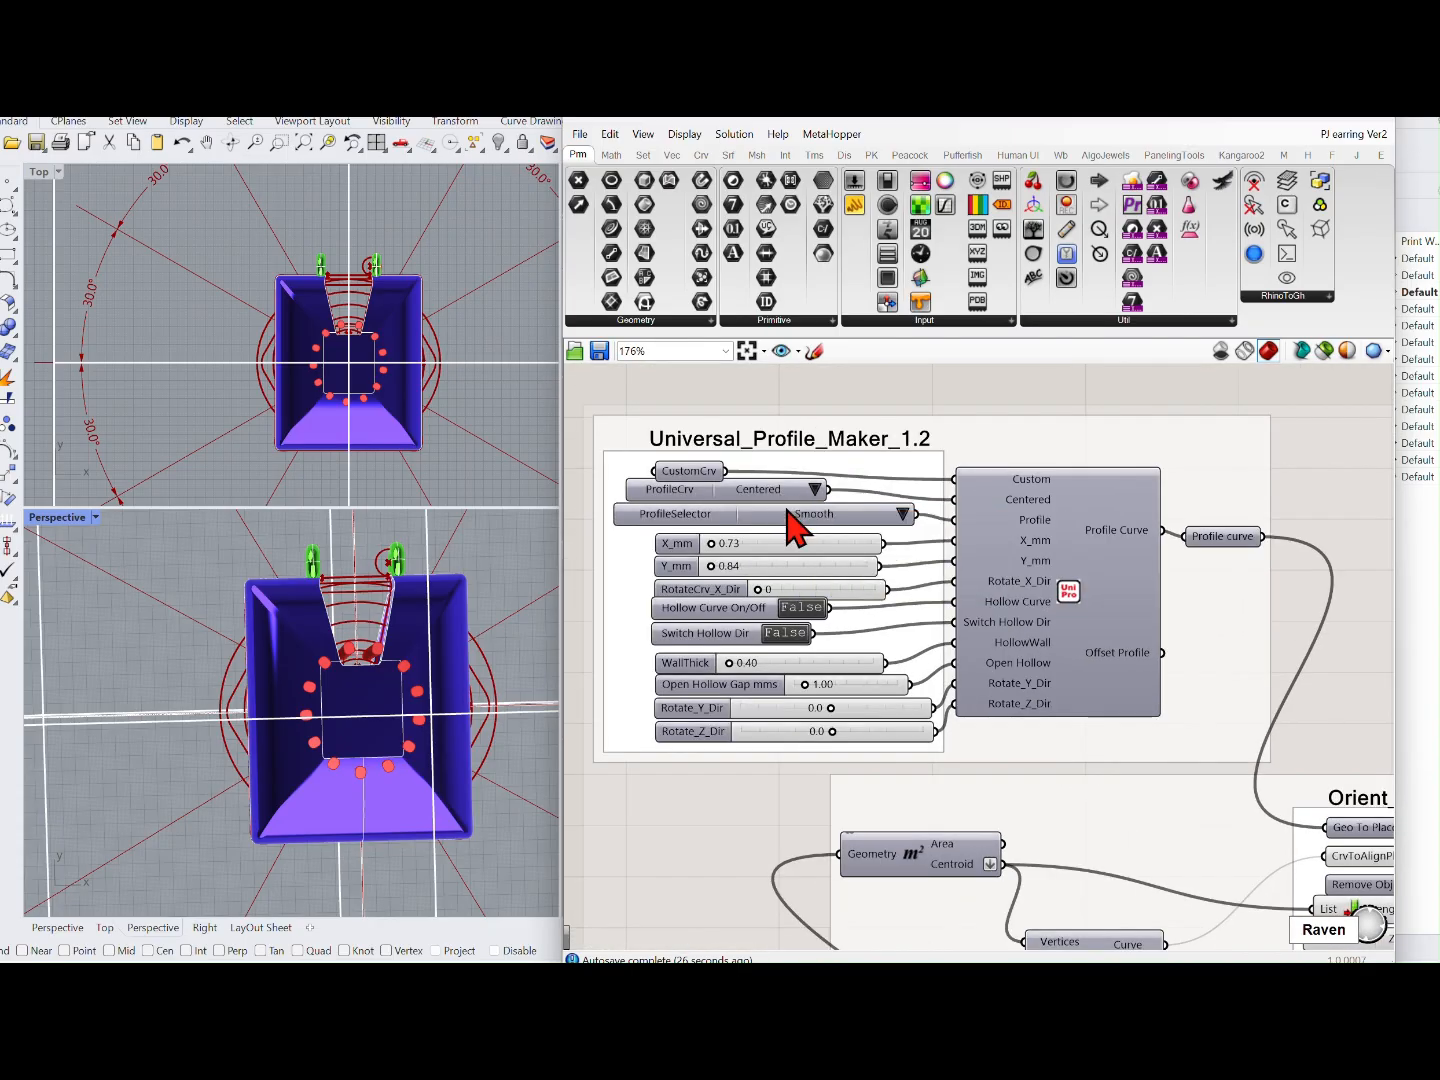
{"action": "scroll", "coordinate": [905, 544], "scroll_direction": "up", "scroll_amount": 1}
{"action": "scroll", "coordinate": [376, 665], "scroll_direction": "up", "scroll_amount": 5}
{"action": "left_click", "coordinate": [904, 512]}
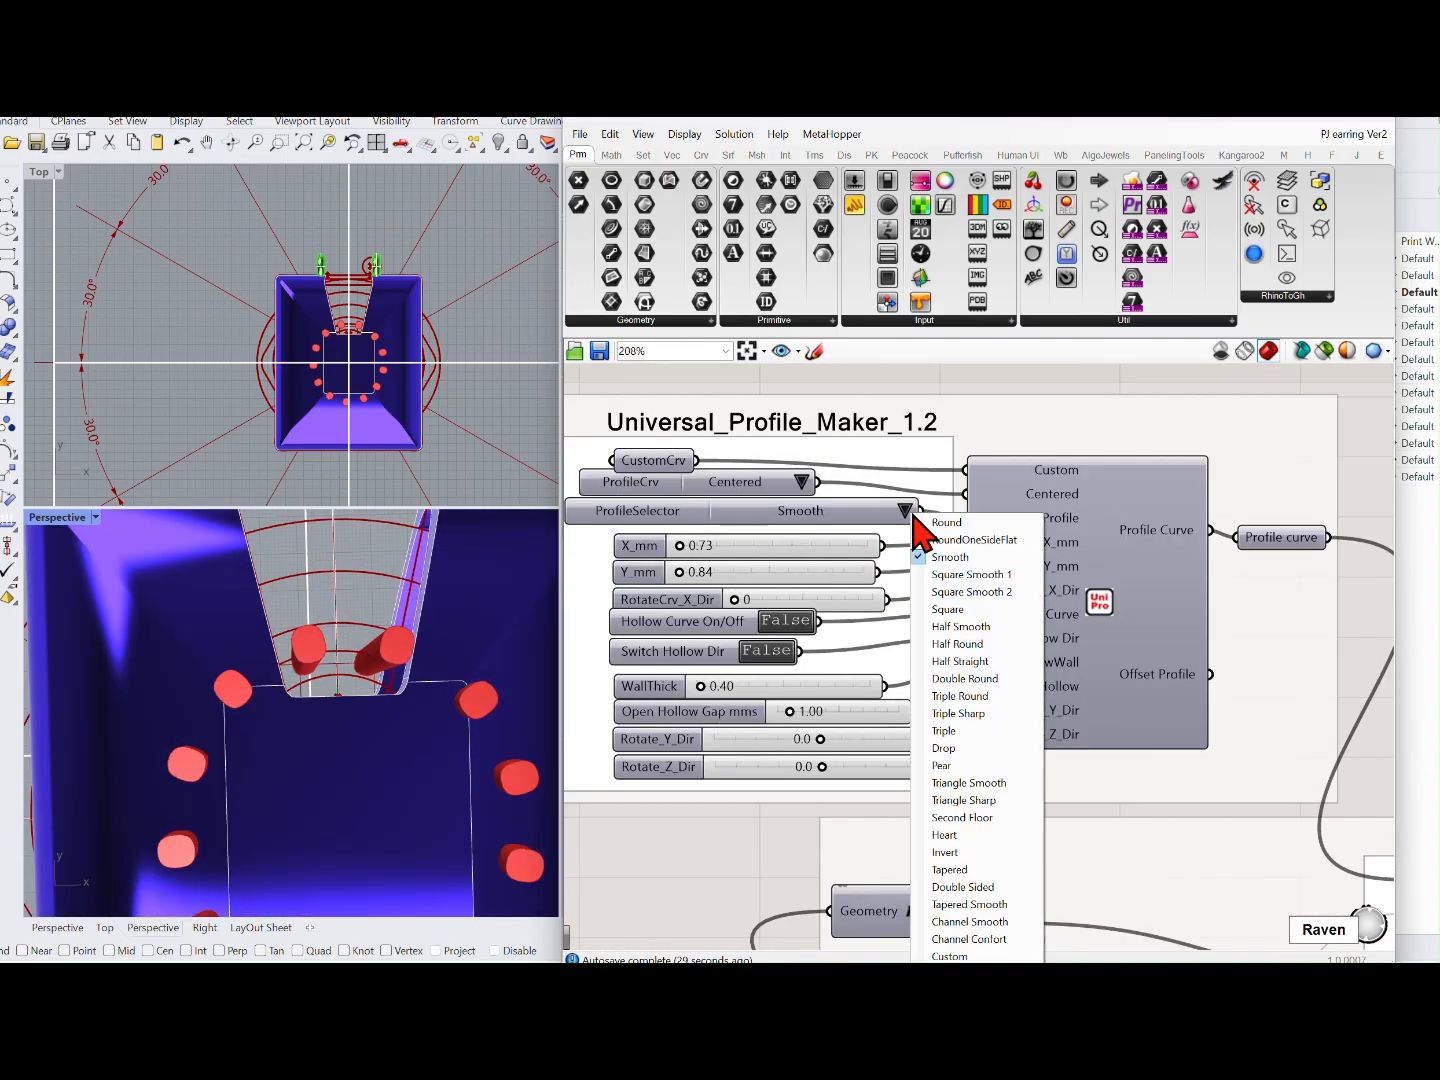
{"action": "left_click", "coordinate": [985, 640]}
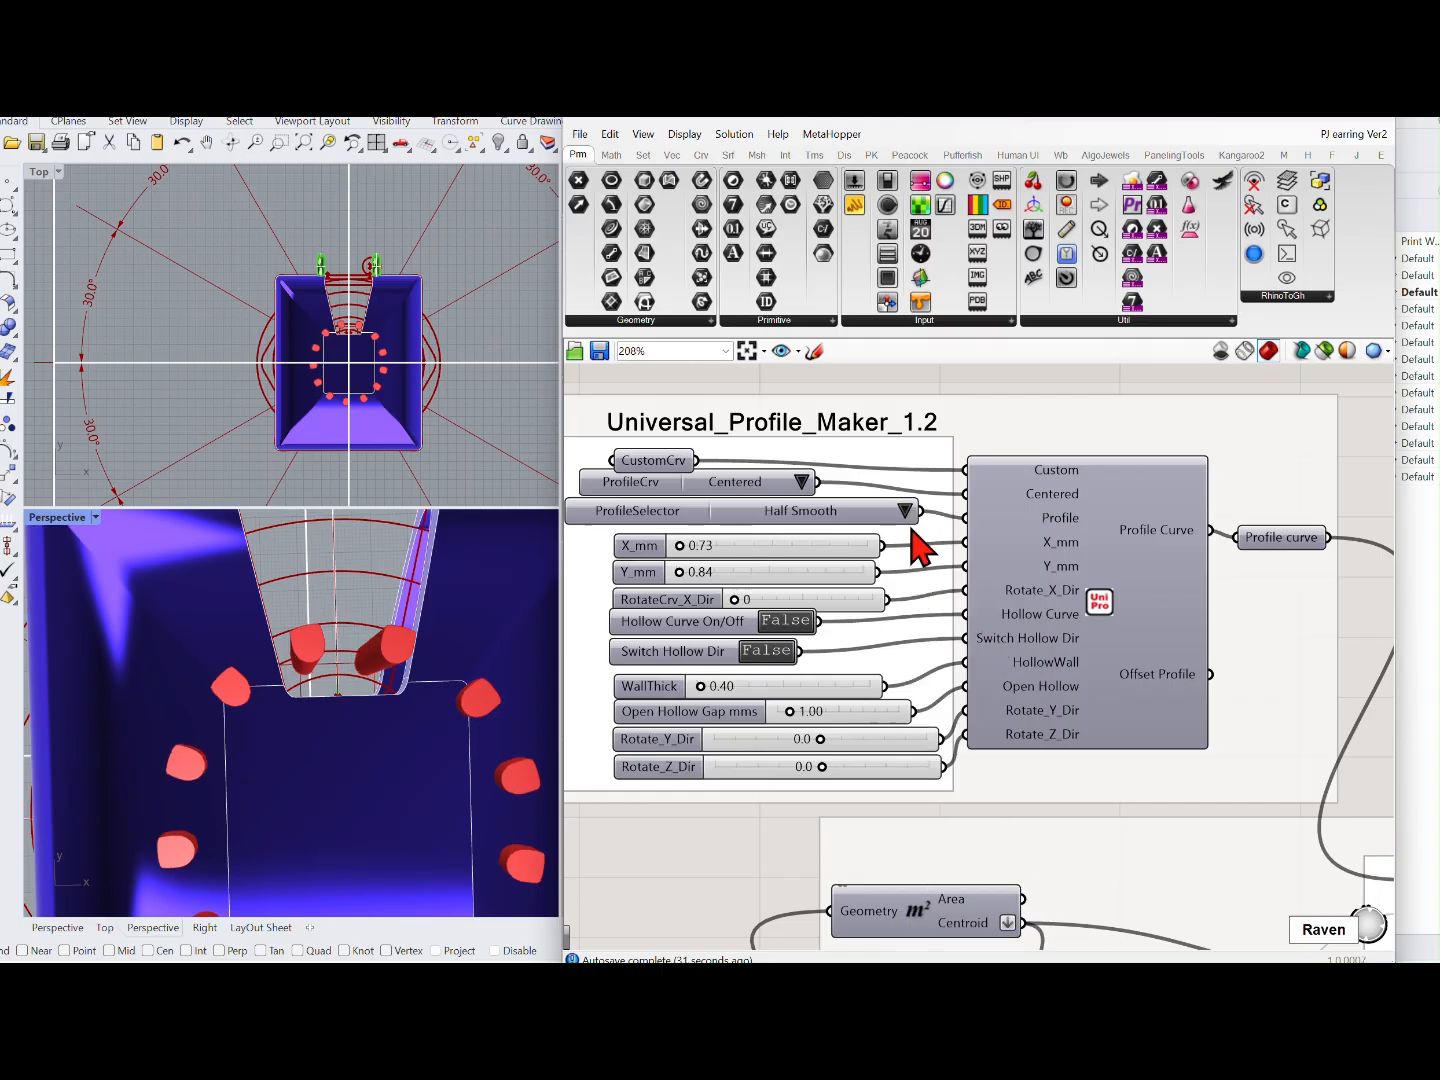
Step: Try the Half Round and Square Smooth 2 shapes for the cutters' profile in their Universal_Profile_Maker group
{"action": "left_click", "coordinate": [906, 510]}
{"action": "left_click", "coordinate": [960, 640]}
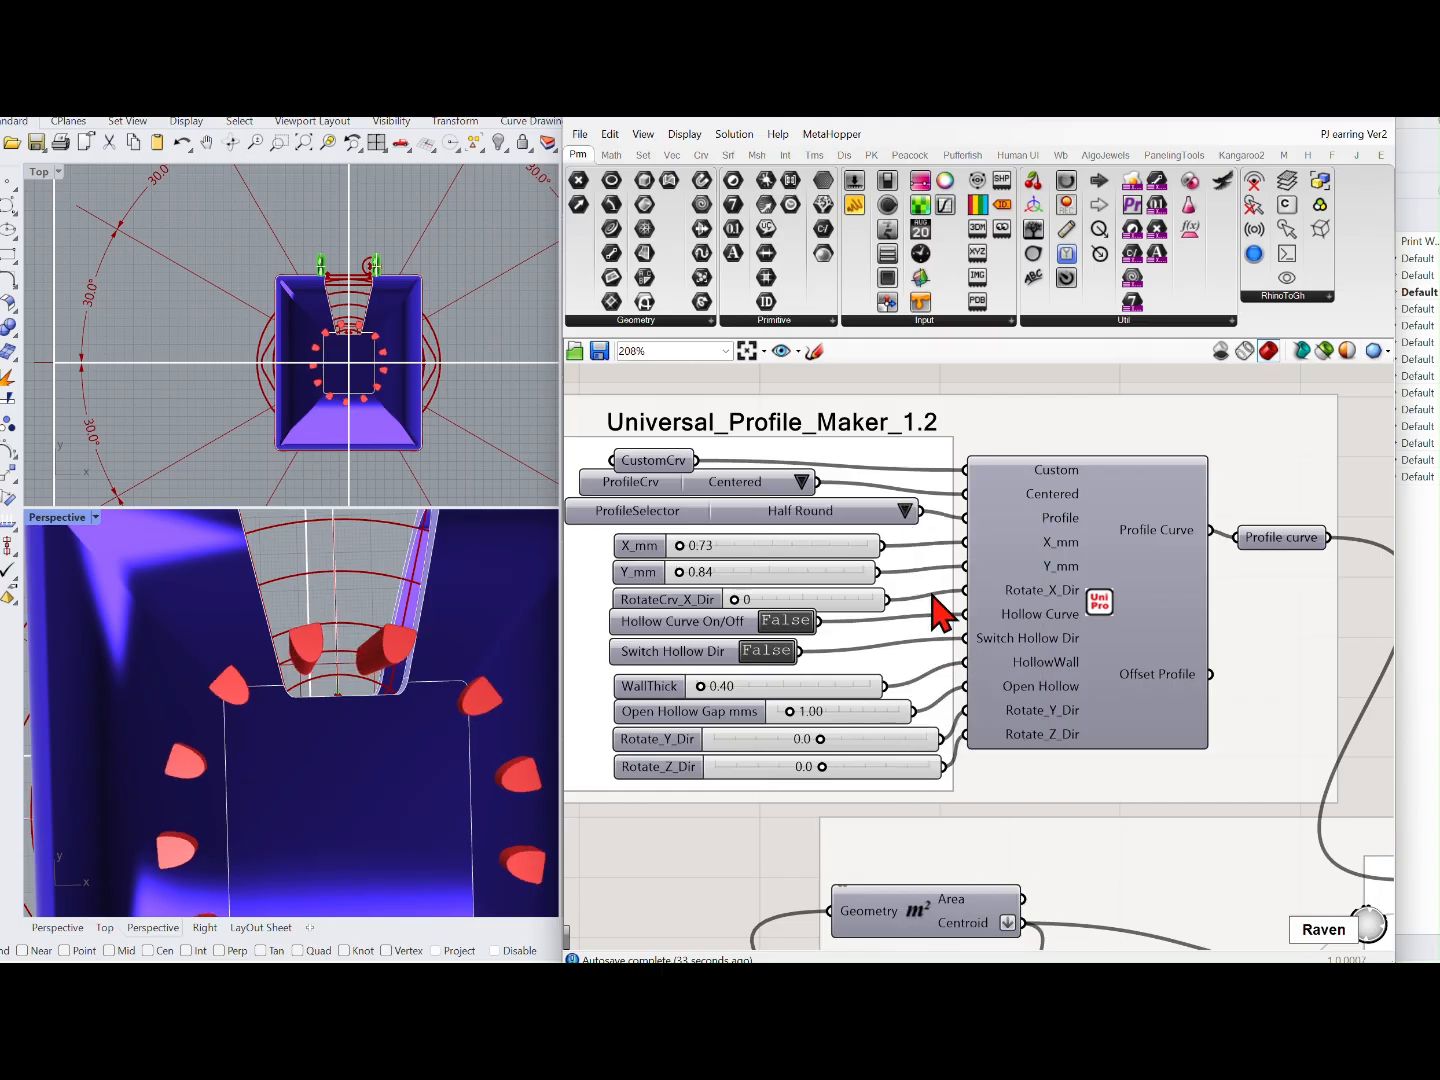
{"action": "scroll", "coordinate": [499, 685], "scroll_direction": "down", "scroll_amount": 5}
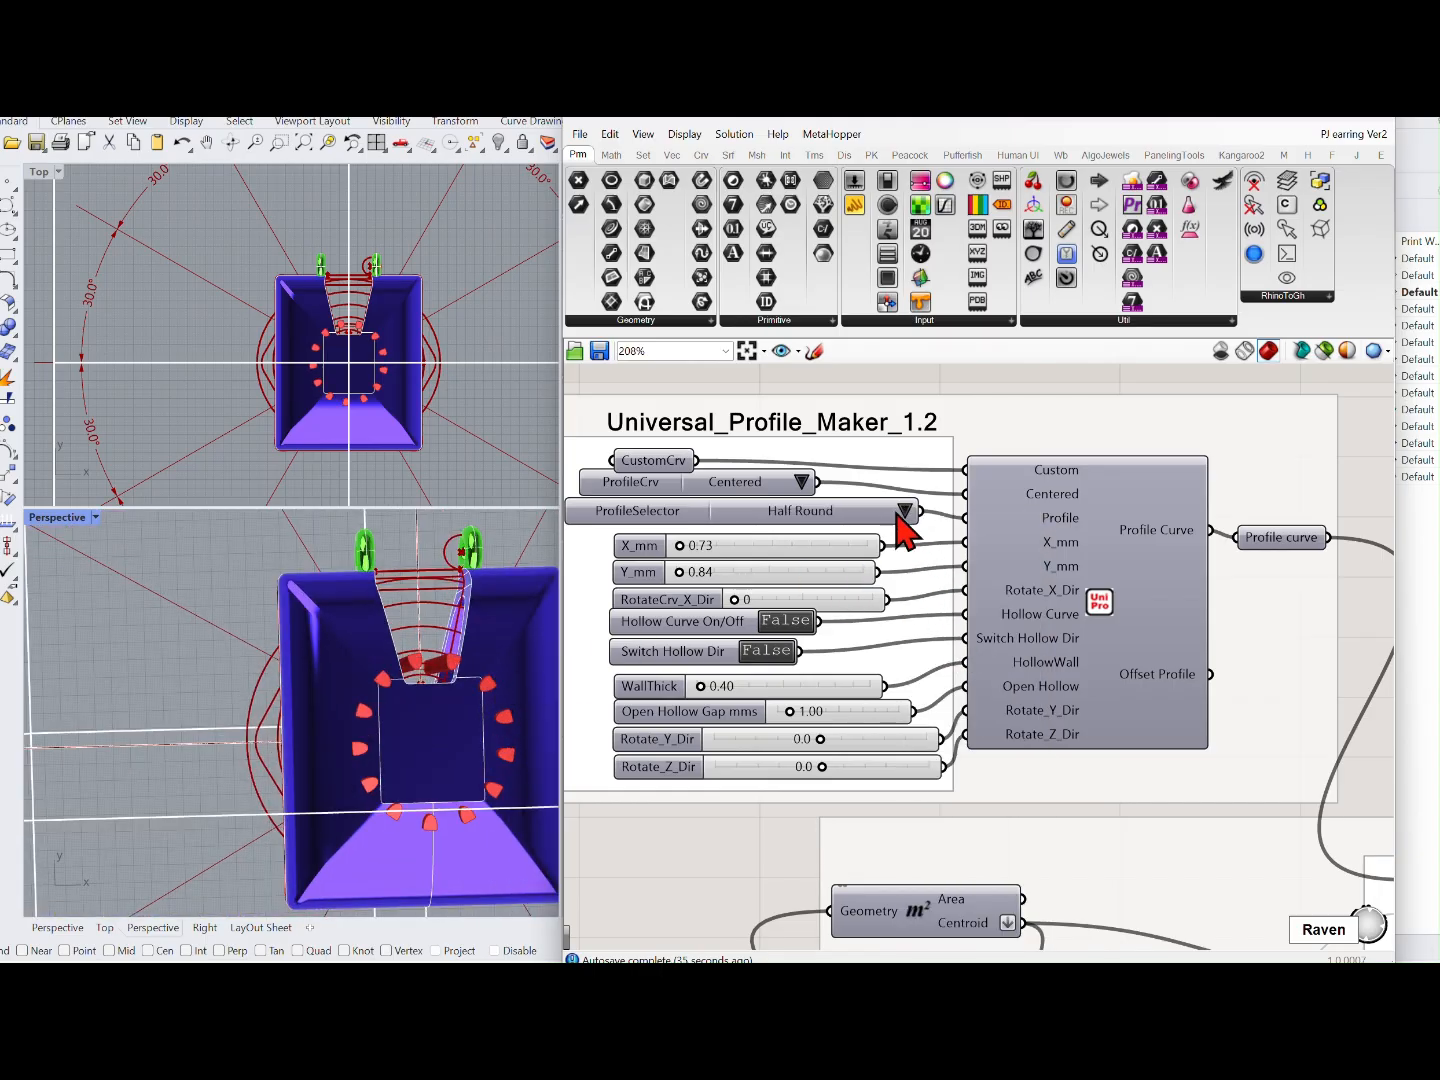
{"action": "left_click", "coordinate": [904, 511]}
{"action": "left_click", "coordinate": [962, 589]}
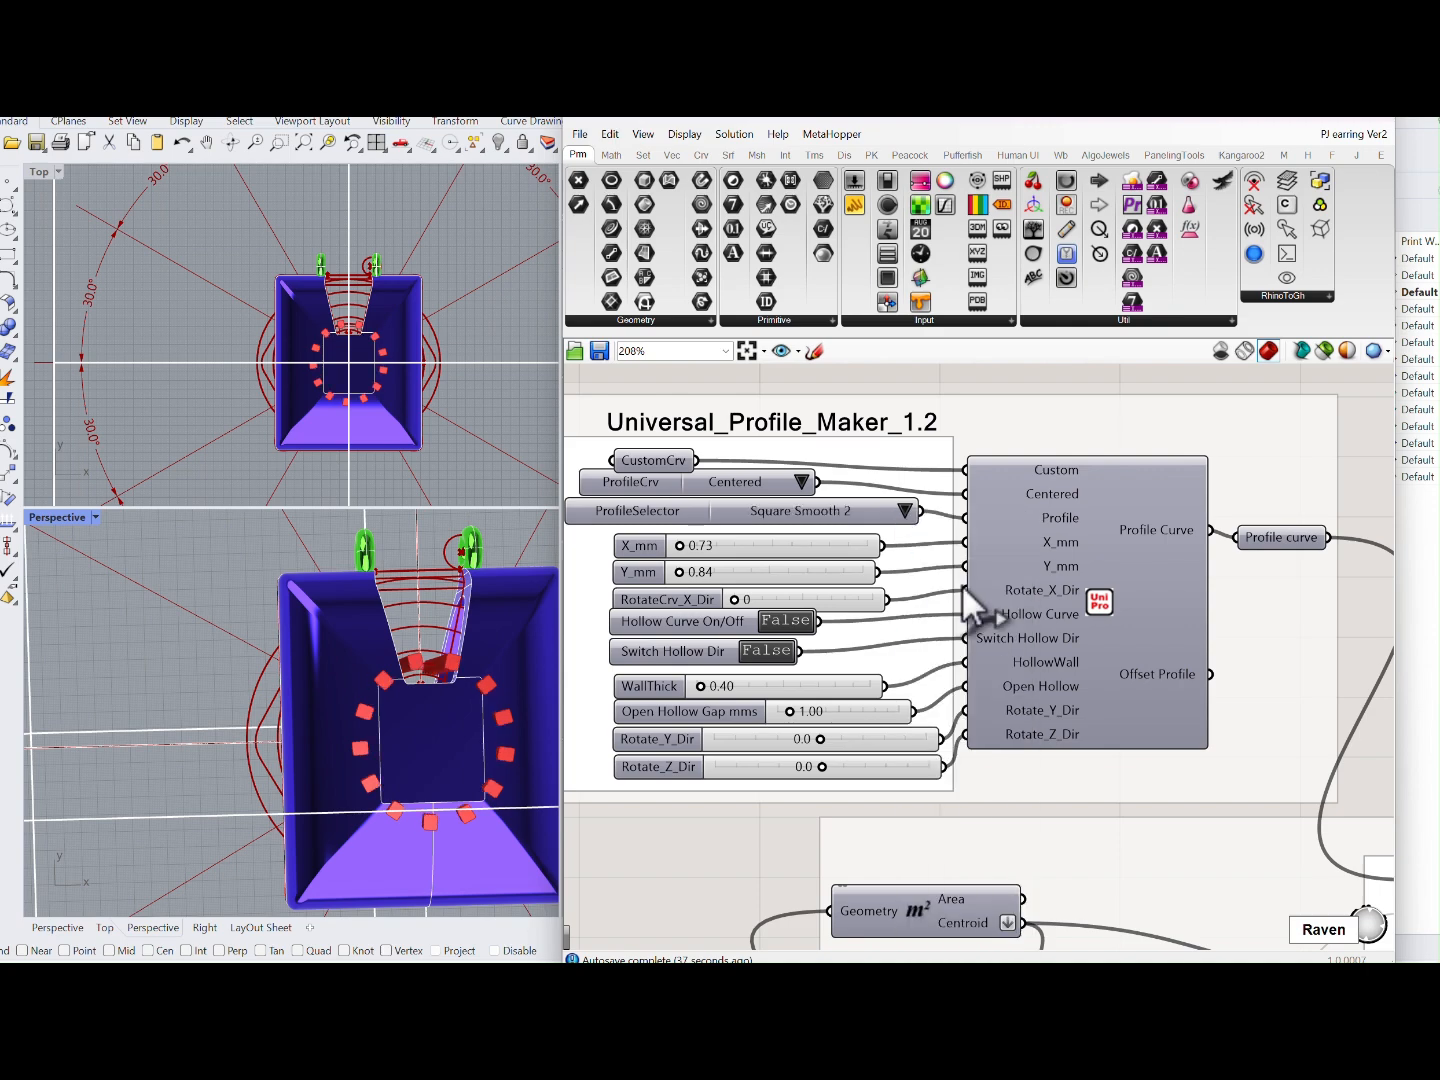
Step: Set the cutters' profile shape to Drop and its Y_mm to 0.95 in their Universal_Profile_Maker group
{"action": "left_click", "coordinate": [906, 511]}
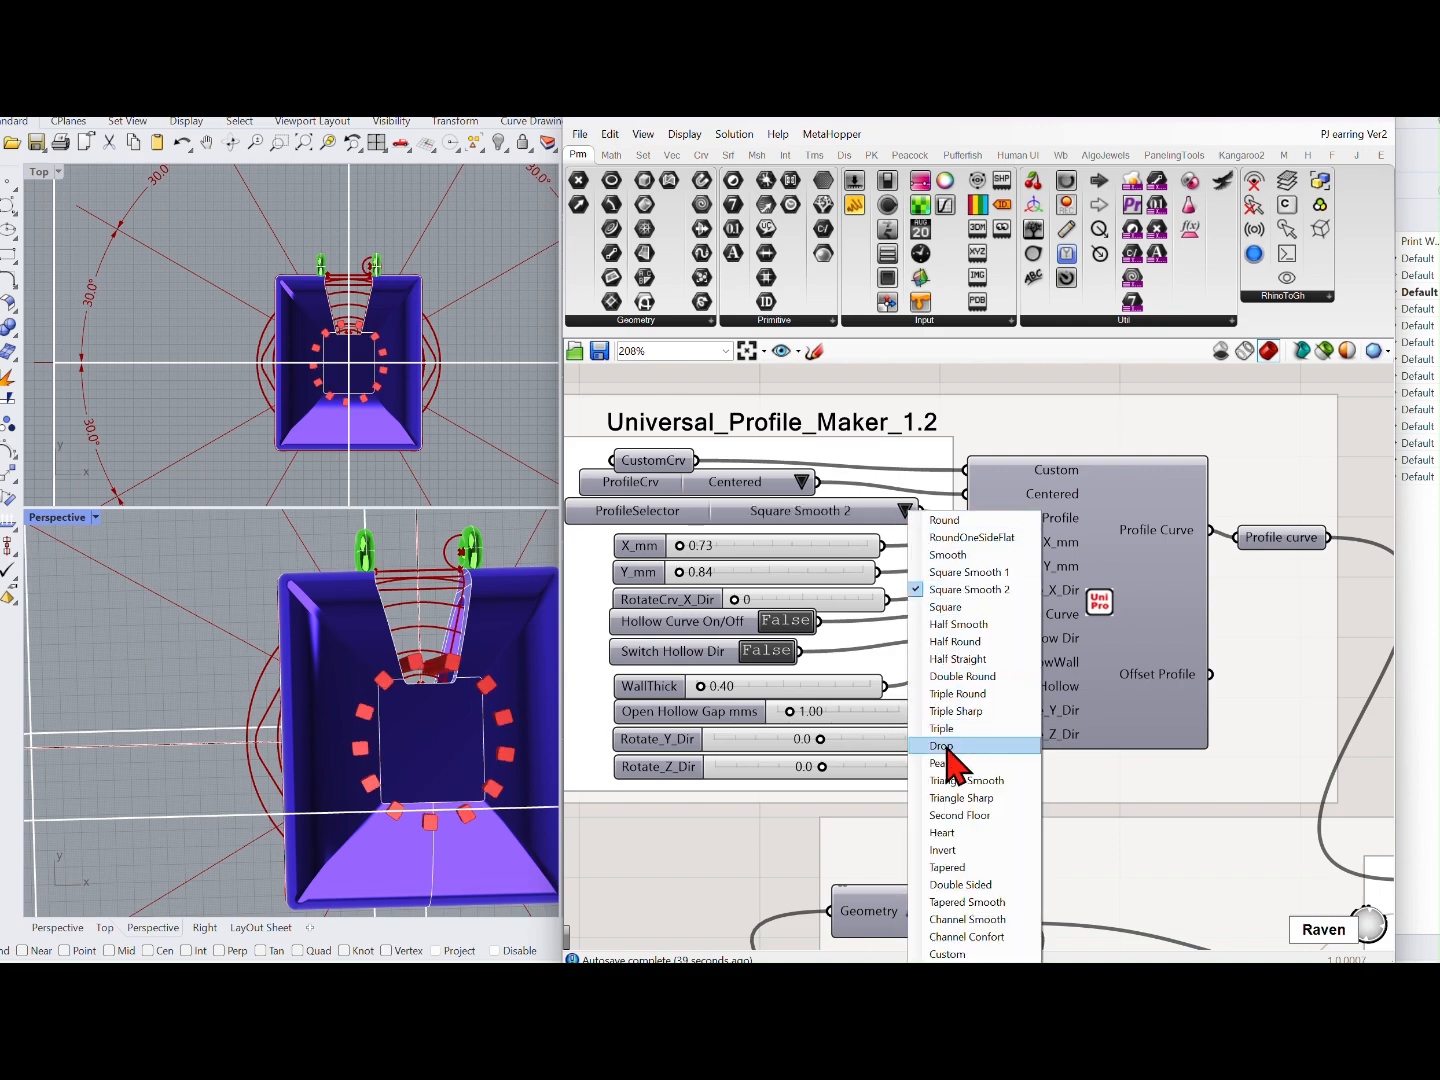
{"action": "left_click", "coordinate": [942, 746]}
{"action": "scroll", "coordinate": [812, 668], "scroll_direction": "down", "scroll_amount": 3}
{"action": "scroll", "coordinate": [813, 669], "scroll_direction": "down", "scroll_amount": 3}
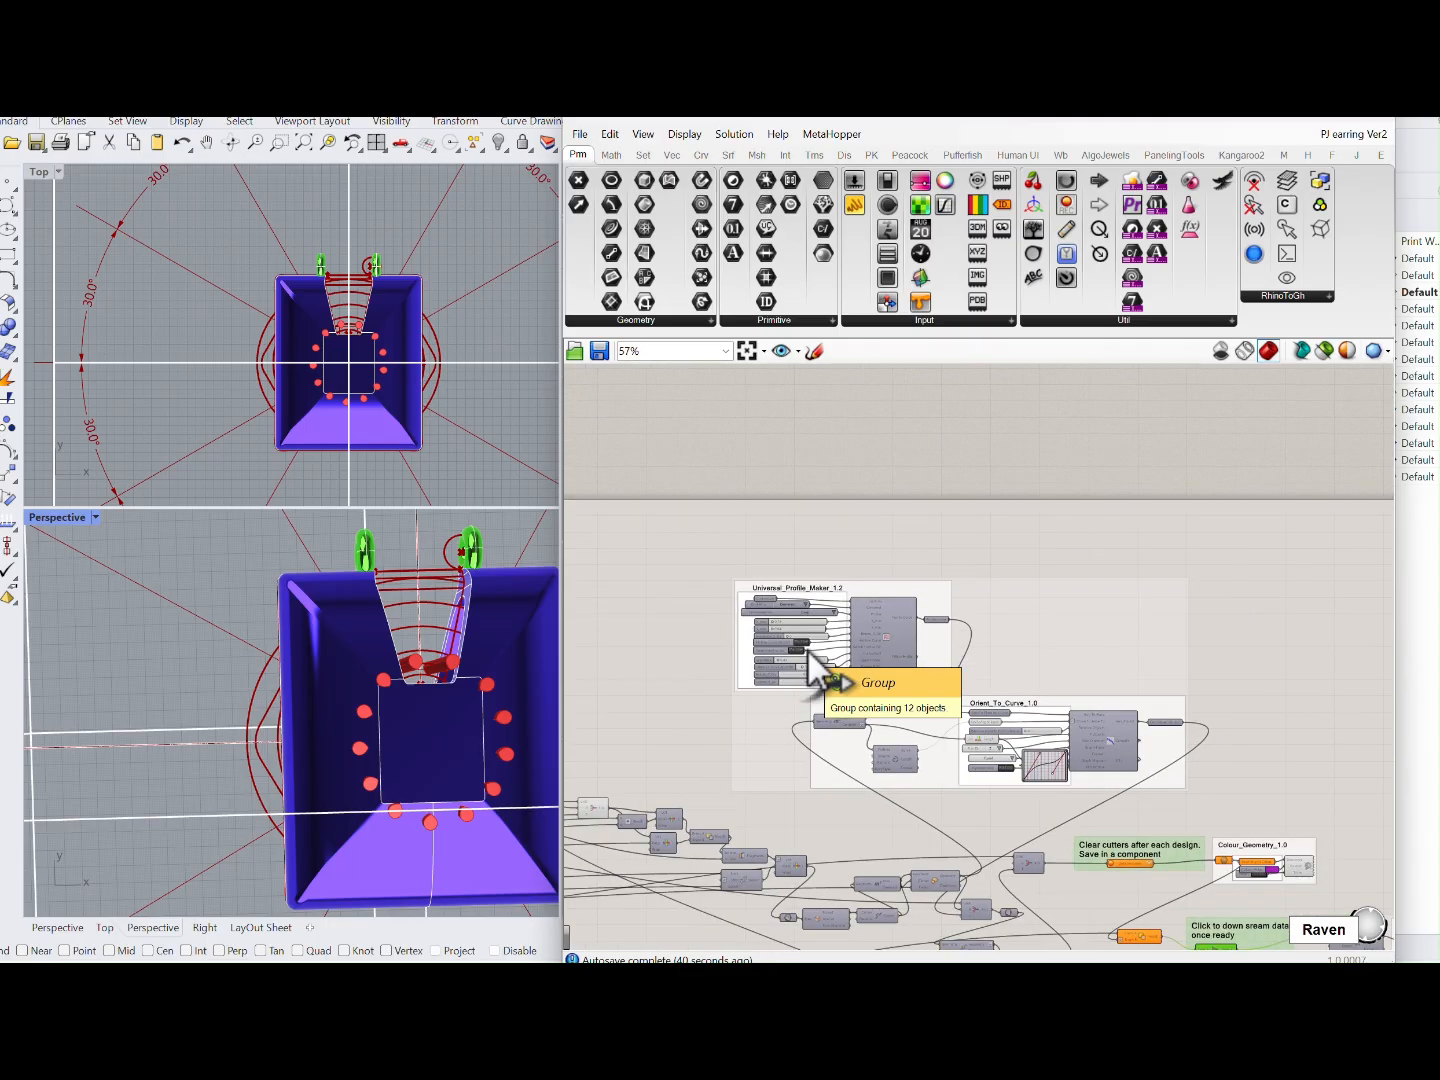
{"action": "right_click_drag", "start_coordinate": [939, 649], "coordinate": [781, 669]}
{"action": "scroll", "coordinate": [861, 636], "scroll_direction": "up", "scroll_amount": 8}
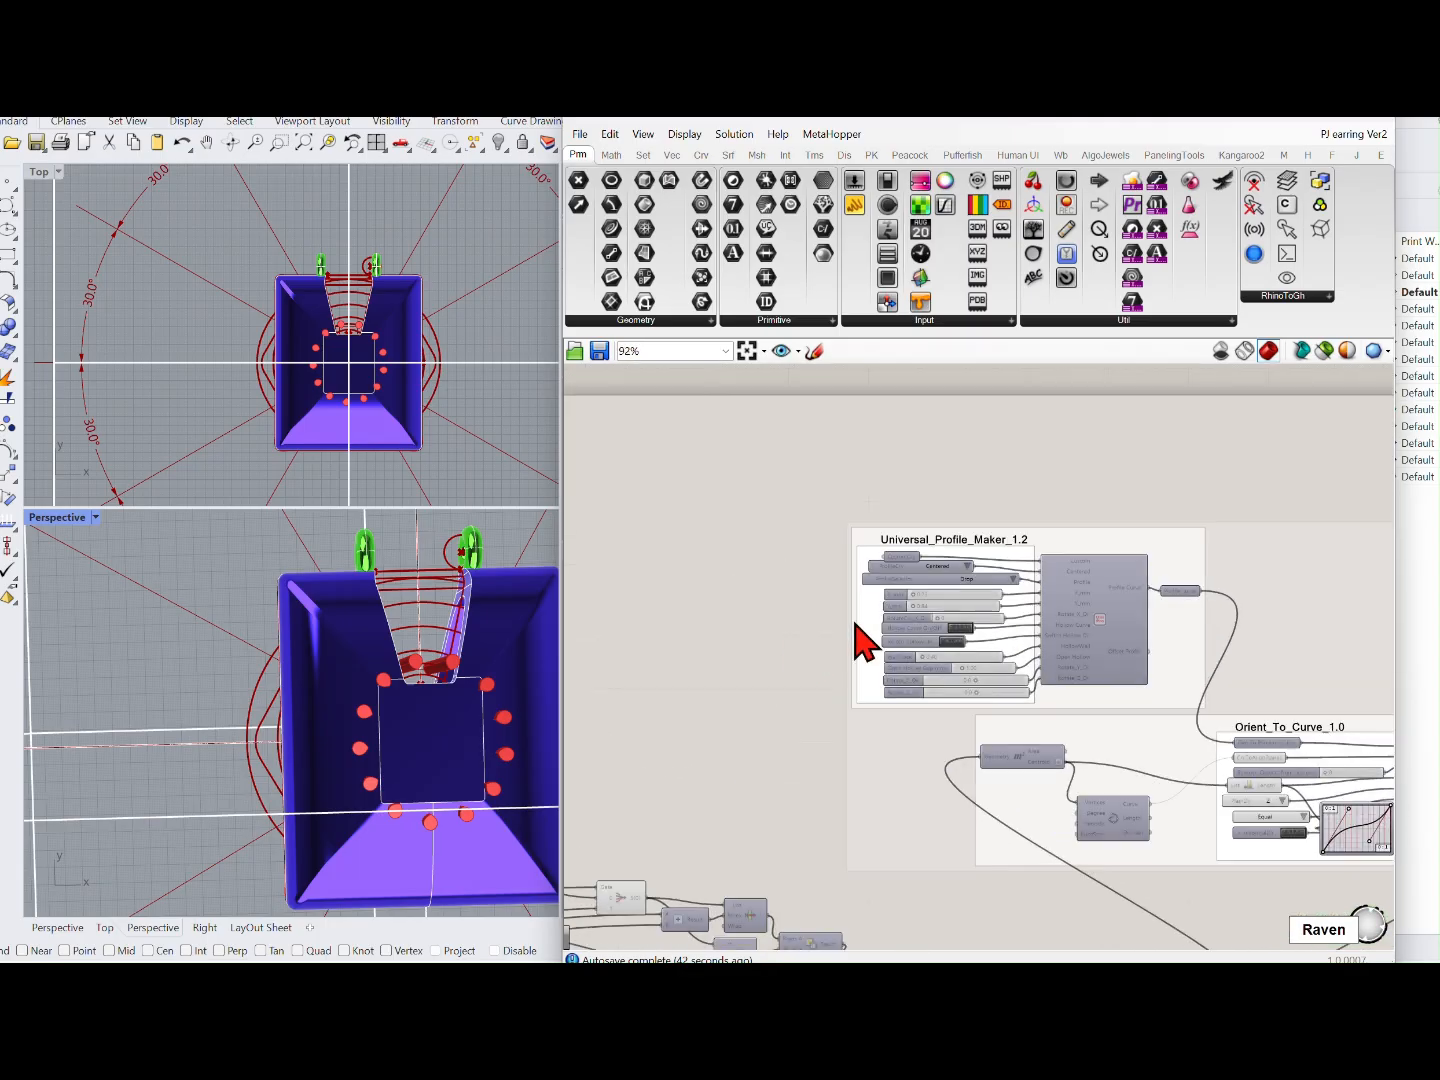
{"action": "mouse_move", "coordinate": [855, 583]}
{"action": "left_mouse_down"}
{"action": "mouse_move", "coordinate": [877, 586]}
{"action": "mouse_move", "coordinate": [855, 585]}
{"action": "left_mouse_up"}
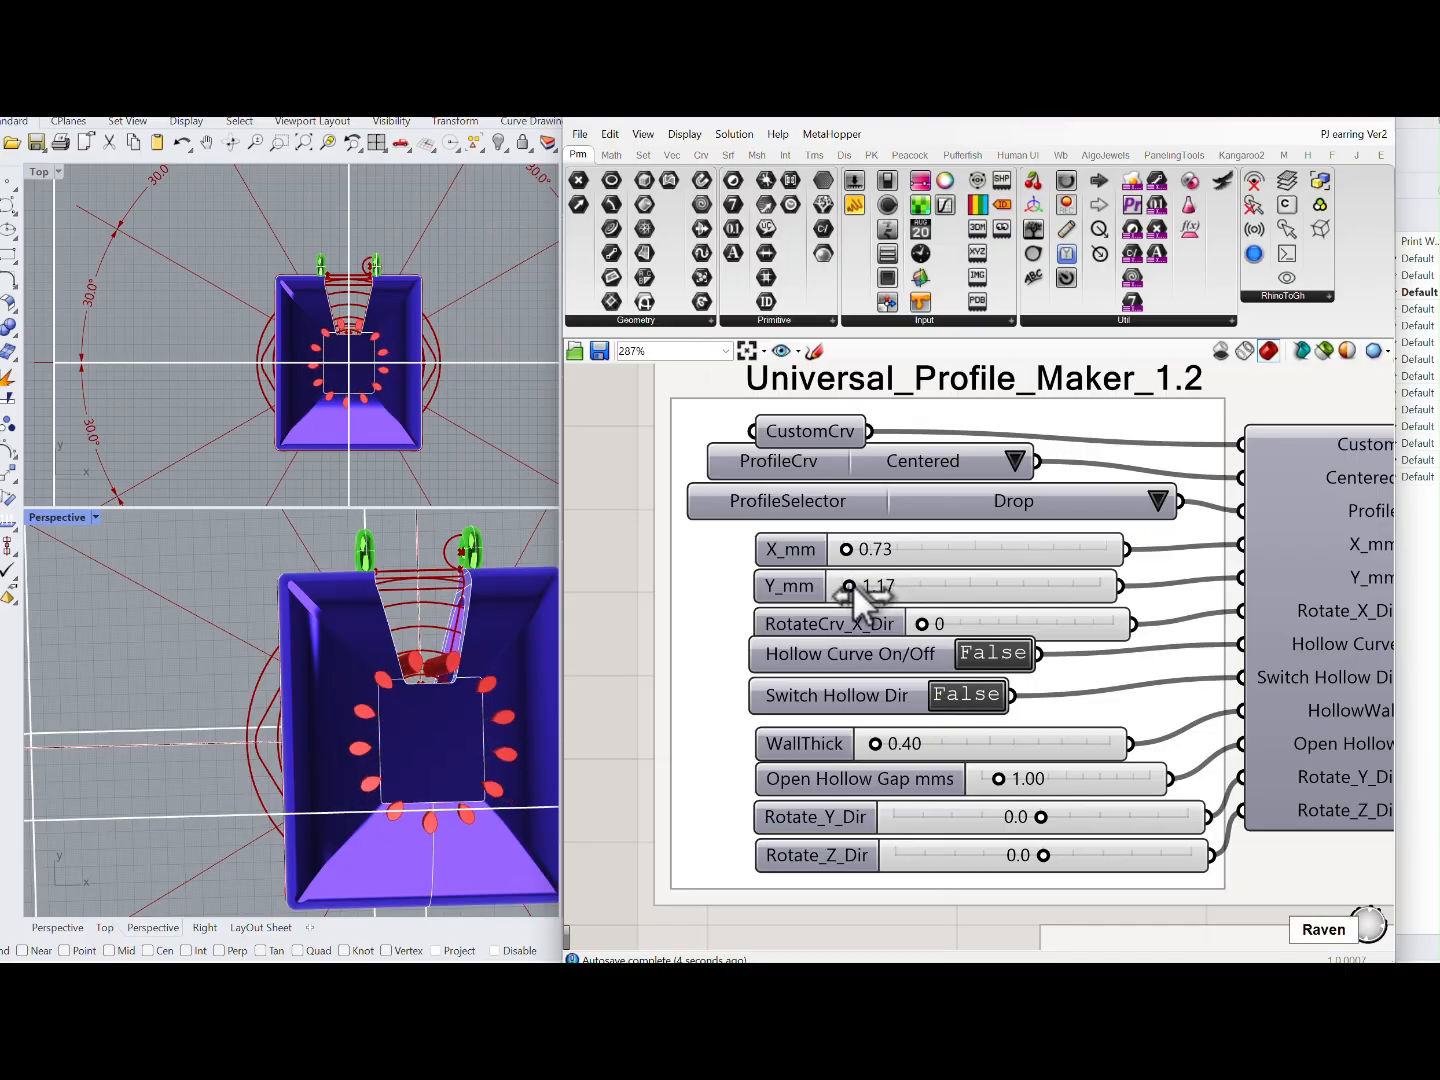
{"action": "left_click_drag", "start_coordinate": [850, 585], "coordinate": [845, 586]}
Step: Change the Cutter Profile Type to Box and the Type Of Line Interest to Between, below the 360_Reference_Lines group
{"action": "scroll", "coordinate": [788, 641], "scroll_direction": "down", "scroll_amount": 3}
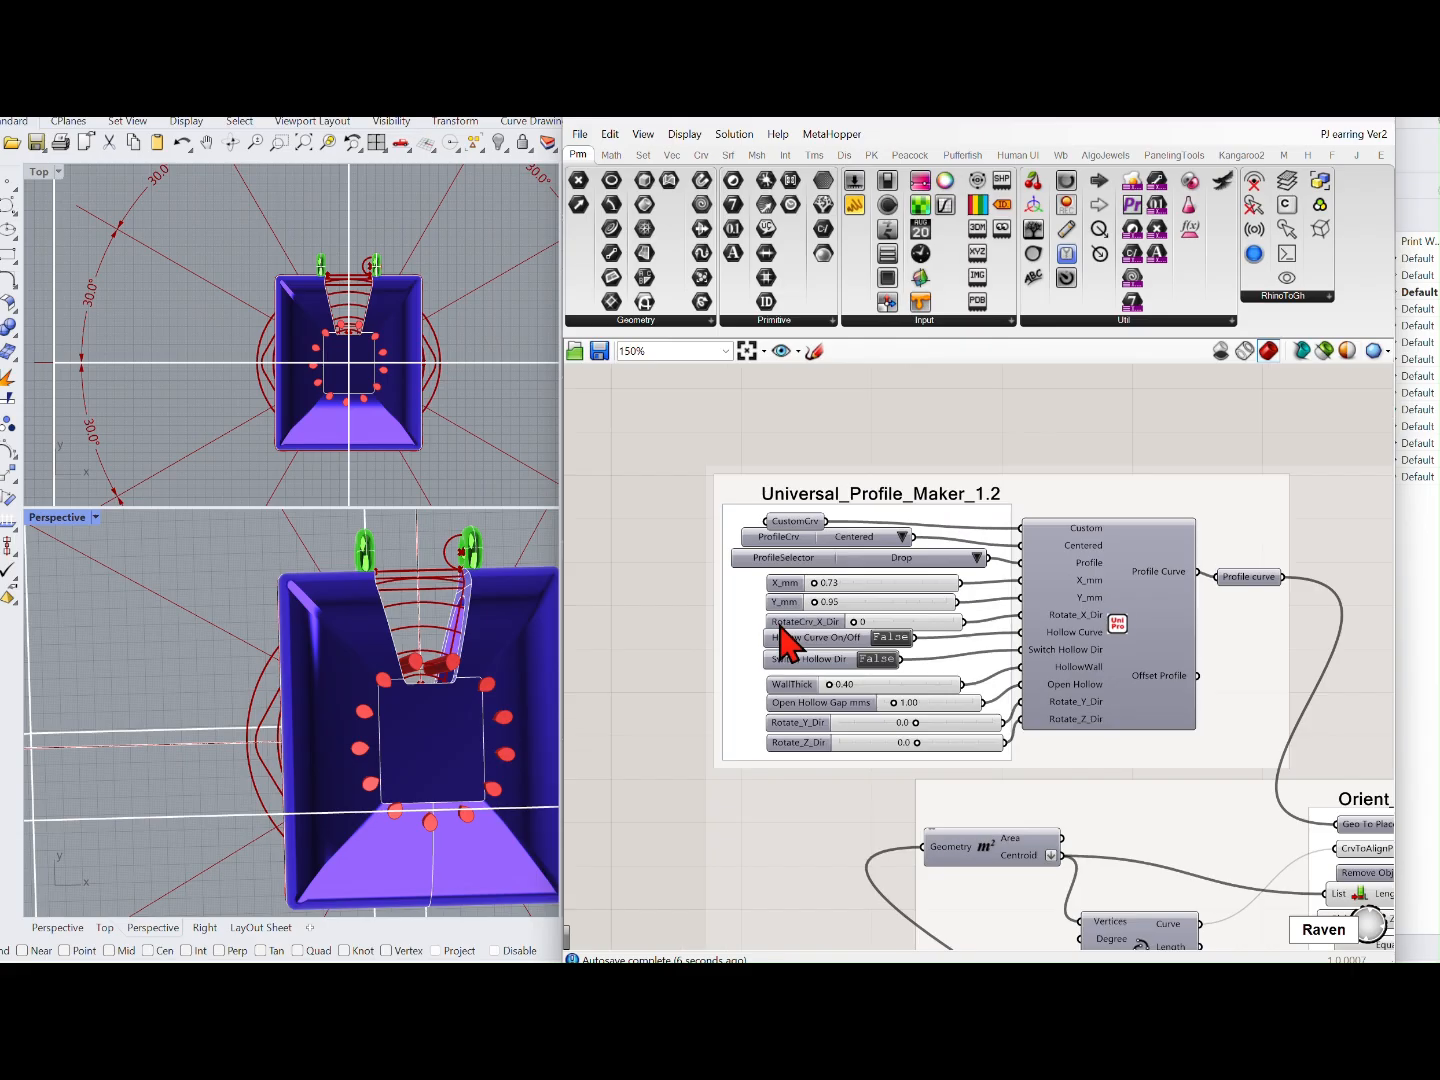
{"action": "scroll", "coordinate": [821, 645], "scroll_direction": "down", "scroll_amount": 3}
{"action": "right_click_drag", "start_coordinate": [749, 644], "coordinate": [887, 655]}
{"action": "scroll", "coordinate": [861, 686], "scroll_direction": "up", "scroll_amount": 5}
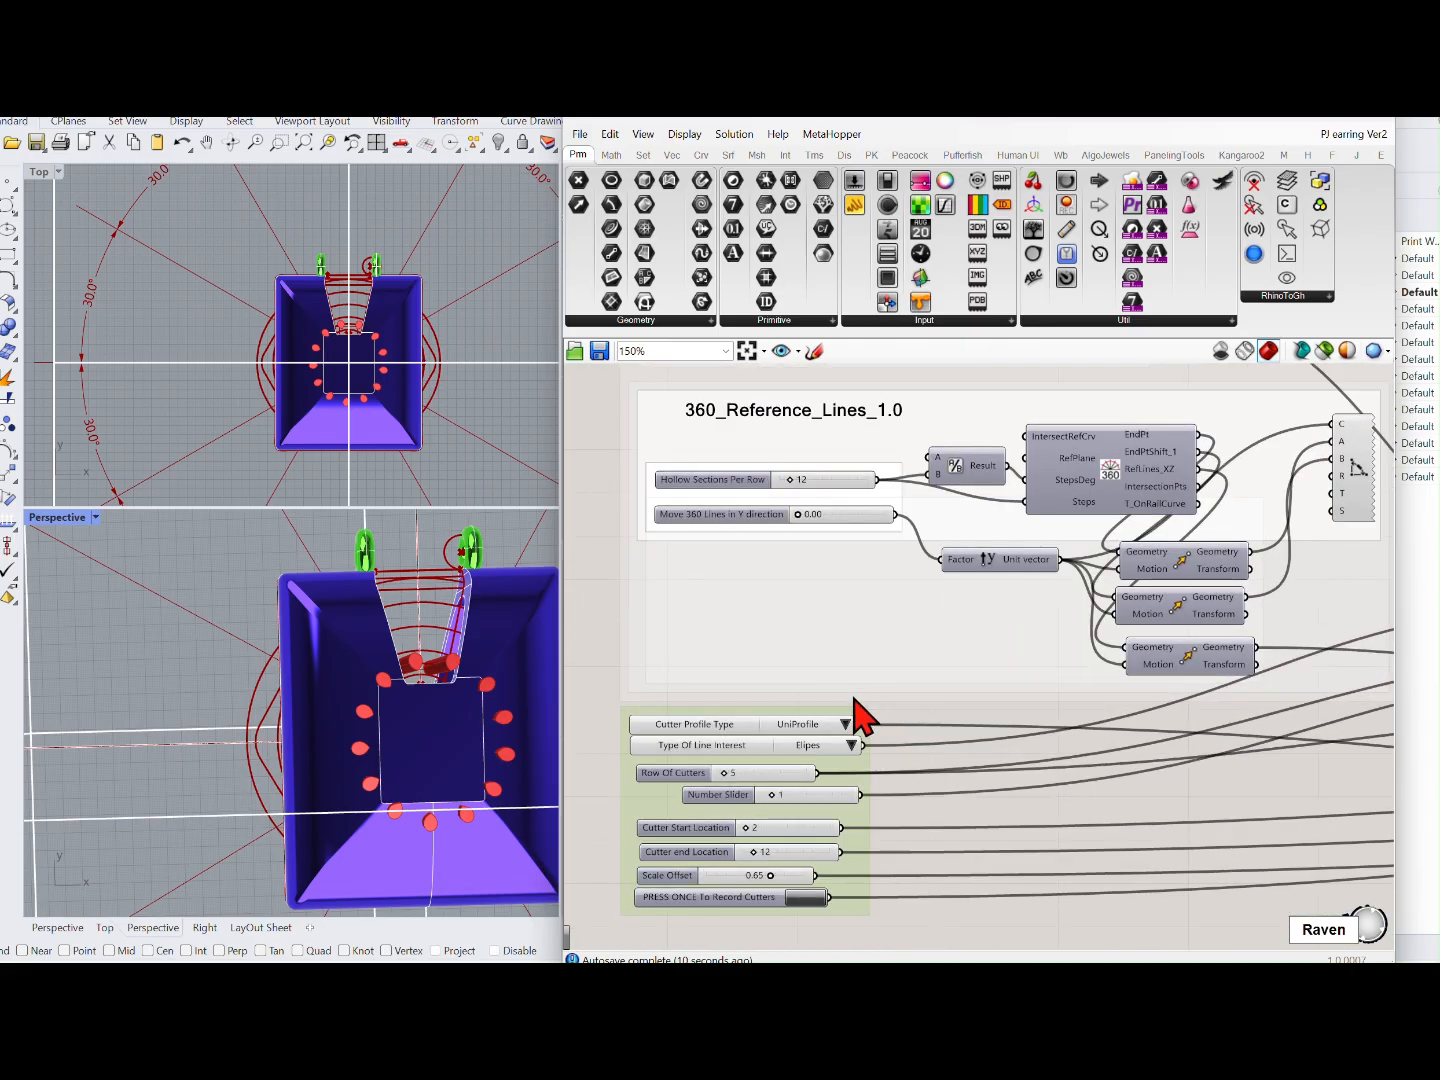
{"action": "scroll", "coordinate": [877, 625], "scroll_direction": "up", "scroll_amount": 1}
{"action": "left_click", "coordinate": [850, 632]}
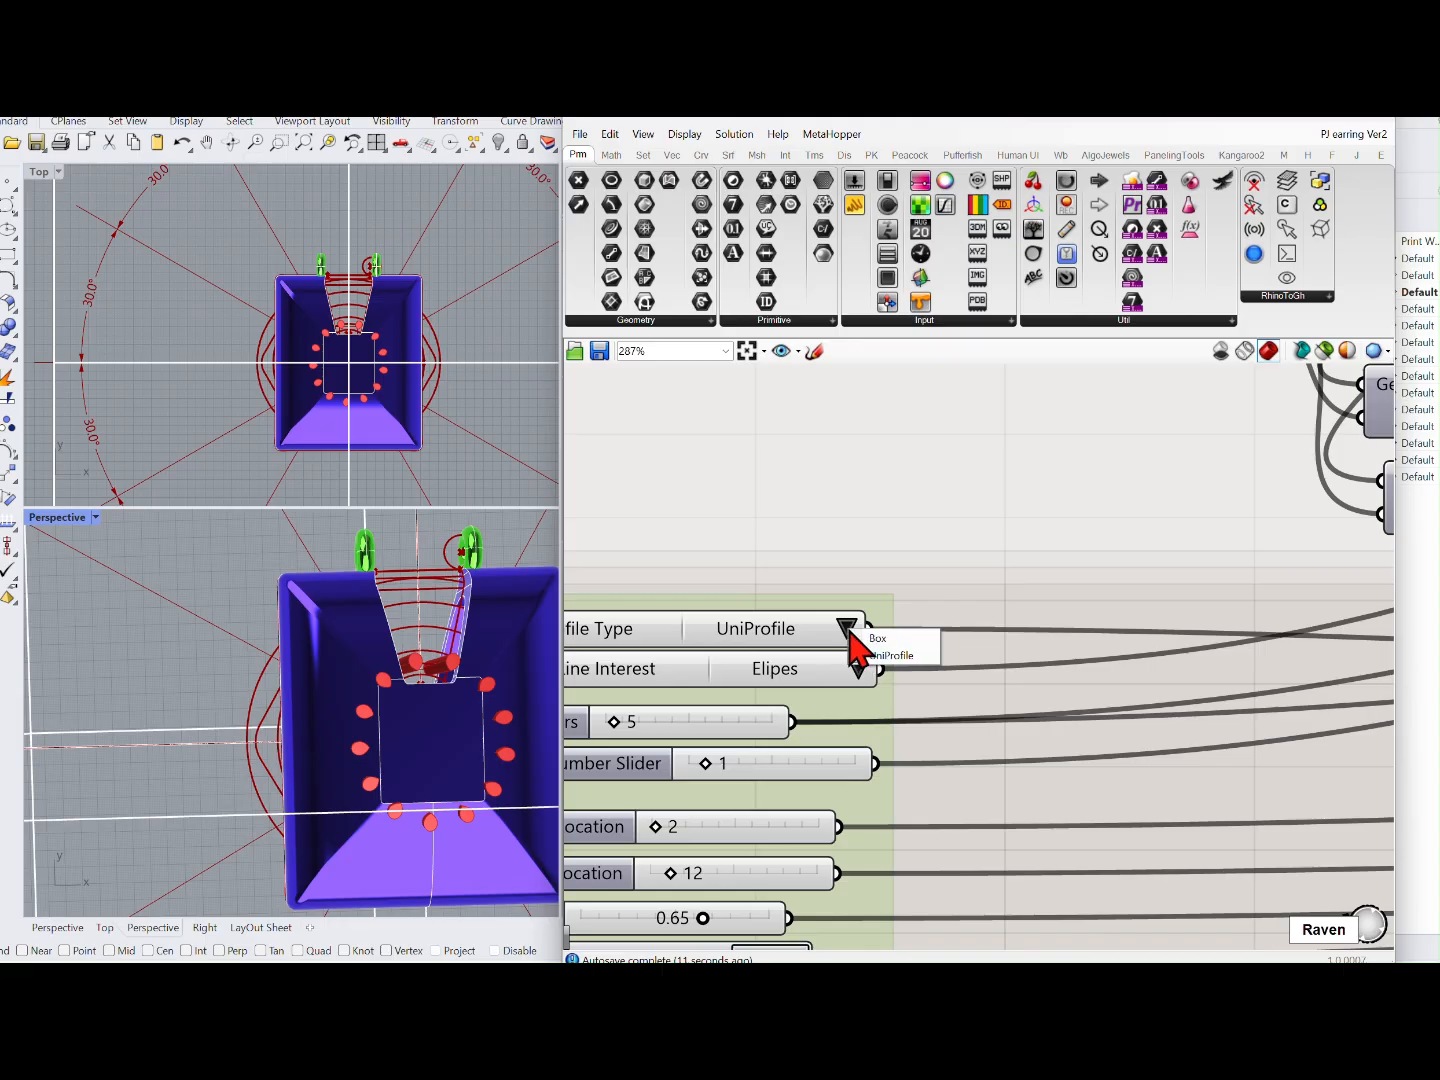
{"action": "left_click", "coordinate": [910, 652]}
{"action": "right_click_drag", "start_coordinate": [730, 706], "coordinate": [896, 627]}
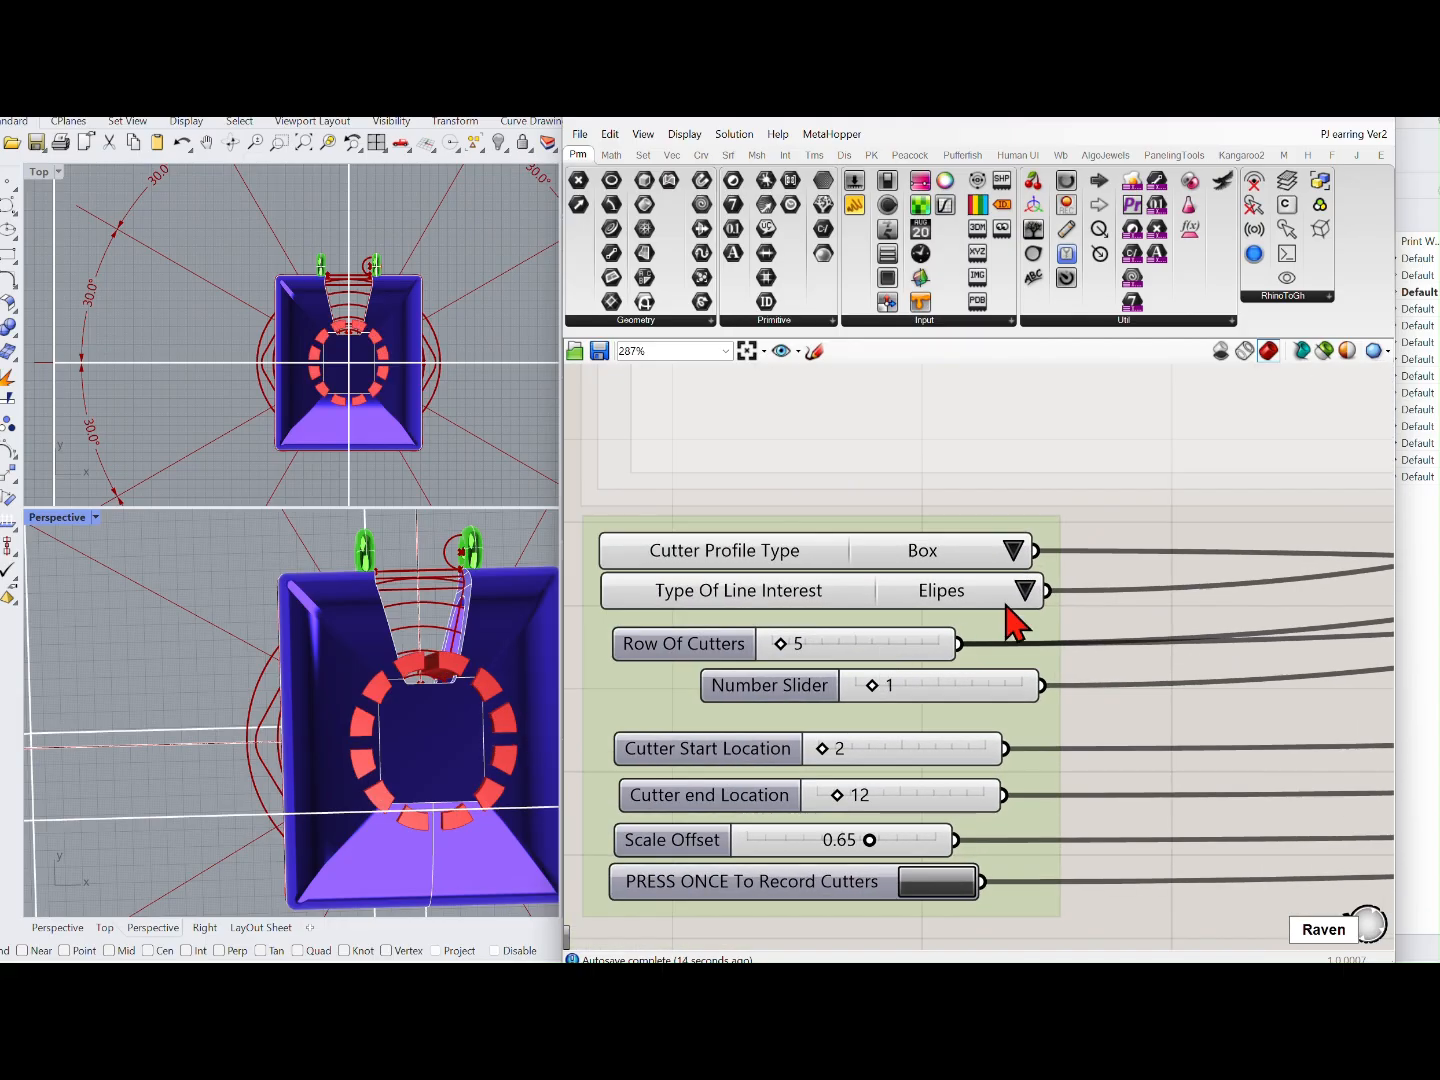
{"action": "left_click", "coordinate": [1039, 589]}
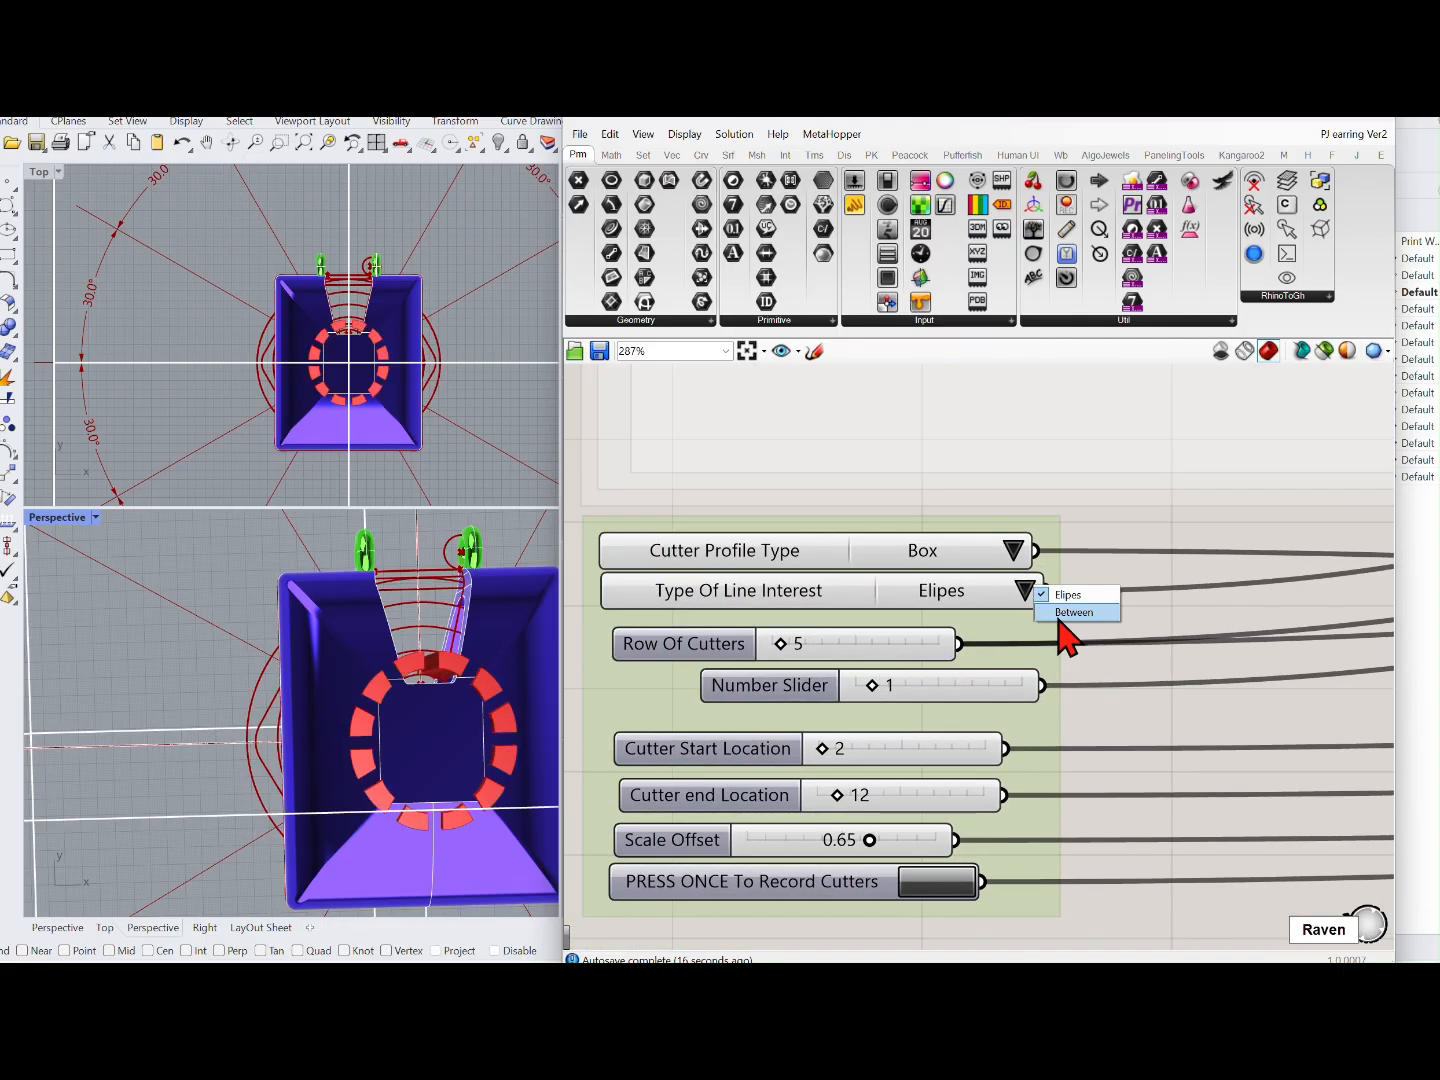
{"action": "left_click", "coordinate": [1057, 617]}
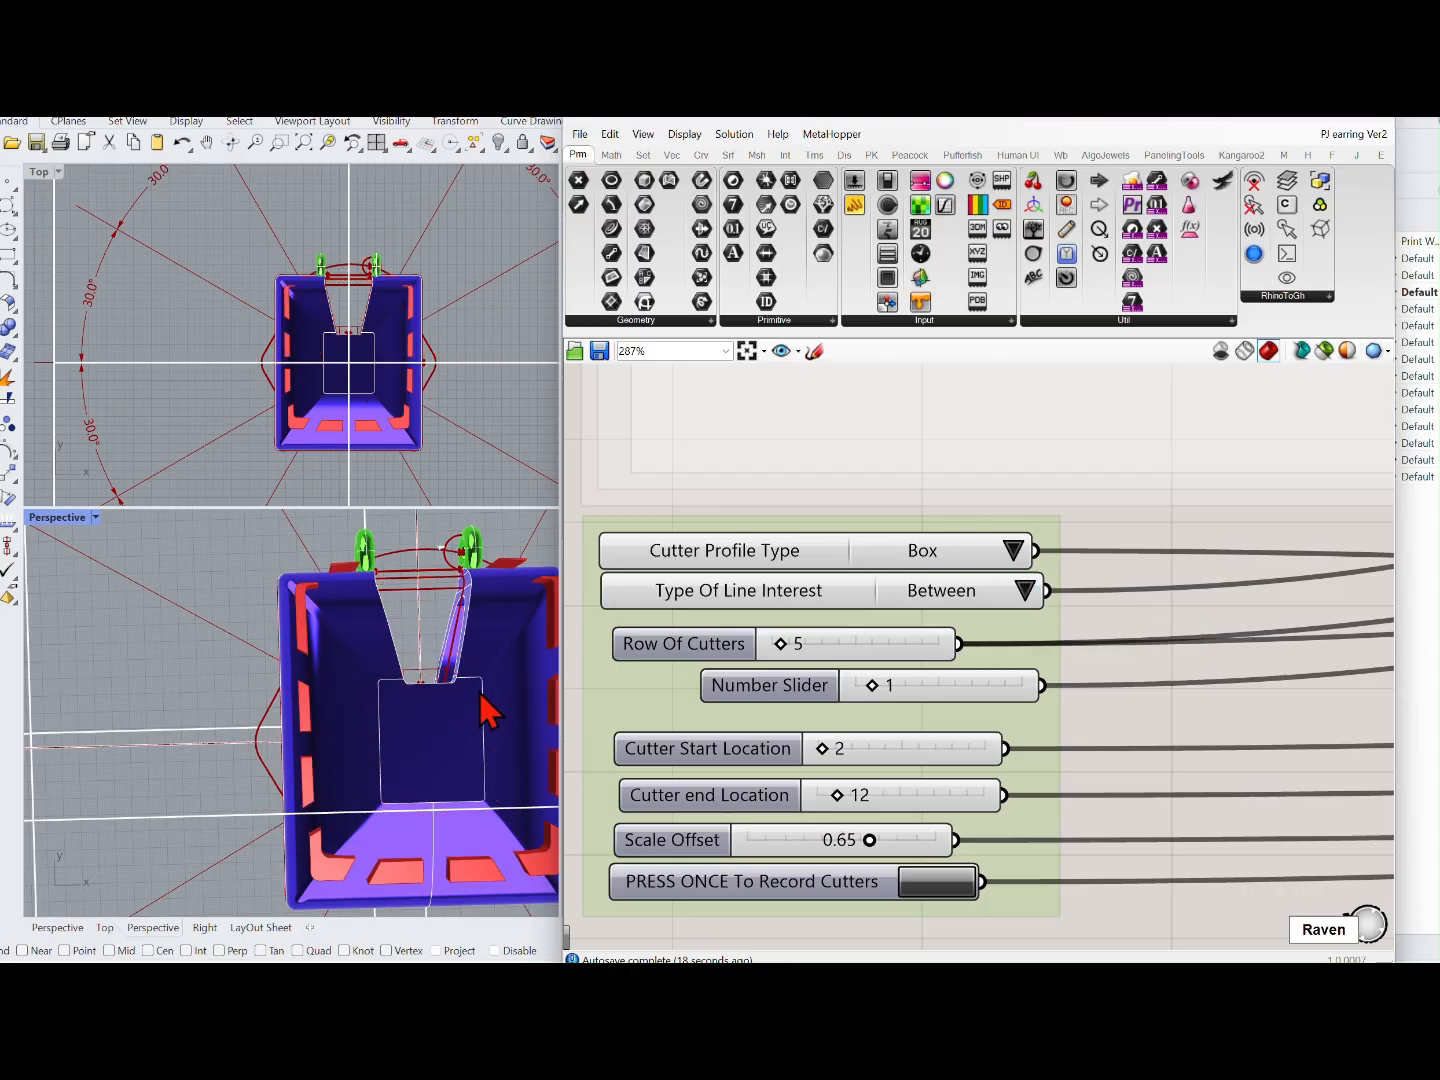
Step: Try Row Of Cutters at 2 and 7, with the Cutter Start Location at 0 and the Cutter end Location at 29
{"action": "right_click_drag", "start_coordinate": [483, 710], "coordinate": [413, 684]}
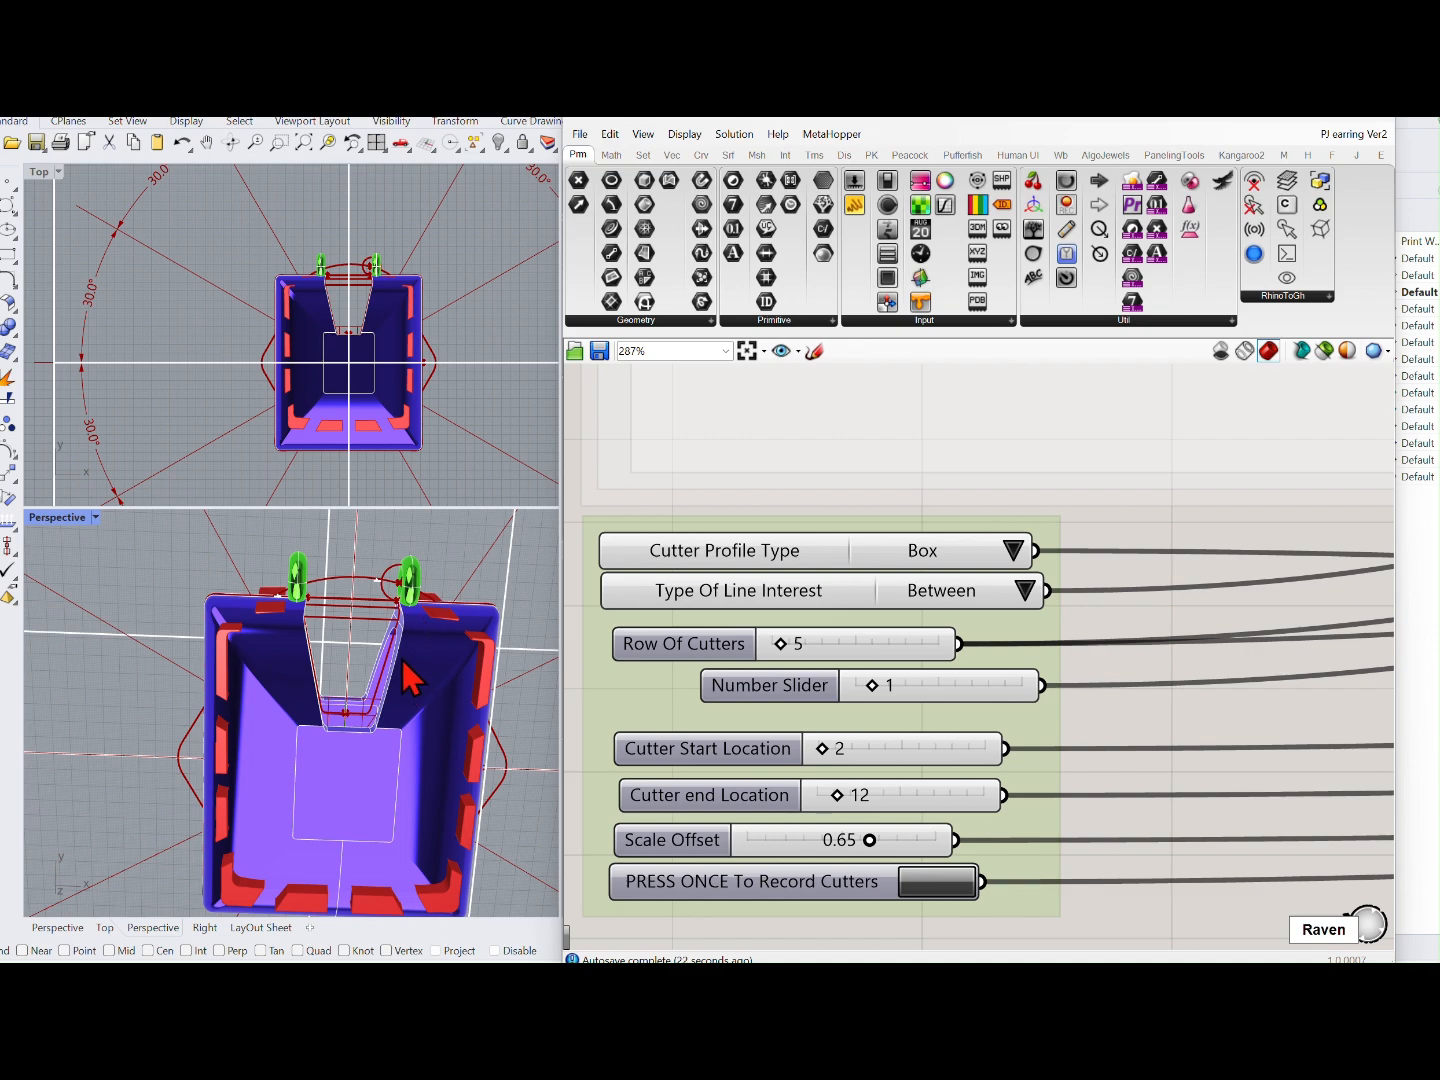
{"action": "scroll", "coordinate": [412, 680], "scroll_direction": "down", "scroll_amount": 3}
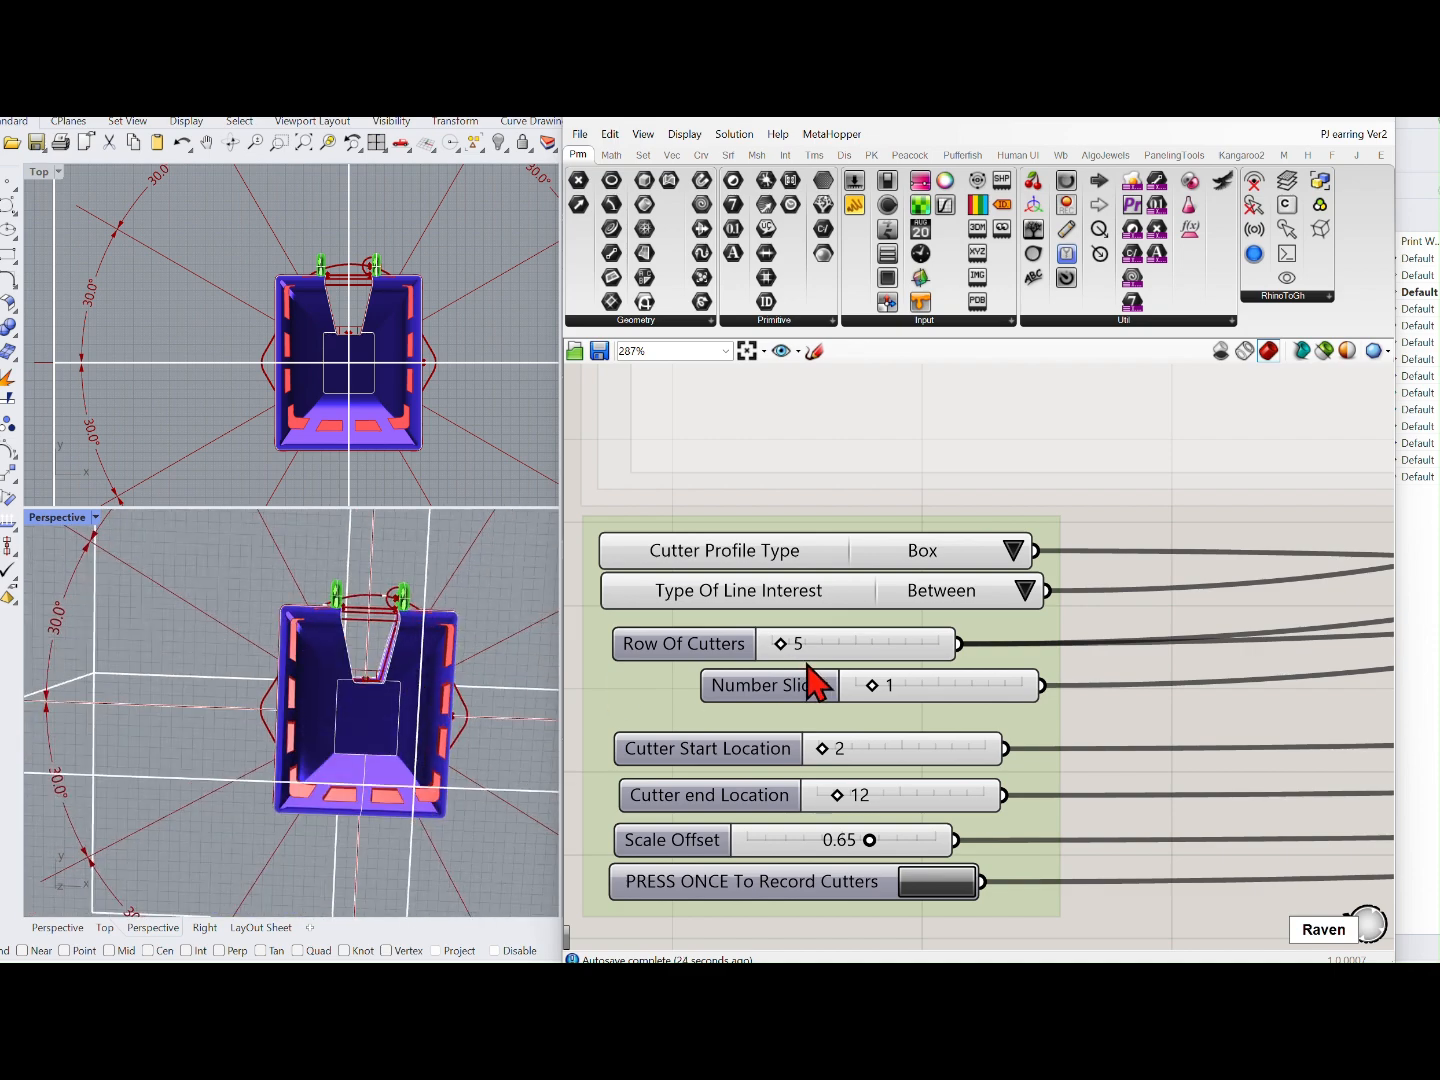
{"action": "scroll", "coordinate": [808, 668], "scroll_direction": "up", "scroll_amount": 3}
{"action": "left_click_drag", "start_coordinate": [778, 639], "coordinate": [773, 638]}
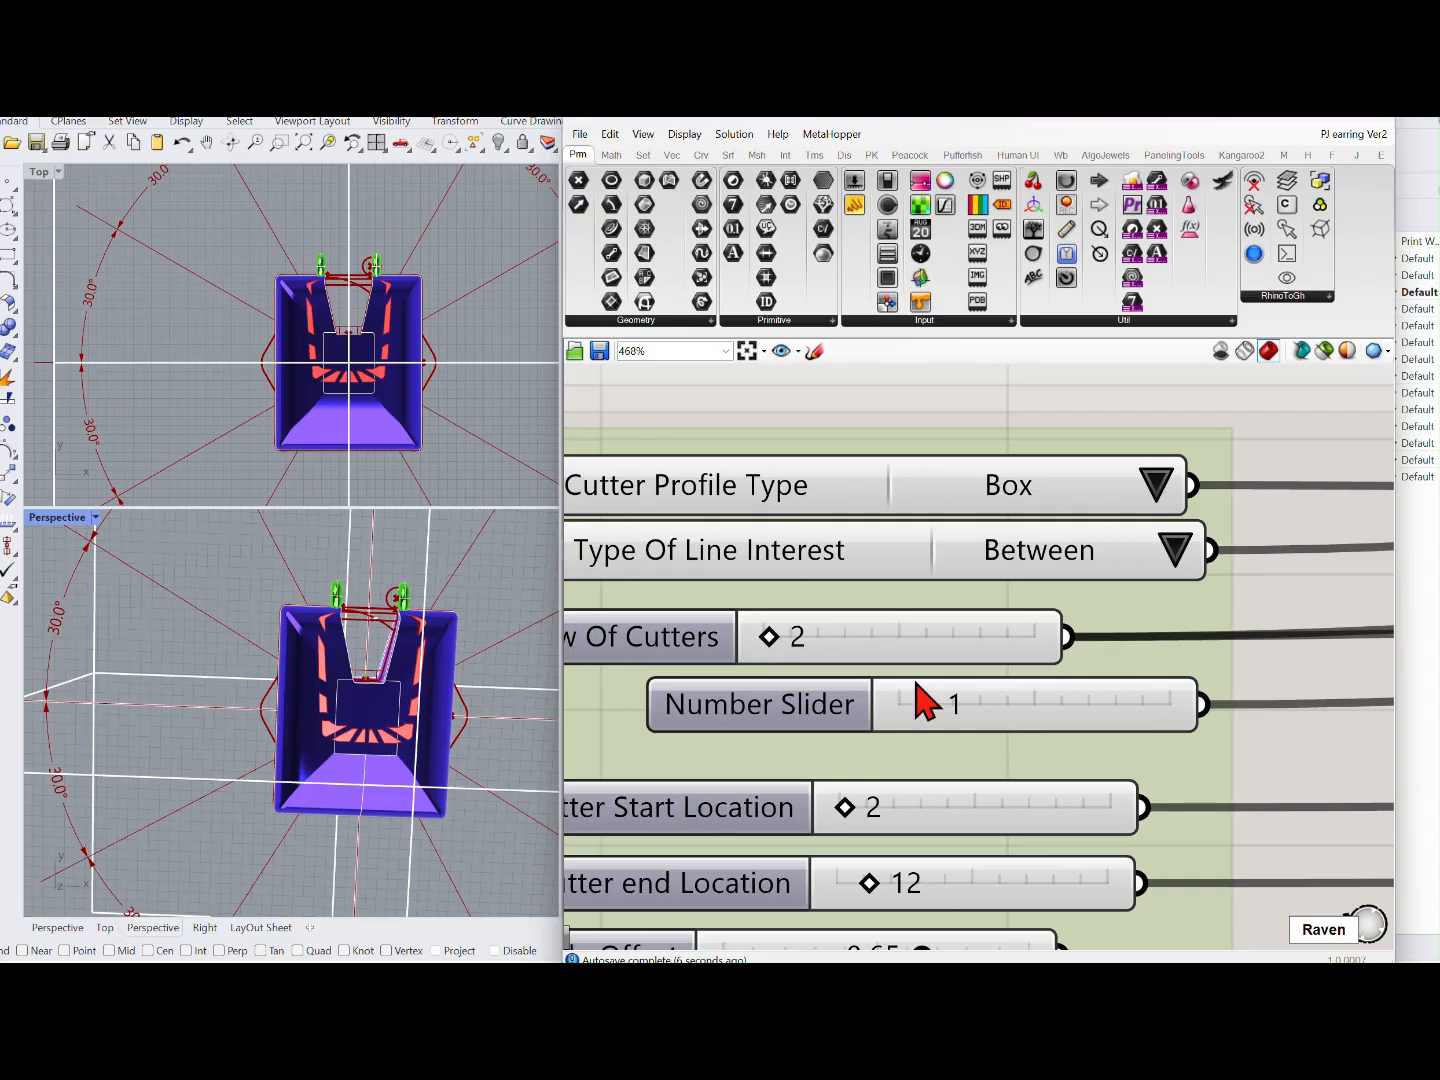
{"action": "mouse_move", "coordinate": [951, 707]}
{"action": "left_mouse_down"}
{"action": "mouse_move", "coordinate": [1009, 701]}
{"action": "mouse_move", "coordinate": [947, 715]}
{"action": "left_mouse_up"}
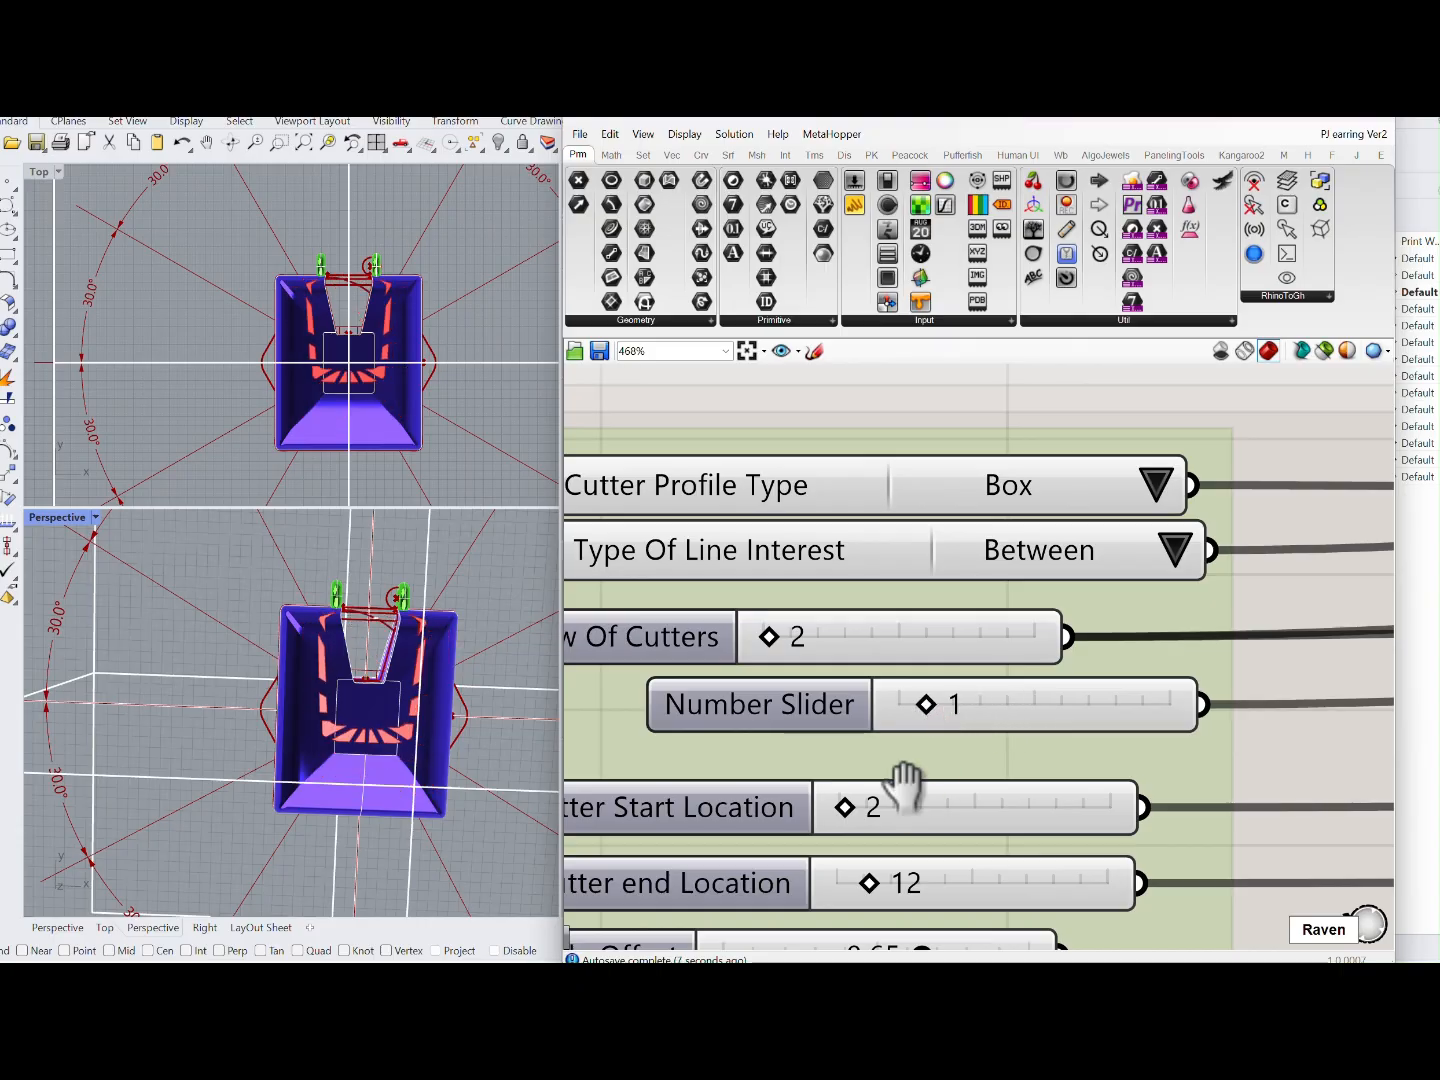
{"action": "right_click_drag", "start_coordinate": [910, 780], "coordinate": [922, 705]}
{"action": "scroll", "coordinate": [461, 685], "scroll_direction": "up", "scroll_amount": 3}
{"action": "scroll", "coordinate": [461, 685], "scroll_direction": "down", "scroll_amount": 1}
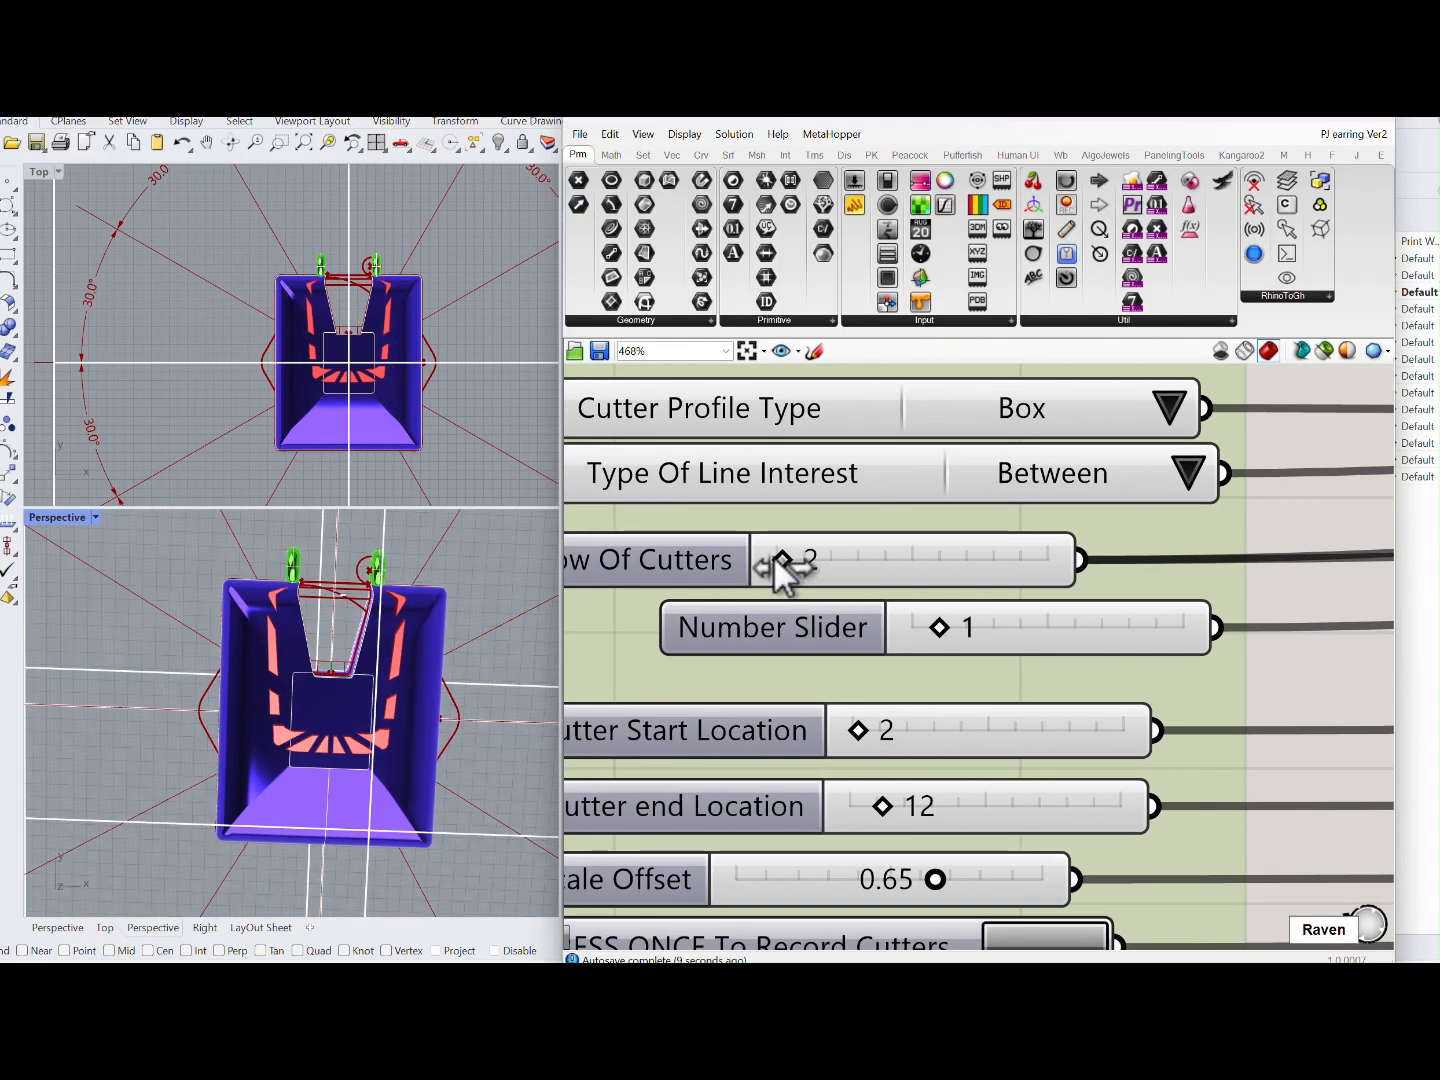
{"action": "left_click_drag", "start_coordinate": [773, 554], "coordinate": [786, 560]}
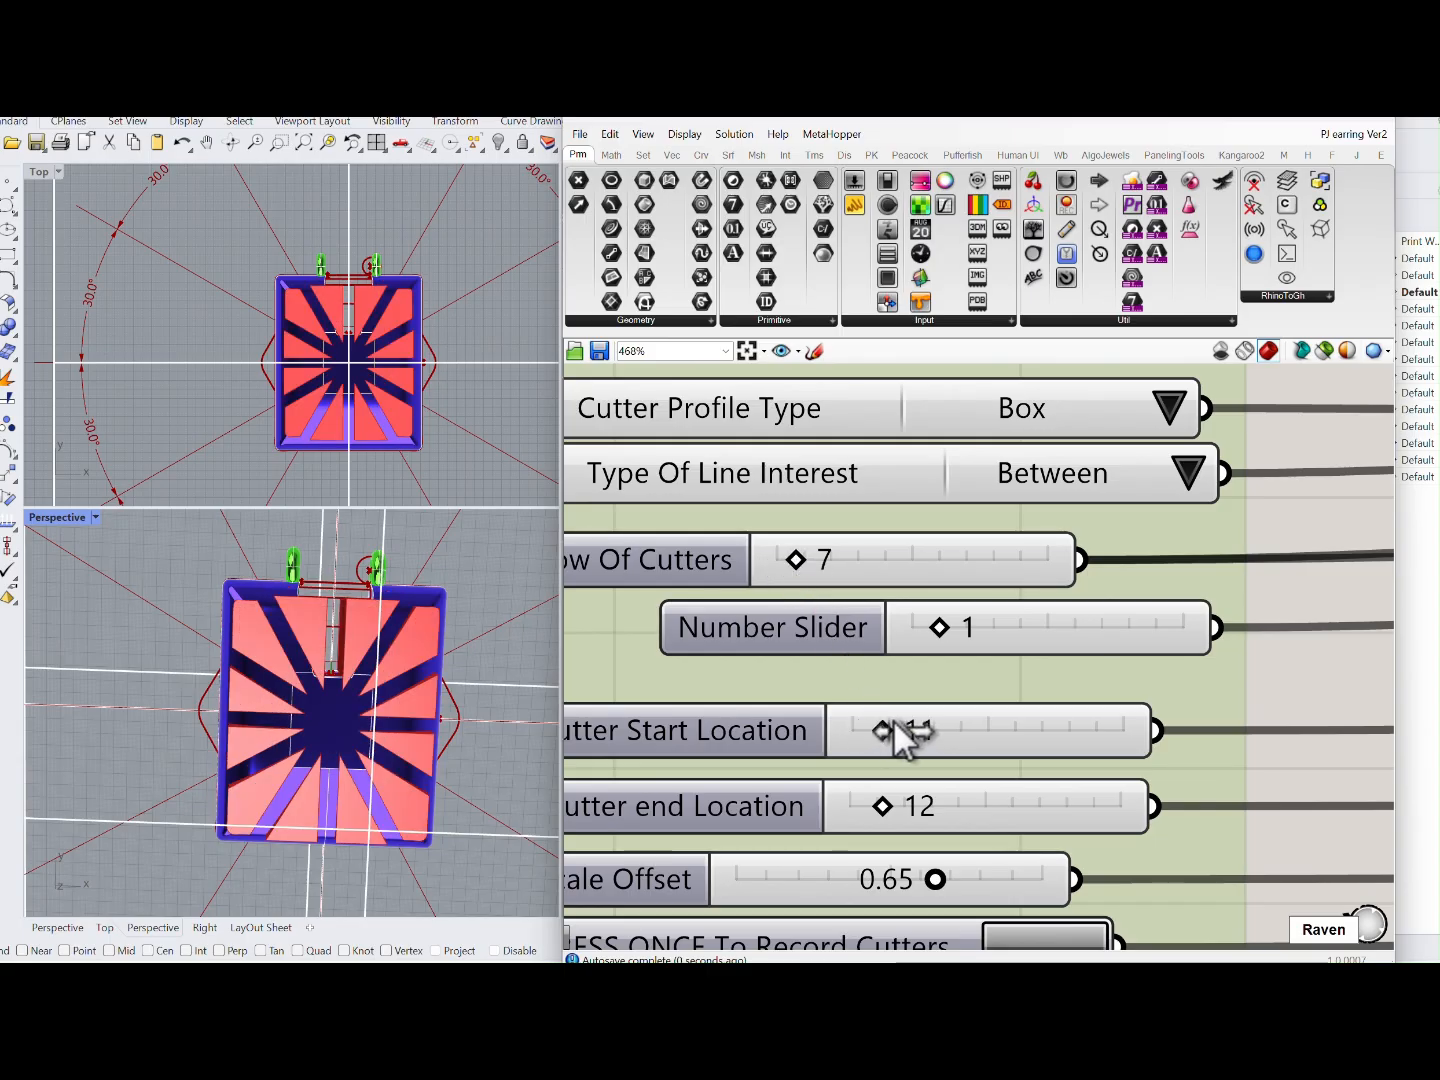
{"action": "left_click_drag", "start_coordinate": [895, 721], "coordinate": [853, 727]}
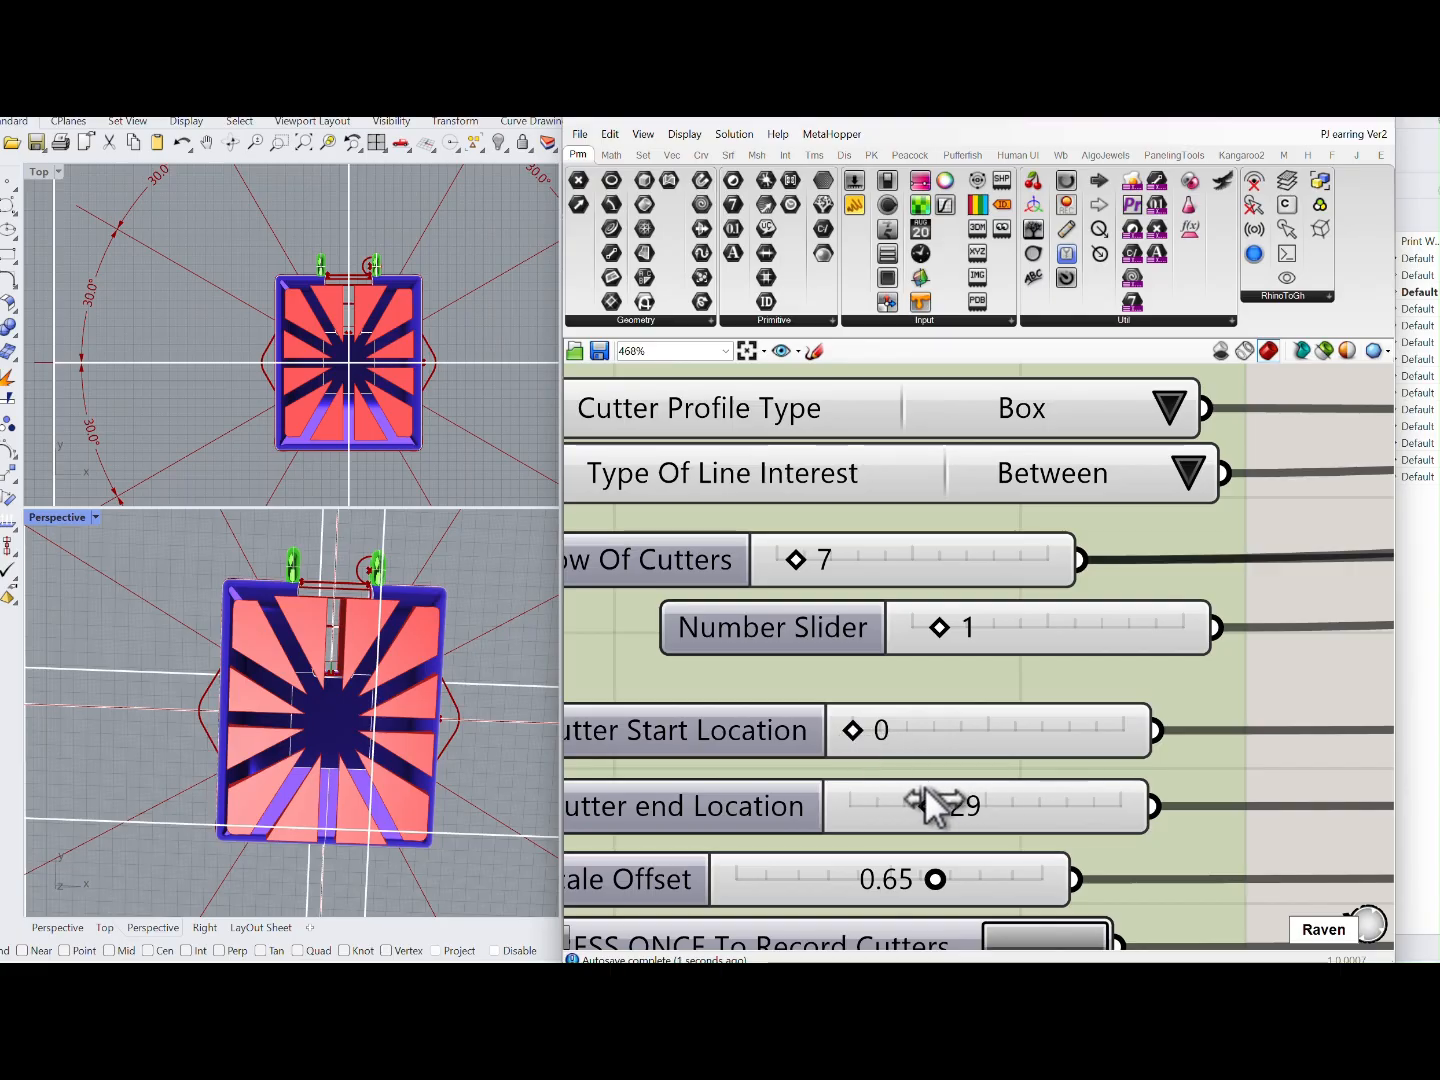
Step: Set Row Of Cutters to 5 and limit the cutters to start location 7 and end location 15
{"action": "scroll", "coordinate": [885, 769], "scroll_direction": "down", "scroll_amount": 2}
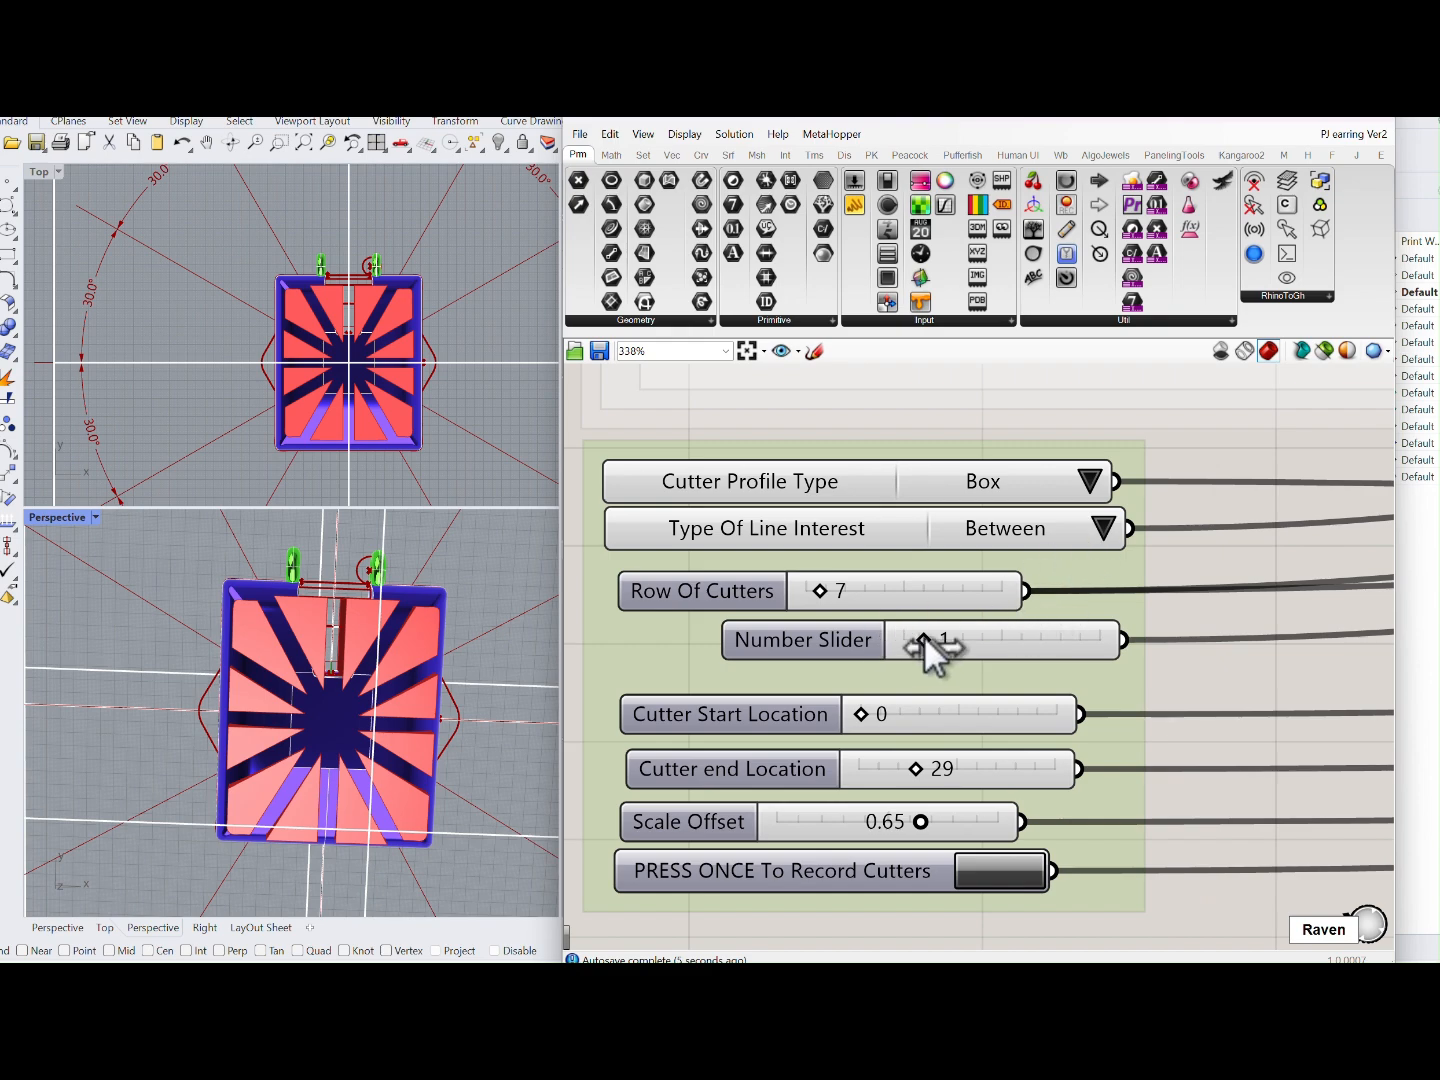
{"action": "left_click_drag", "start_coordinate": [817, 591], "coordinate": [811, 590]}
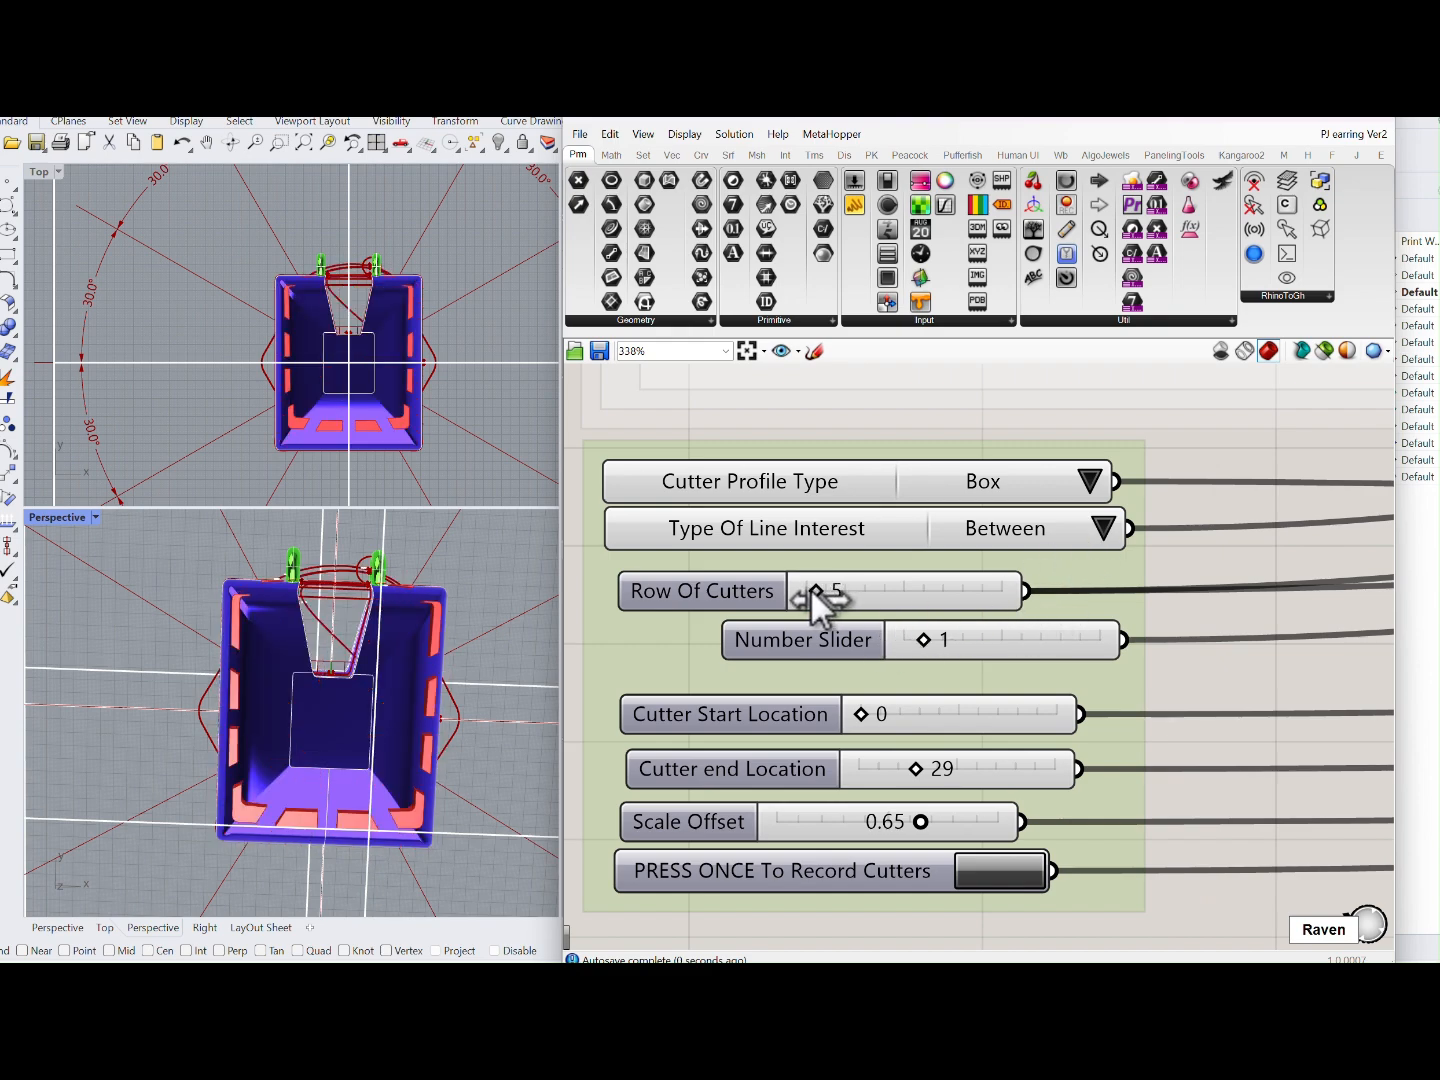
{"action": "mouse_move", "coordinate": [896, 769]}
{"action": "left_mouse_down"}
{"action": "mouse_move", "coordinate": [868, 770]}
{"action": "mouse_move", "coordinate": [877, 714]}
{"action": "mouse_move", "coordinate": [878, 770]}
{"action": "mouse_move", "coordinate": [892, 718]}
{"action": "mouse_move", "coordinate": [877, 716]}
{"action": "mouse_move", "coordinate": [888, 768]}
{"action": "left_mouse_up"}
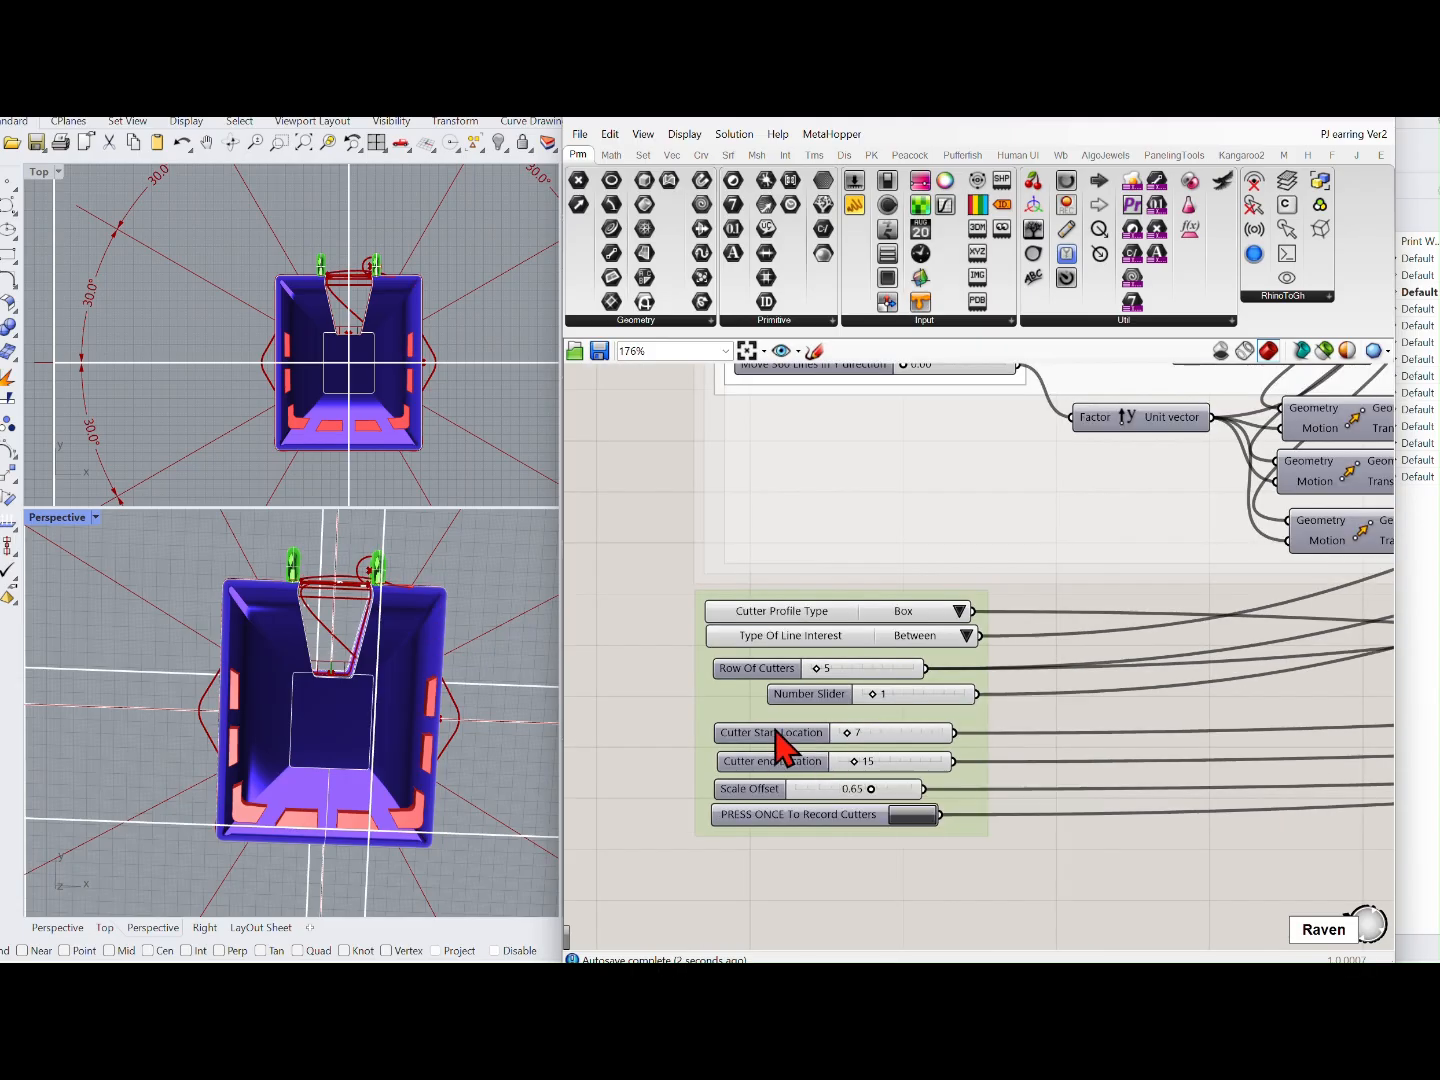
Step: Set the Scale Offset of the box cutters to 0.73
{"action": "scroll", "coordinate": [499, 775], "scroll_direction": "up", "scroll_amount": 3}
{"action": "scroll", "coordinate": [460, 758], "scroll_direction": "down", "scroll_amount": 3}
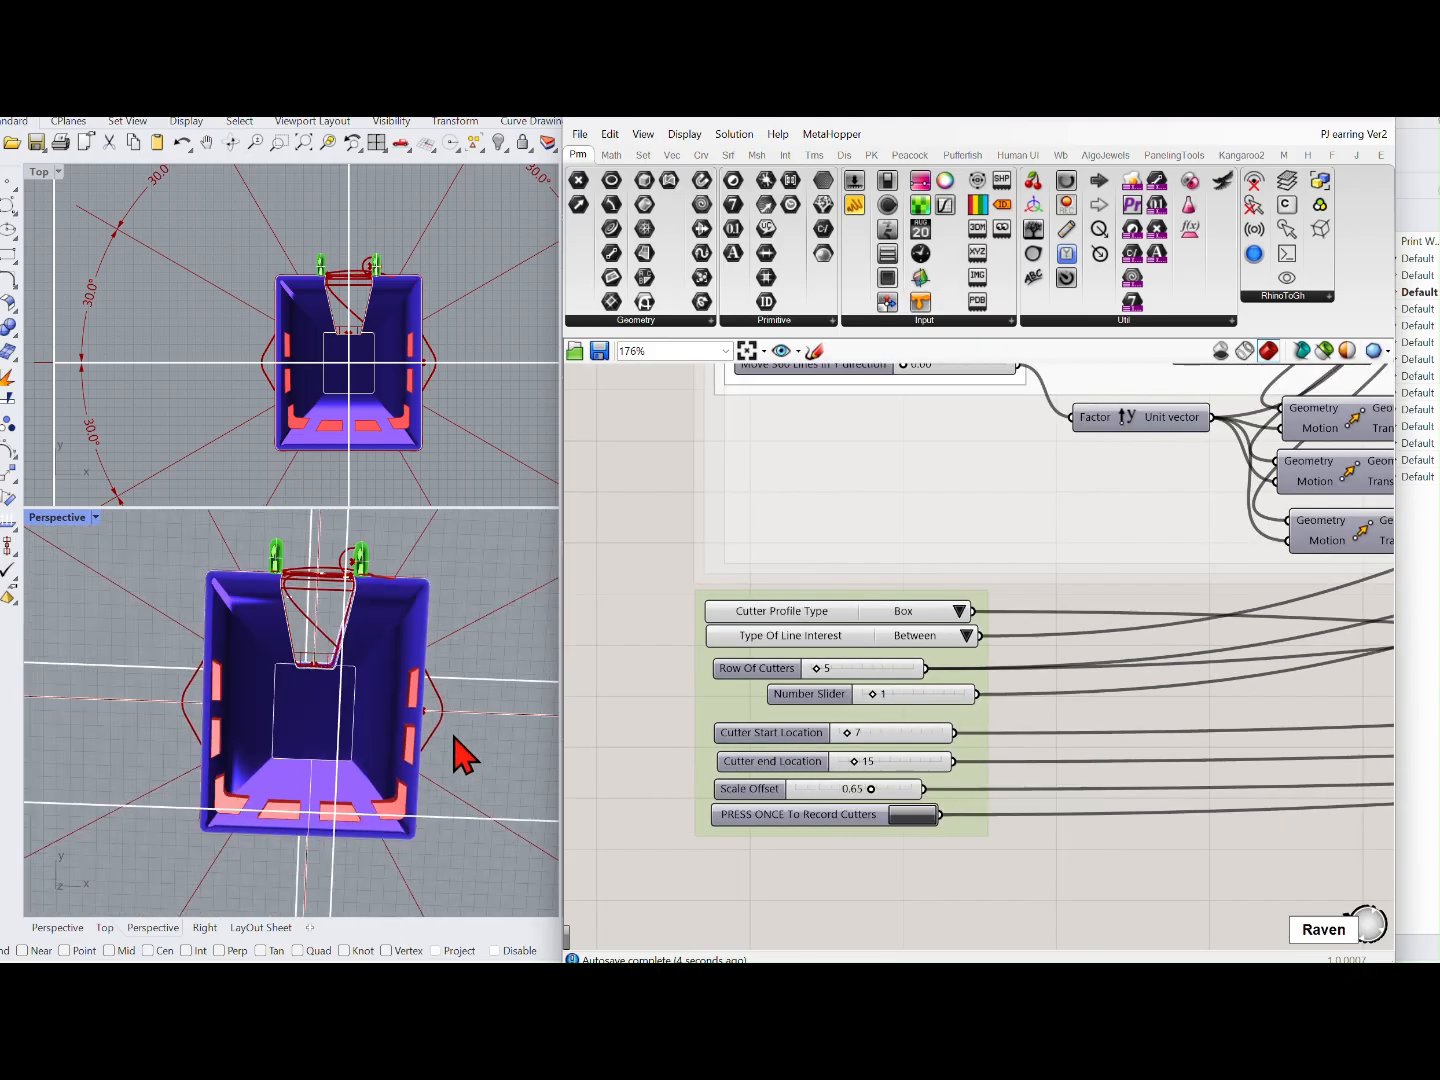
{"action": "scroll", "coordinate": [856, 800], "scroll_direction": "up", "scroll_amount": 2}
{"action": "scroll", "coordinate": [853, 782], "scroll_direction": "up", "scroll_amount": 1}
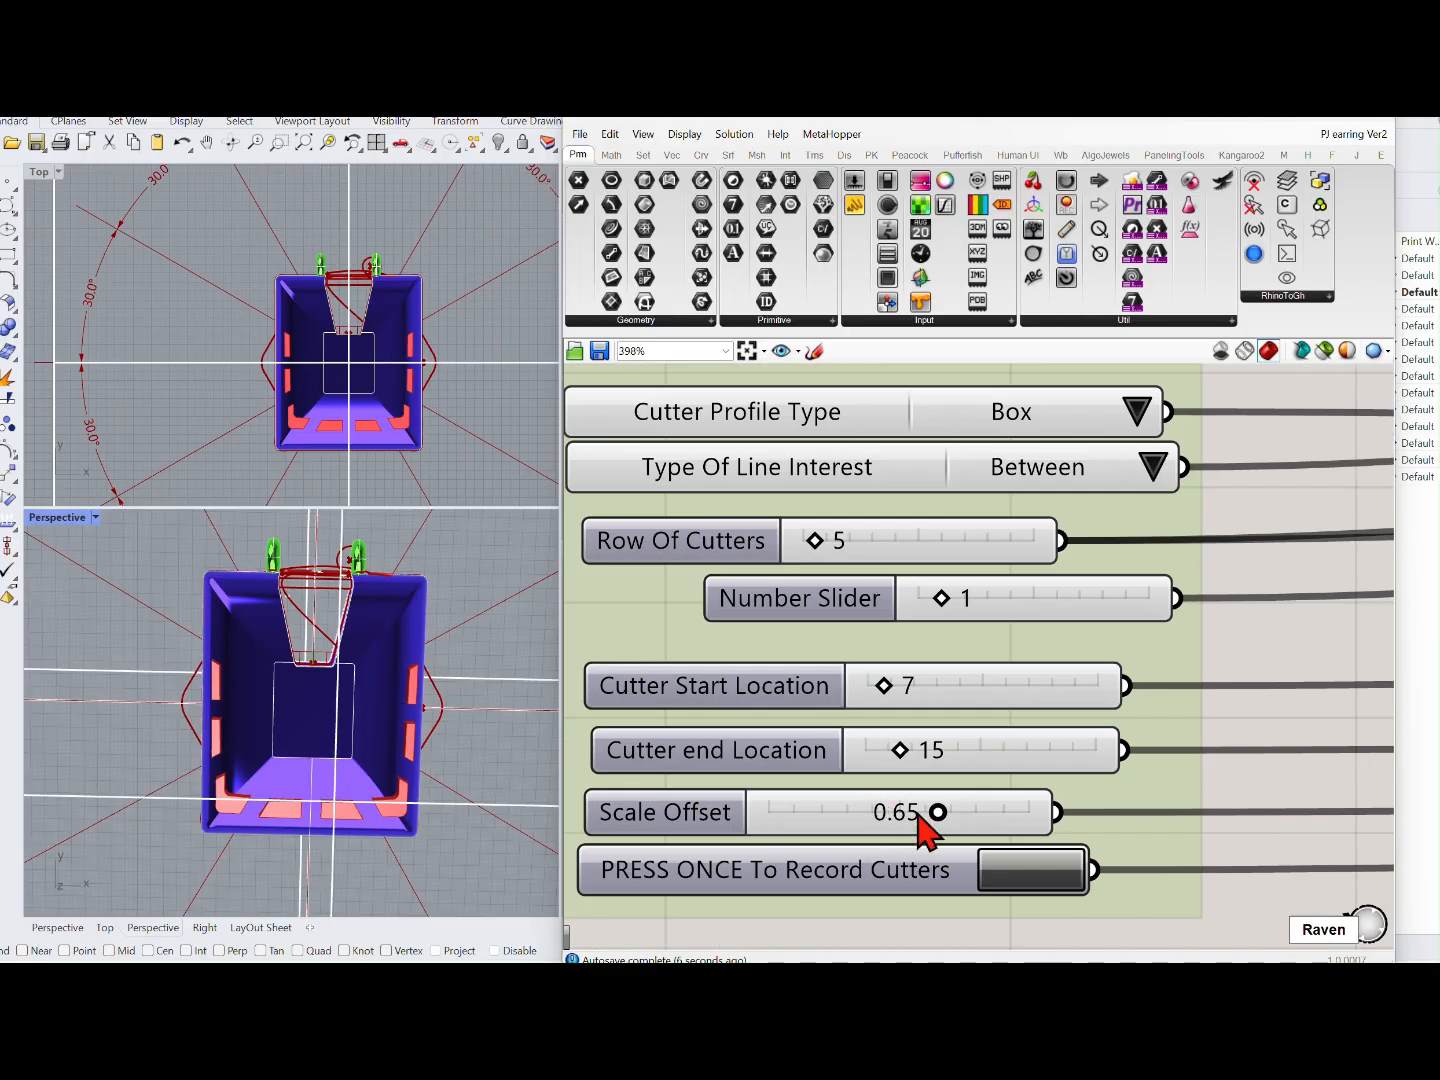
{"action": "left_click_drag", "start_coordinate": [936, 811], "coordinate": [957, 815]}
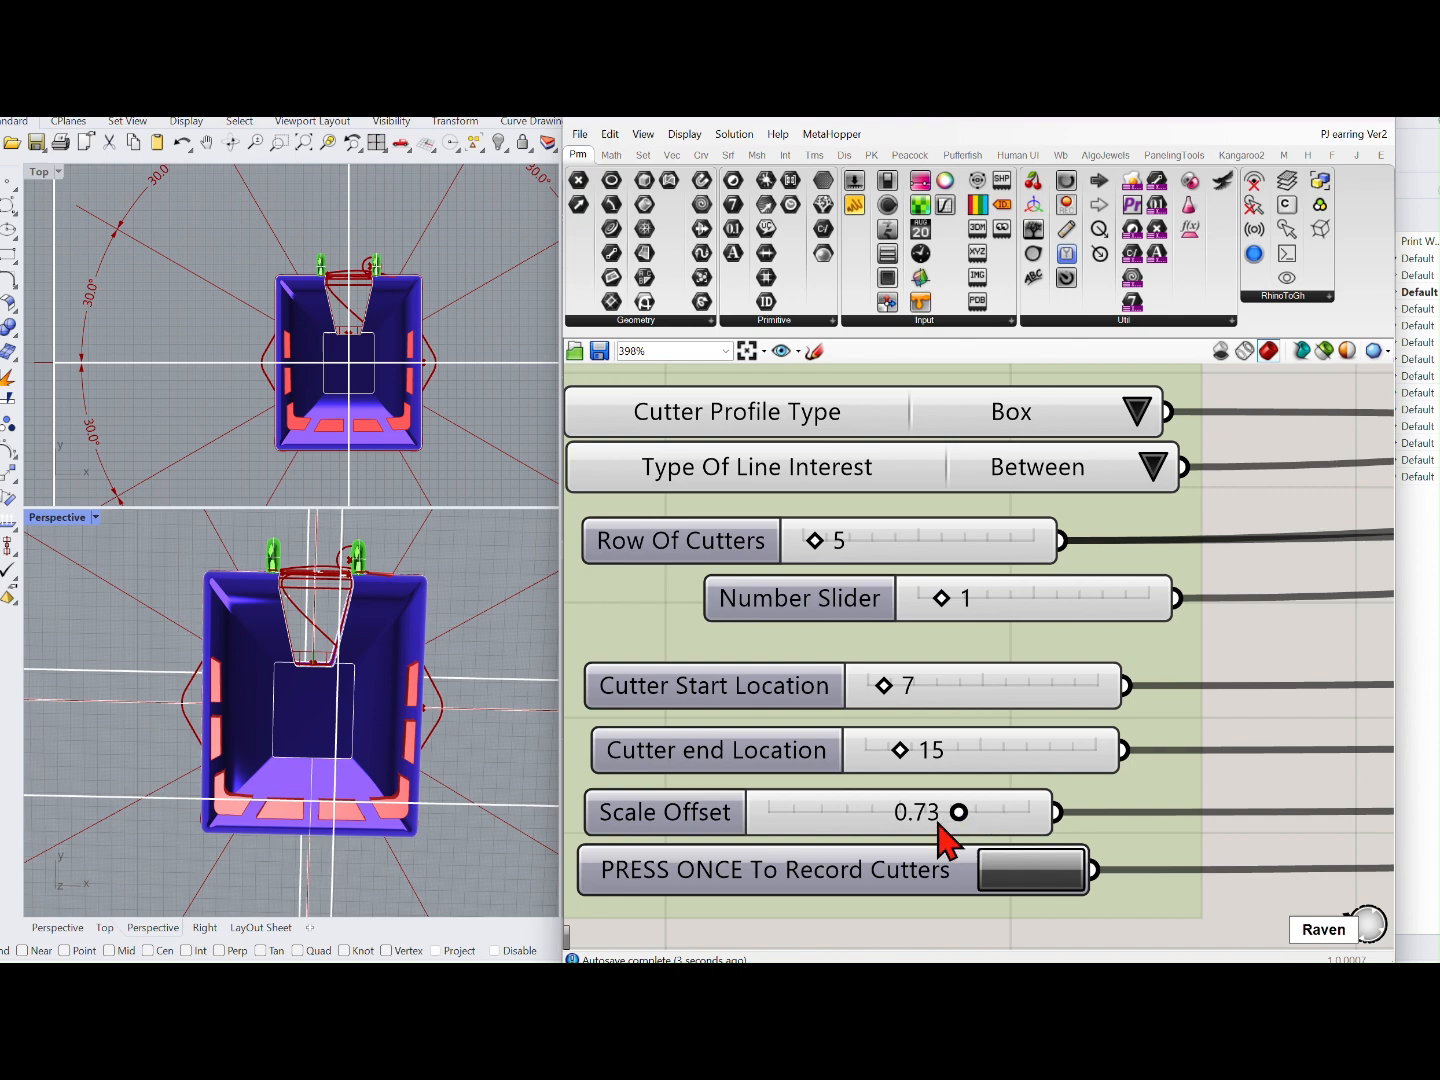
Step: Record the box cutters one row at a time with Row Of Cutters at 5, 4 and 3
{"action": "scroll", "coordinate": [411, 733], "scroll_direction": "down", "scroll_amount": 3}
{"action": "right_click_drag", "start_coordinate": [901, 733], "coordinate": [884, 662]}
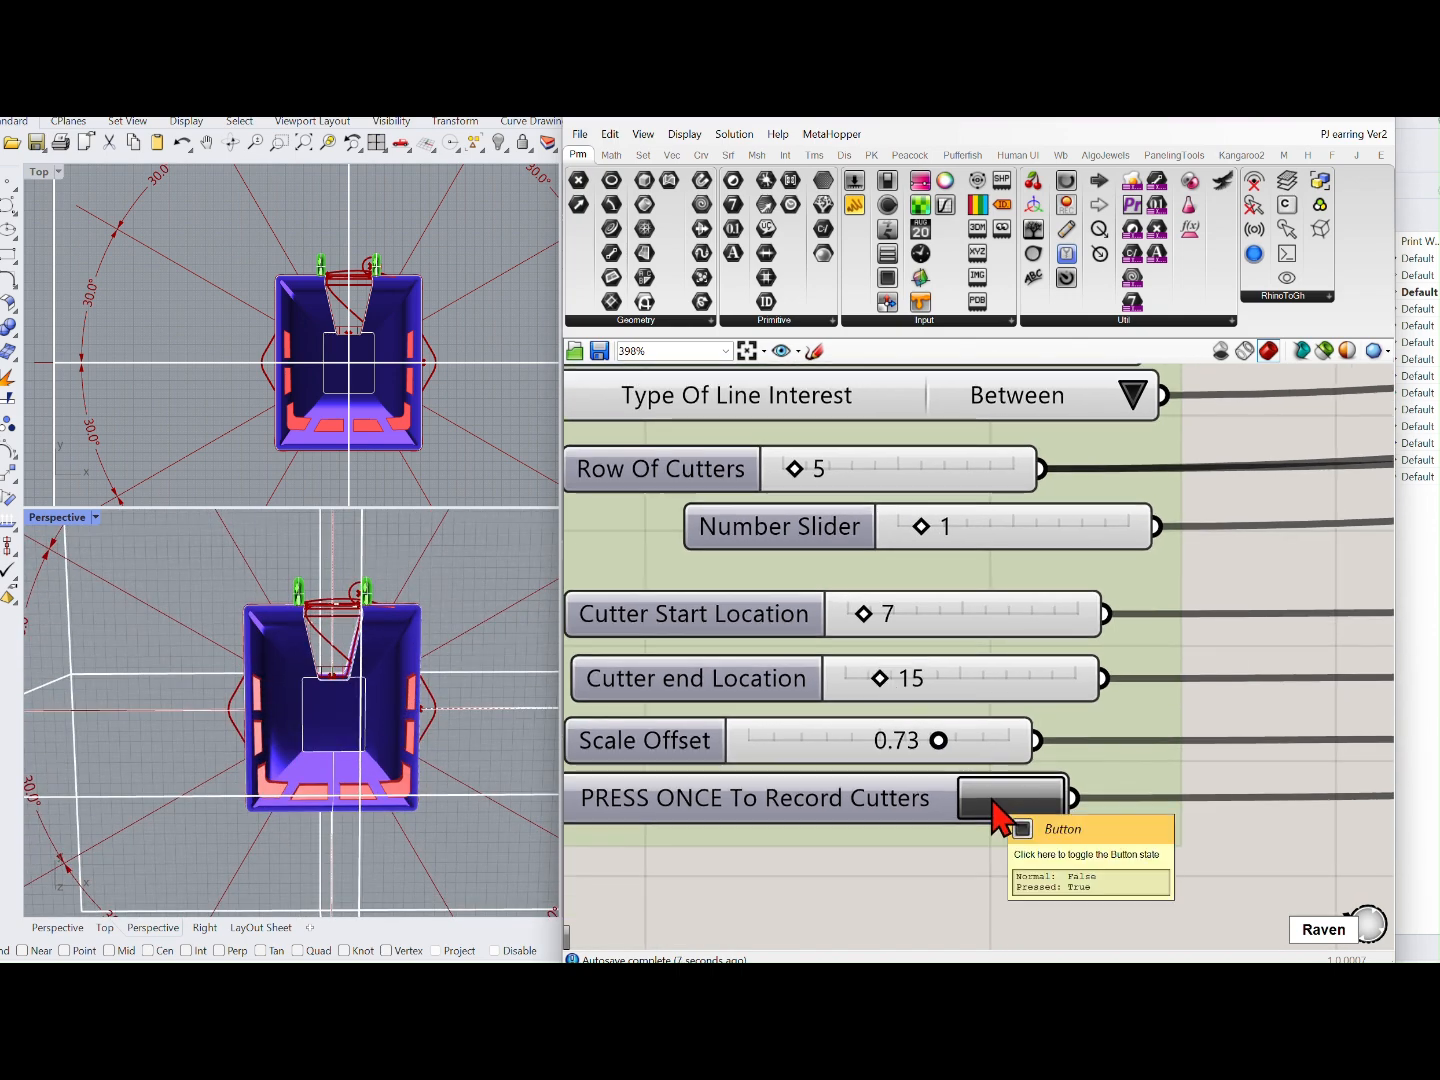
{"action": "left_click", "coordinate": [992, 800]}
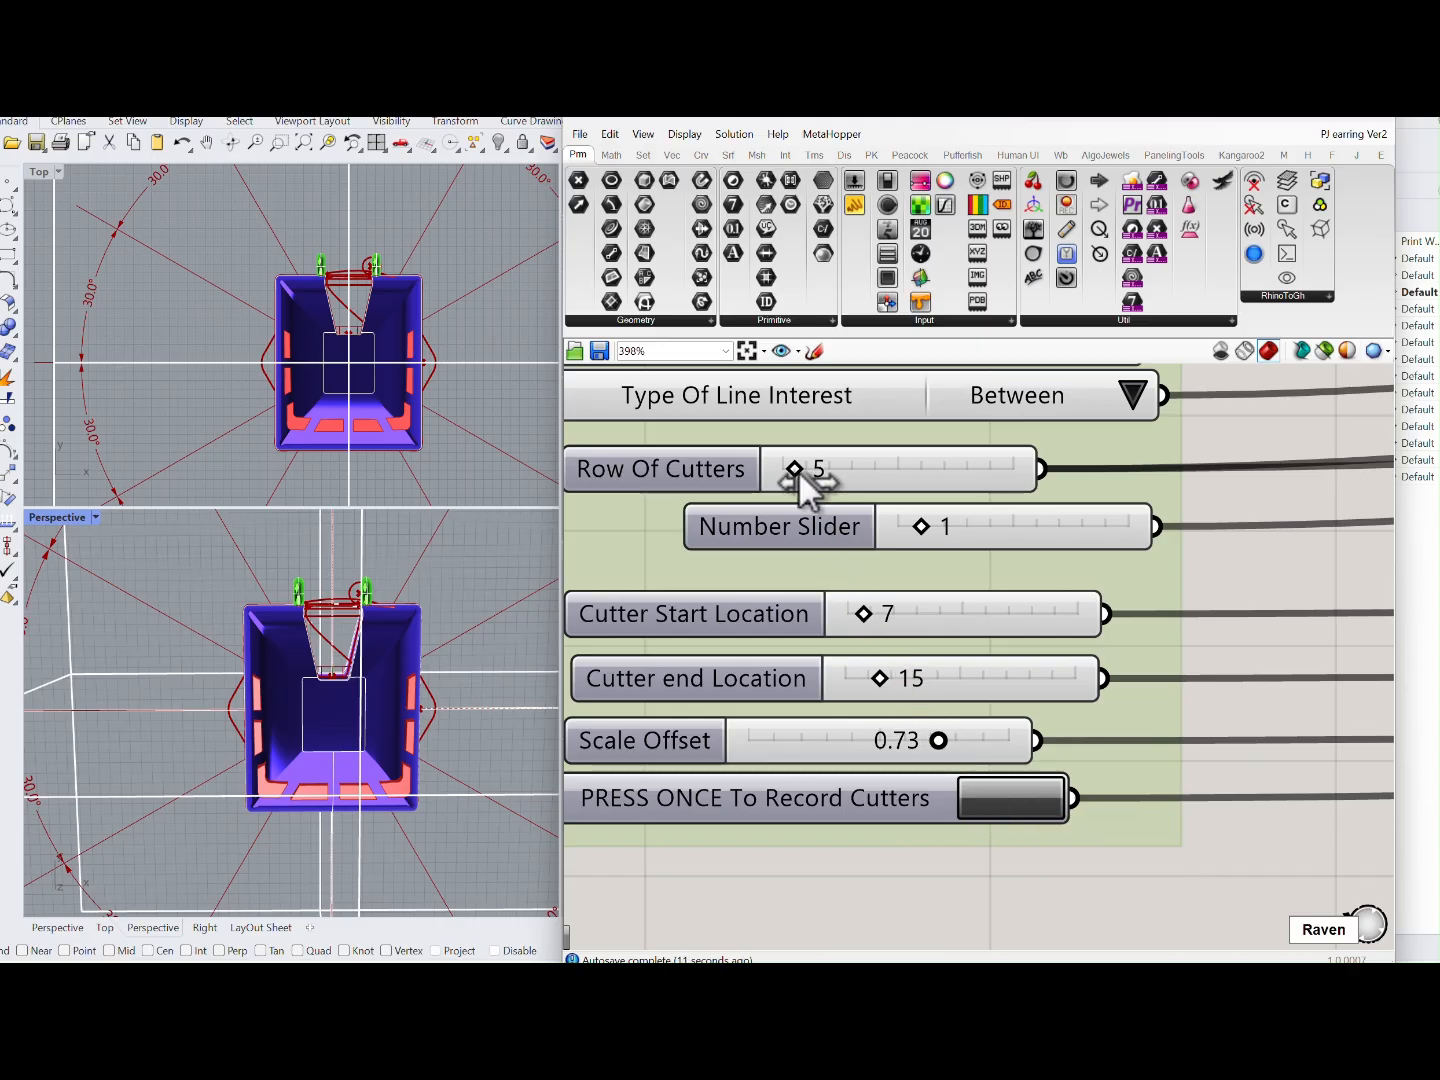
{"action": "left_click_drag", "start_coordinate": [796, 471], "coordinate": [794, 470]}
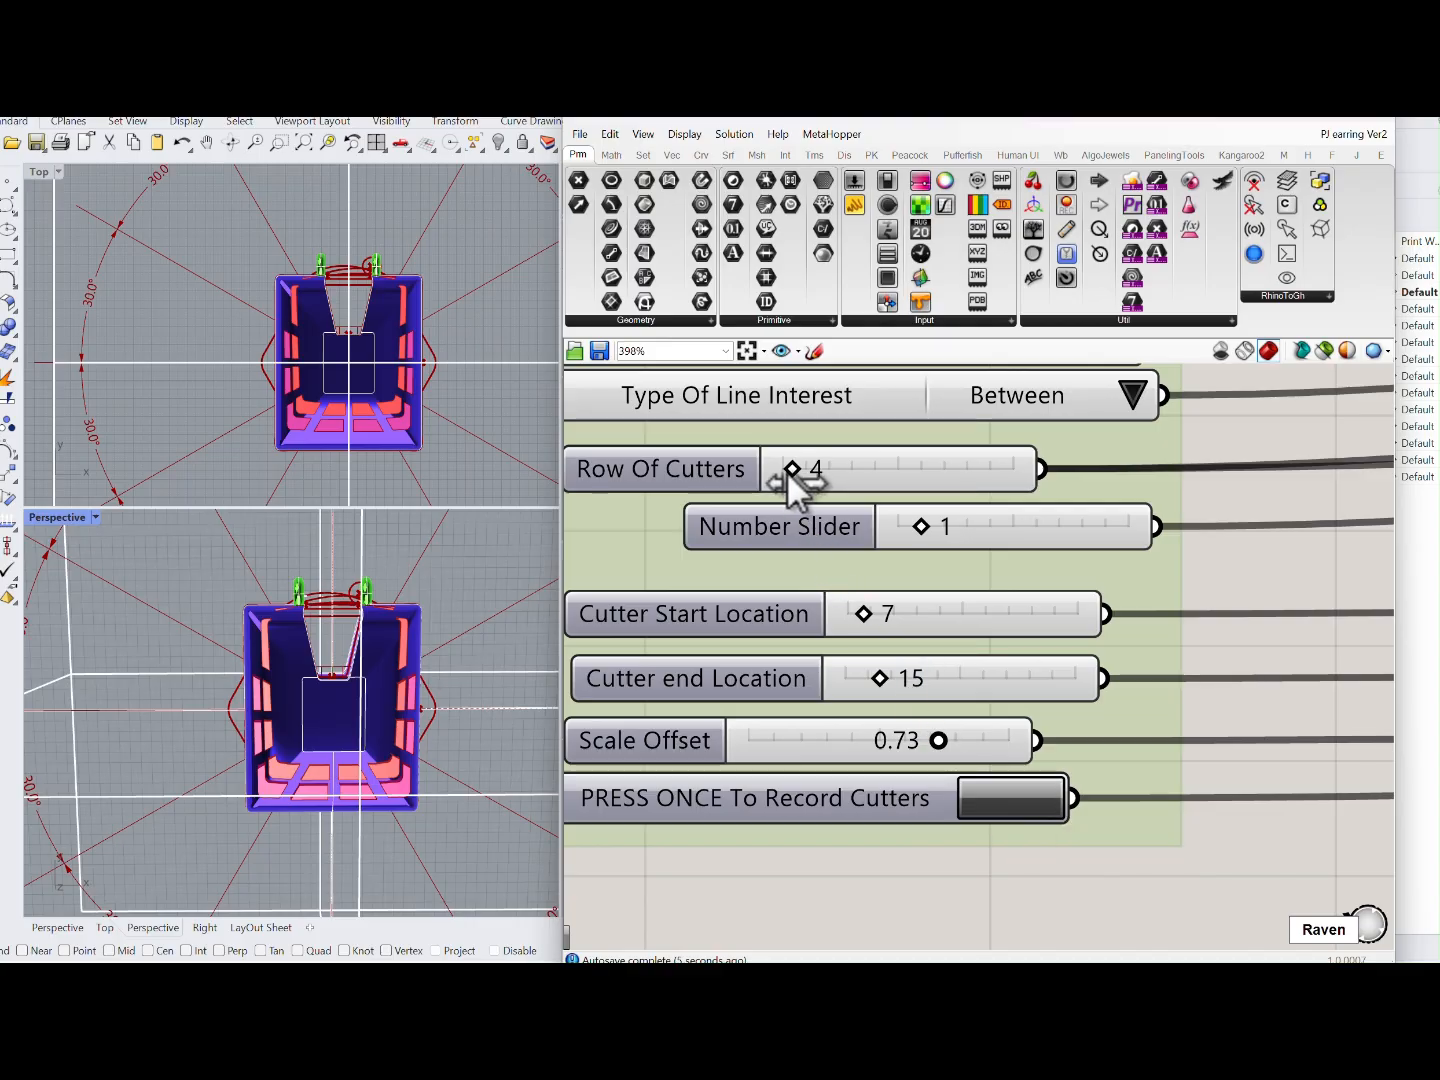
{"action": "left_click_drag", "start_coordinate": [793, 471], "coordinate": [790, 470]}
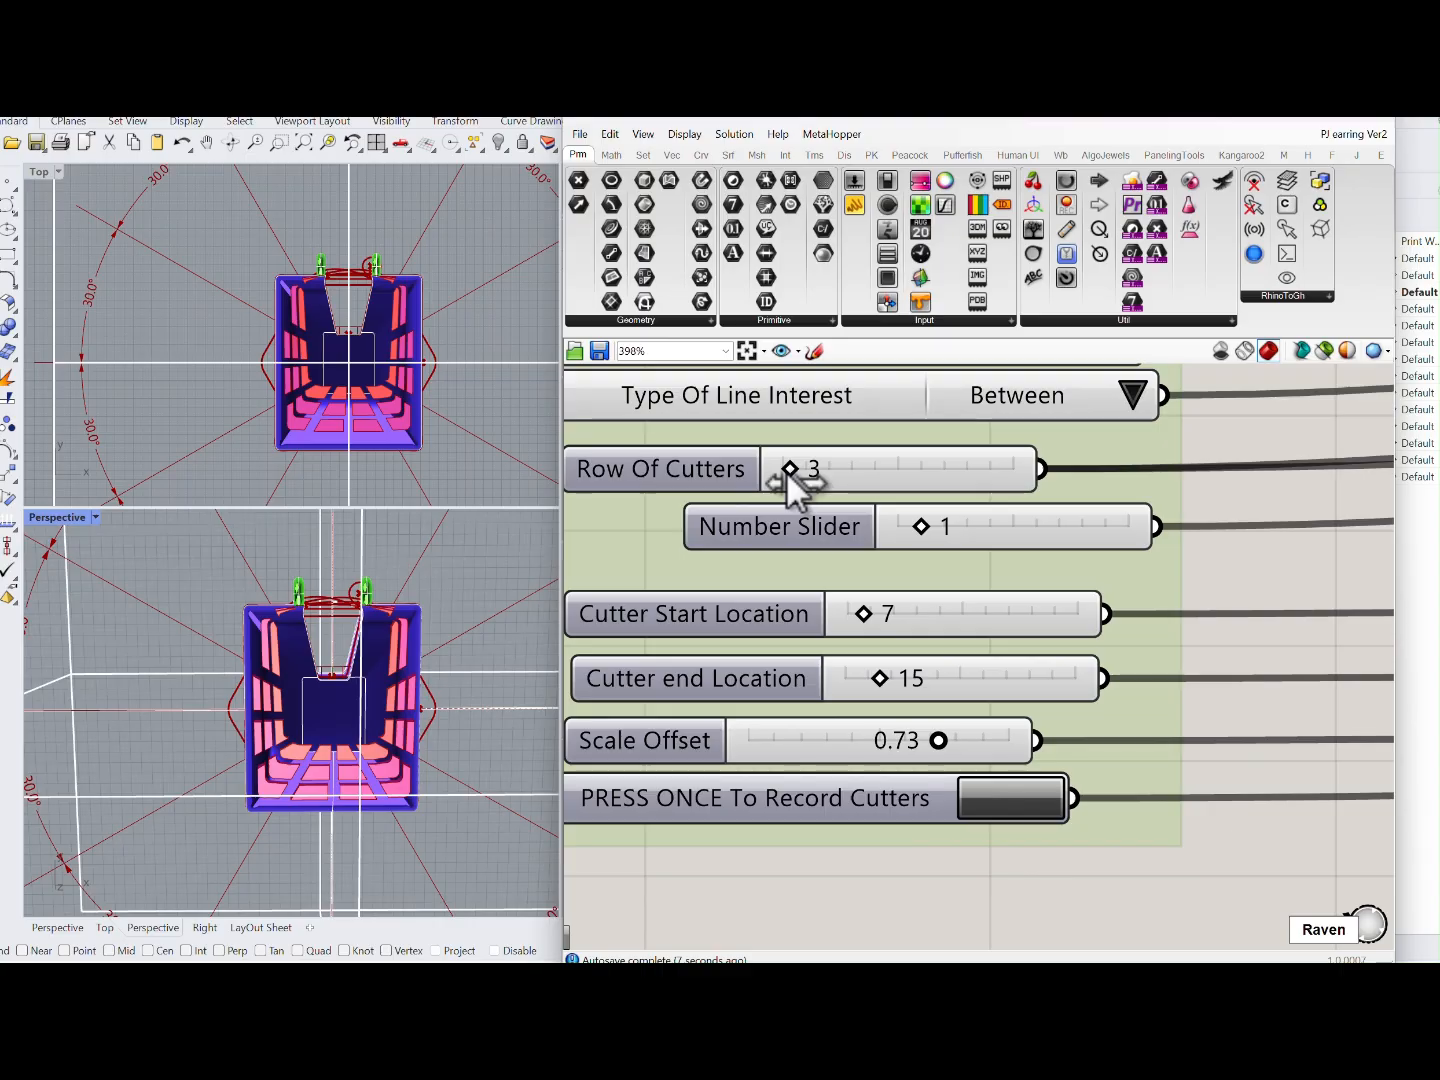
{"action": "left_click", "coordinate": [997, 805]}
Step: Try Row Of Cutters at 1, return it to 3 and record the cutters once more
{"action": "left_click_drag", "start_coordinate": [788, 463], "coordinate": [783, 468]}
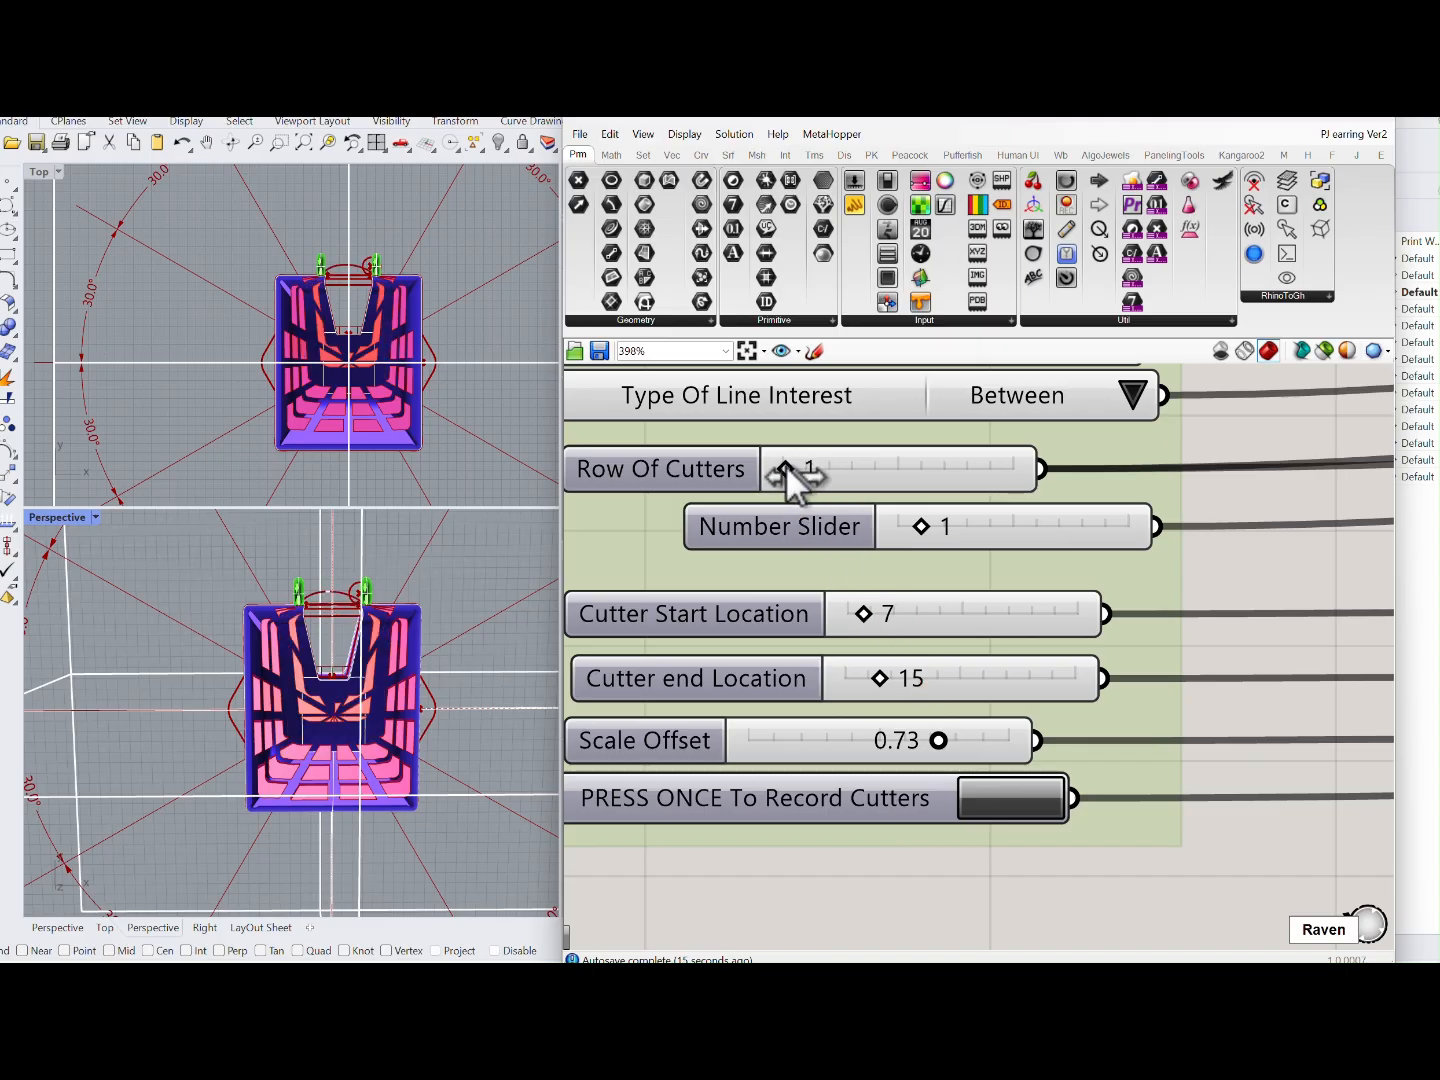
{"action": "left_click_drag", "start_coordinate": [786, 468], "coordinate": [789, 470]}
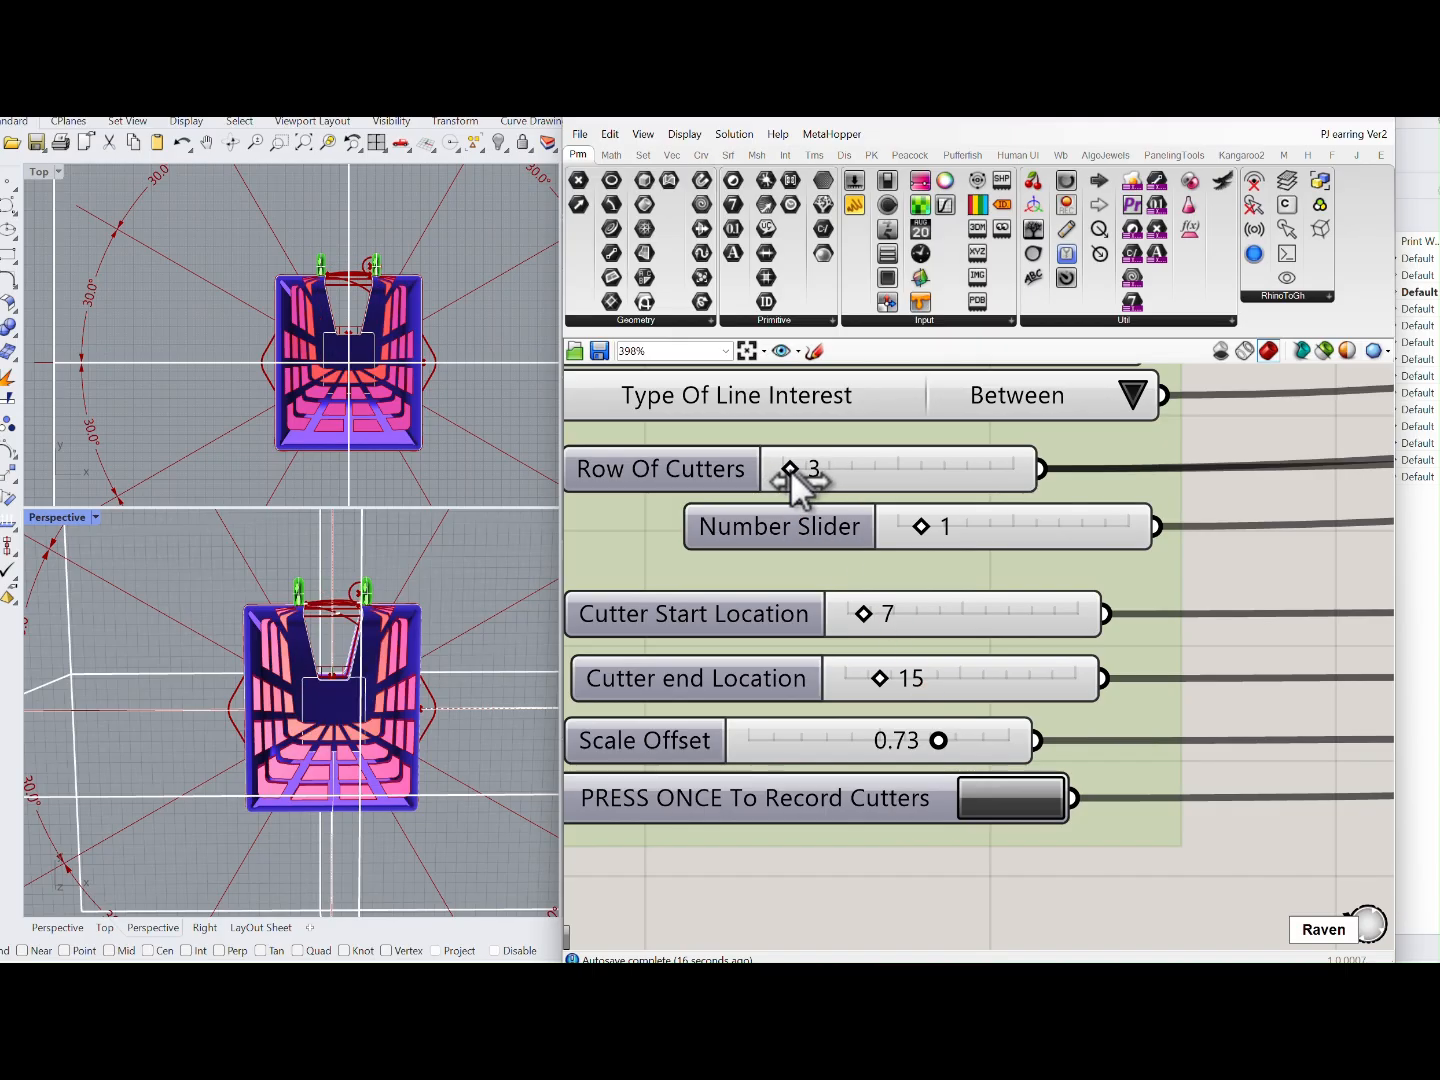
{"action": "left_click", "coordinate": [1012, 793]}
Step: Examine the Data Recorder group noted for clearing cutters after each design, and the Colour_Geometry group it feeds
{"action": "scroll", "coordinate": [1013, 792], "scroll_direction": "down", "scroll_amount": 5}
{"action": "scroll", "coordinate": [1148, 735], "scroll_direction": "down", "scroll_amount": 6}
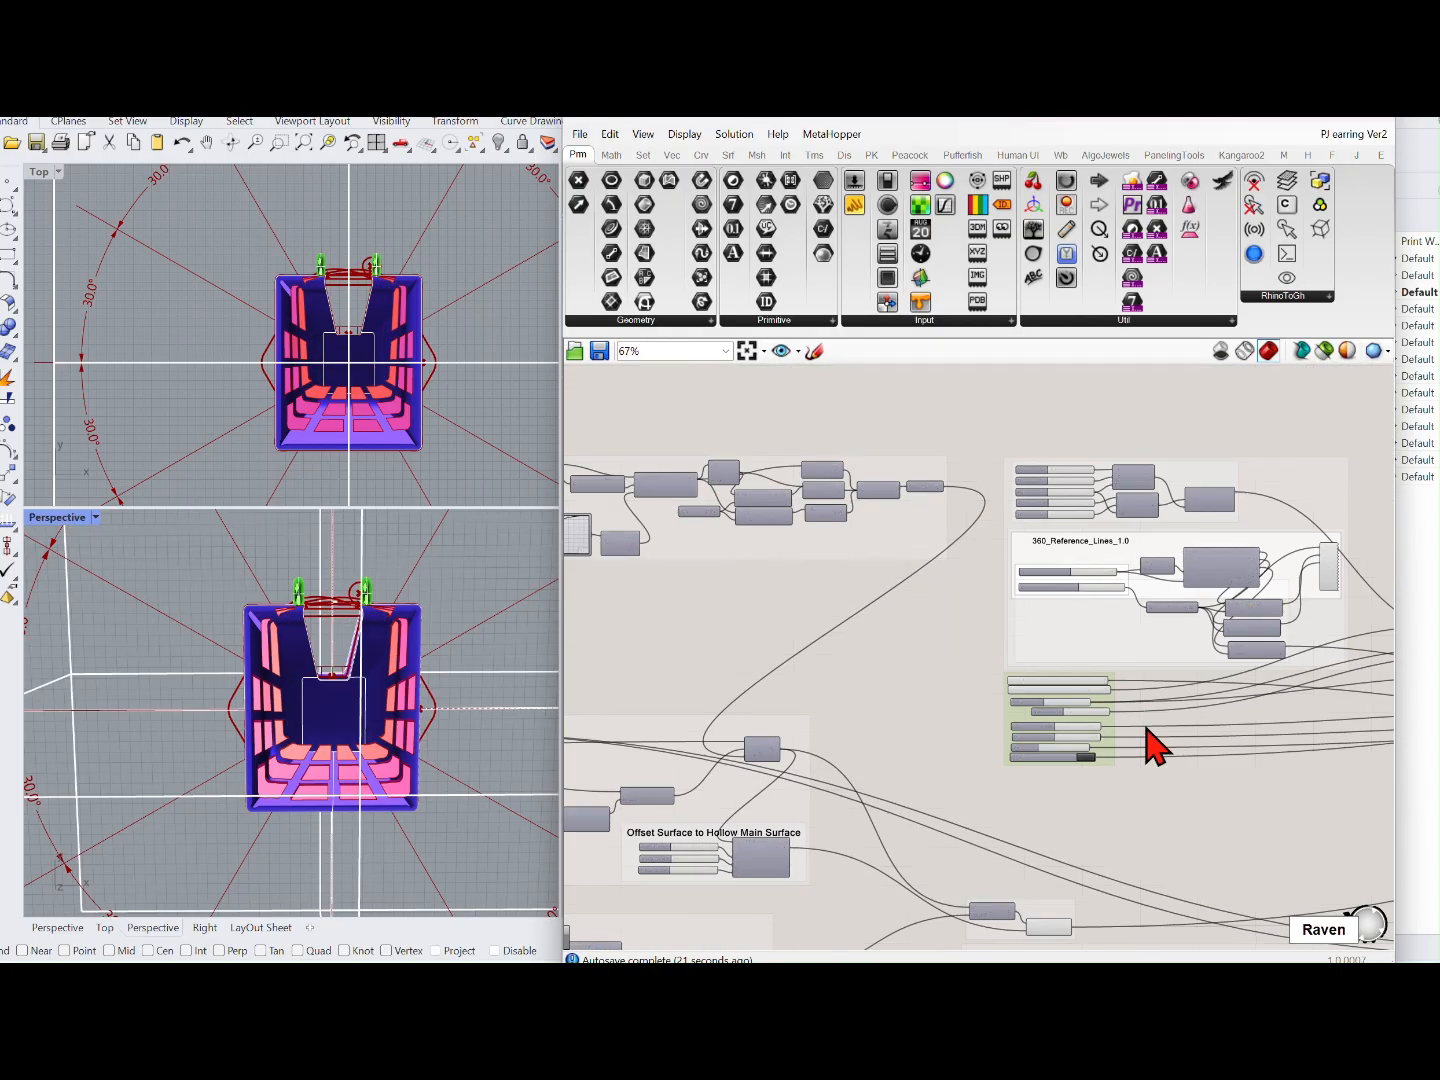
{"action": "right_click_drag", "start_coordinate": [1200, 697], "coordinate": [932, 691]}
{"action": "scroll", "coordinate": [987, 733], "scroll_direction": "up", "scroll_amount": 8}
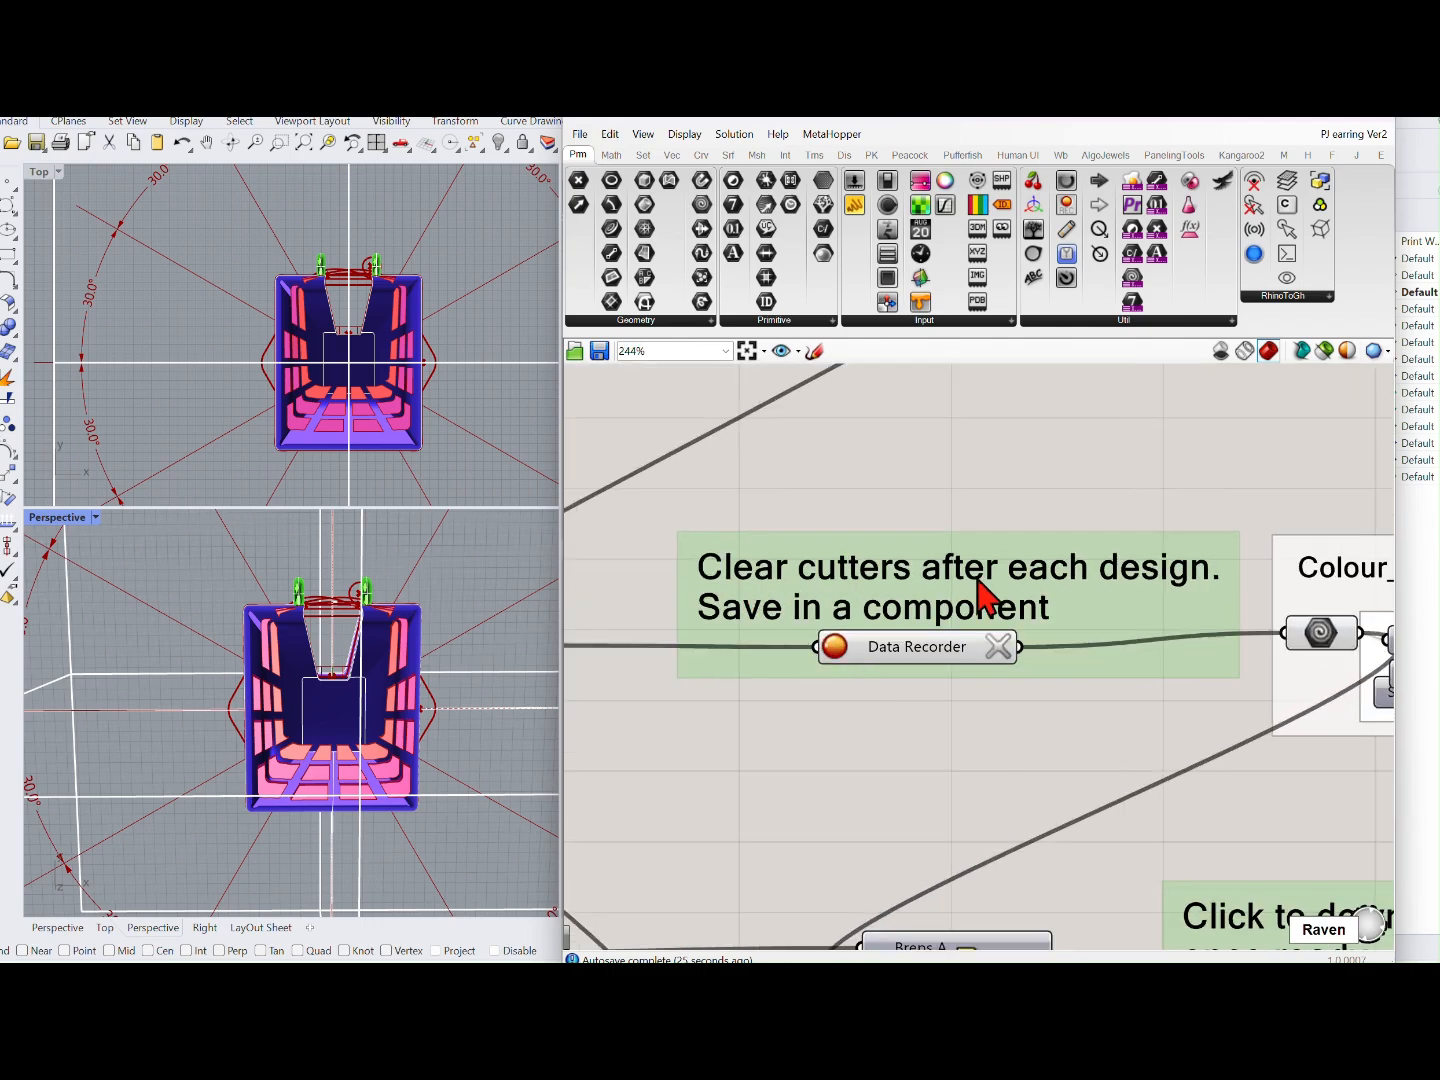
{"action": "scroll", "coordinate": [1095, 687], "scroll_direction": "down", "scroll_amount": 4}
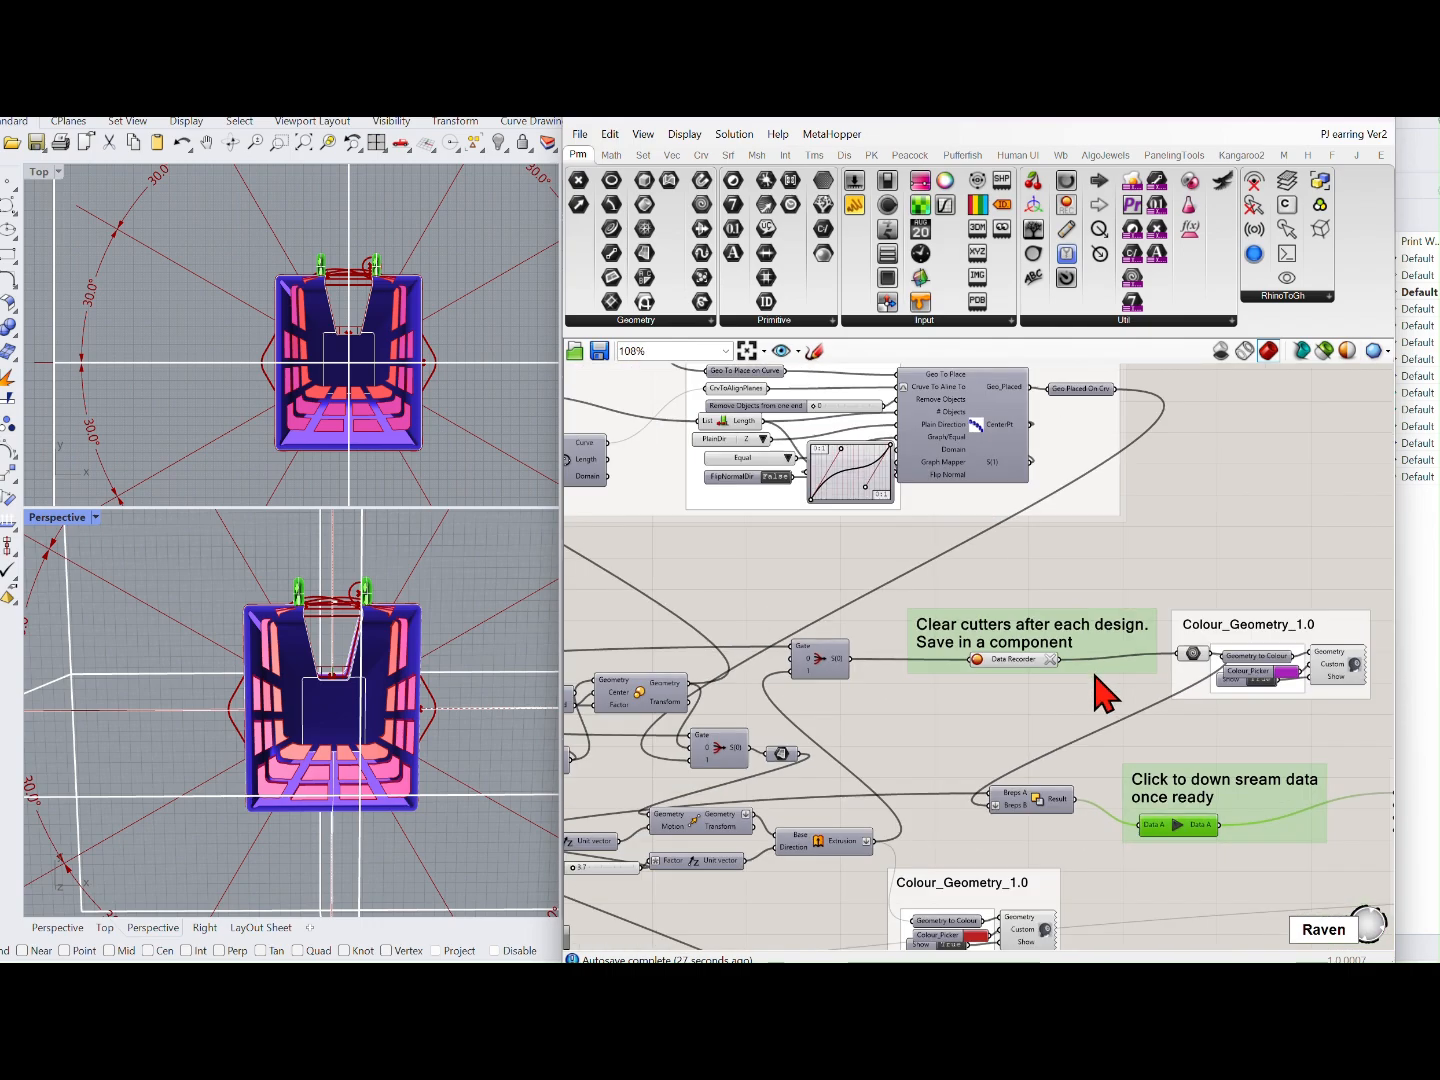
Step: Release the cut earring geometry downstream through the Data Dam and inspect the resulting gold earring from several angles
{"action": "scroll", "coordinate": [1101, 690], "scroll_direction": "up", "scroll_amount": 4}
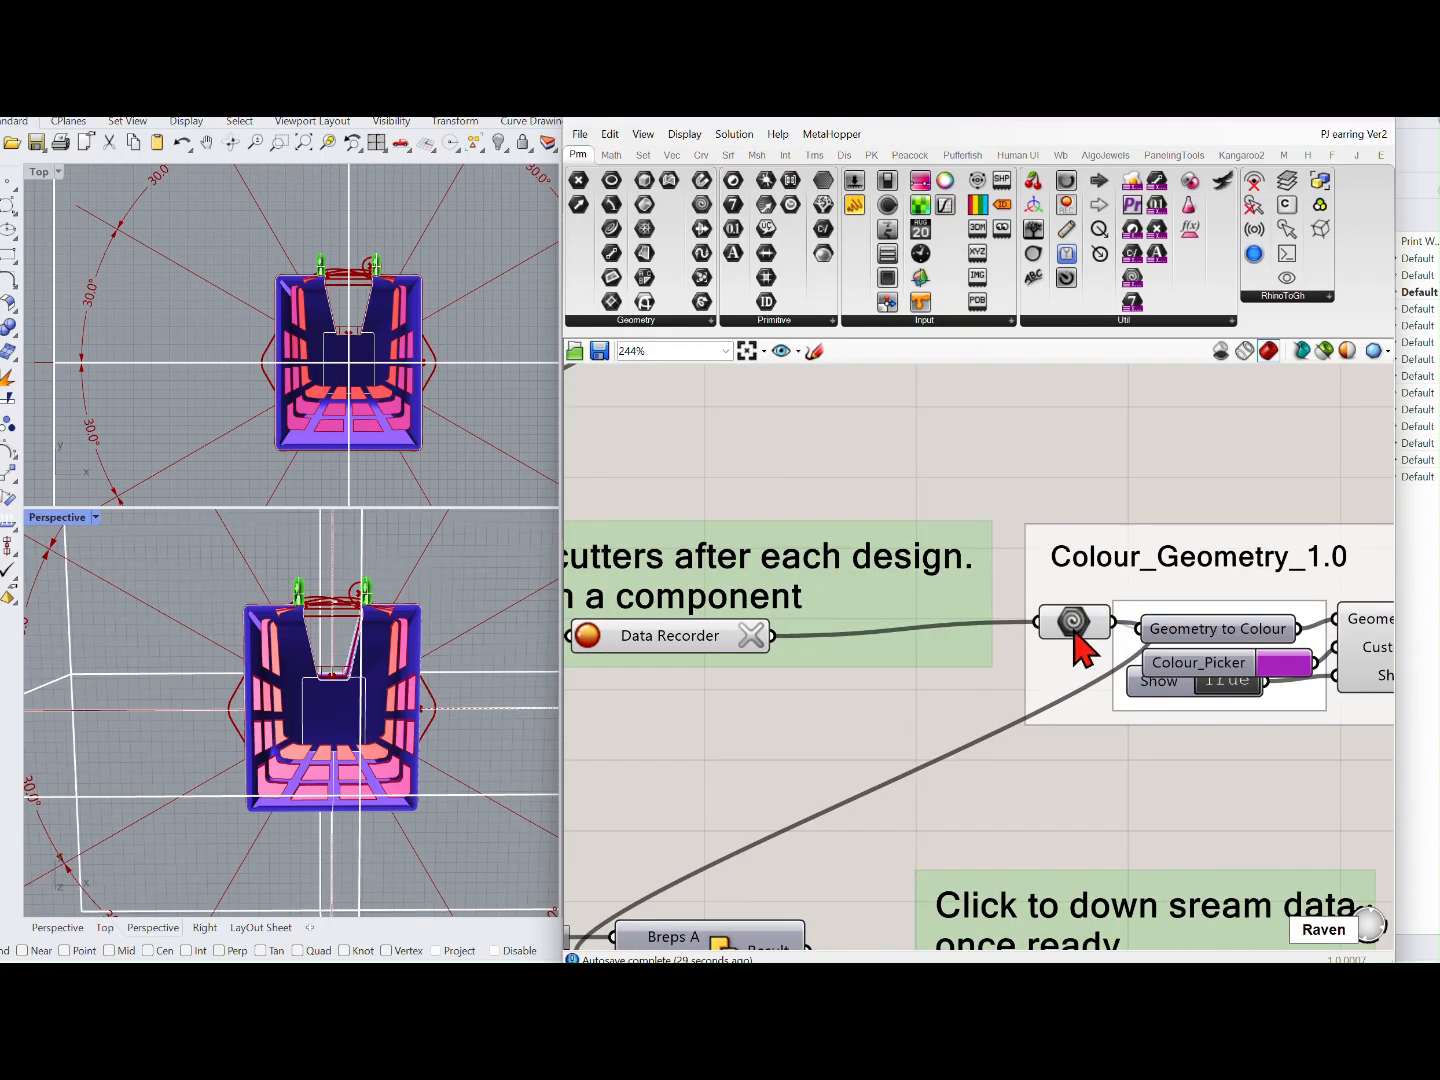
{"action": "scroll", "coordinate": [1084, 653], "scroll_direction": "down", "scroll_amount": 4}
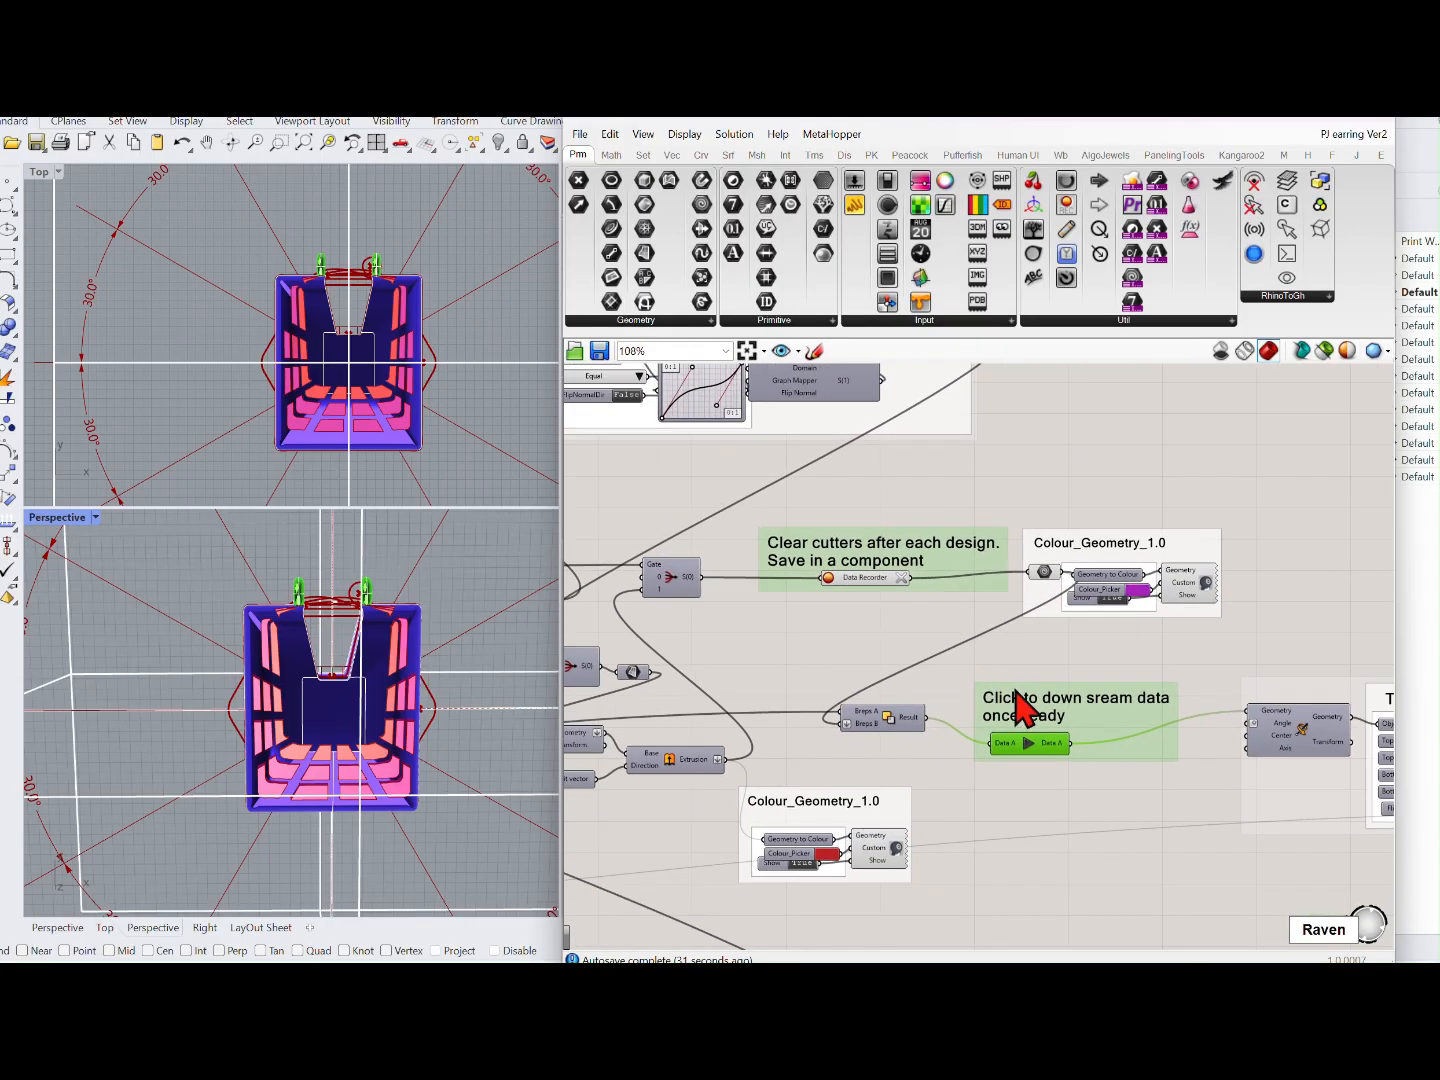
{"action": "scroll", "coordinate": [904, 779], "scroll_direction": "up", "scroll_amount": 4}
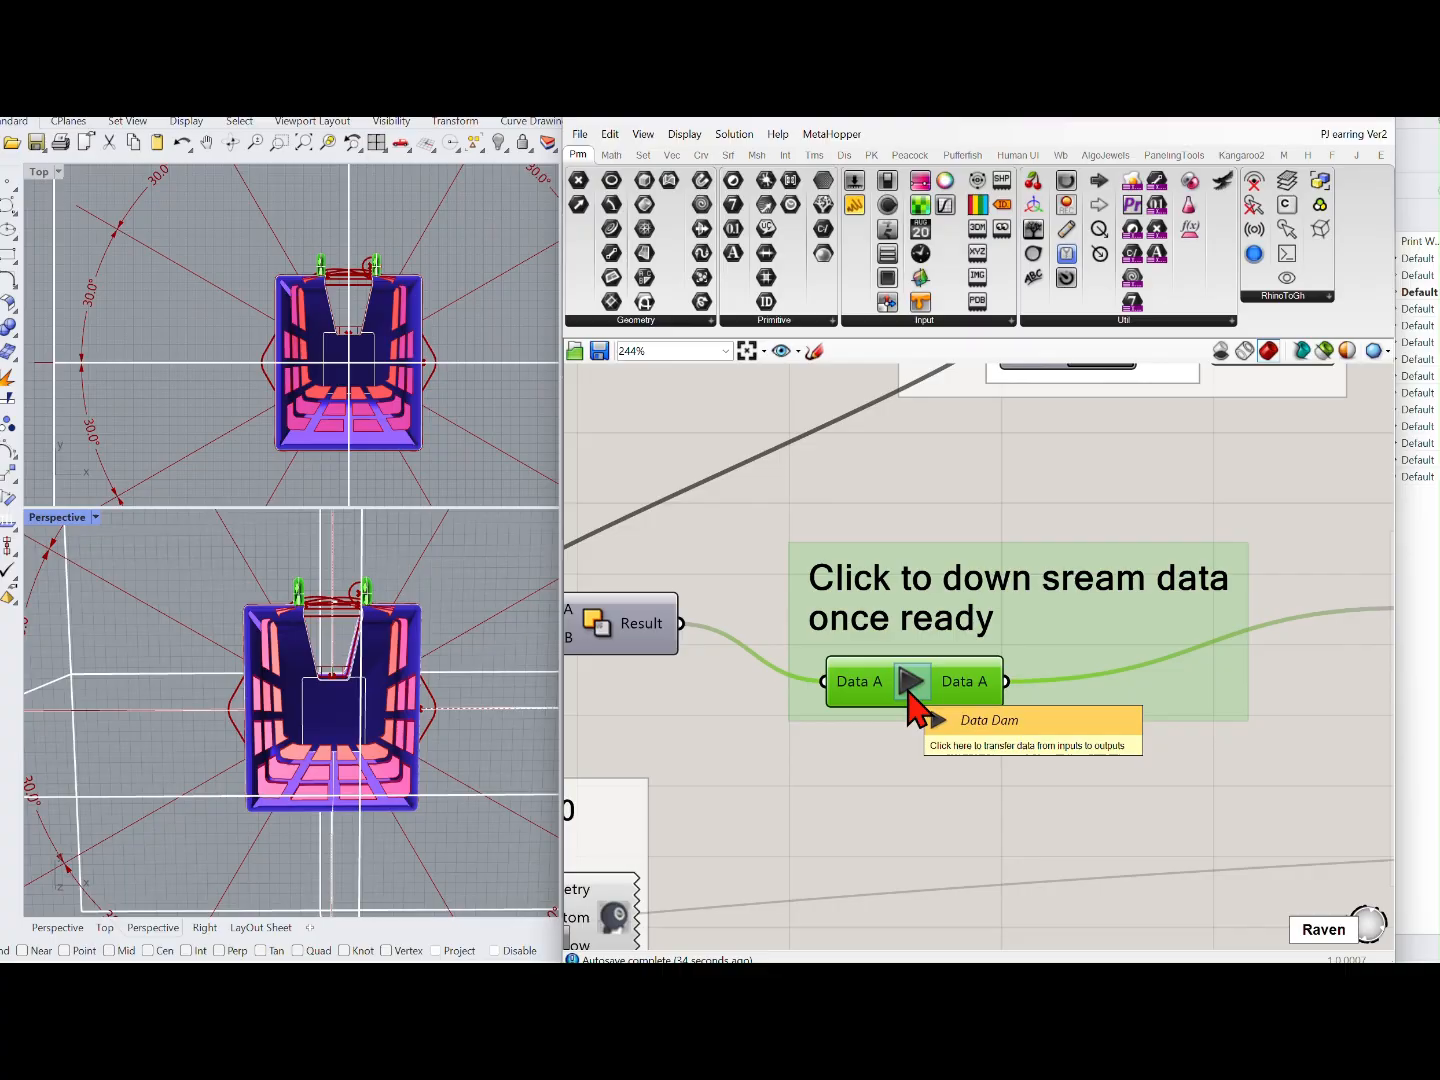
{"action": "left_click", "coordinate": [910, 688]}
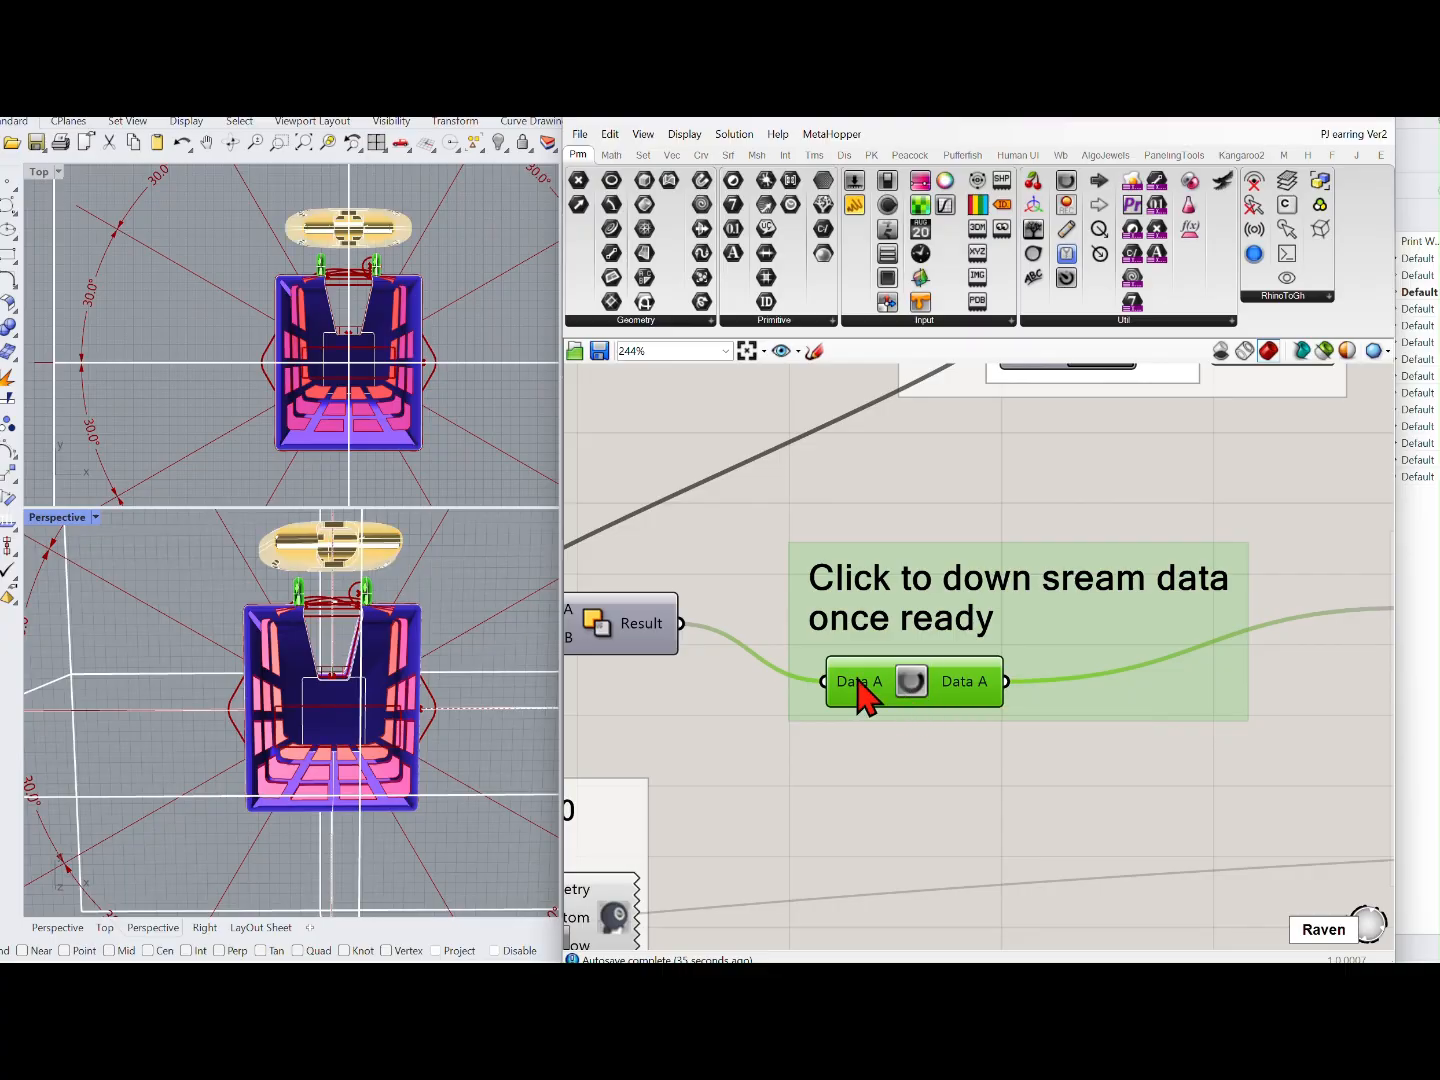
{"action": "right_click_drag", "start_coordinate": [395, 490], "coordinate": [450, 427]}
{"action": "right_click_drag", "start_coordinate": [440, 599], "coordinate": [398, 617]}
{"action": "scroll", "coordinate": [262, 678], "scroll_direction": "up", "scroll_amount": 5}
{"action": "right_click_drag", "start_coordinate": [262, 682], "coordinate": [360, 676]}
{"action": "scroll", "coordinate": [905, 640], "scroll_direction": "down", "scroll_amount": 5}
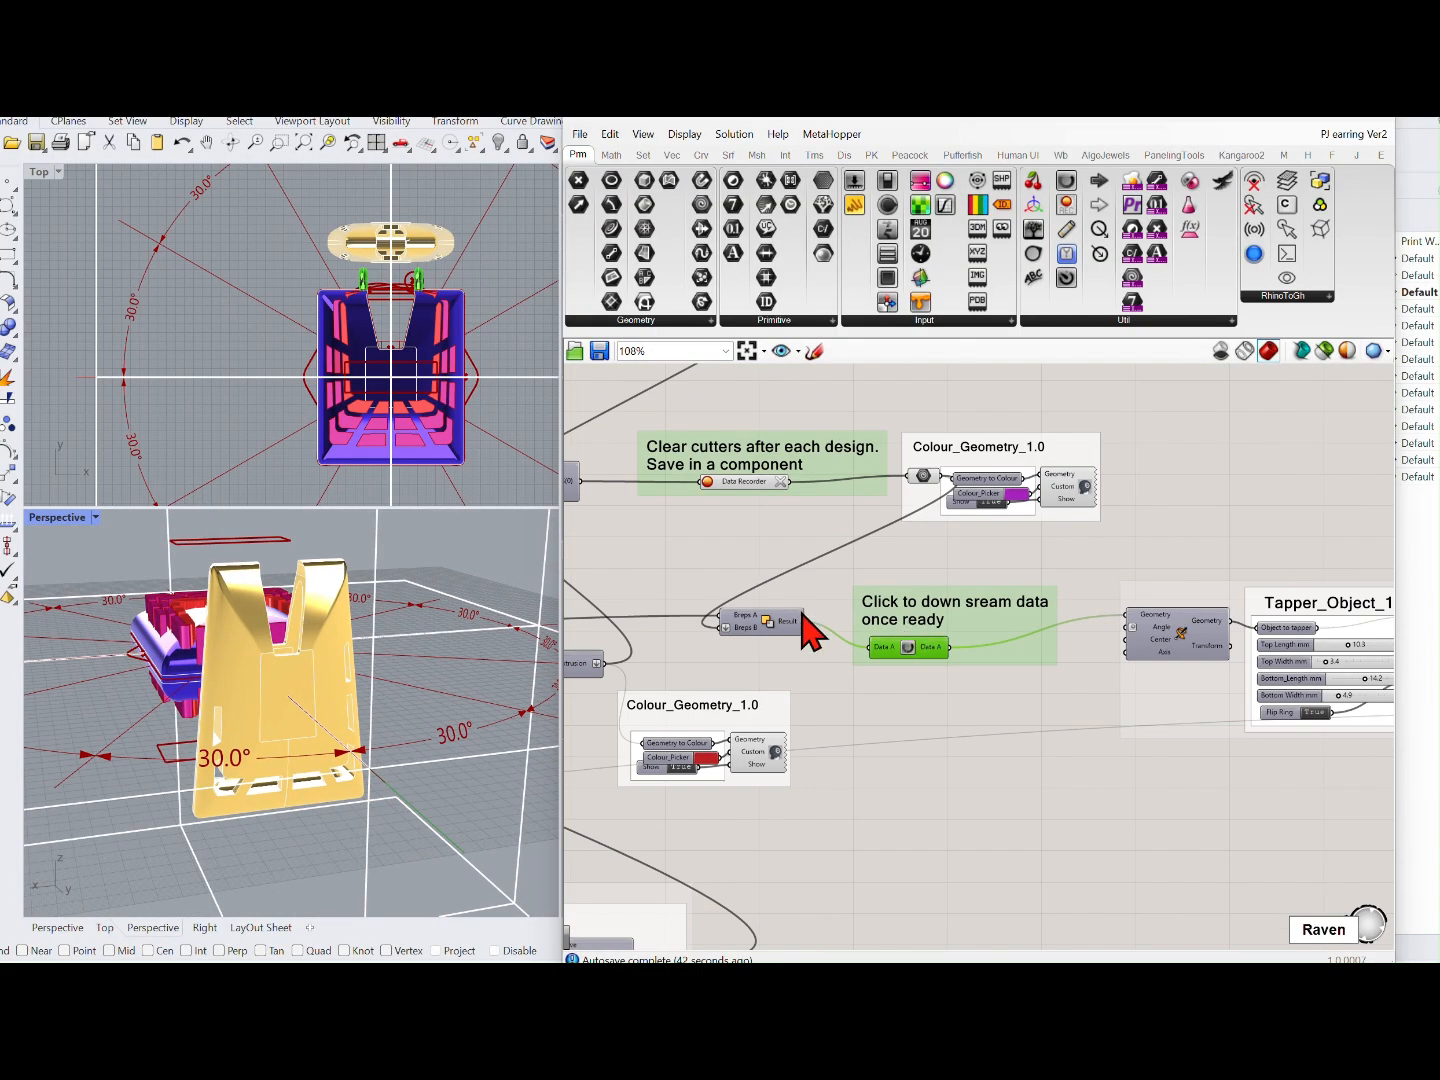
Step: Clear the recorded cutters from the Data Recorder that feeds the boolean difference
{"action": "mouse_move", "coordinate": [729, 490]}
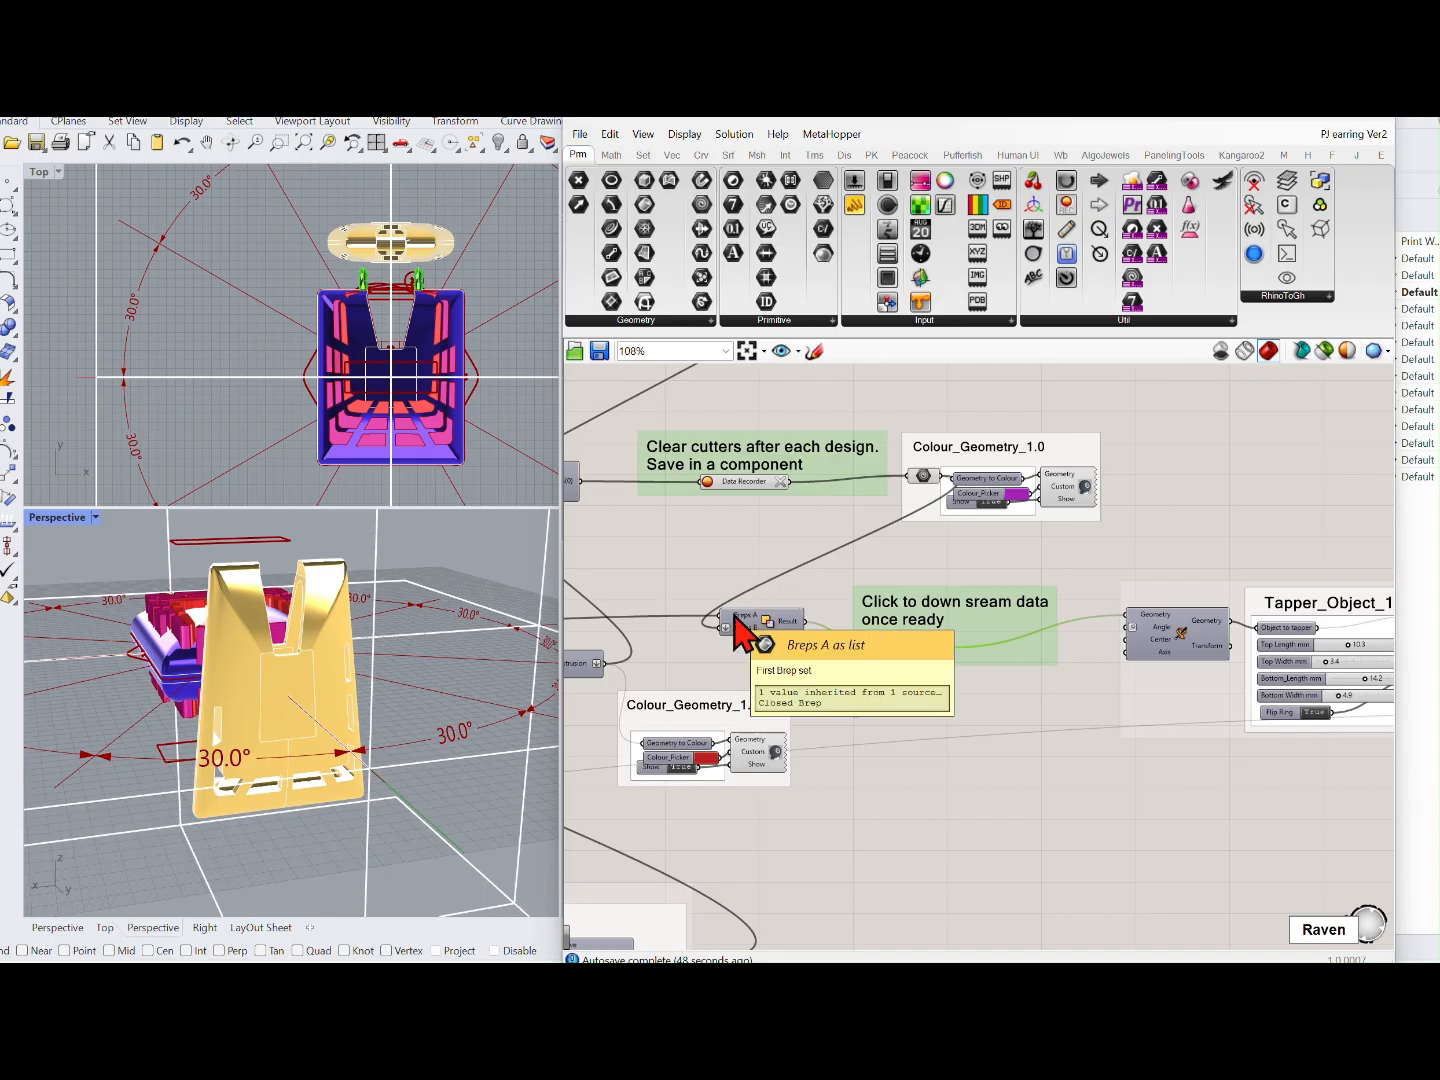
{"action": "mouse_move", "coordinate": [797, 624]}
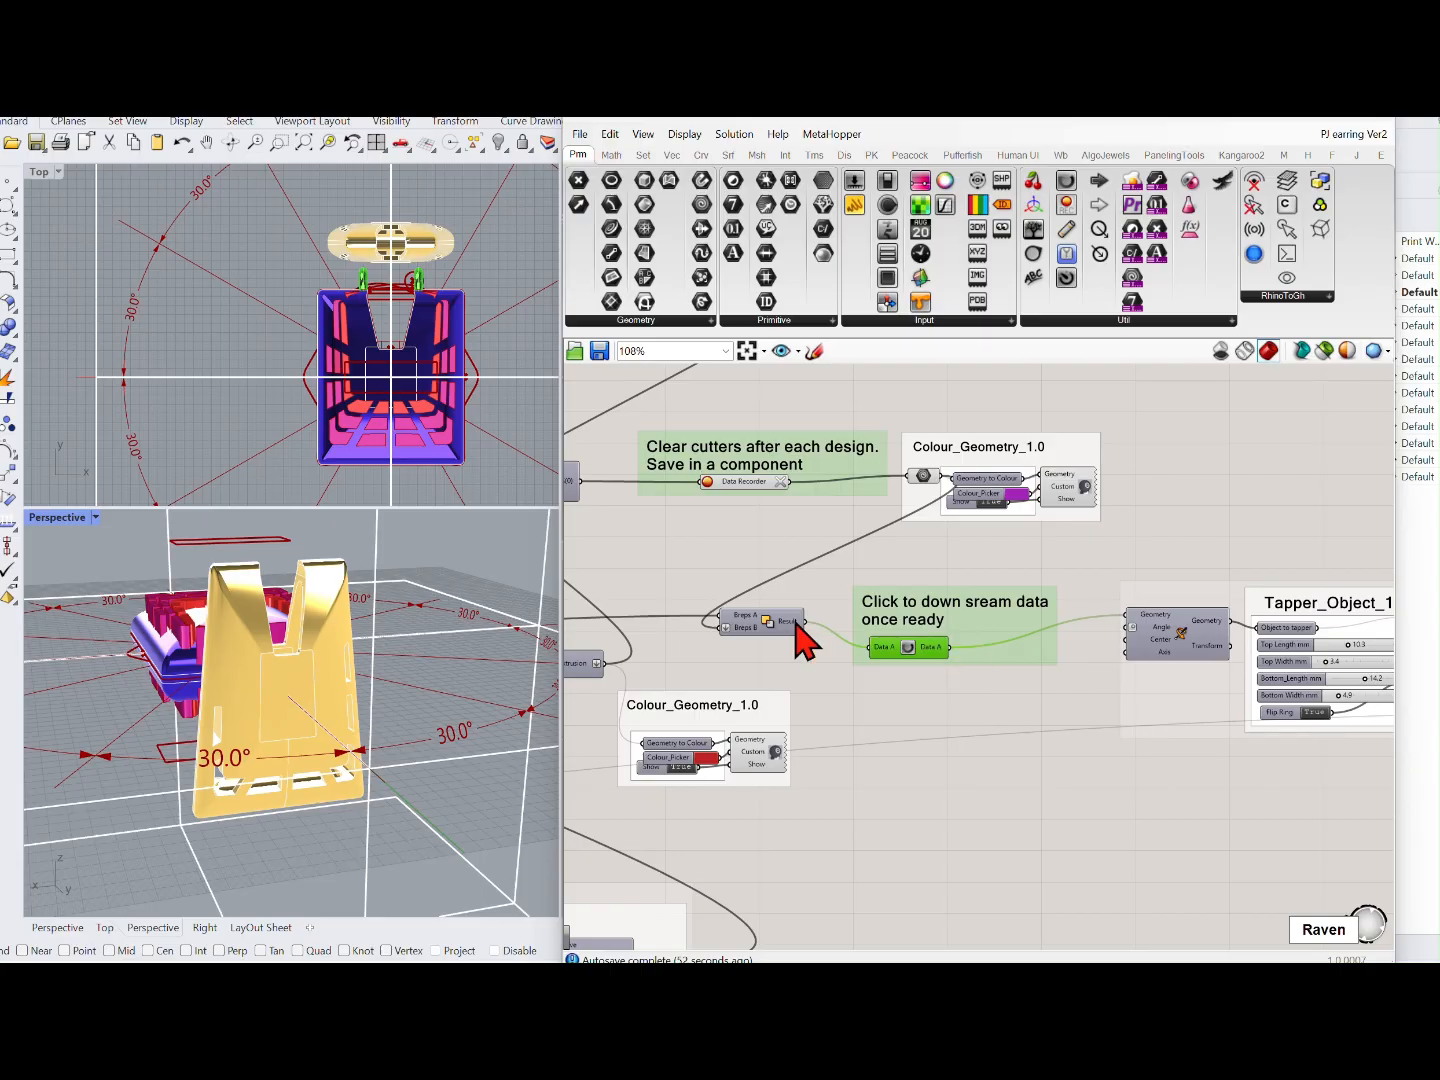
{"action": "scroll", "coordinate": [390, 414], "scroll_direction": "up", "scroll_amount": 2}
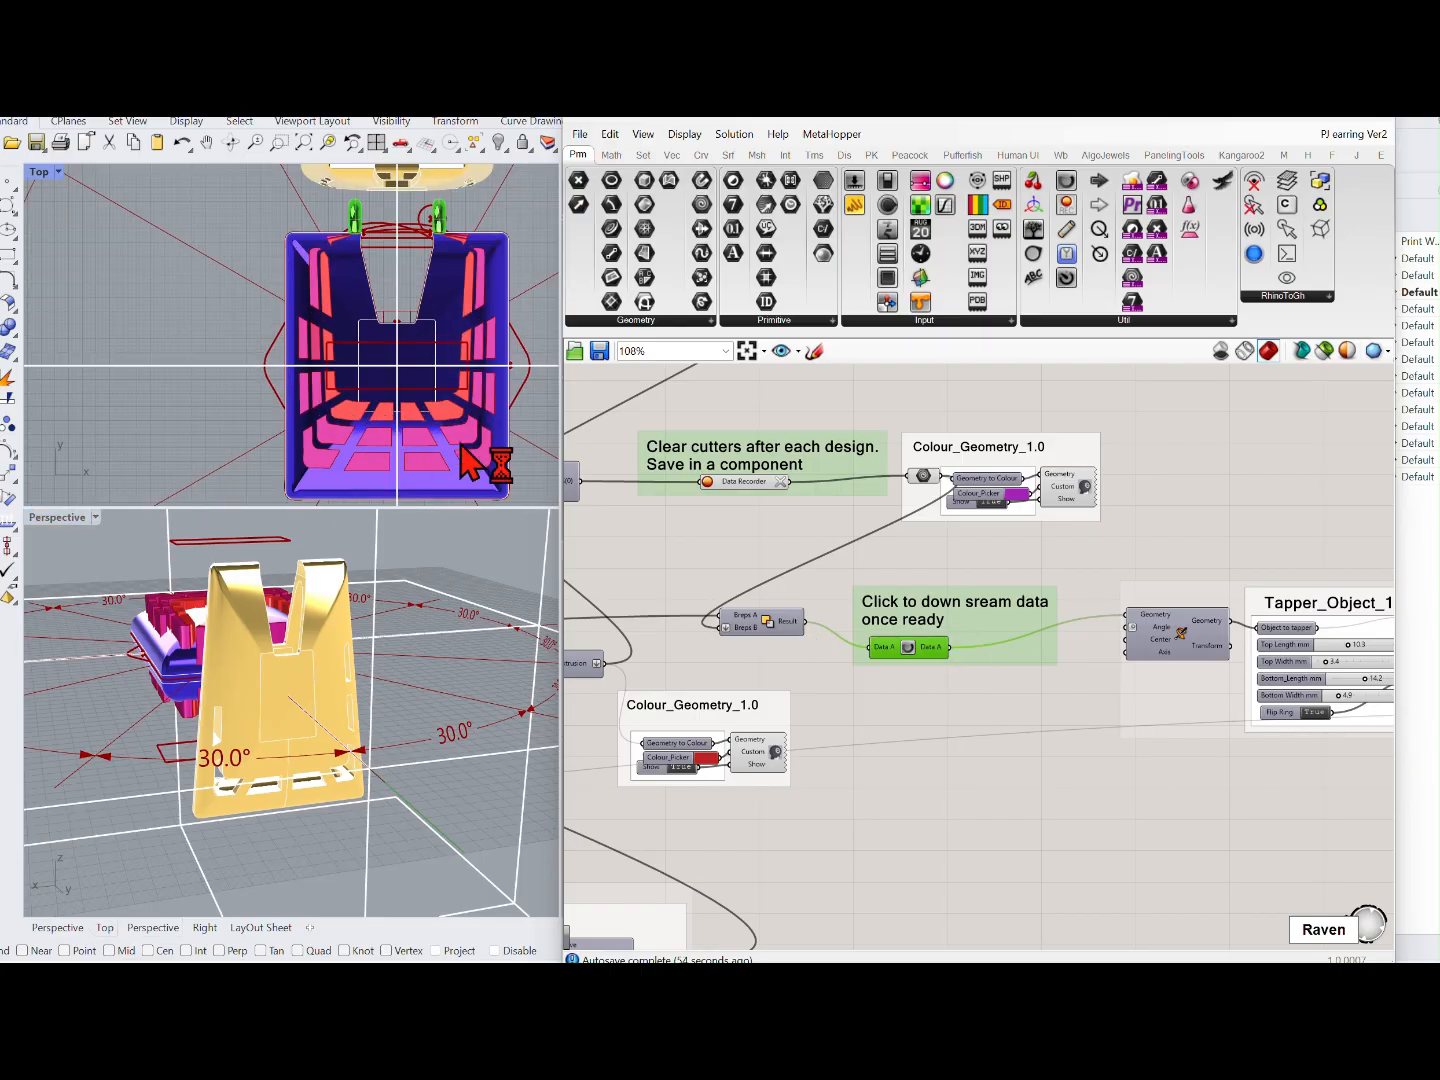
{"action": "right_click_drag", "start_coordinate": [516, 661], "coordinate": [354, 699]}
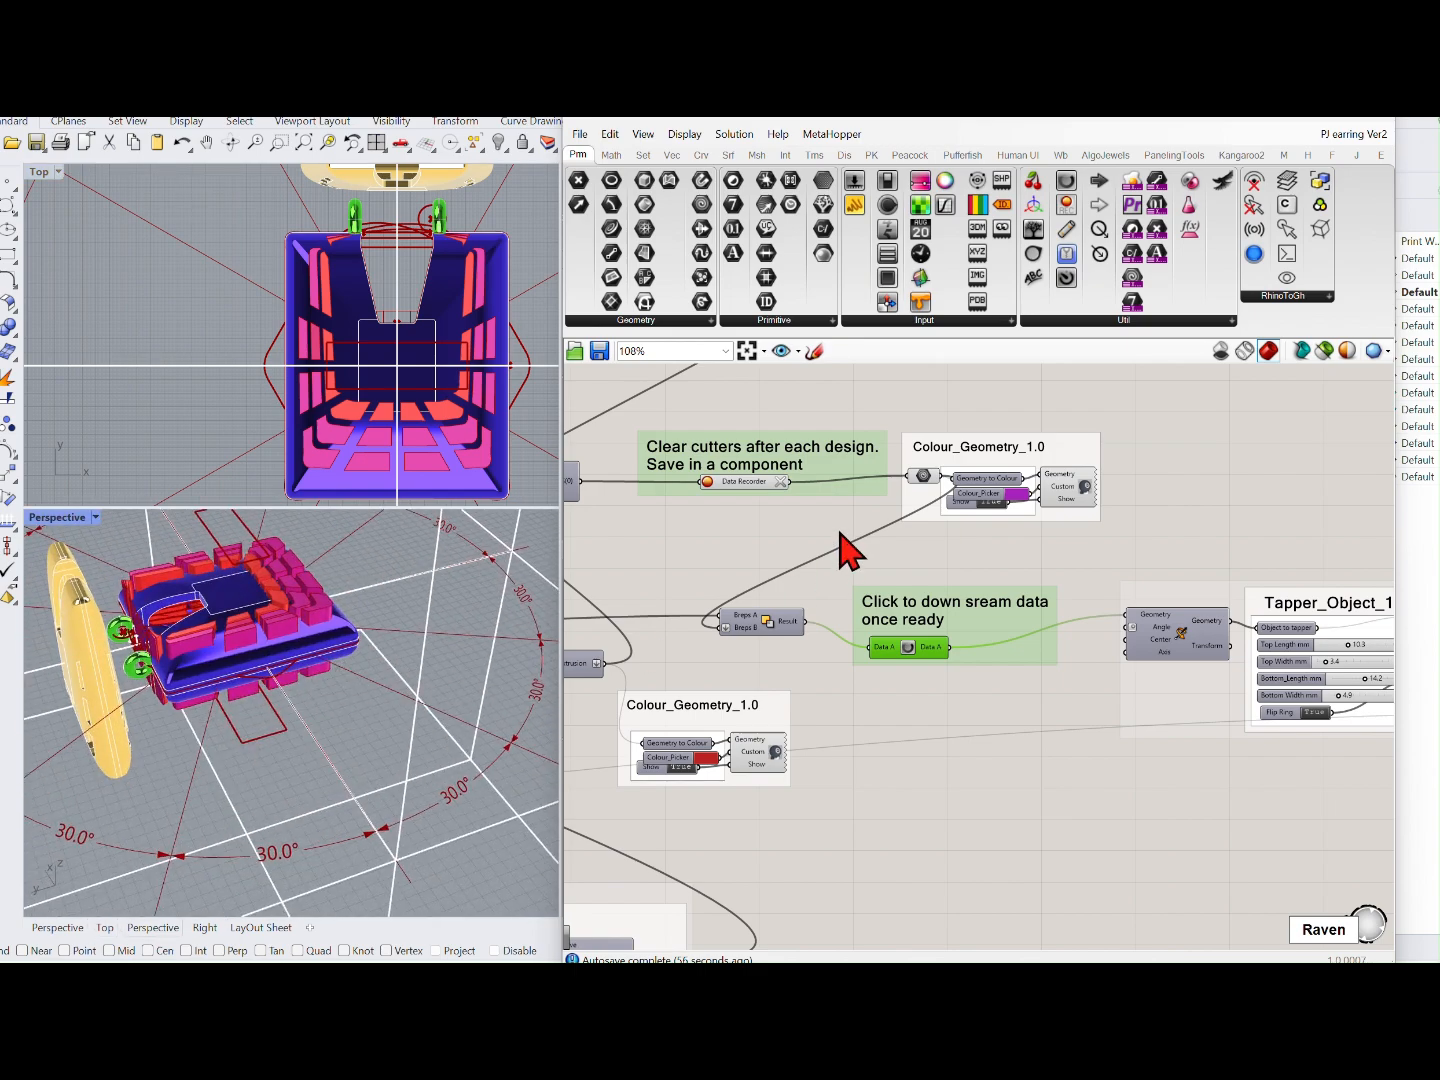
{"action": "left_click", "coordinate": [781, 482]}
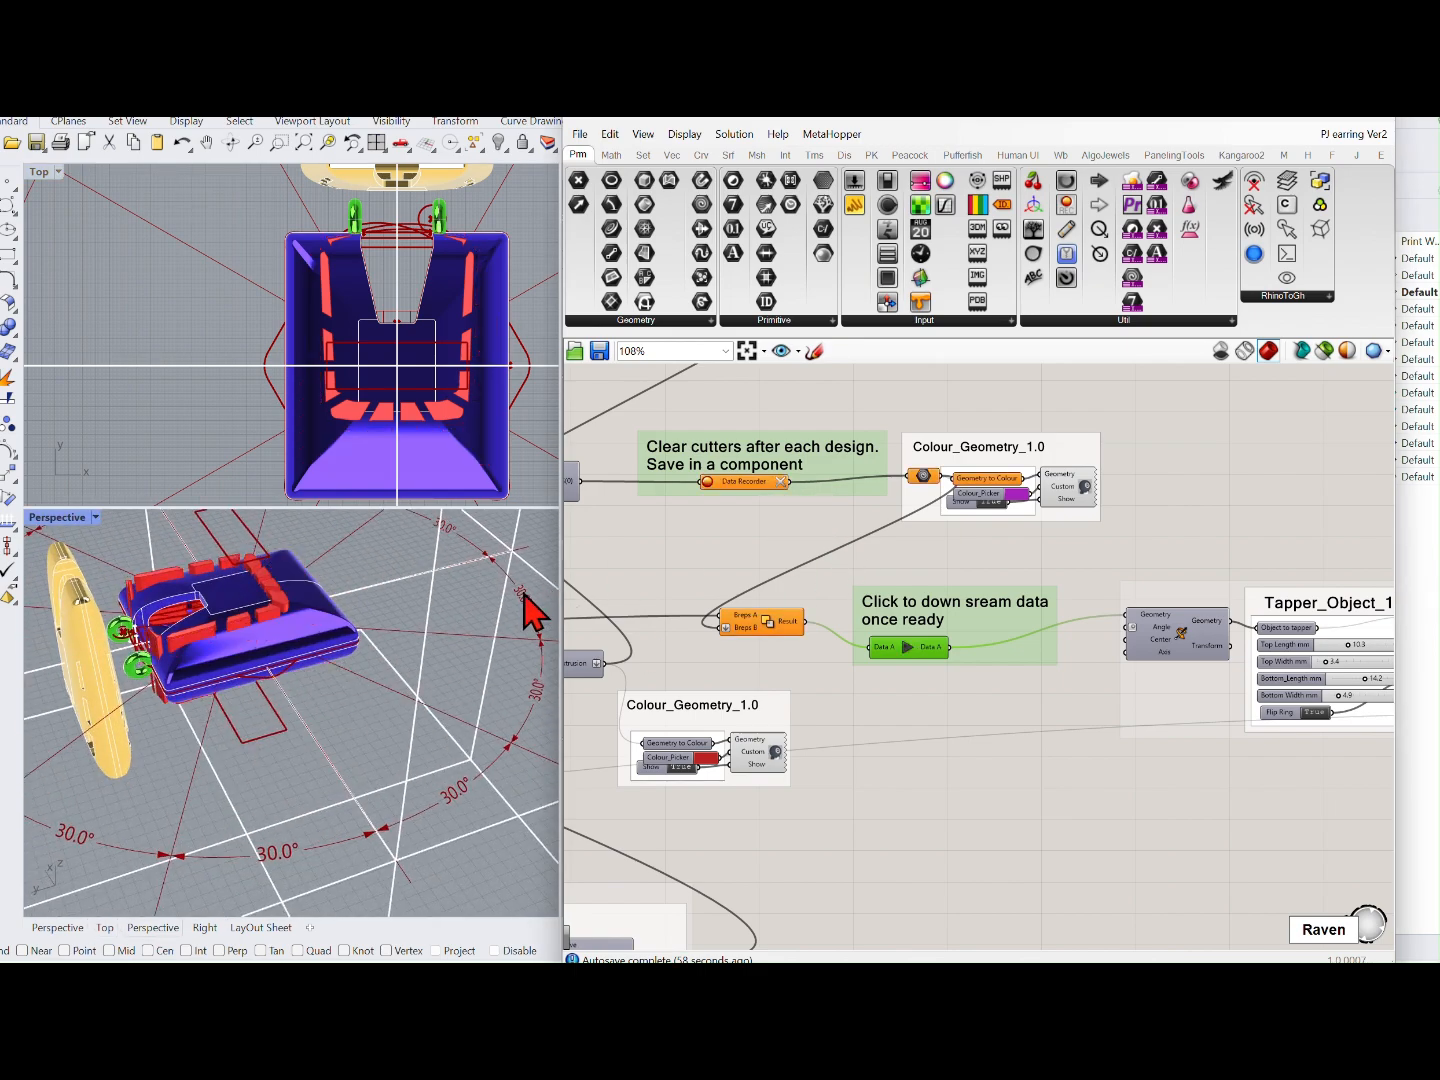
Step: Set the Number Slider beneath Row Of Cutters to 2
{"action": "scroll", "coordinate": [689, 587], "scroll_direction": "down", "scroll_amount": 3}
{"action": "right_click_drag", "start_coordinate": [689, 587], "coordinate": [886, 583]}
{"action": "scroll", "coordinate": [769, 600], "scroll_direction": "up", "scroll_amount": 2}
{"action": "scroll", "coordinate": [747, 589], "scroll_direction": "down", "scroll_amount": 2}
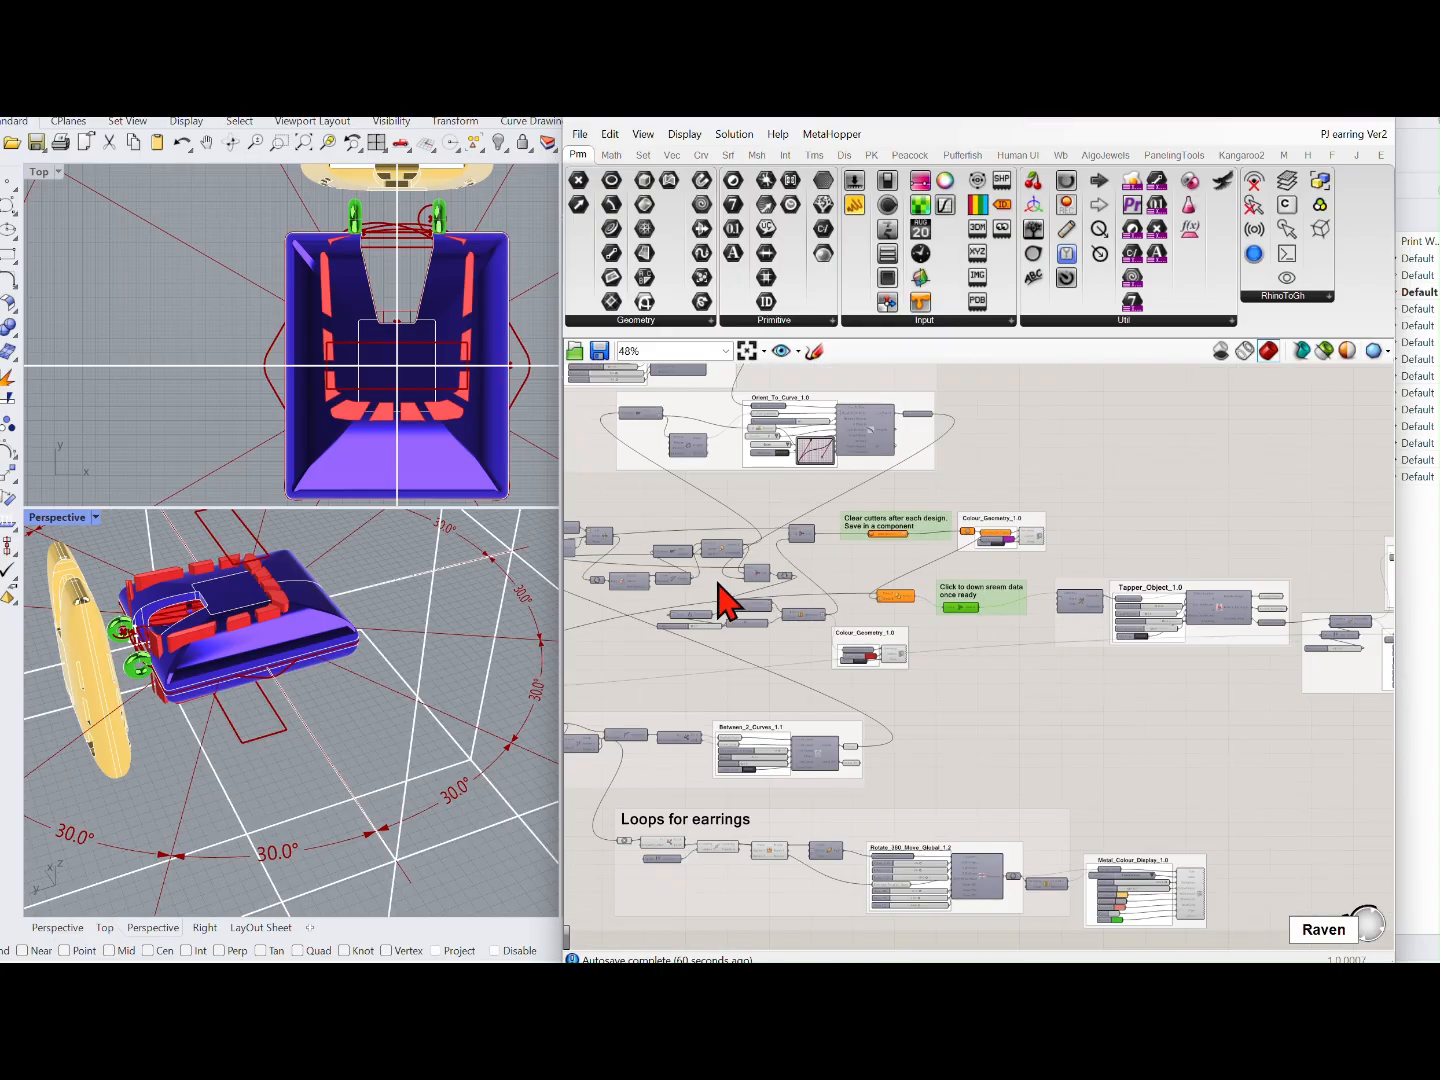
{"action": "right_click_drag", "start_coordinate": [718, 585], "coordinate": [920, 583]}
{"action": "scroll", "coordinate": [780, 576], "scroll_direction": "up", "scroll_amount": 3}
{"action": "scroll", "coordinate": [778, 553], "scroll_direction": "down", "scroll_amount": 4}
{"action": "right_click_drag", "start_coordinate": [732, 551], "coordinate": [796, 595]}
{"action": "scroll", "coordinate": [796, 596], "scroll_direction": "up", "scroll_amount": 2}
{"action": "scroll", "coordinate": [788, 580], "scroll_direction": "up", "scroll_amount": 3}
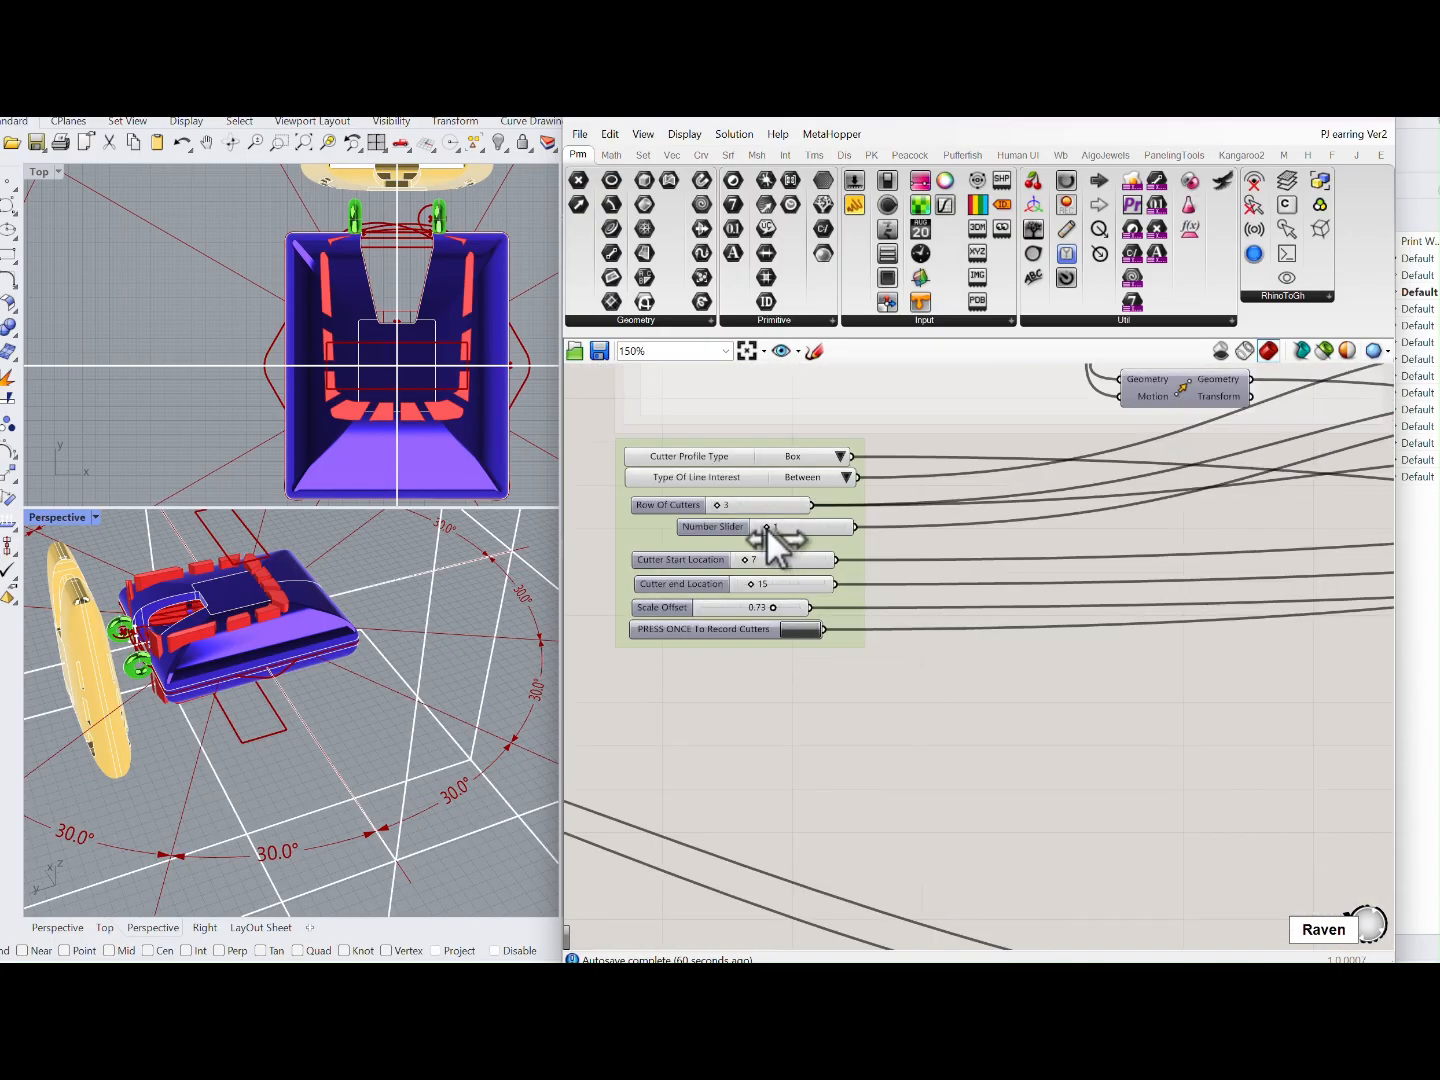
{"action": "left_click_drag", "start_coordinate": [772, 533], "coordinate": [777, 546]}
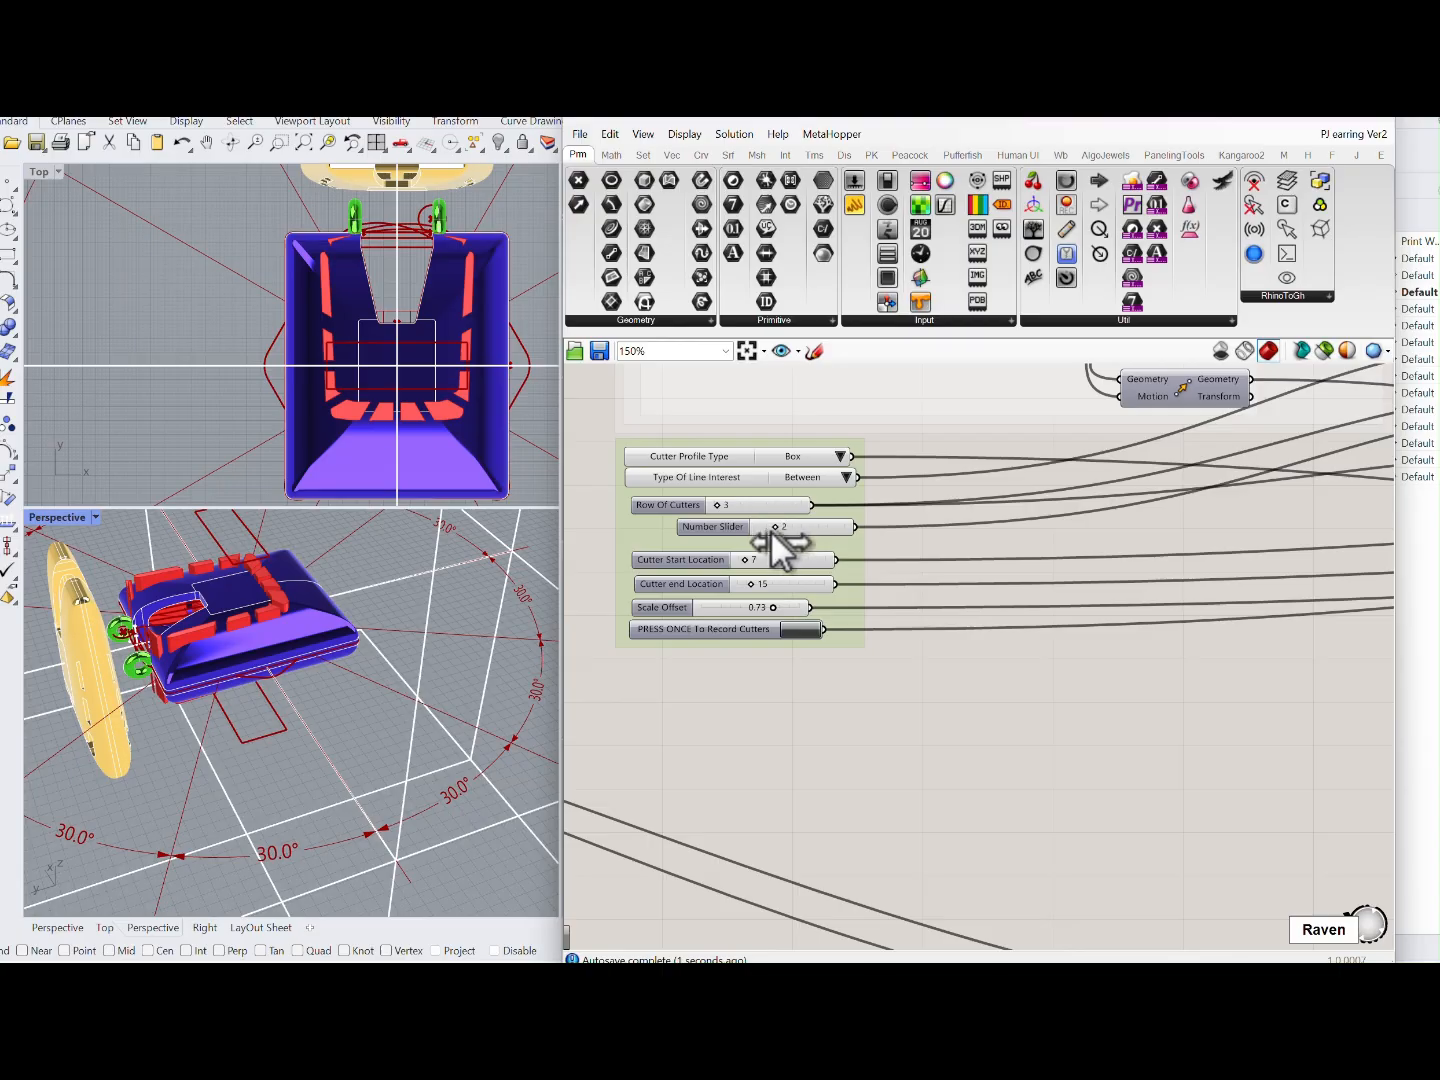
Step: Try Elipes as the Type Of Line Interest for the box cutters, then return it to Between
{"action": "left_click", "coordinate": [847, 477]}
{"action": "left_click", "coordinate": [872, 491]}
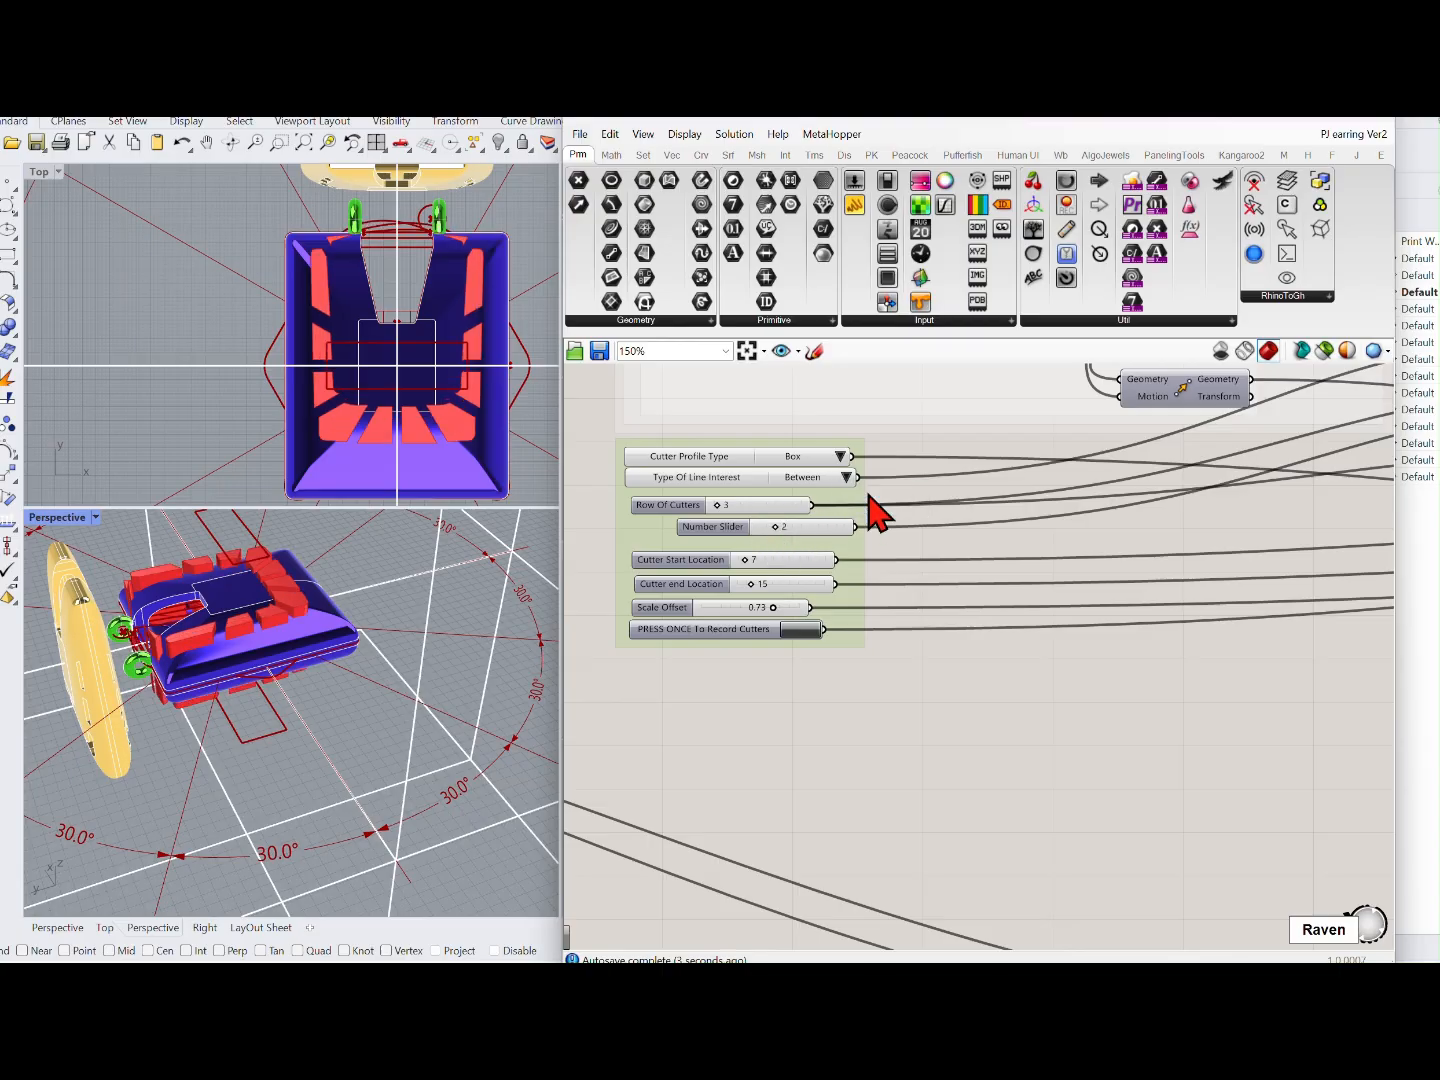
{"action": "left_click", "coordinate": [847, 477]}
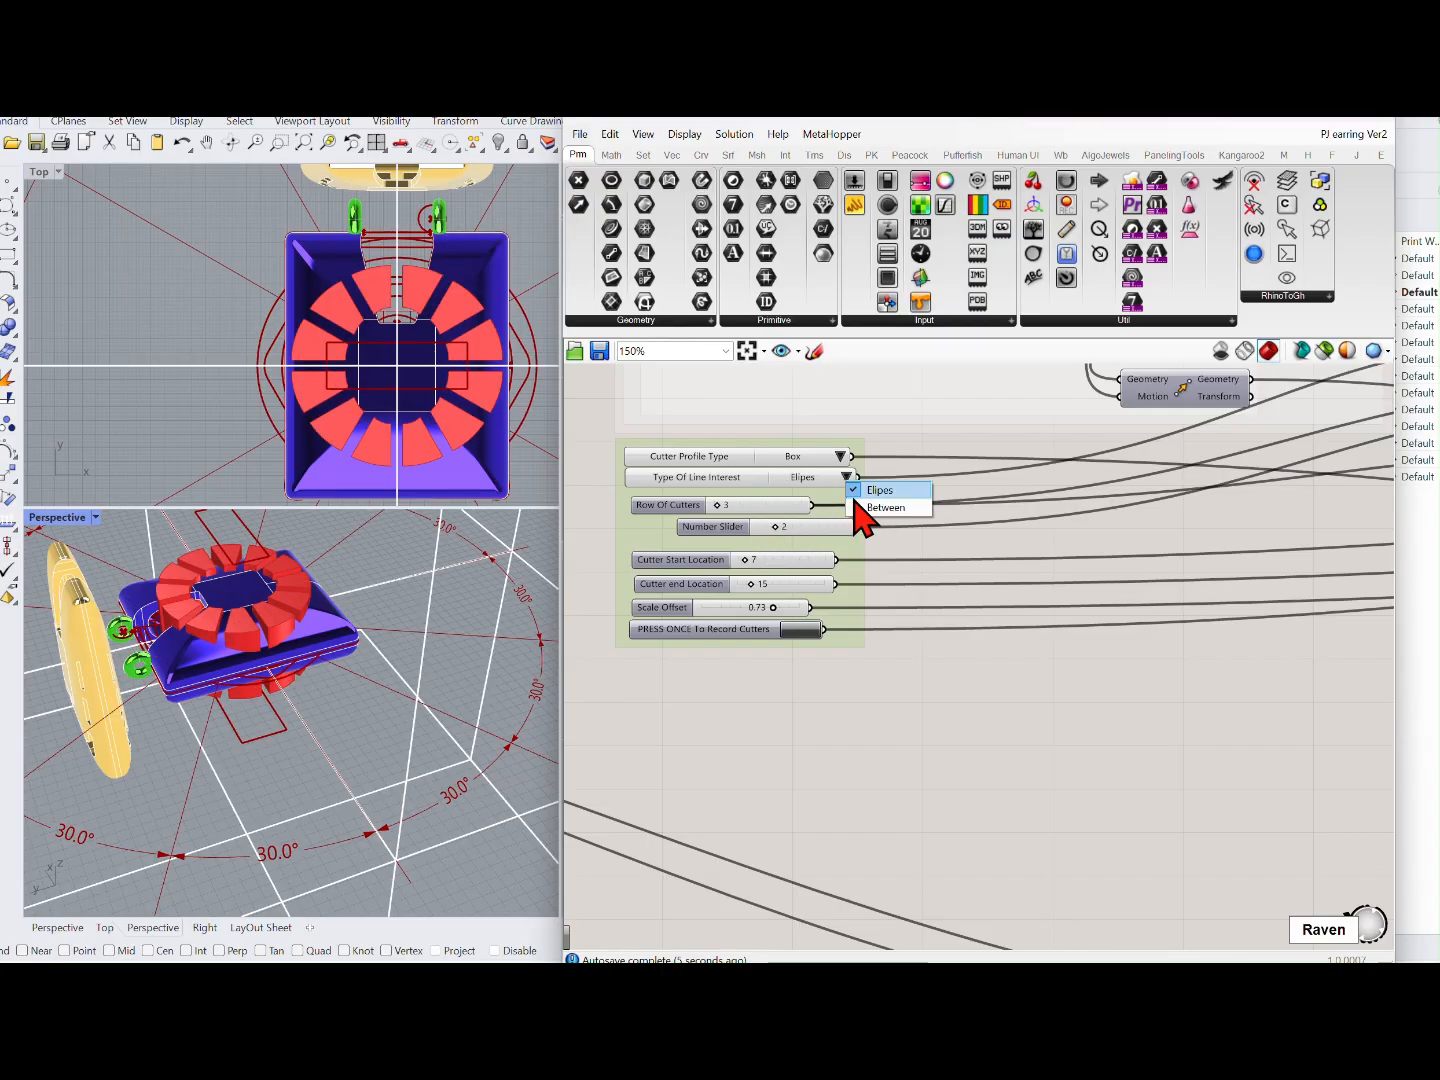
{"action": "left_click", "coordinate": [869, 505]}
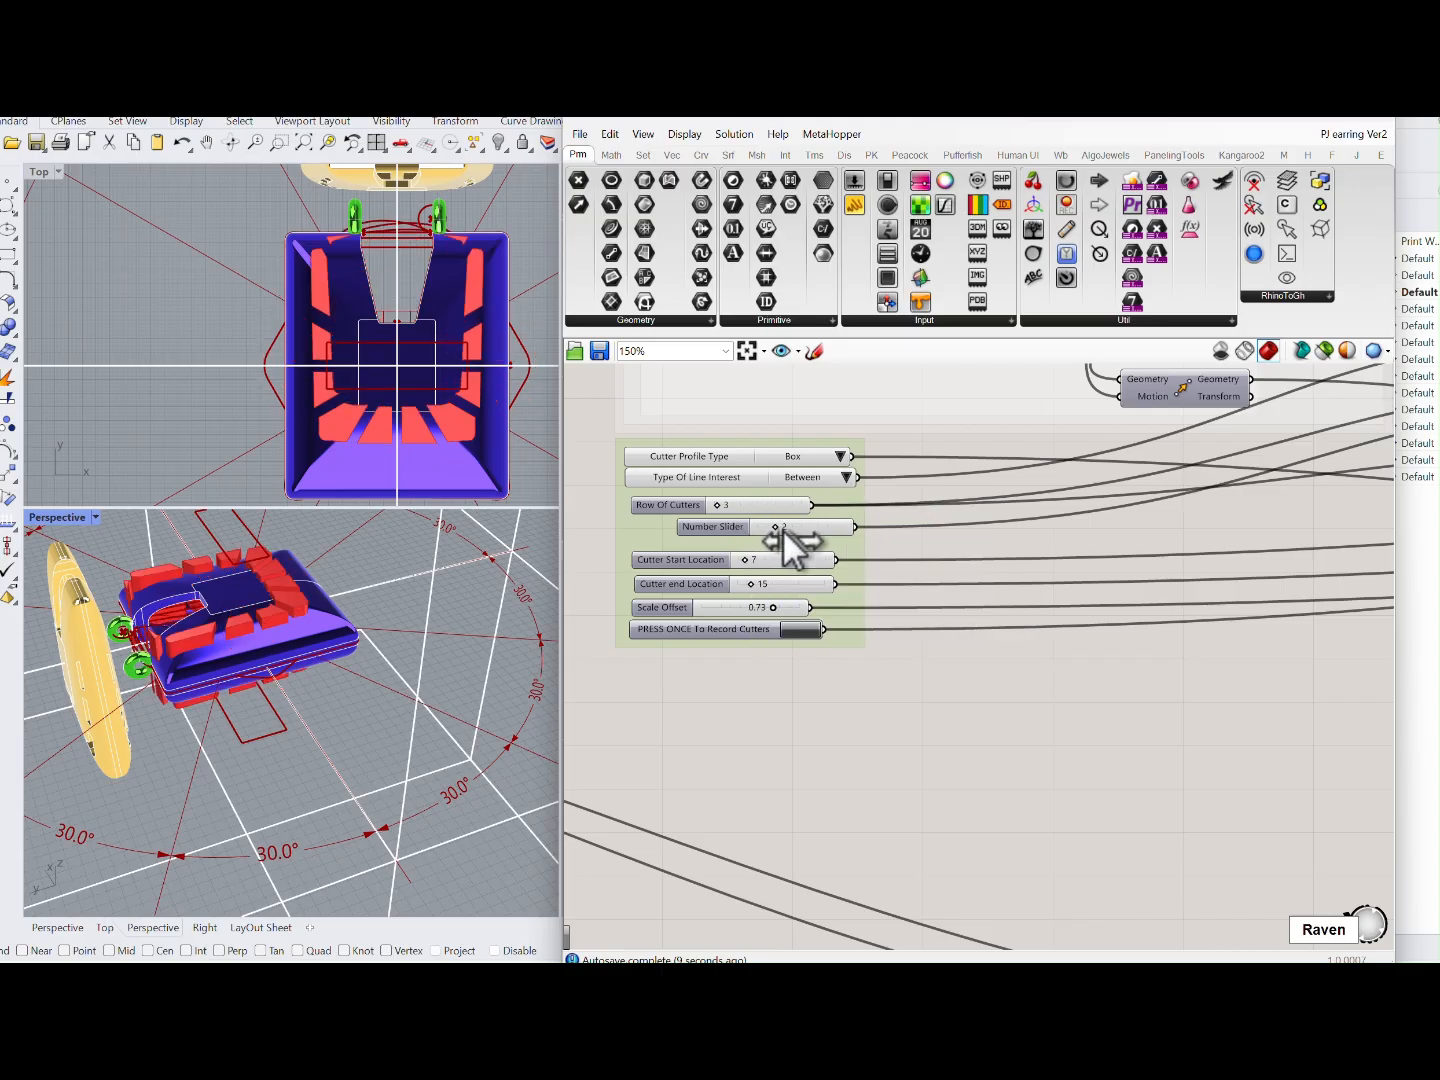
Step: Set the Number Slider beneath Row Of Cutters to 3 and record this set of cutters once
{"action": "left_click_drag", "start_coordinate": [781, 530], "coordinate": [785, 530]}
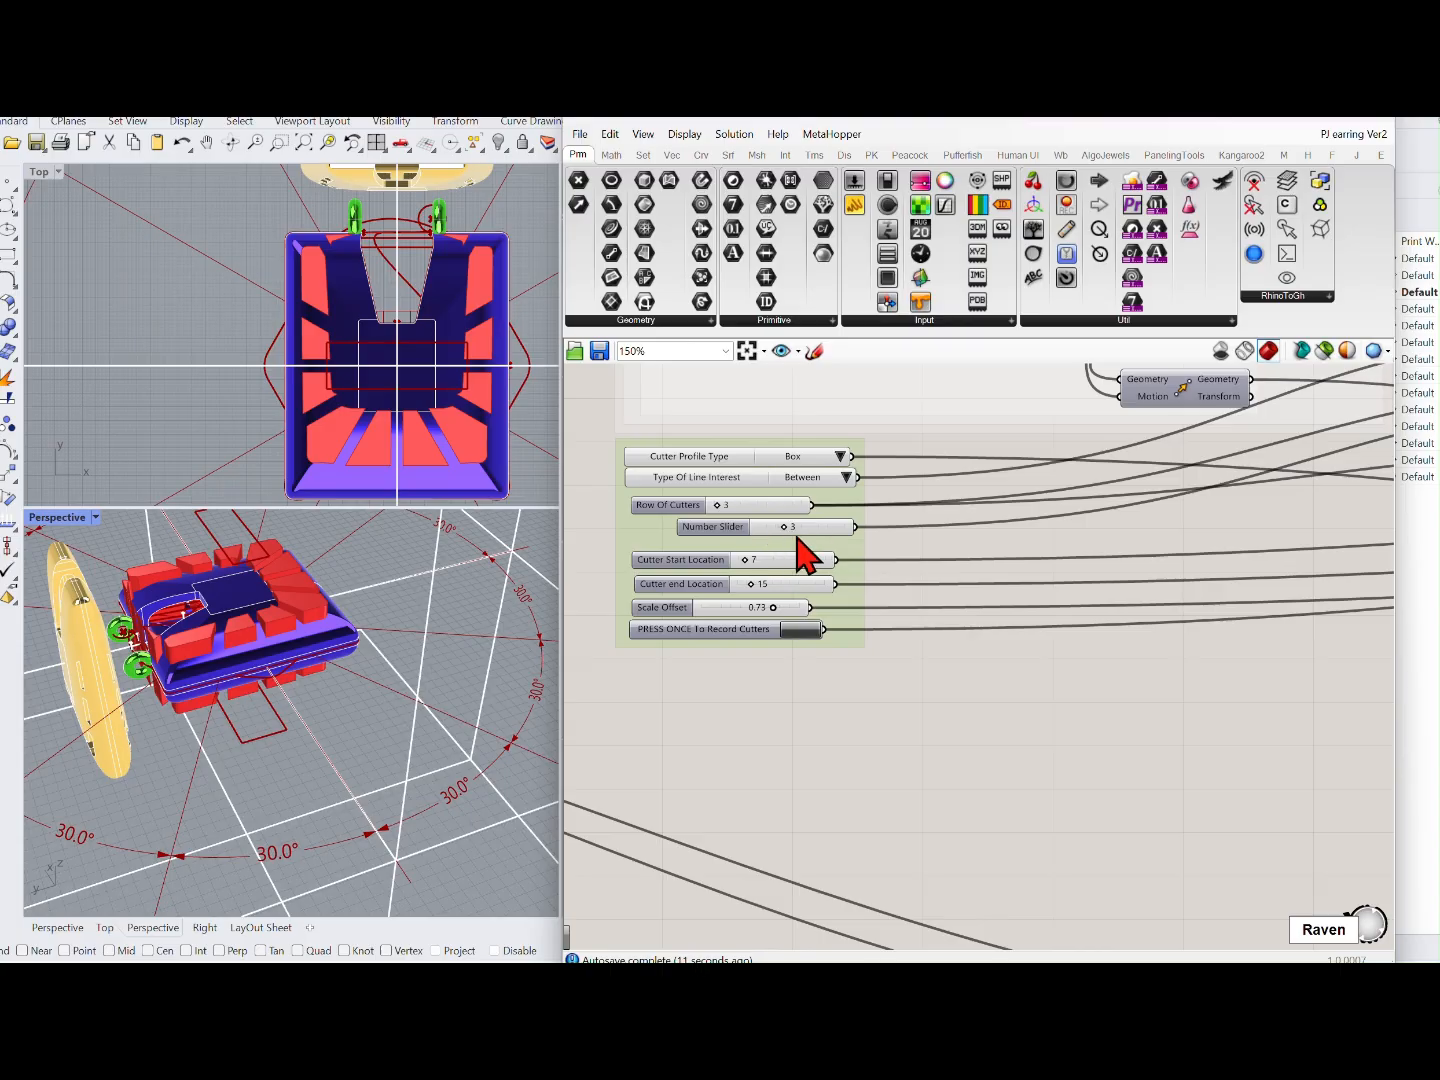
{"action": "scroll", "coordinate": [850, 558], "scroll_direction": "down", "scroll_amount": 5}
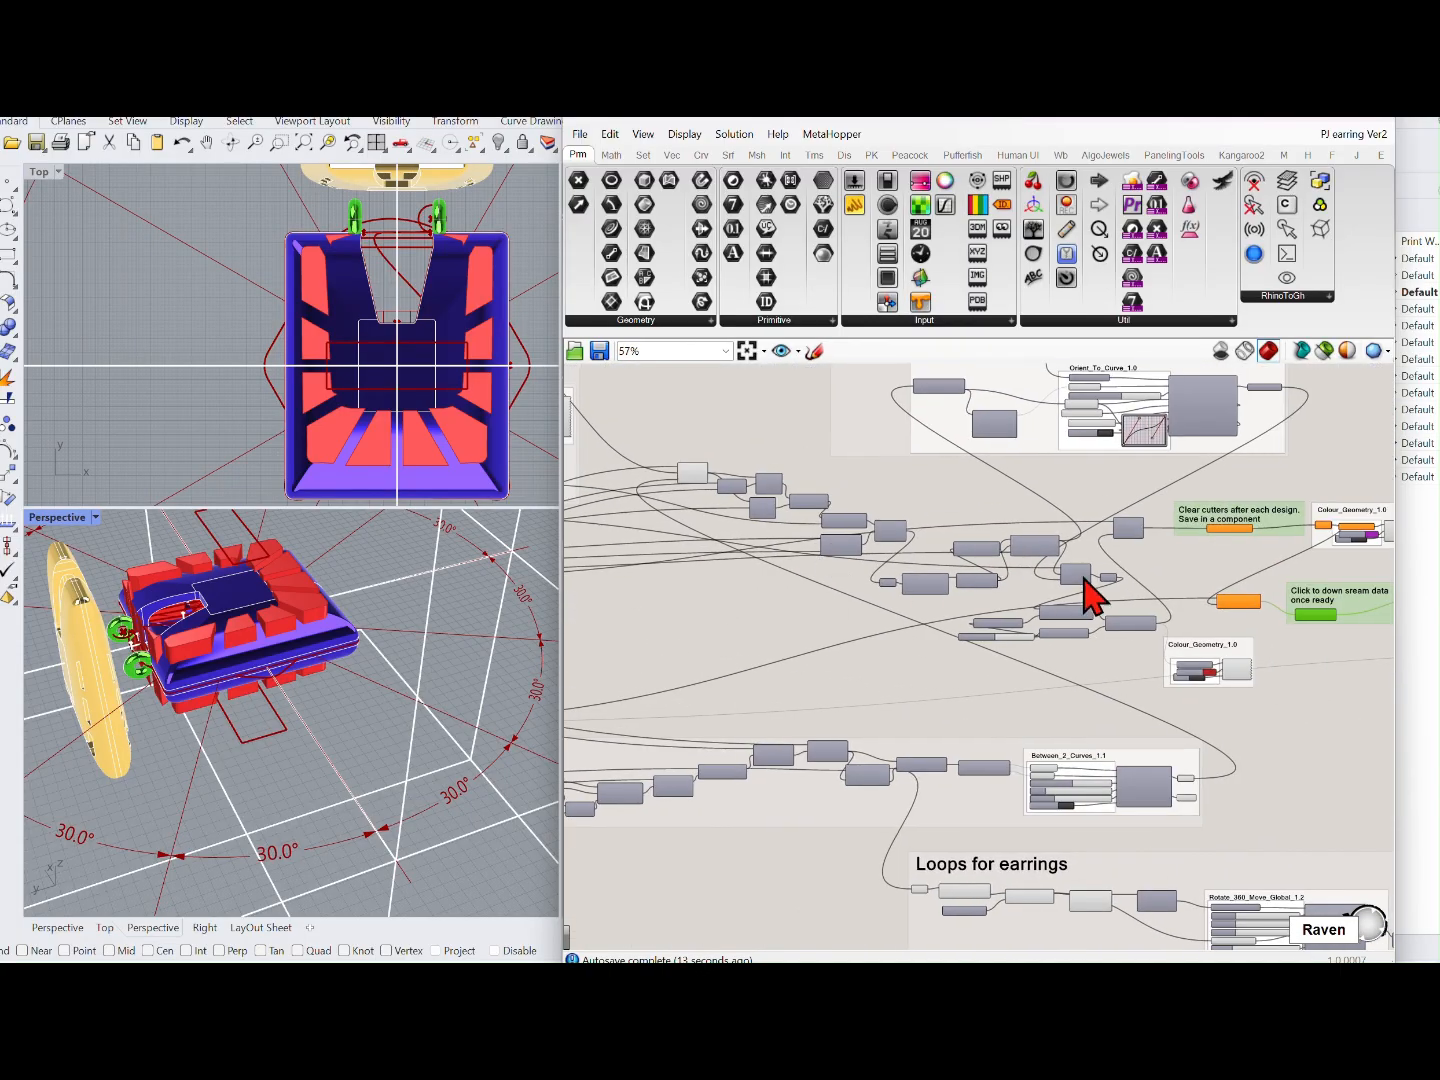
{"action": "right_click_drag", "start_coordinate": [986, 578], "coordinate": [1022, 586]}
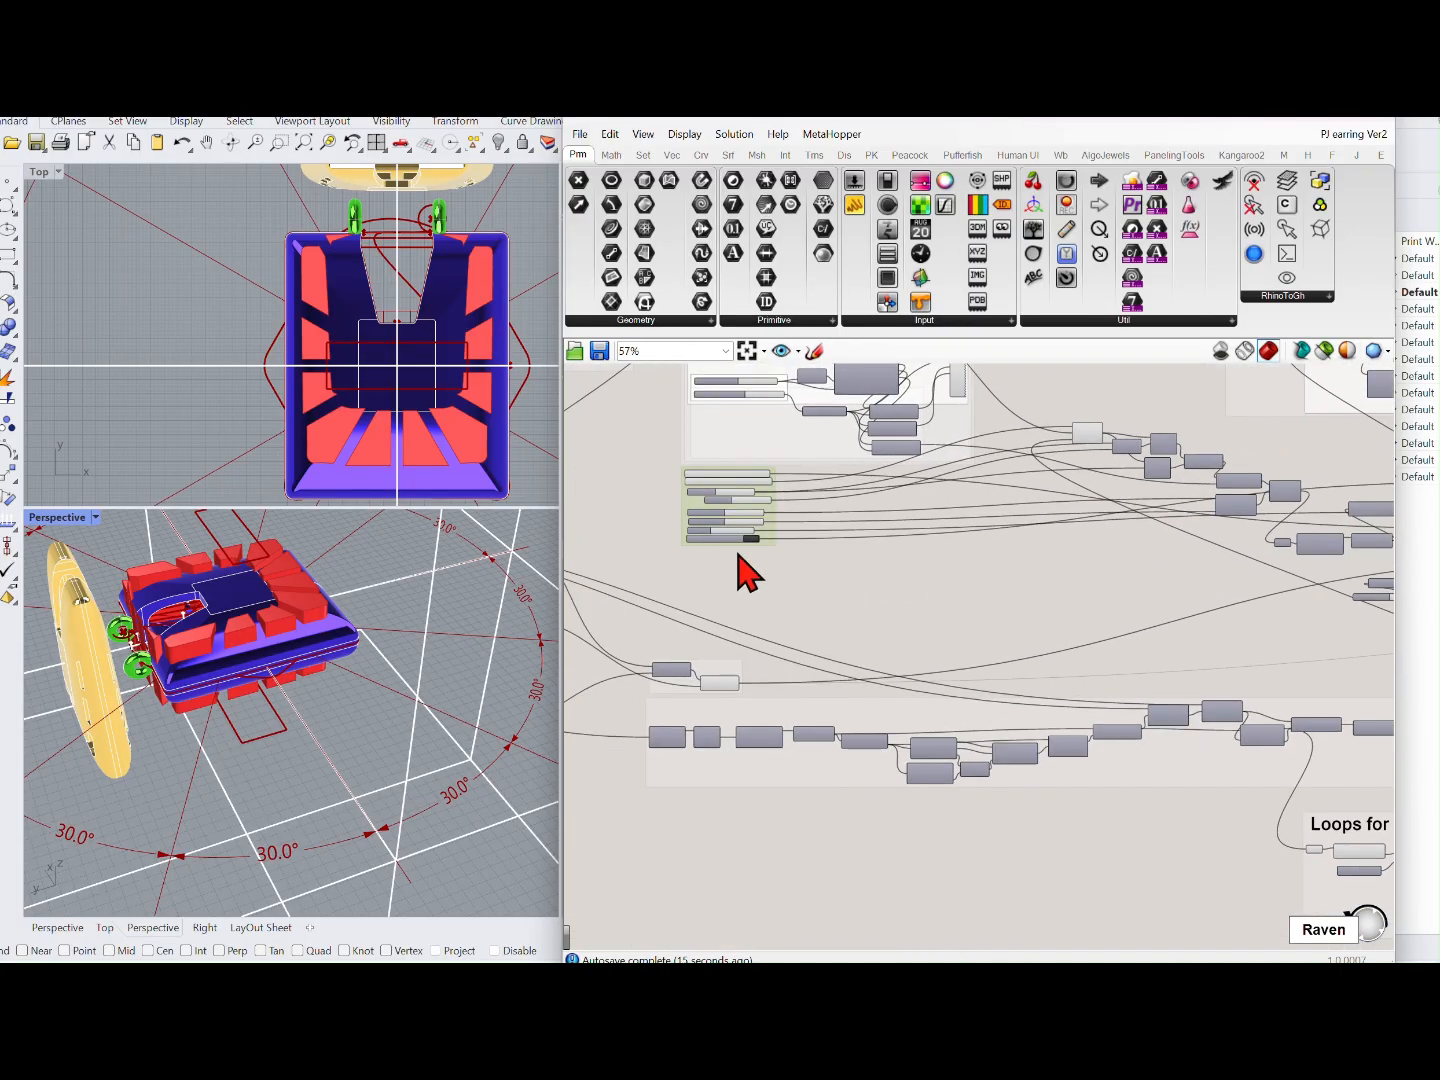
{"action": "scroll", "coordinate": [748, 574], "scroll_direction": "up", "scroll_amount": 5}
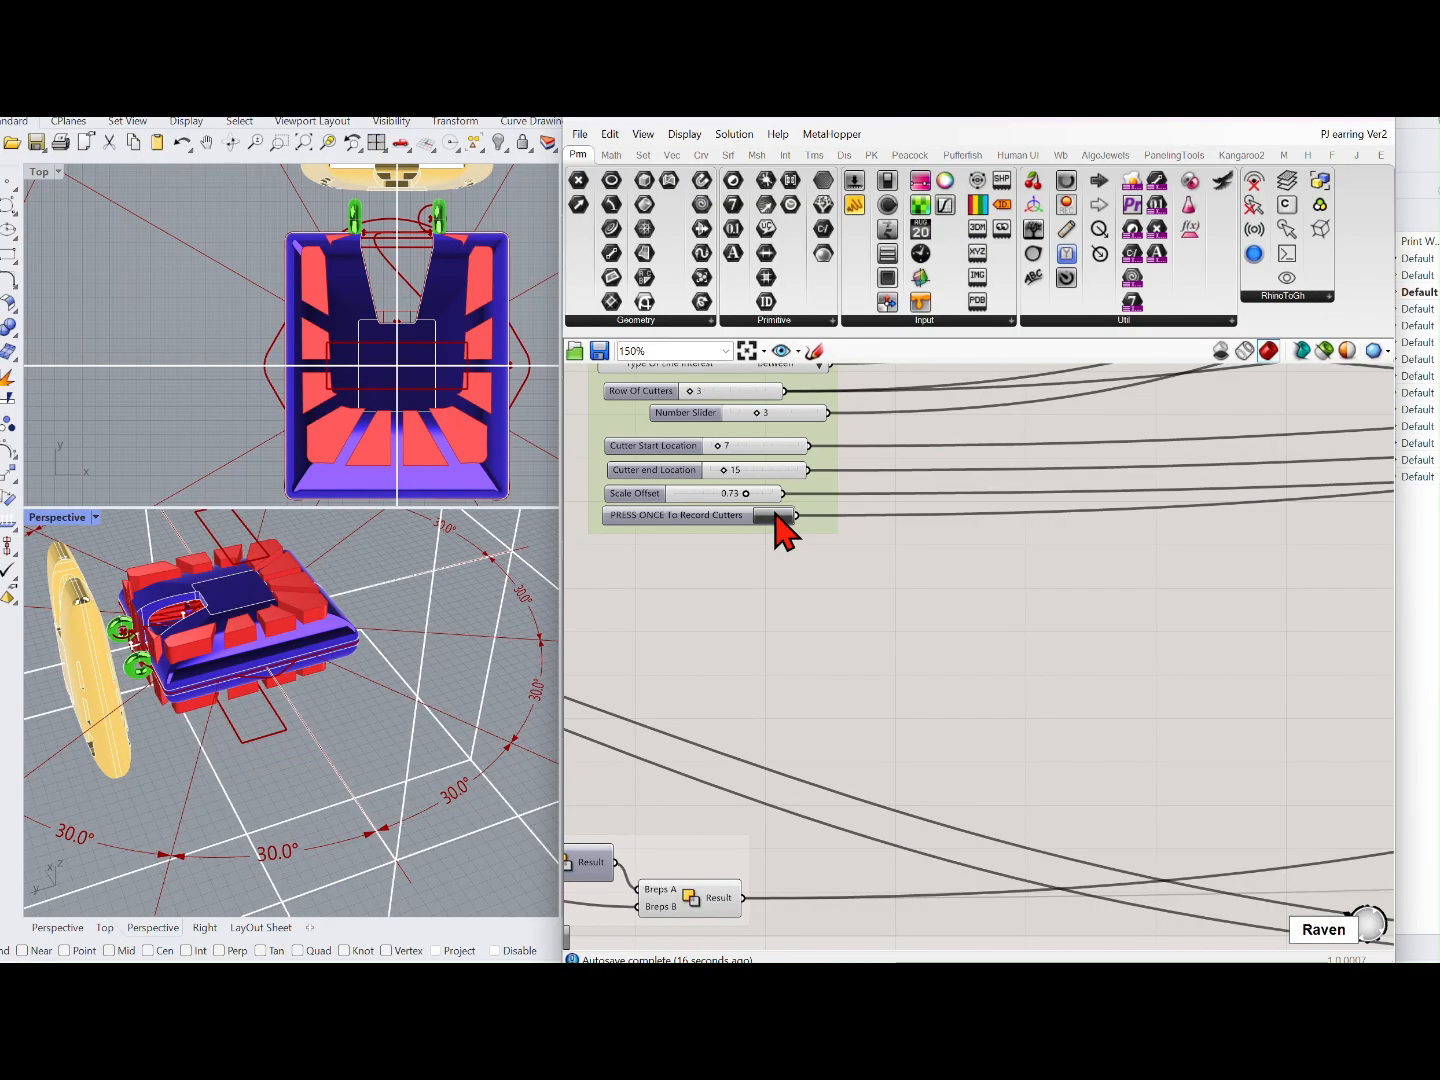
{"action": "scroll", "coordinate": [1015, 598], "scroll_direction": "down", "scroll_amount": 5}
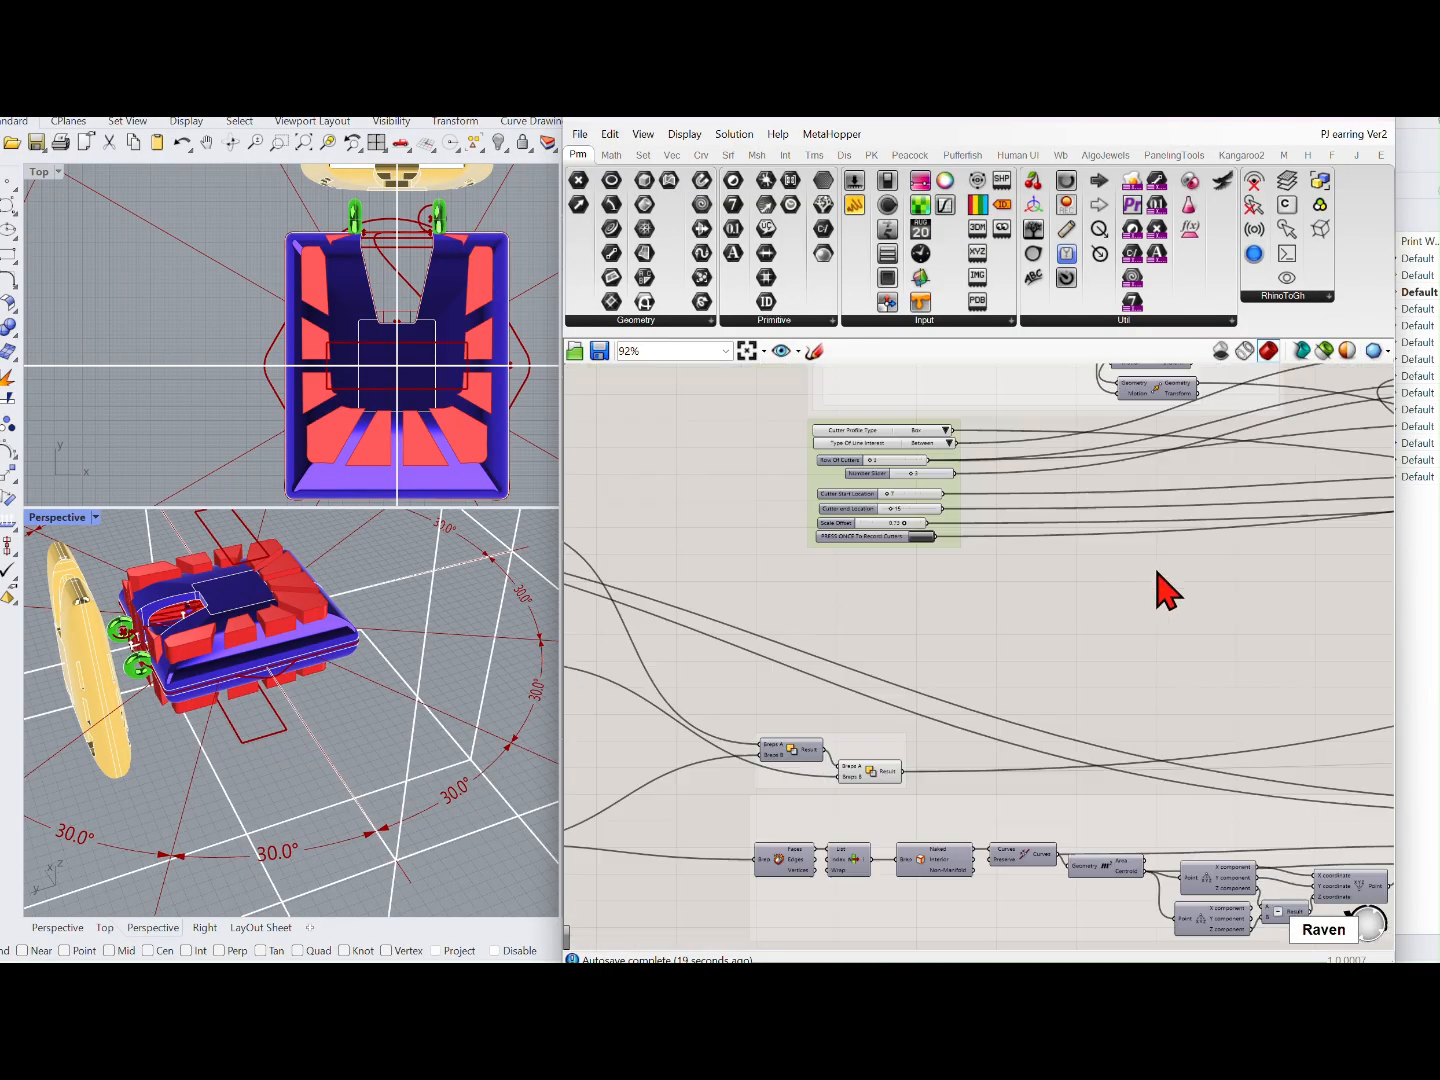
Step: Release the earring with the newly recorded cutters downstream through the Data Dam and check the result
{"action": "right_click_drag", "start_coordinate": [1163, 589], "coordinate": [890, 618]}
{"action": "scroll", "coordinate": [923, 596], "scroll_direction": "up", "scroll_amount": 4}
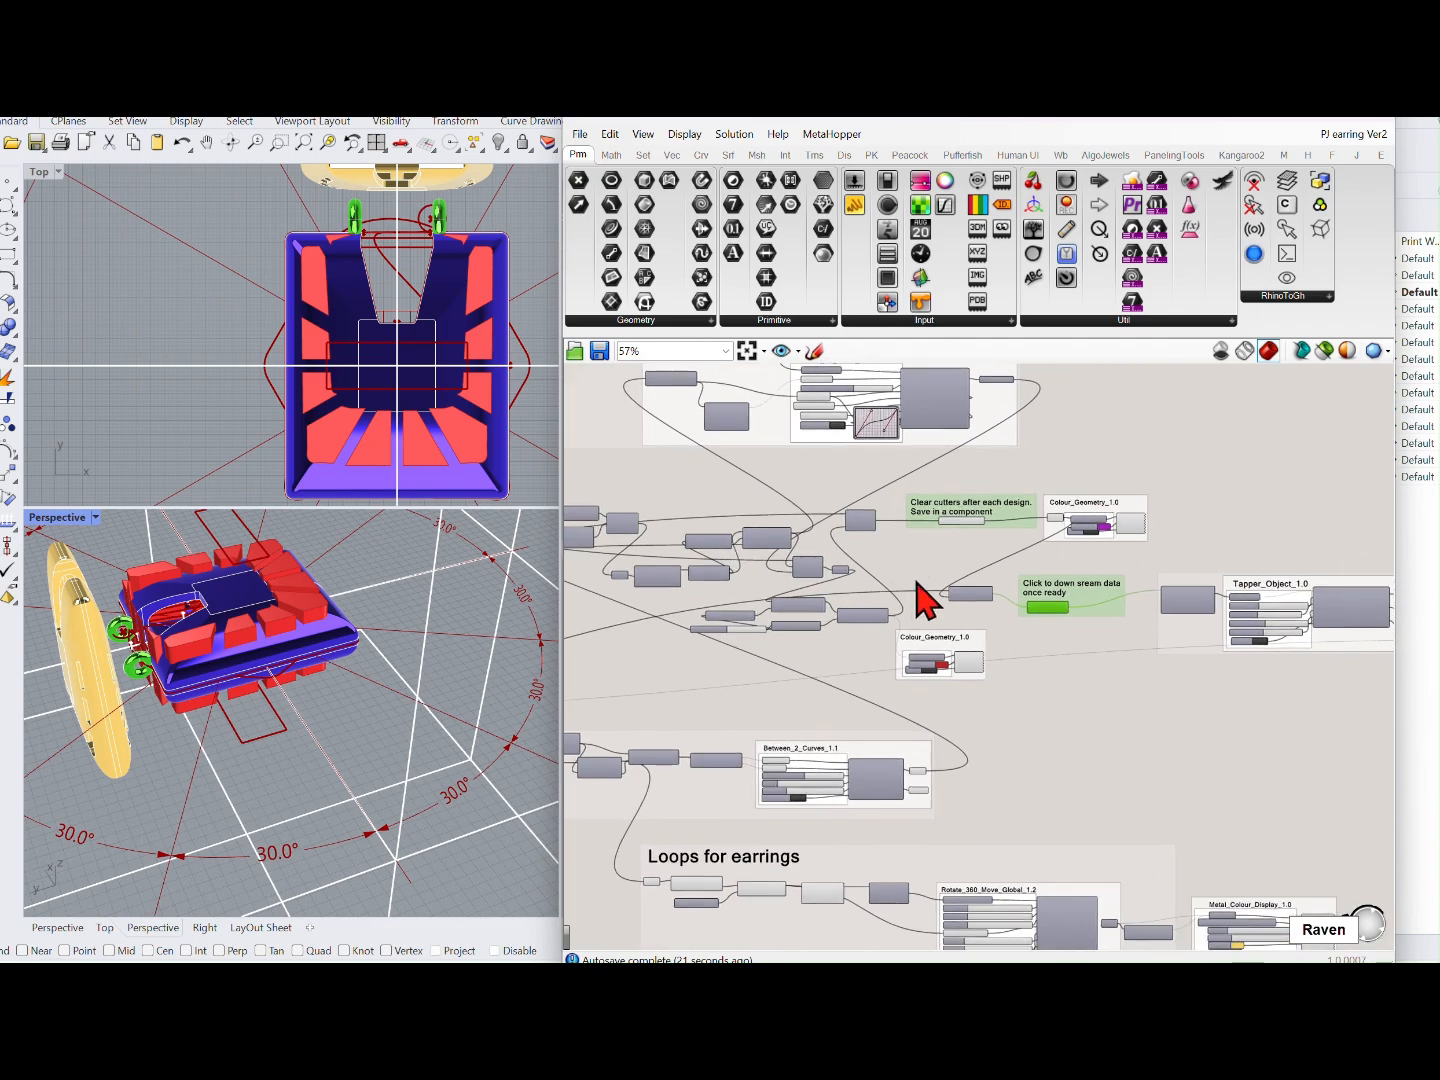
{"action": "right_click_drag", "start_coordinate": [1097, 565], "coordinate": [841, 559]}
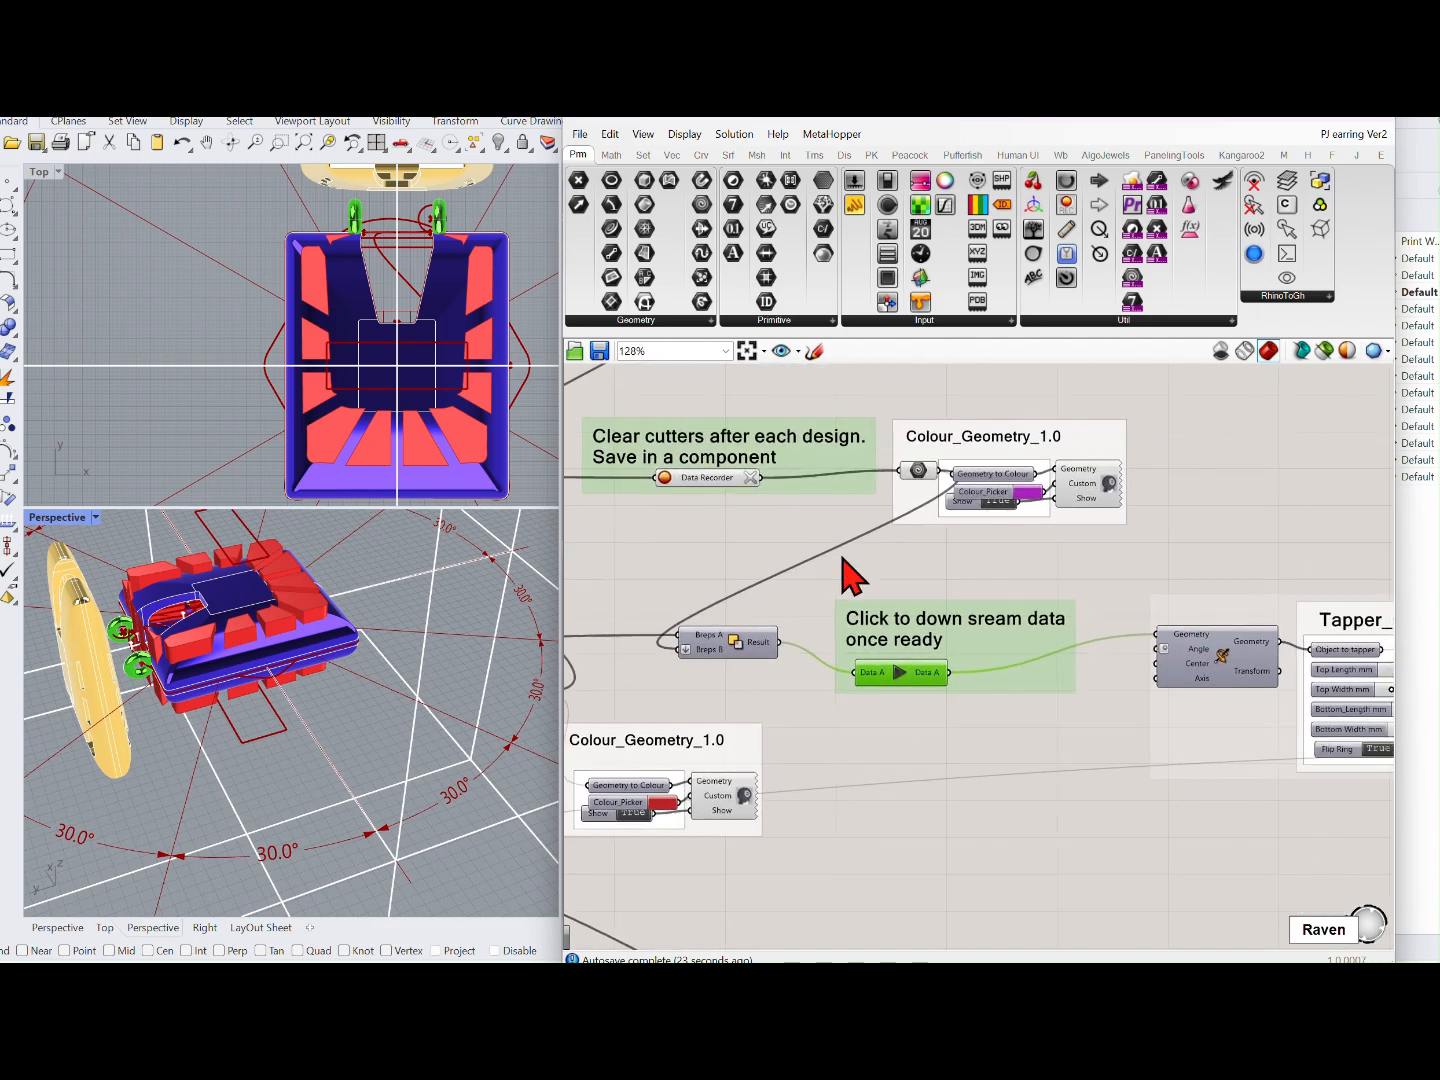
{"action": "scroll", "coordinate": [893, 635], "scroll_direction": "up", "scroll_amount": 1}
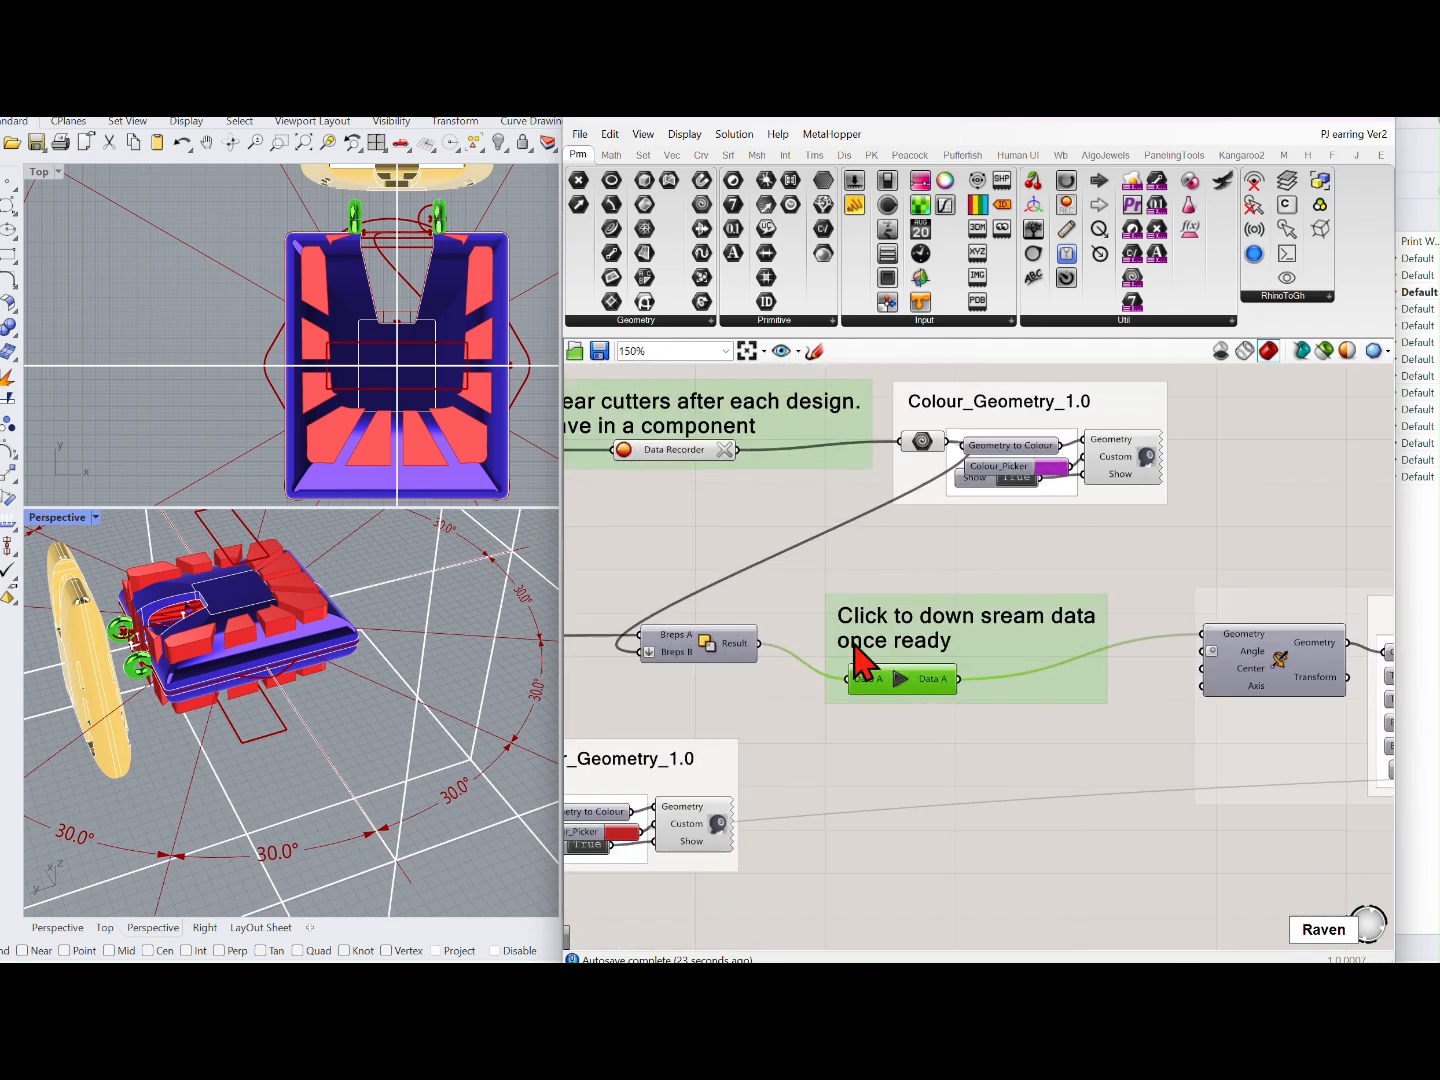
{"action": "left_click", "coordinate": [899, 678]}
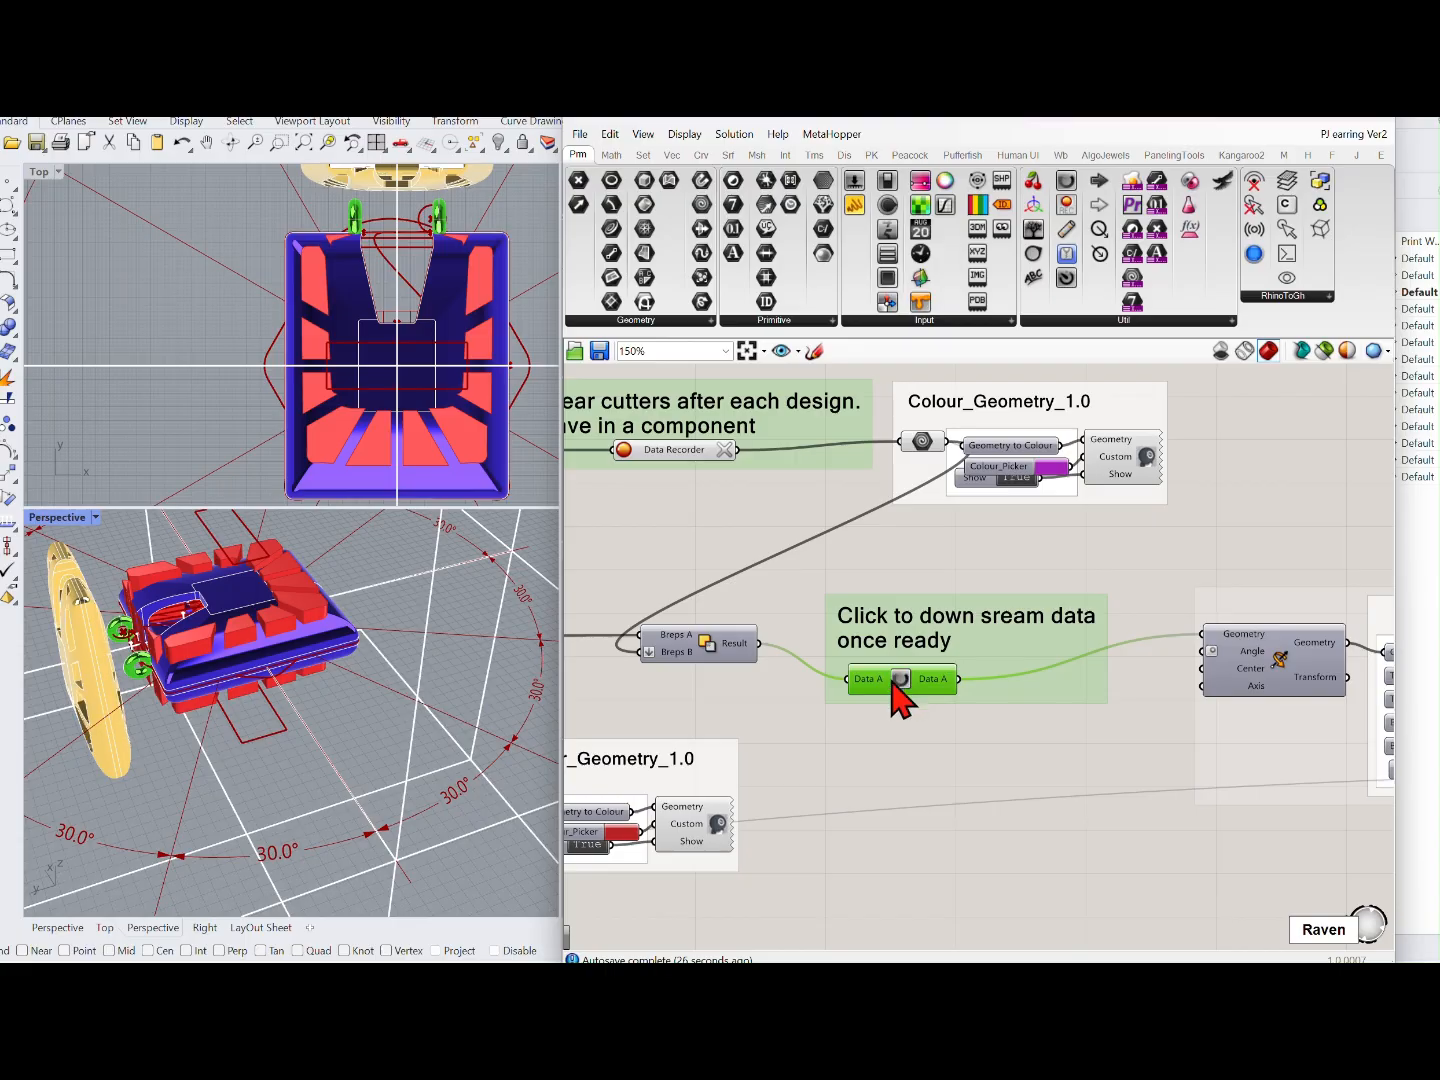
{"action": "mouse_move", "coordinate": [411, 701]}
{"action": "right_mouse_down"}
{"action": "mouse_move", "coordinate": [395, 659]}
{"action": "mouse_move", "coordinate": [476, 604]}
{"action": "mouse_move", "coordinate": [509, 616]}
{"action": "mouse_move", "coordinate": [514, 633]}
{"action": "mouse_move", "coordinate": [450, 643]}
{"action": "mouse_move", "coordinate": [379, 686]}
{"action": "mouse_move", "coordinate": [350, 677]}
{"action": "mouse_move", "coordinate": [414, 675]}
{"action": "right_mouse_up"}
Step: Reduce the Bottom_Length and increase the Top Length in Tapper_Object_1.0 so the earring narrows downwards
{"action": "scroll", "coordinate": [907, 627], "scroll_direction": "down", "scroll_amount": 5}
{"action": "right_click_drag", "start_coordinate": [1173, 689], "coordinate": [922, 656]}
{"action": "scroll", "coordinate": [922, 650], "scroll_direction": "up", "scroll_amount": 4}
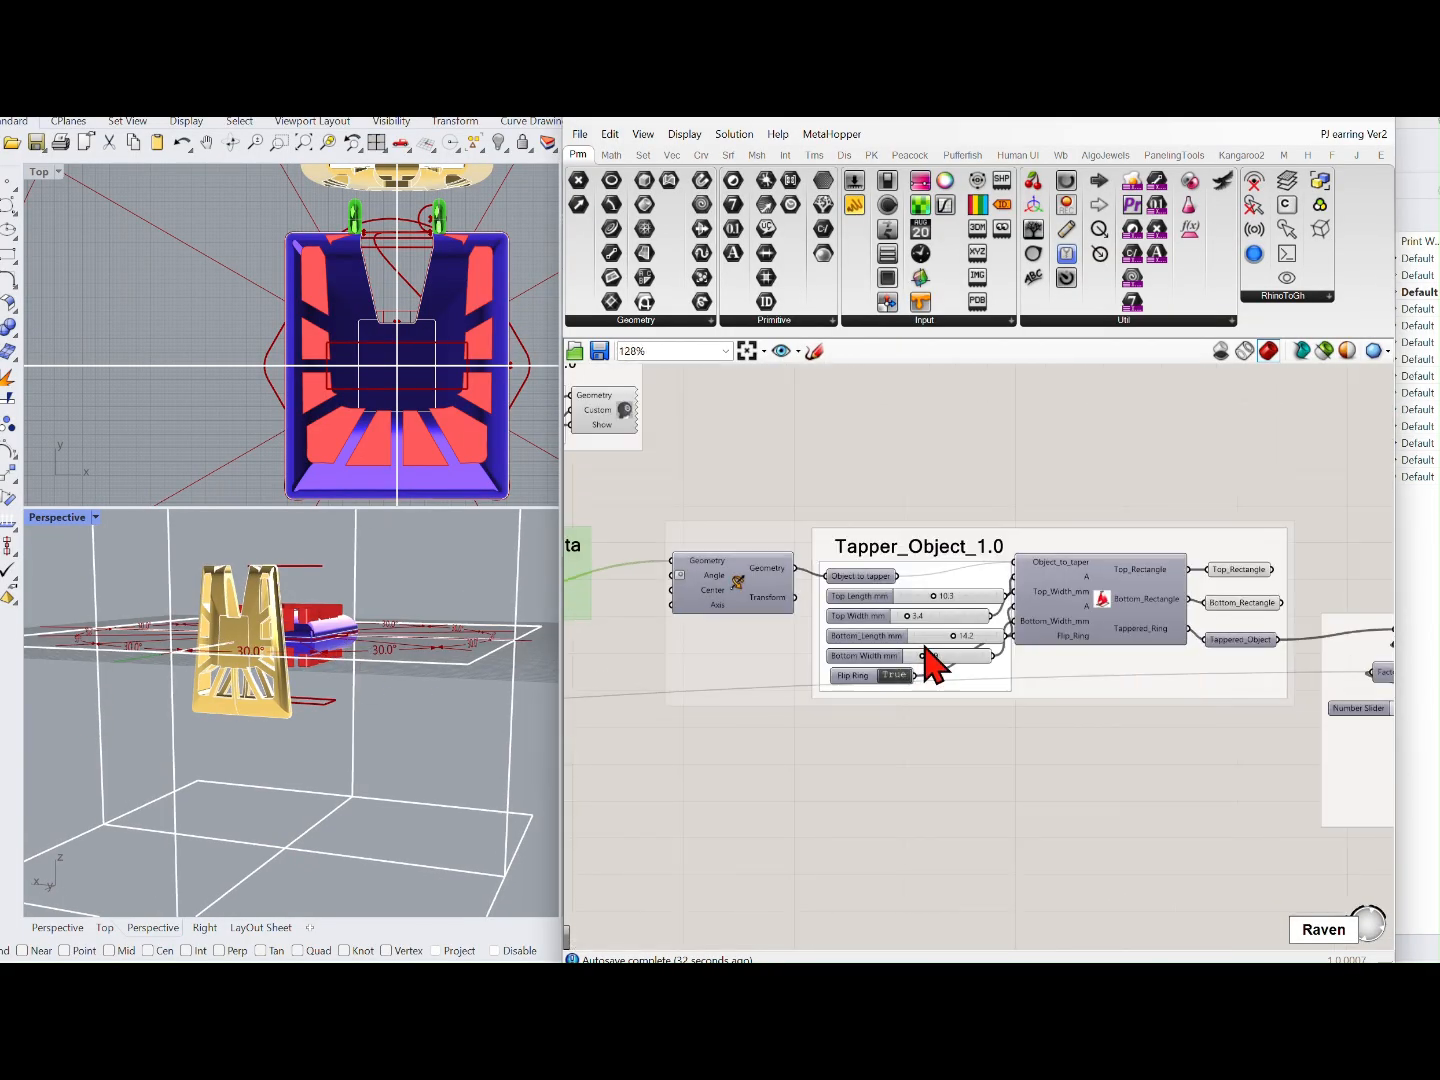
{"action": "scroll", "coordinate": [900, 671], "scroll_direction": "up", "scroll_amount": 4}
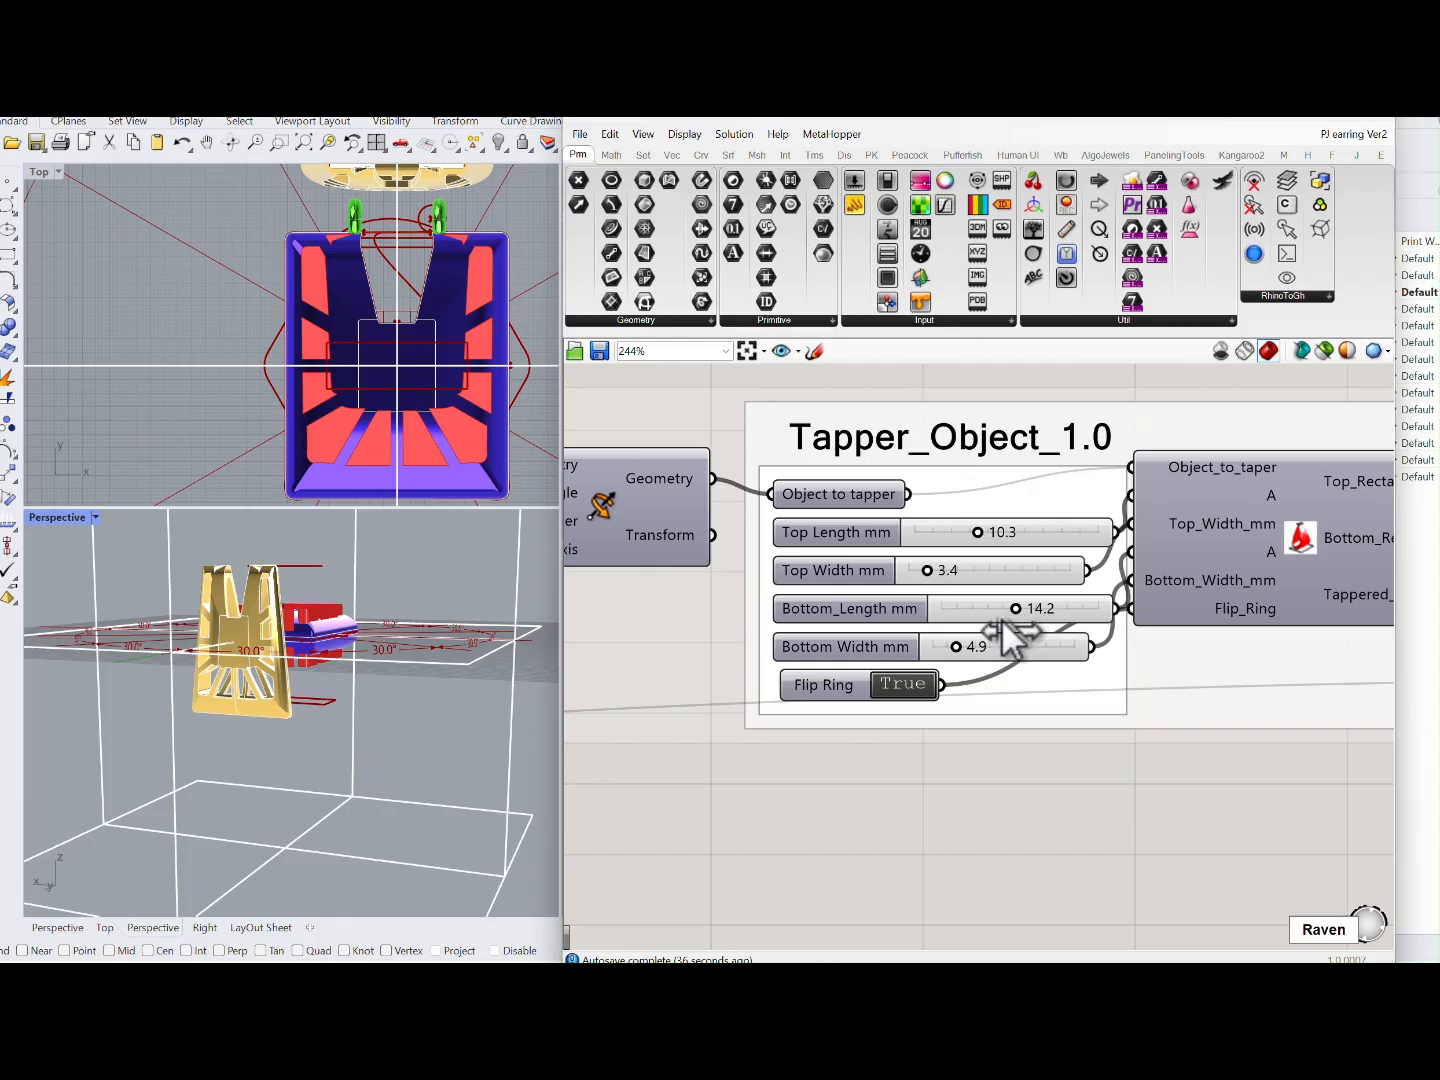
{"action": "left_click_drag", "start_coordinate": [1012, 618], "coordinate": [971, 622]}
{"action": "left_click_drag", "start_coordinate": [978, 533], "coordinate": [1014, 537]}
{"action": "right_click_drag", "start_coordinate": [500, 690], "coordinate": [455, 735]}
Step: Examine the Metal_Colour_Display groups after Tapper_Object_1.0 and inspect the tapered earring up close from different angles
{"action": "scroll", "coordinate": [925, 671], "scroll_direction": "down", "scroll_amount": 1}
{"action": "scroll", "coordinate": [917, 654], "scroll_direction": "down", "scroll_amount": 5}
{"action": "right_click_drag", "start_coordinate": [1026, 614], "coordinate": [668, 582]}
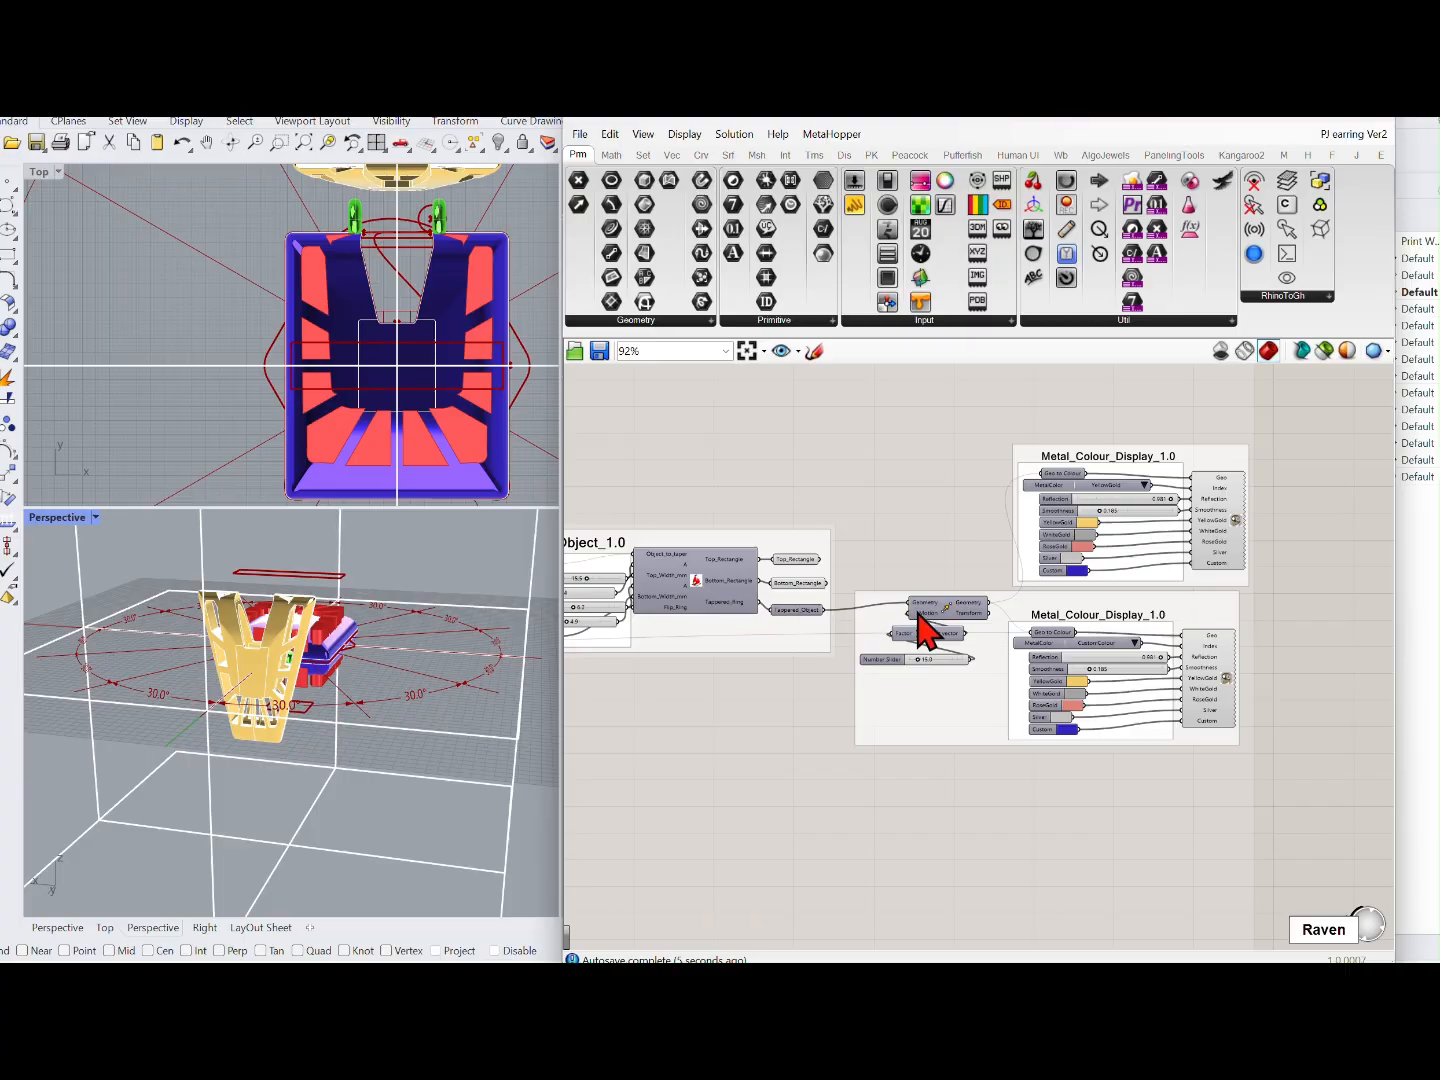
{"action": "scroll", "coordinate": [955, 634], "scroll_direction": "up", "scroll_amount": 3}
{"action": "scroll", "coordinate": [958, 634], "scroll_direction": "down", "scroll_amount": 1}
{"action": "scroll", "coordinate": [962, 650], "scroll_direction": "down", "scroll_amount": 6}
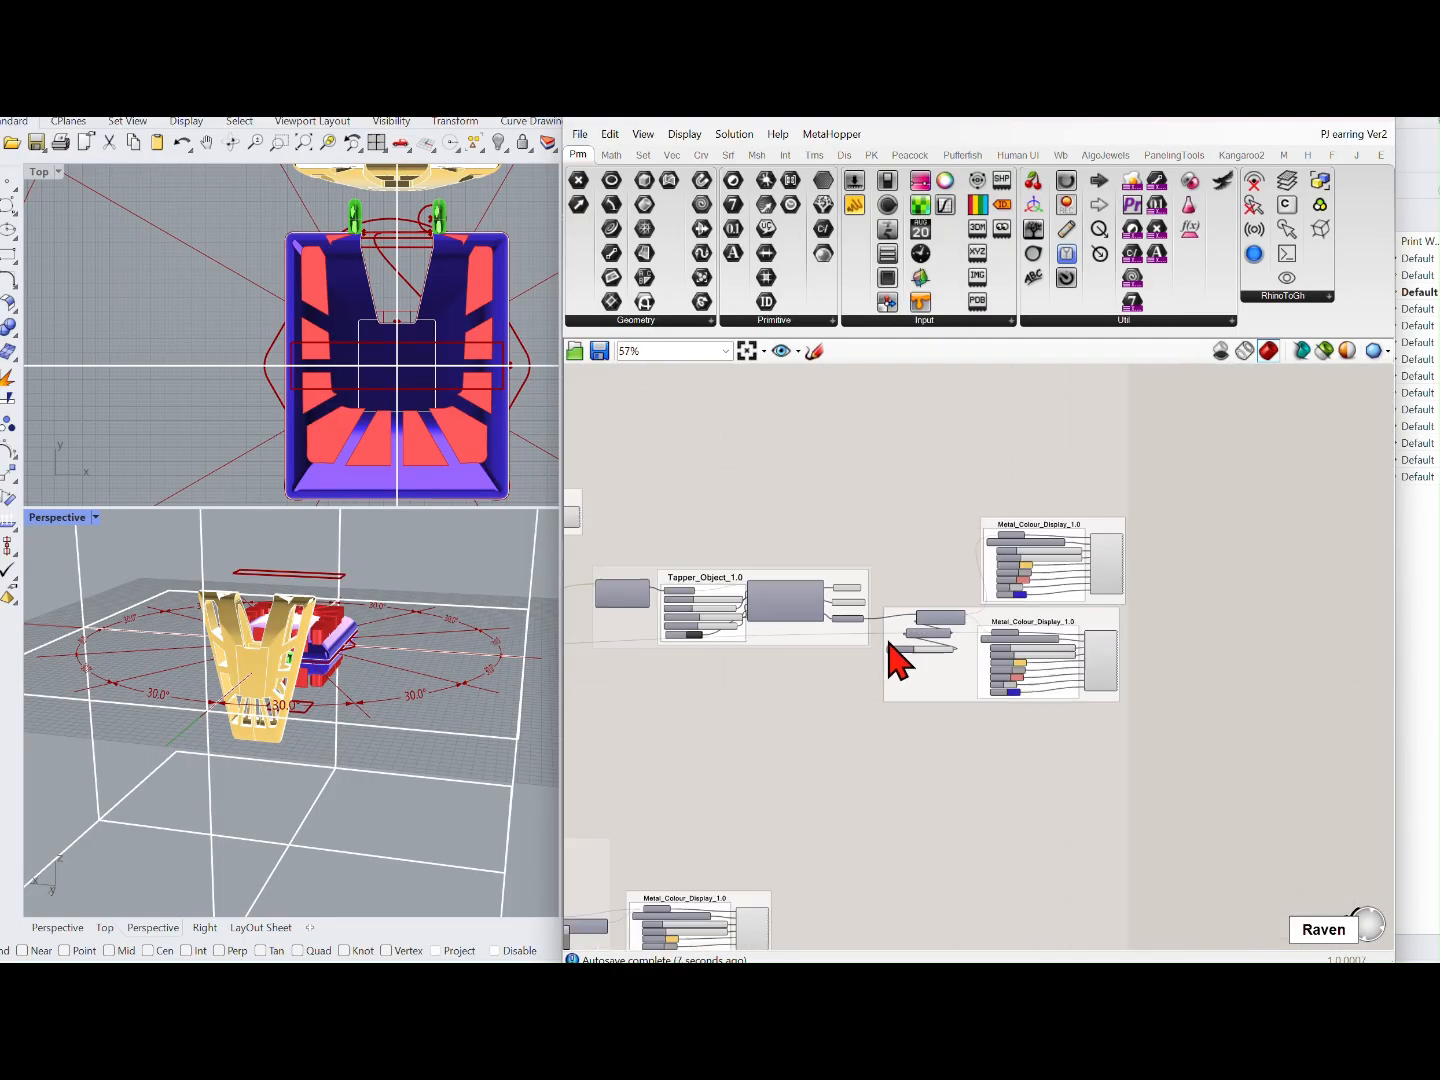
{"action": "right_click_drag", "start_coordinate": [375, 700], "coordinate": [319, 763]}
{"action": "scroll", "coordinate": [276, 668], "scroll_direction": "up", "scroll_amount": 7}
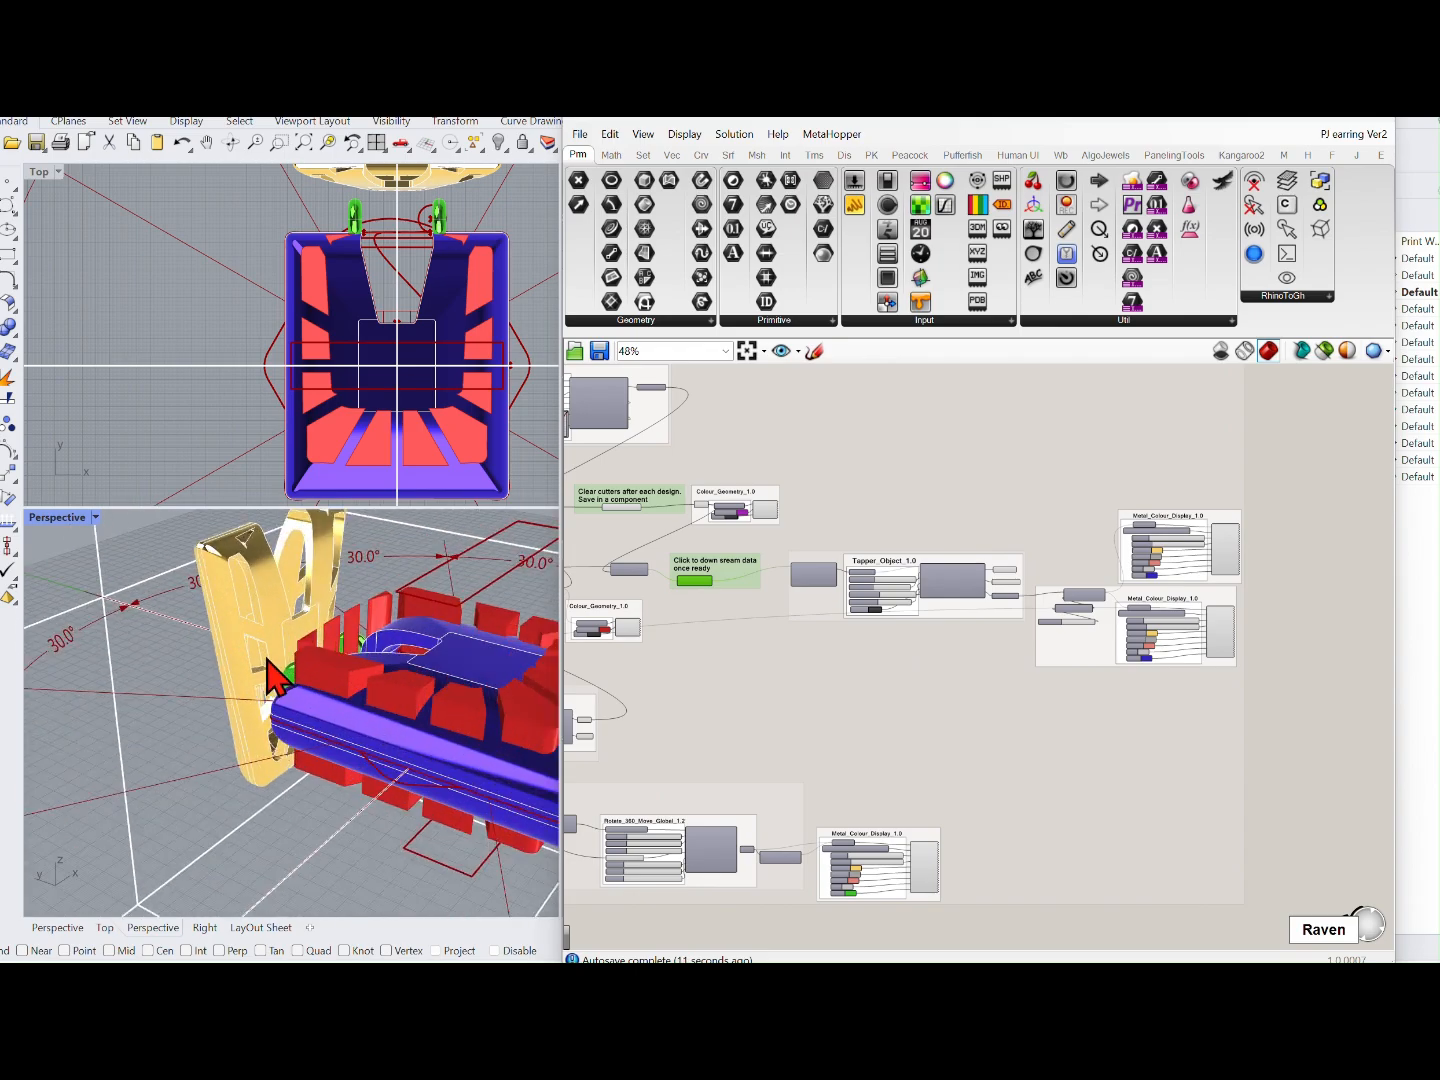
{"action": "right_click_drag", "start_coordinate": [271, 662], "coordinate": [139, 650]}
{"action": "scroll", "coordinate": [232, 607], "scroll_direction": "down", "scroll_amount": 8}
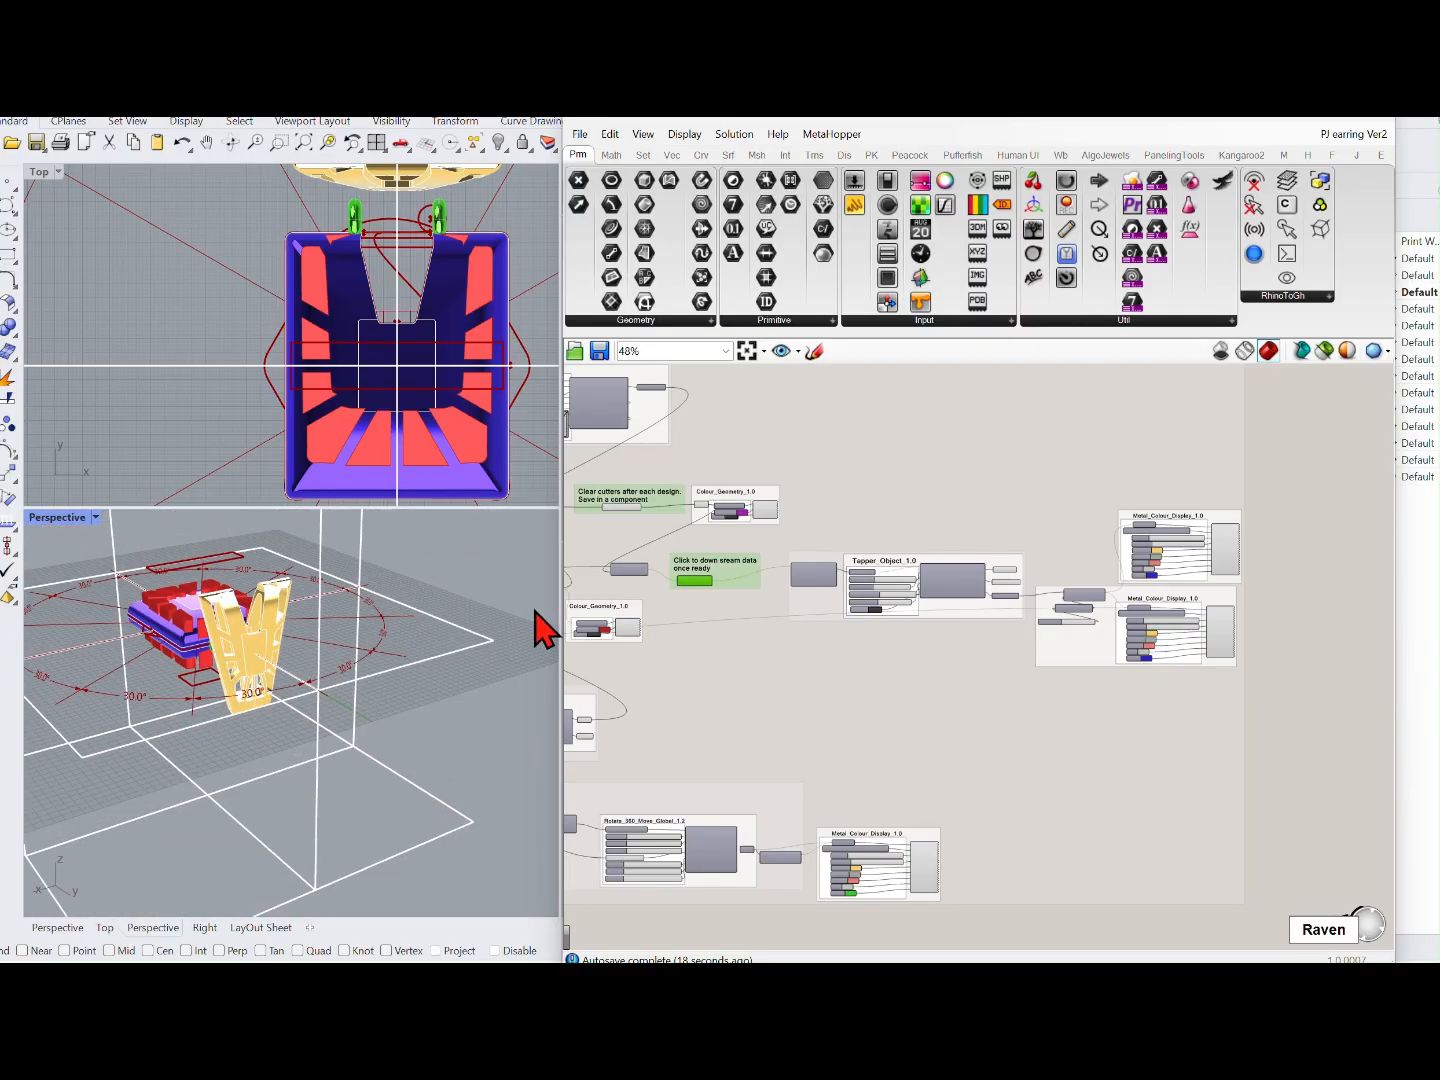
Step: Examine the group named Hollow Cutter to open earring and the matching opening in the tapered earring
{"action": "scroll", "coordinate": [535, 614], "scroll_direction": "down", "scroll_amount": 4}
{"action": "scroll", "coordinate": [376, 636], "scroll_direction": "up", "scroll_amount": 8}
{"action": "right_click_drag", "start_coordinate": [625, 640], "coordinate": [938, 630]}
{"action": "scroll", "coordinate": [938, 630], "scroll_direction": "down", "scroll_amount": 3}
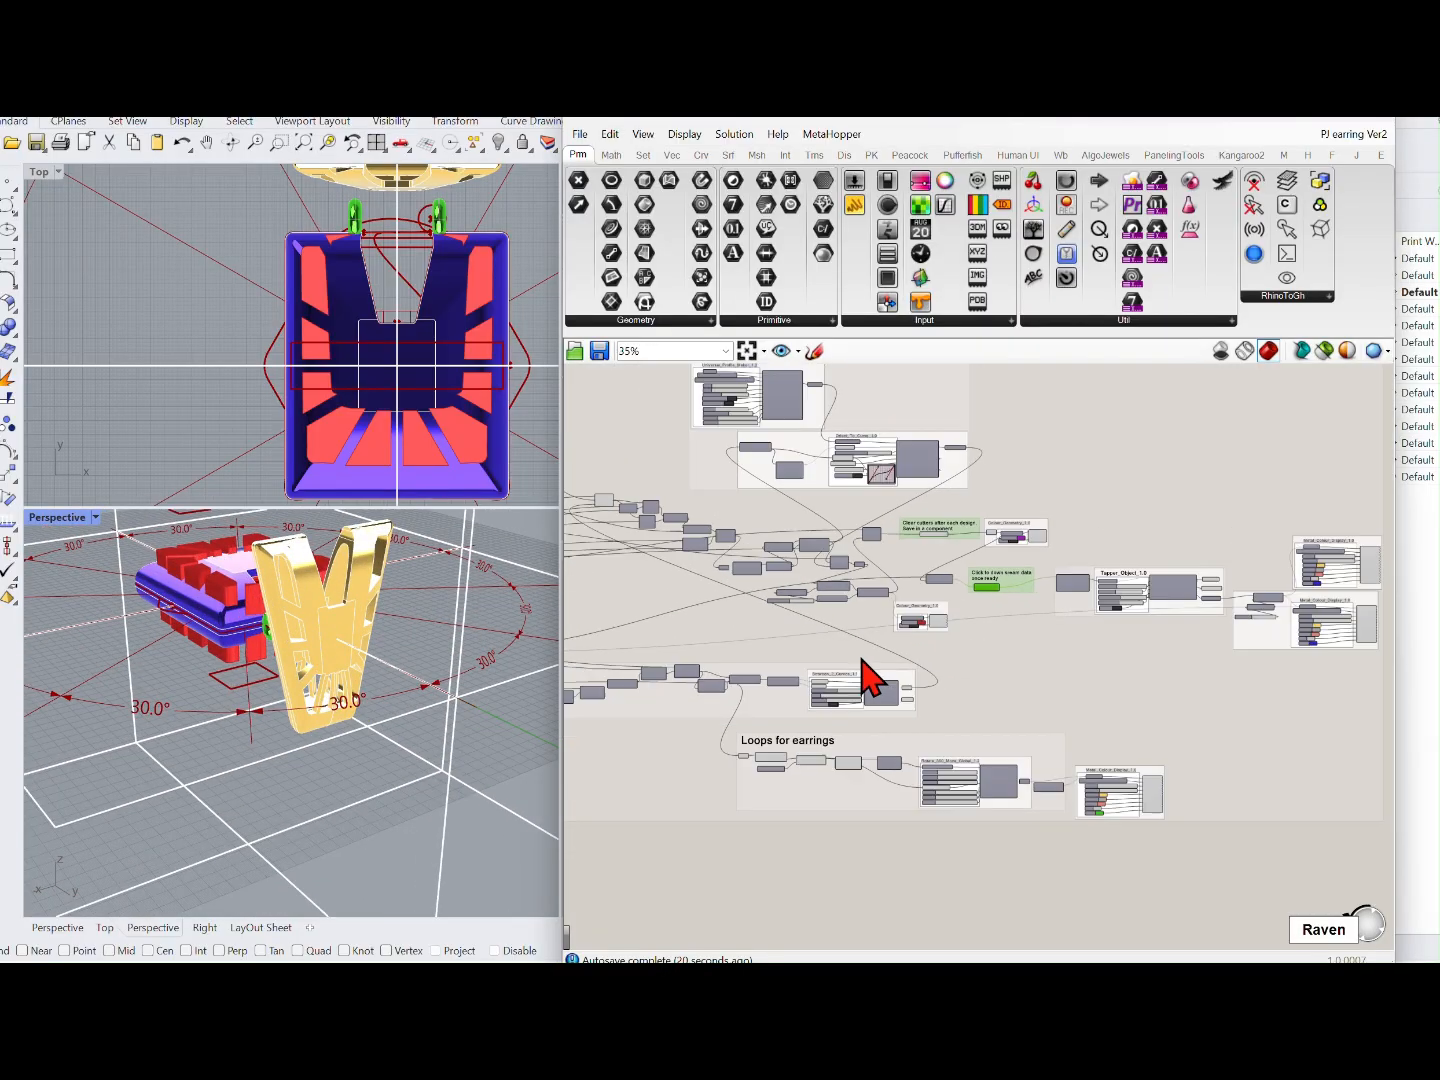
{"action": "scroll", "coordinate": [740, 689], "scroll_direction": "down", "scroll_amount": 3}
{"action": "right_click_drag", "start_coordinate": [740, 689], "coordinate": [1004, 668]}
{"action": "scroll", "coordinate": [795, 690], "scroll_direction": "up", "scroll_amount": 6}
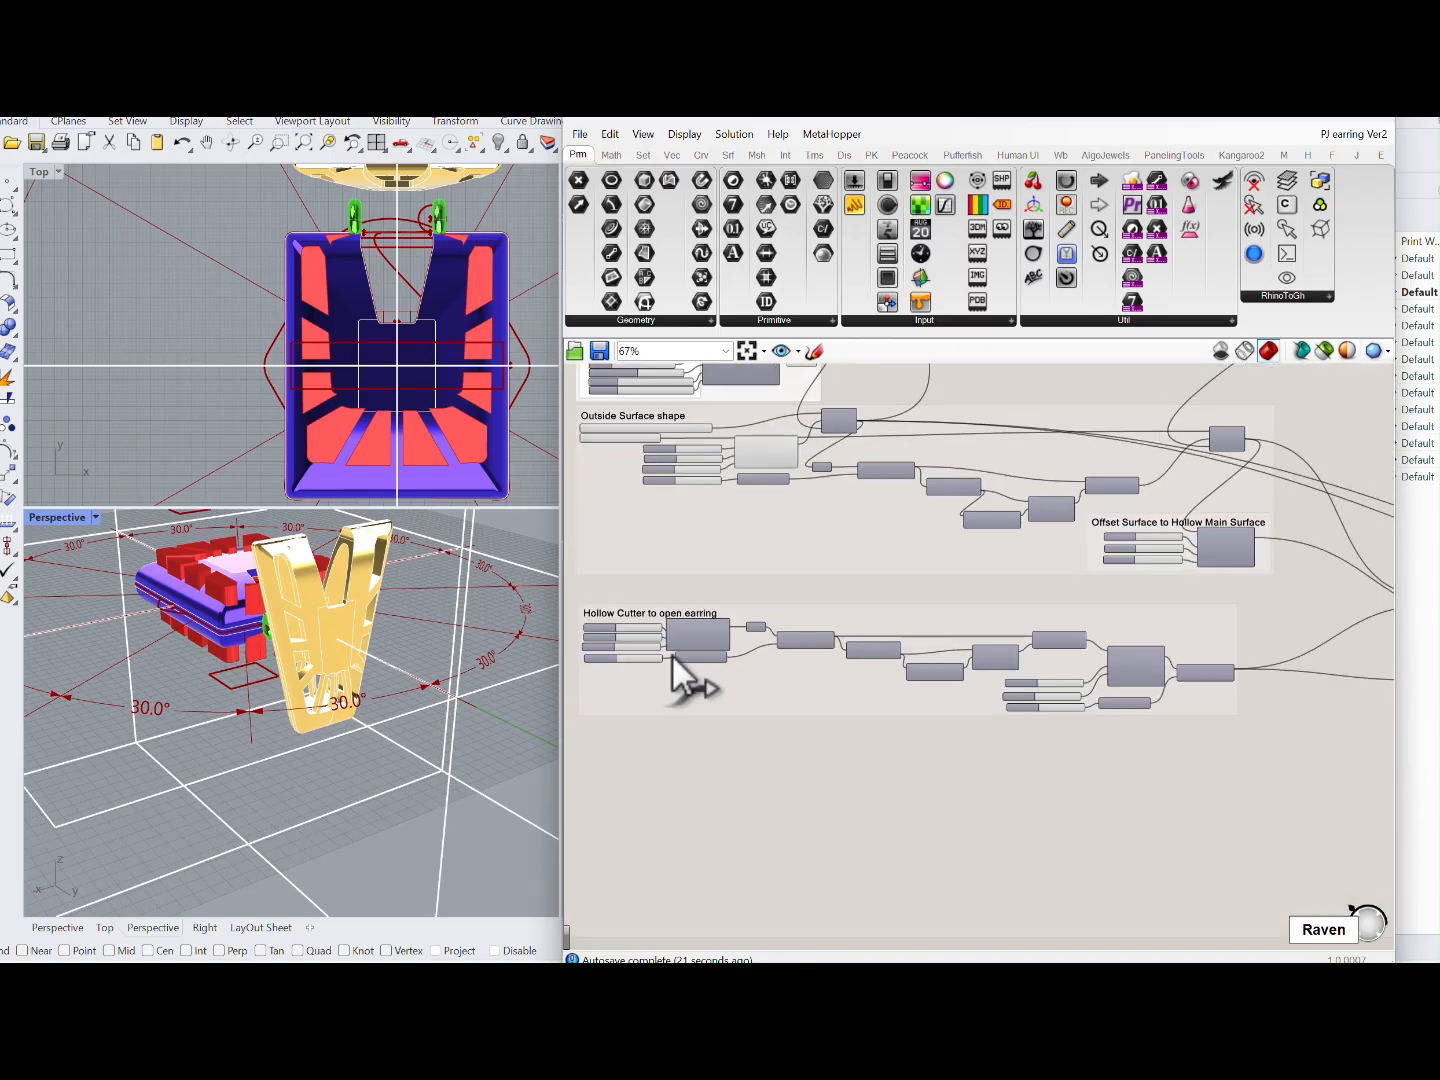
{"action": "scroll", "coordinate": [671, 659], "scroll_direction": "up", "scroll_amount": 2}
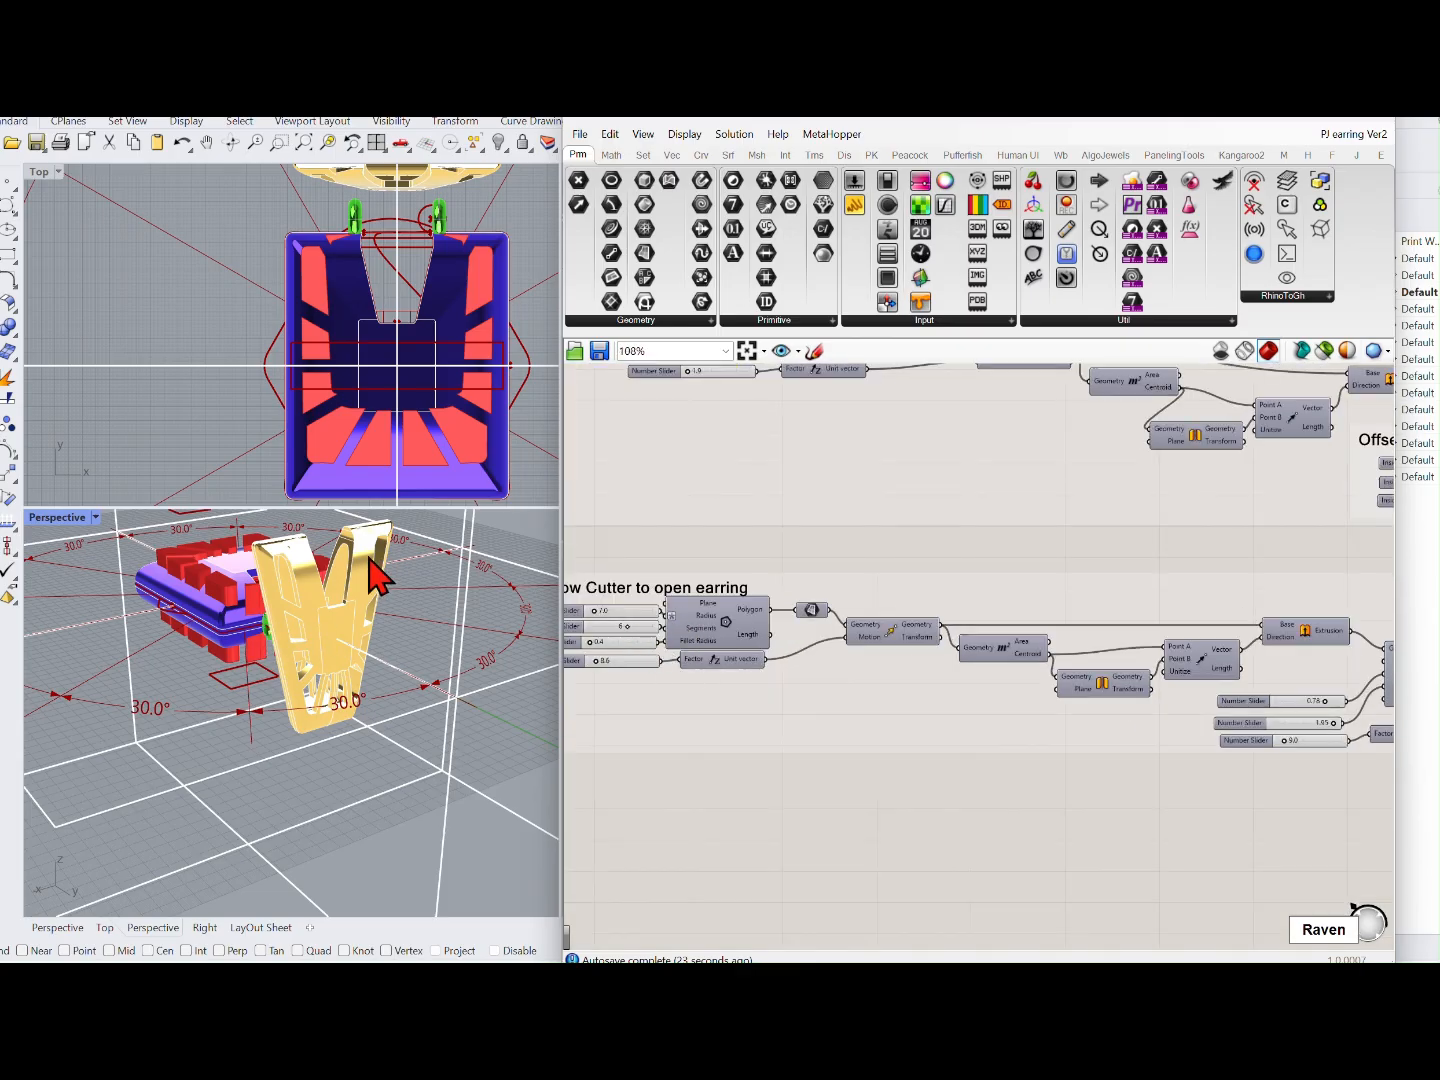
{"action": "mouse_move", "coordinate": [405, 581]}
{"action": "right_mouse_down"}
{"action": "mouse_move", "coordinate": [420, 596]}
{"action": "mouse_move", "coordinate": [356, 573]}
{"action": "mouse_move", "coordinate": [419, 589]}
{"action": "right_mouse_up"}
{"action": "scroll", "coordinate": [363, 578], "scroll_direction": "up", "scroll_amount": 9}
{"action": "scroll", "coordinate": [727, 658], "scroll_direction": "down", "scroll_amount": 2}
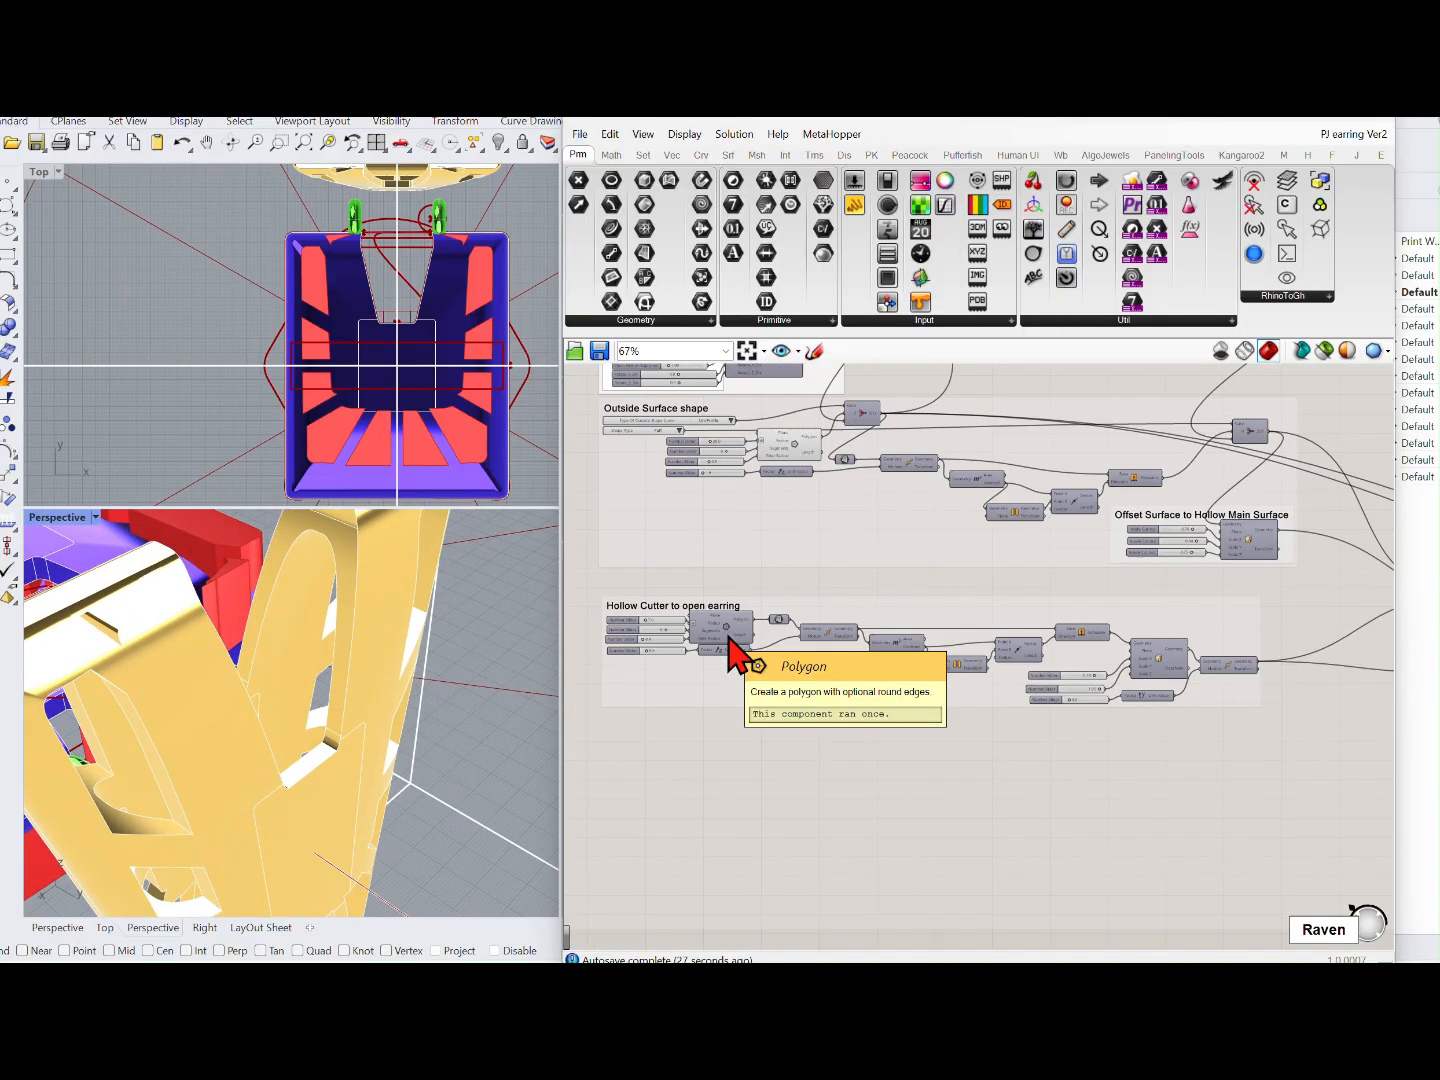
Step: Realign the Scale Y and Y-movement sliders beneath the Scale X slider in the Hollow Cutter to open earring group
{"action": "scroll", "coordinate": [855, 675], "scroll_direction": "up", "scroll_amount": 3}
{"action": "scroll", "coordinate": [884, 697], "scroll_direction": "up", "scroll_amount": 2}
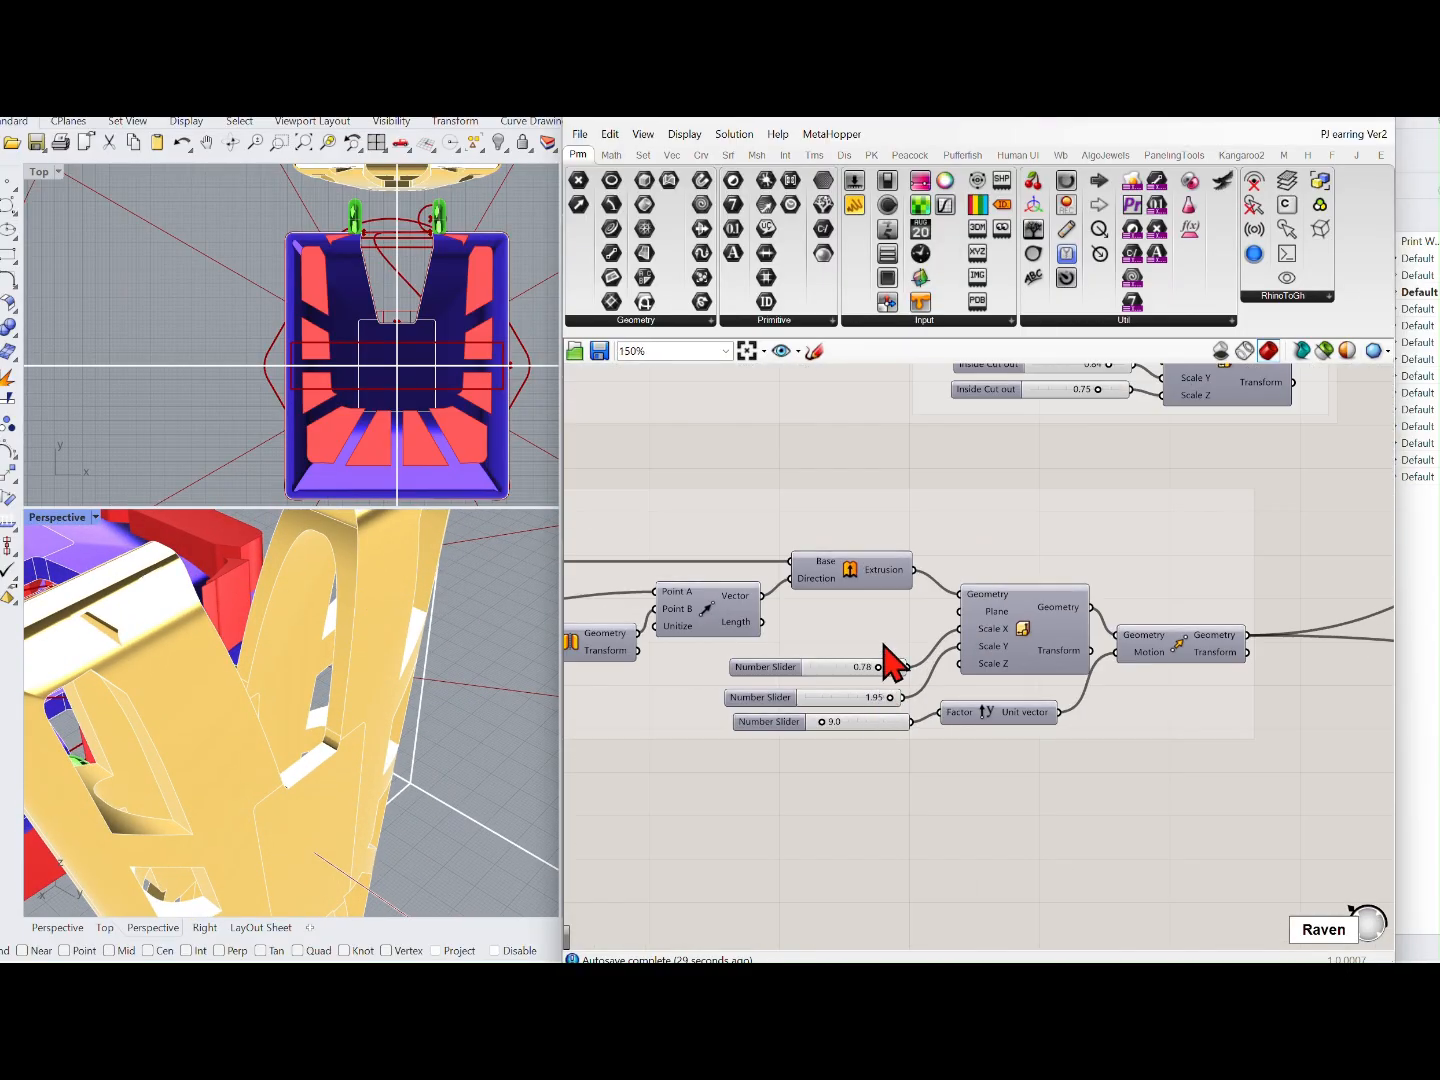
{"action": "left_click_drag", "start_coordinate": [787, 688], "coordinate": [781, 717]}
{"action": "left_click", "coordinate": [779, 720]}
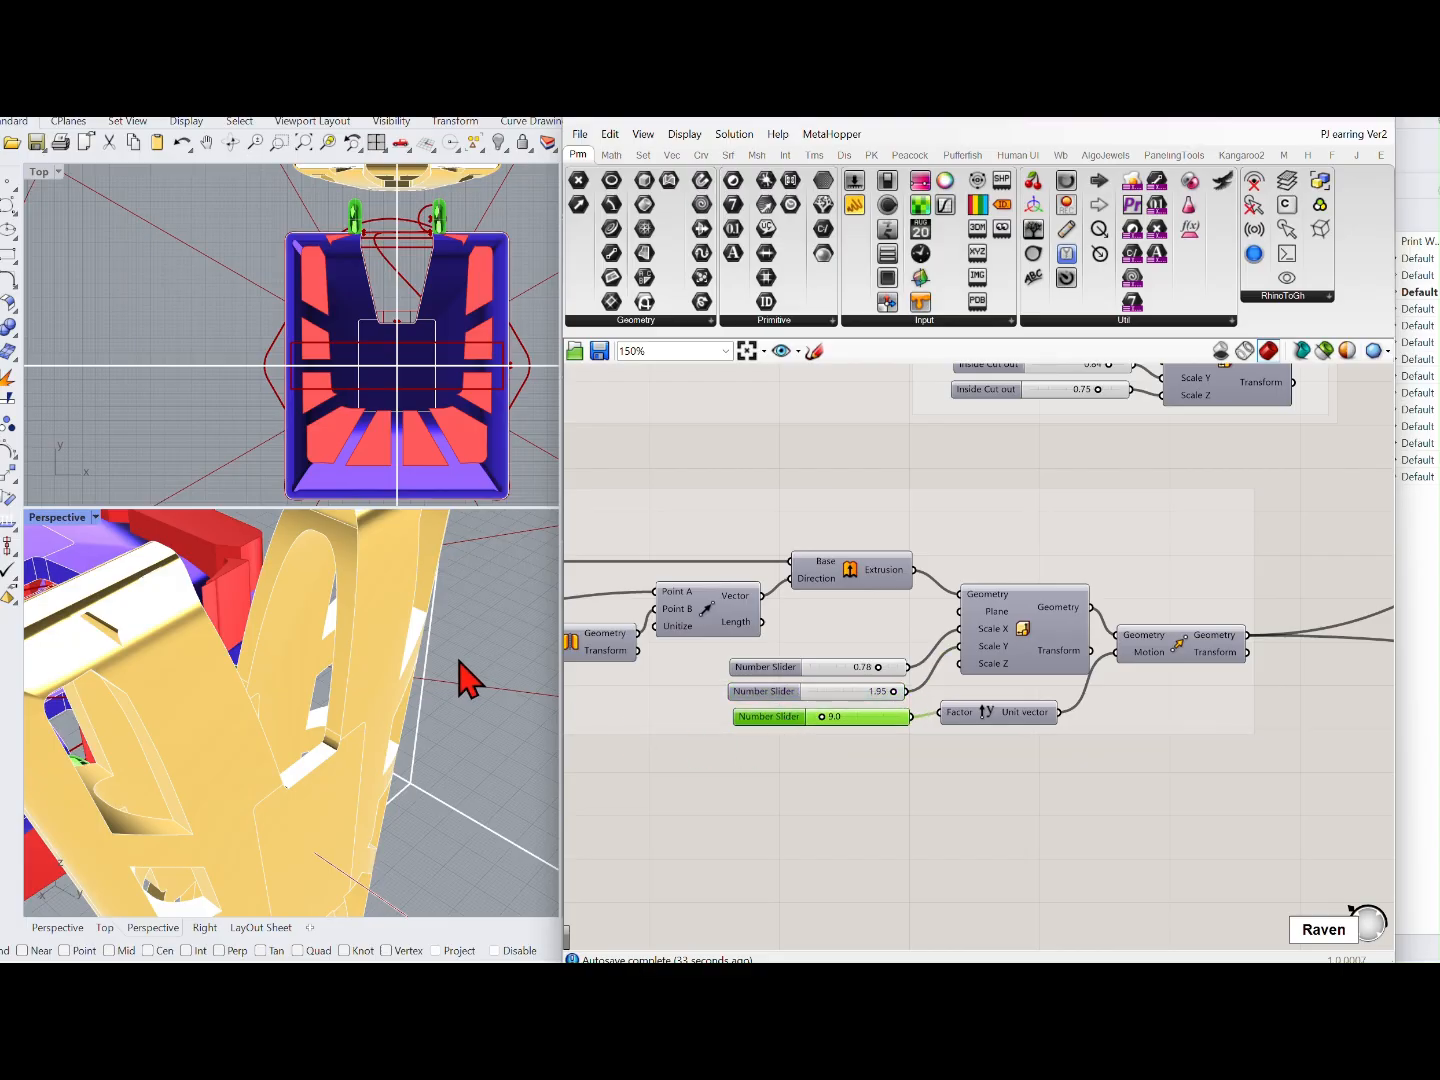
Step: Inspect the opening in the gold earring from different angles and examine the Offset Surface to Hollow Main Surface group
{"action": "right_click_drag", "start_coordinate": [464, 680], "coordinate": [435, 626]}
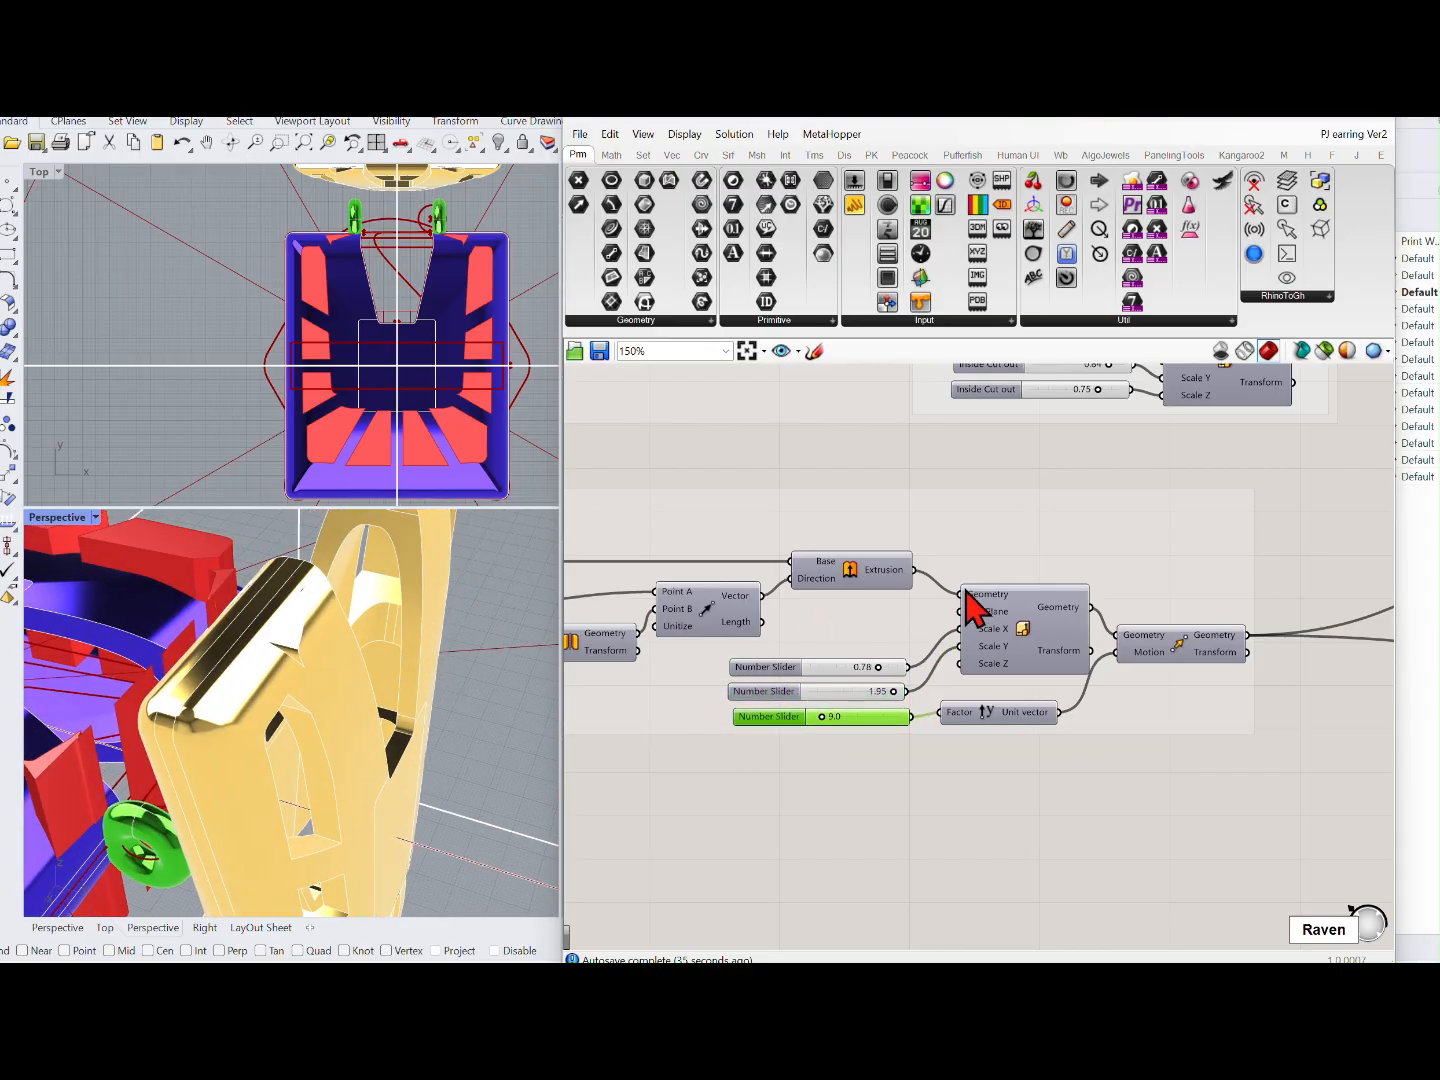
{"action": "scroll", "coordinate": [1022, 571], "scroll_direction": "down", "scroll_amount": 2}
{"action": "right_click_drag", "start_coordinate": [1028, 572], "coordinate": [976, 665]}
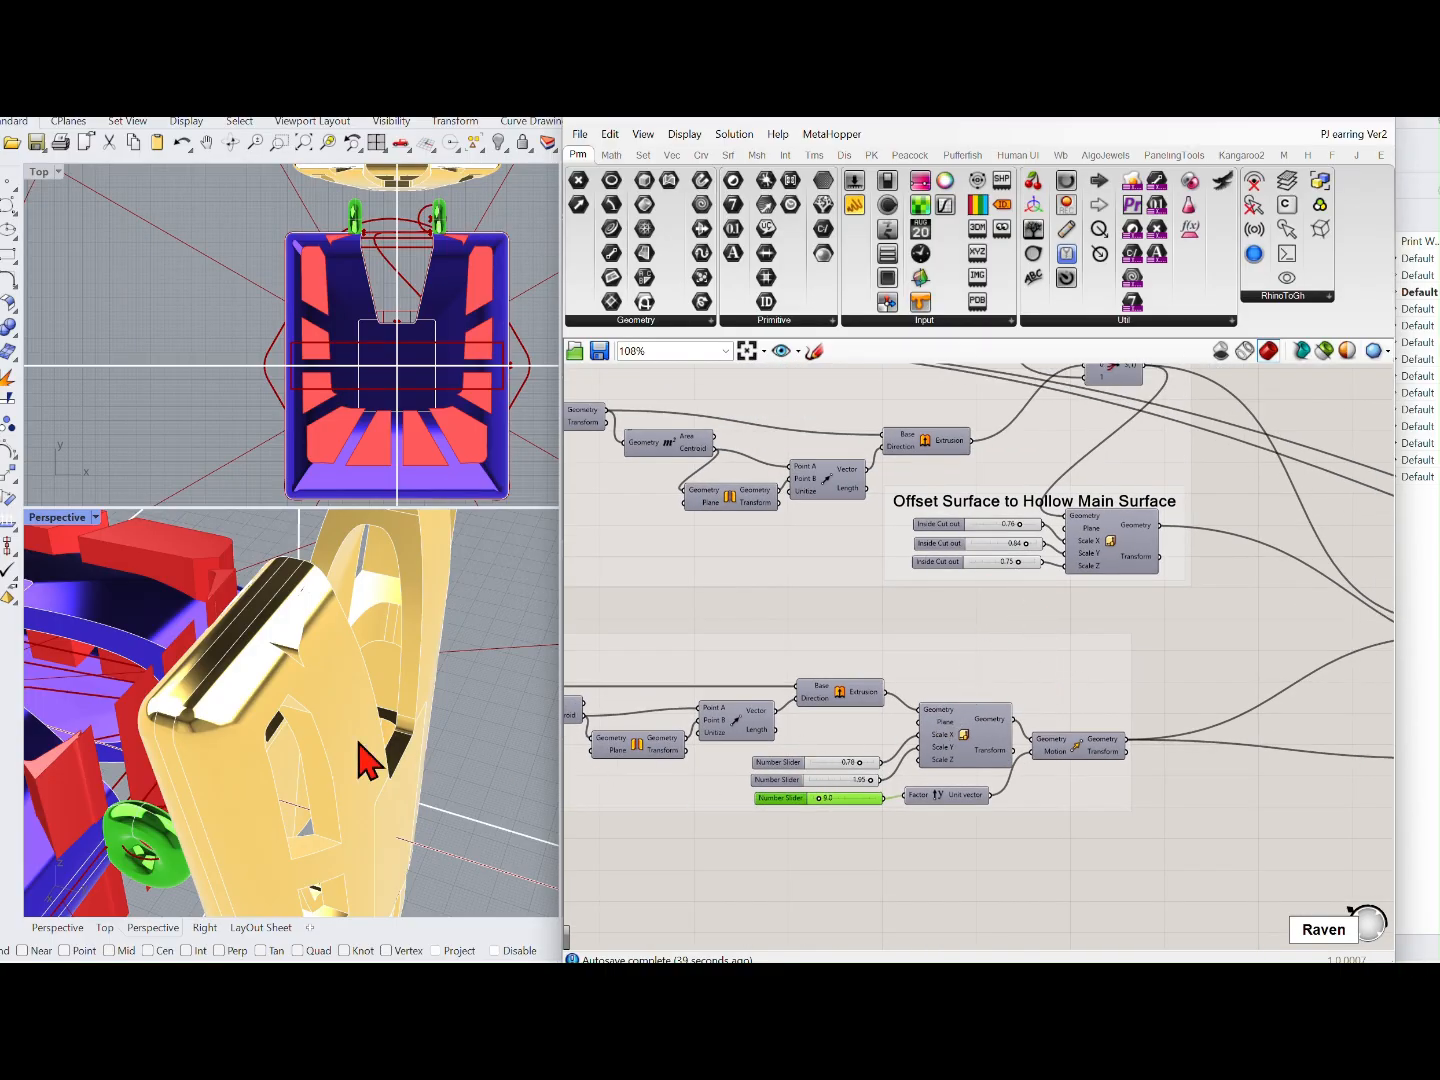
{"action": "right_click_drag", "start_coordinate": [360, 745], "coordinate": [277, 661]}
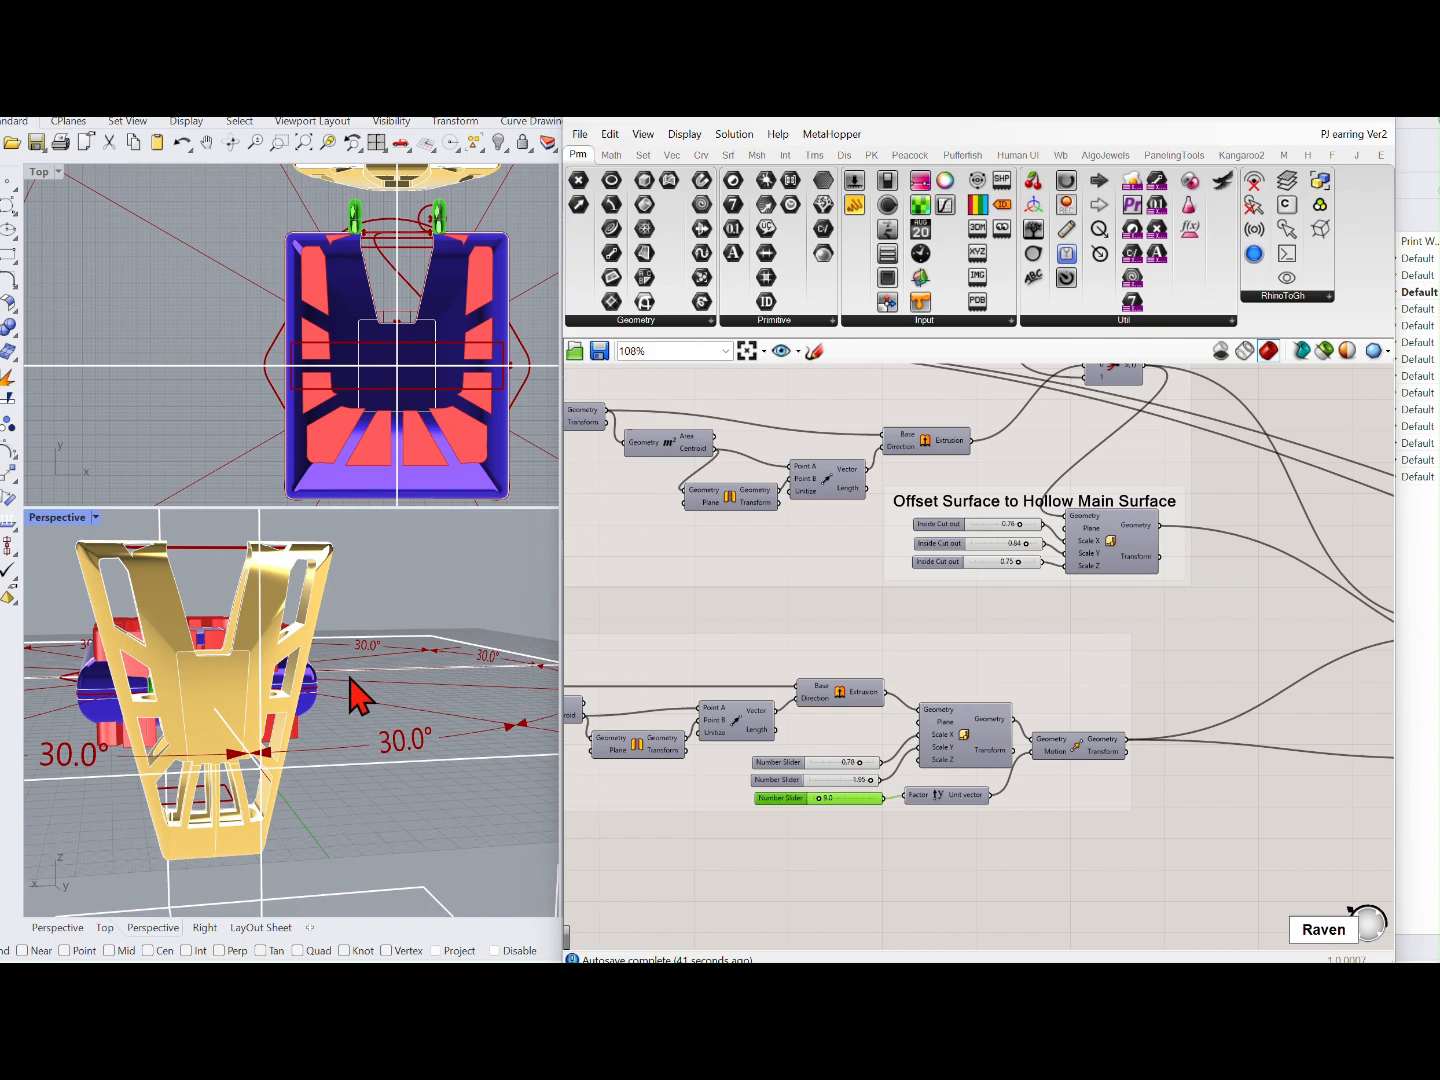
{"action": "scroll", "coordinate": [420, 374], "scroll_direction": "up", "scroll_amount": 5}
{"action": "right_click_drag", "start_coordinate": [738, 630], "coordinate": [1086, 662]}
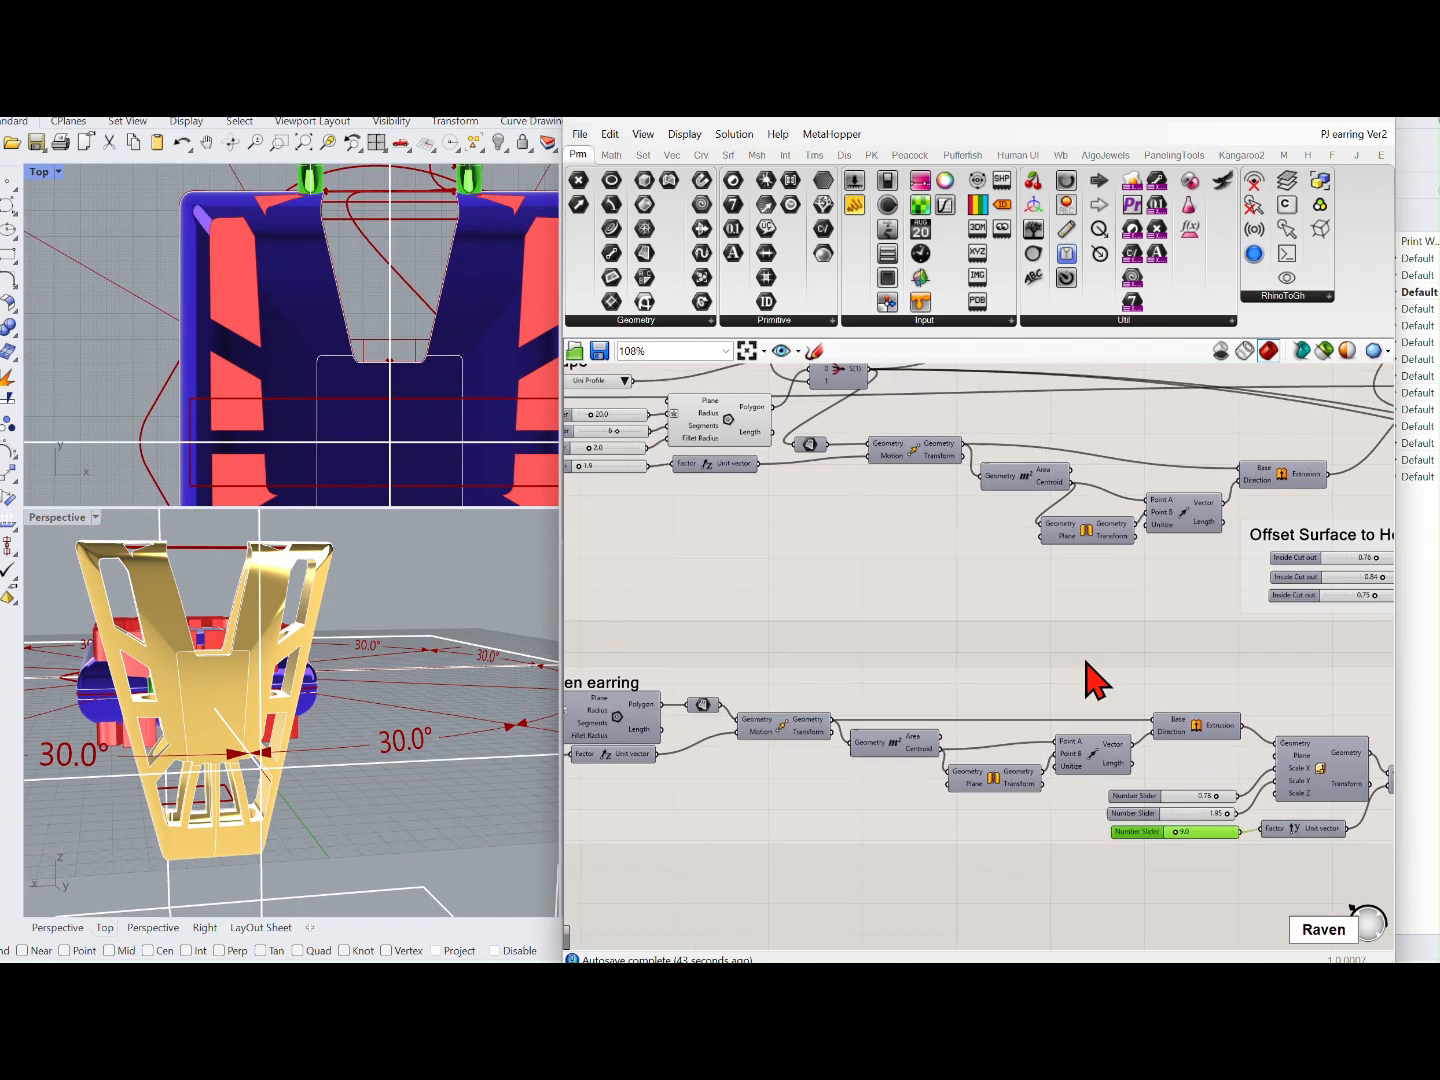
Step: Set the Unit Z factor in the Hollow Cutter to open earring group to 23.1
{"action": "scroll", "coordinate": [887, 723], "scroll_direction": "down", "scroll_amount": 2}
{"action": "right_click_drag", "start_coordinate": [815, 704], "coordinate": [851, 691]}
{"action": "scroll", "coordinate": [676, 744], "scroll_direction": "up", "scroll_amount": 4}
{"action": "right_click_drag", "start_coordinate": [661, 765], "coordinate": [745, 765]}
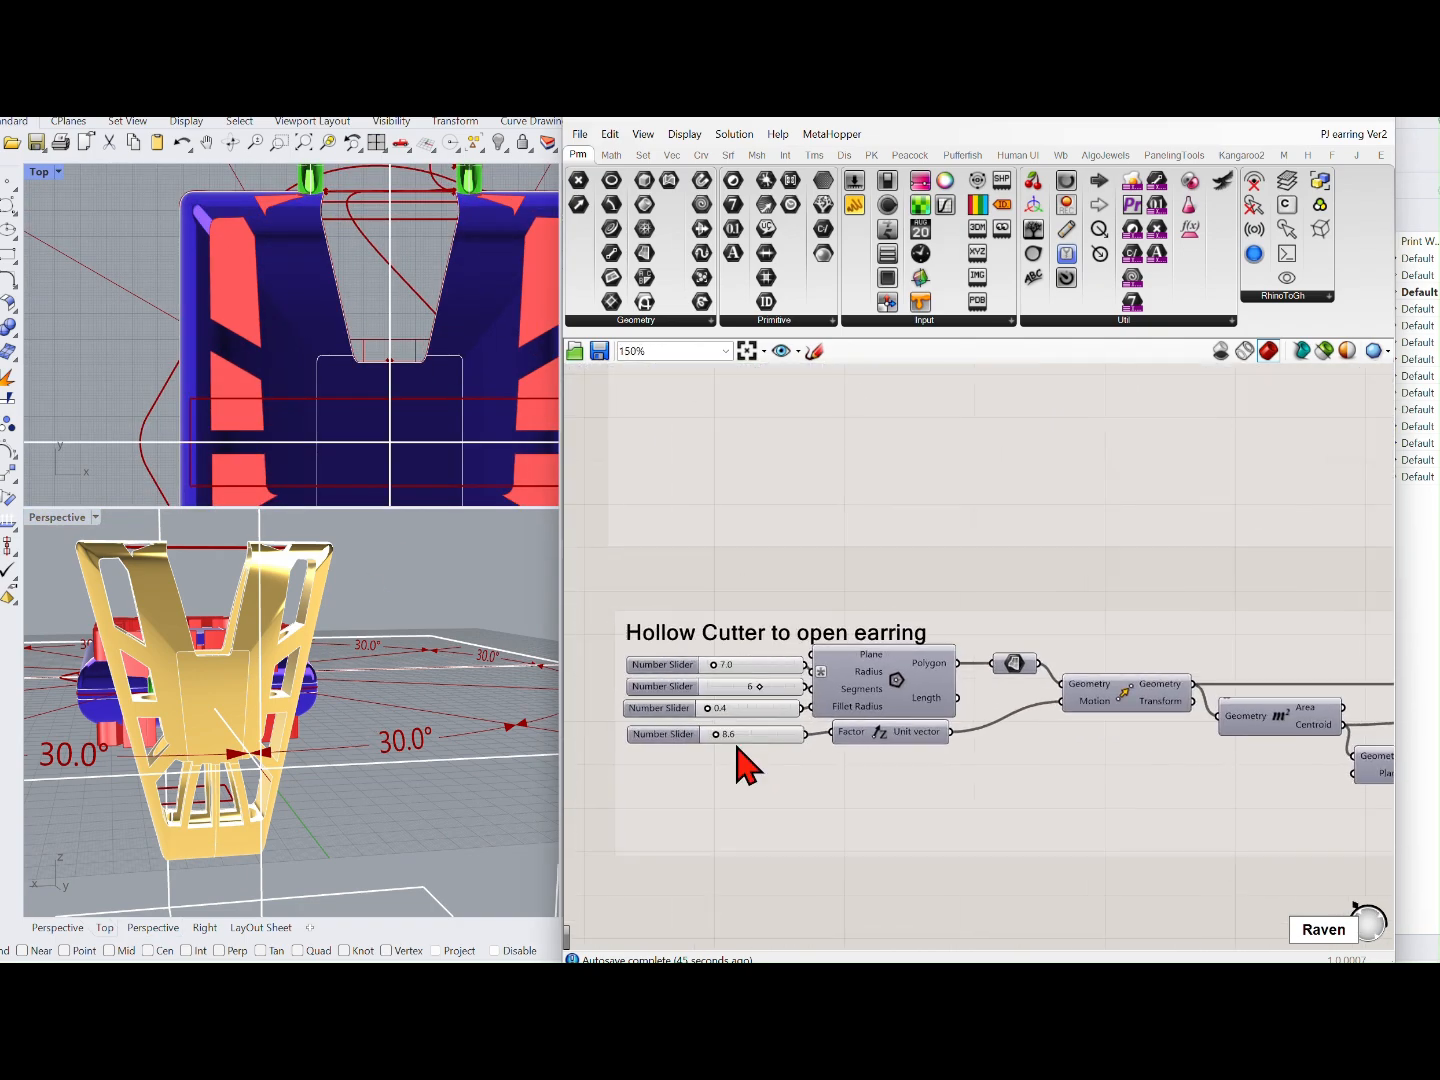
{"action": "scroll", "coordinate": [298, 418], "scroll_direction": "down", "scroll_amount": 3}
{"action": "scroll", "coordinate": [330, 375], "scroll_direction": "up", "scroll_amount": 2}
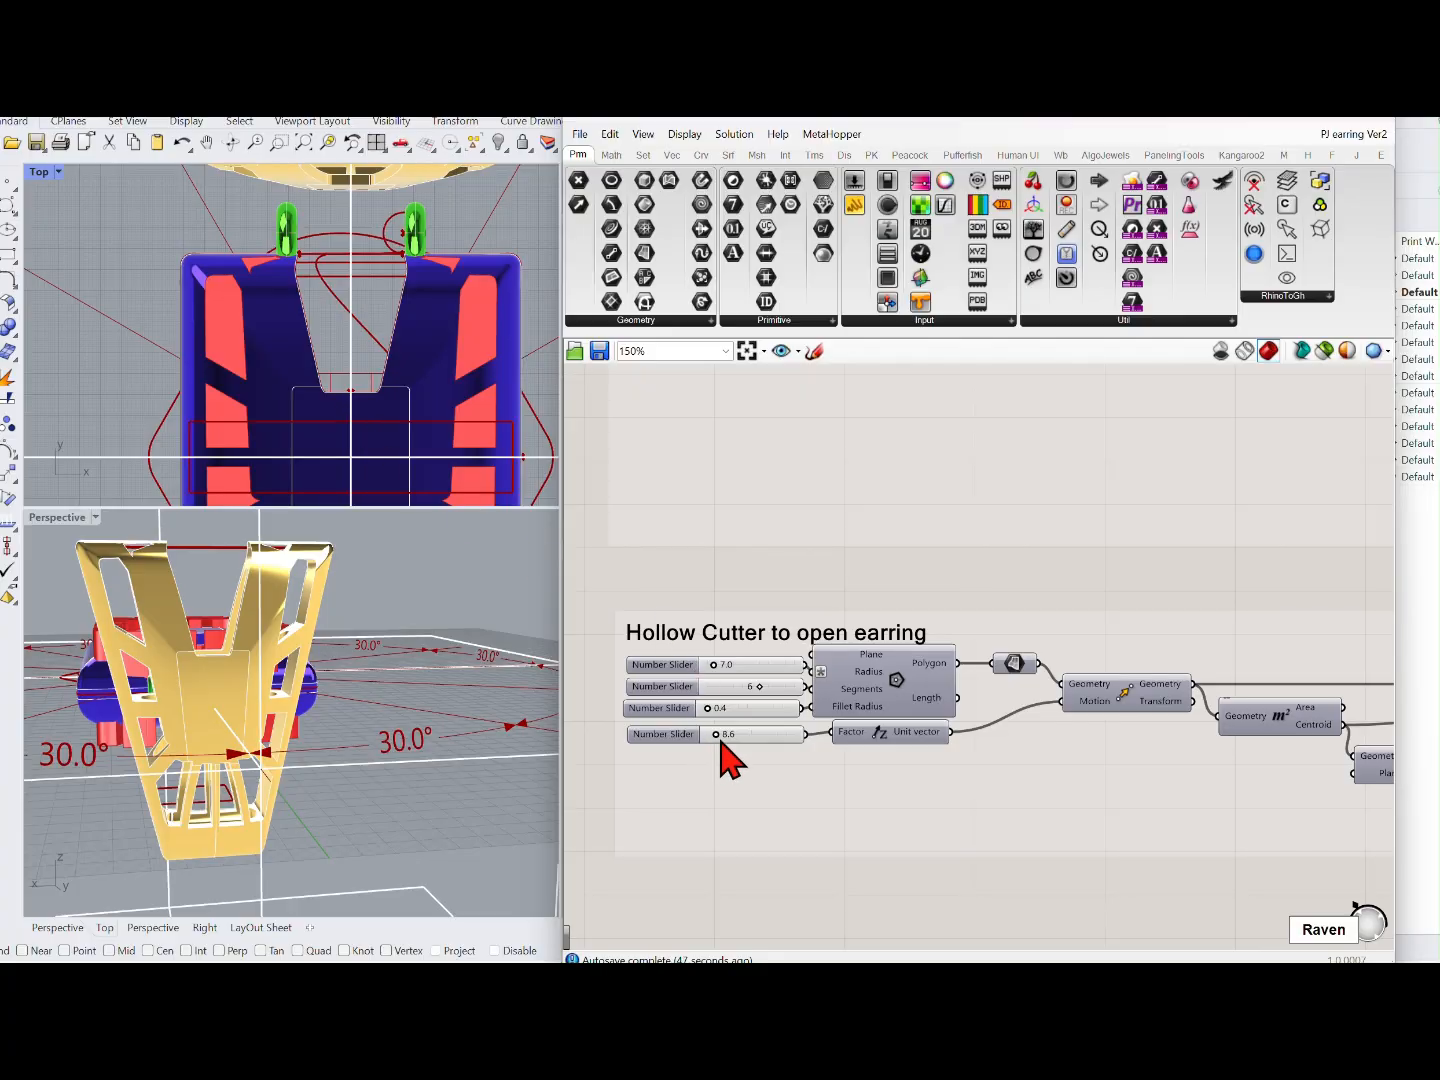
{"action": "scroll", "coordinate": [722, 742], "scroll_direction": "up", "scroll_amount": 2}
{"action": "mouse_move", "coordinate": [716, 738]}
{"action": "left_mouse_down"}
{"action": "mouse_move", "coordinate": [746, 735]}
{"action": "mouse_move", "coordinate": [729, 740]}
{"action": "left_mouse_up"}
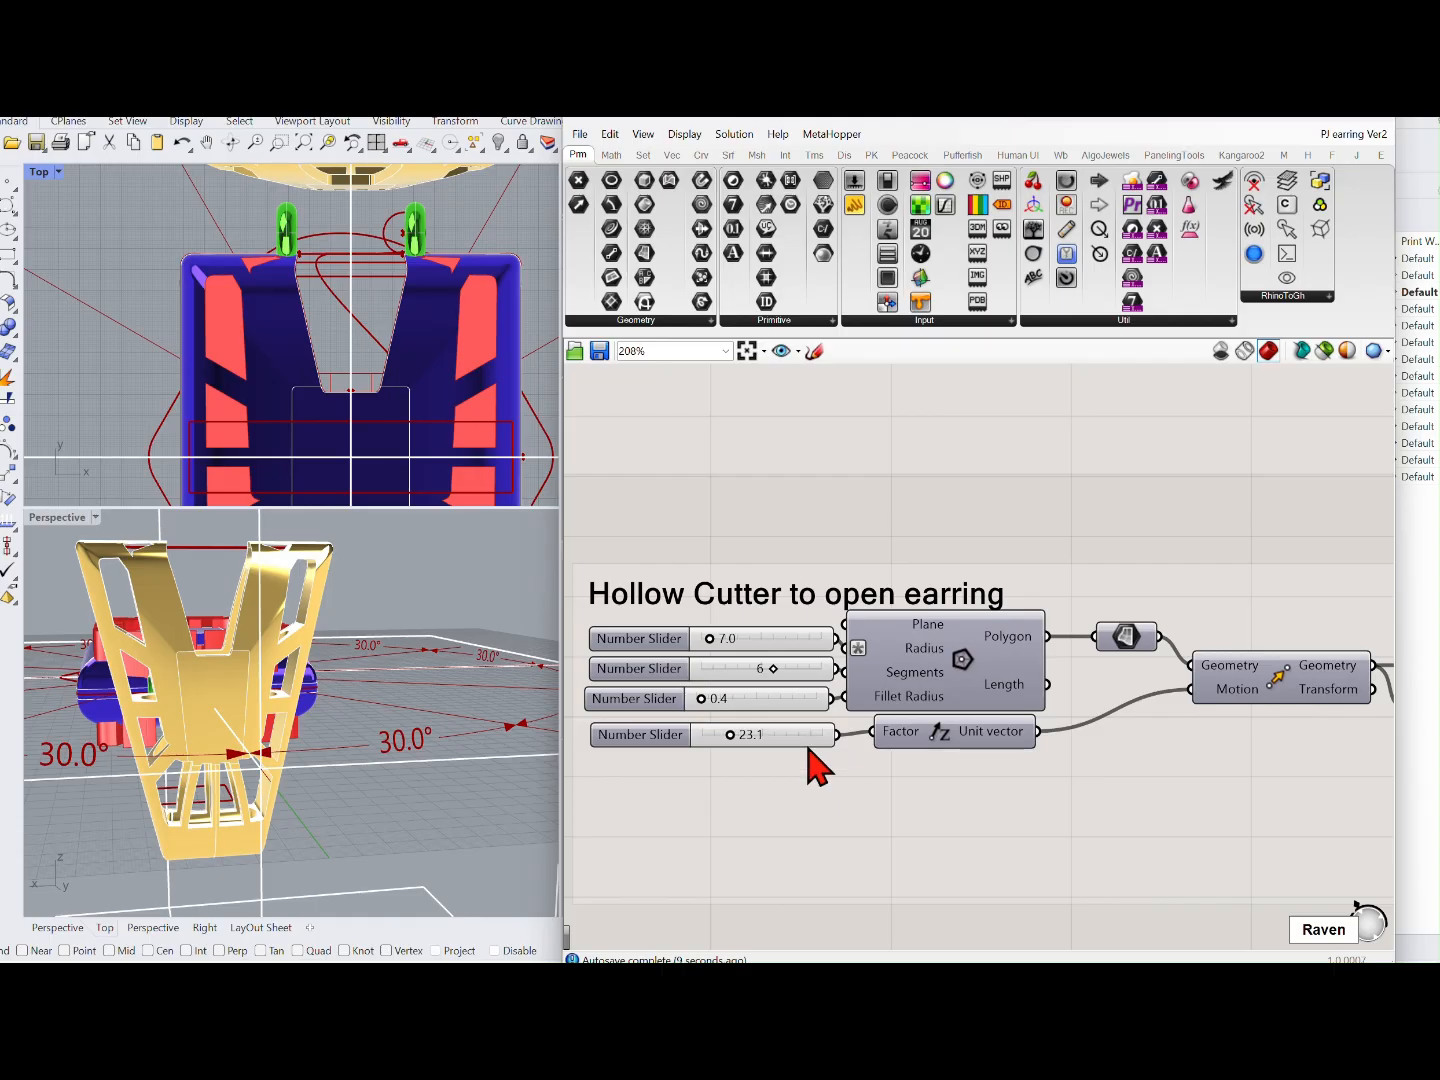
Step: Set the hollow cutter's Unit Y factor to 7.4 and Scale Y to 1.47, with the Top view maximised on the earring
{"action": "double_click", "coordinate": [46, 178]}
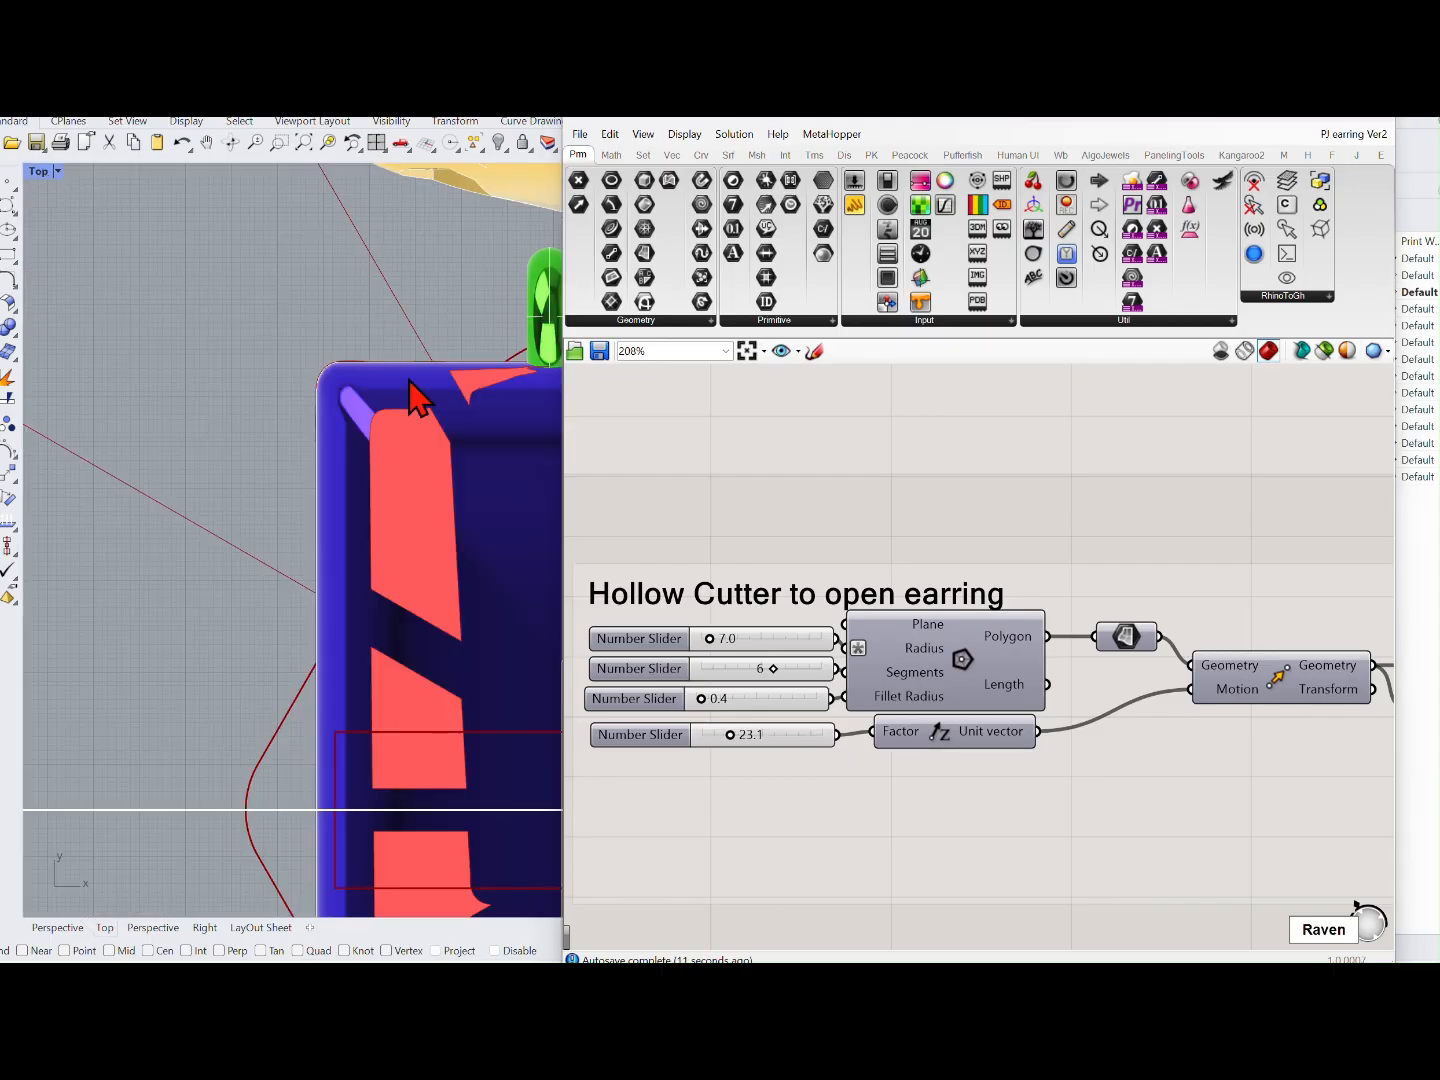
{"action": "scroll", "coordinate": [411, 383], "scroll_direction": "down", "scroll_amount": 7}
{"action": "right_click_drag", "start_coordinate": [495, 445], "coordinate": [319, 473]}
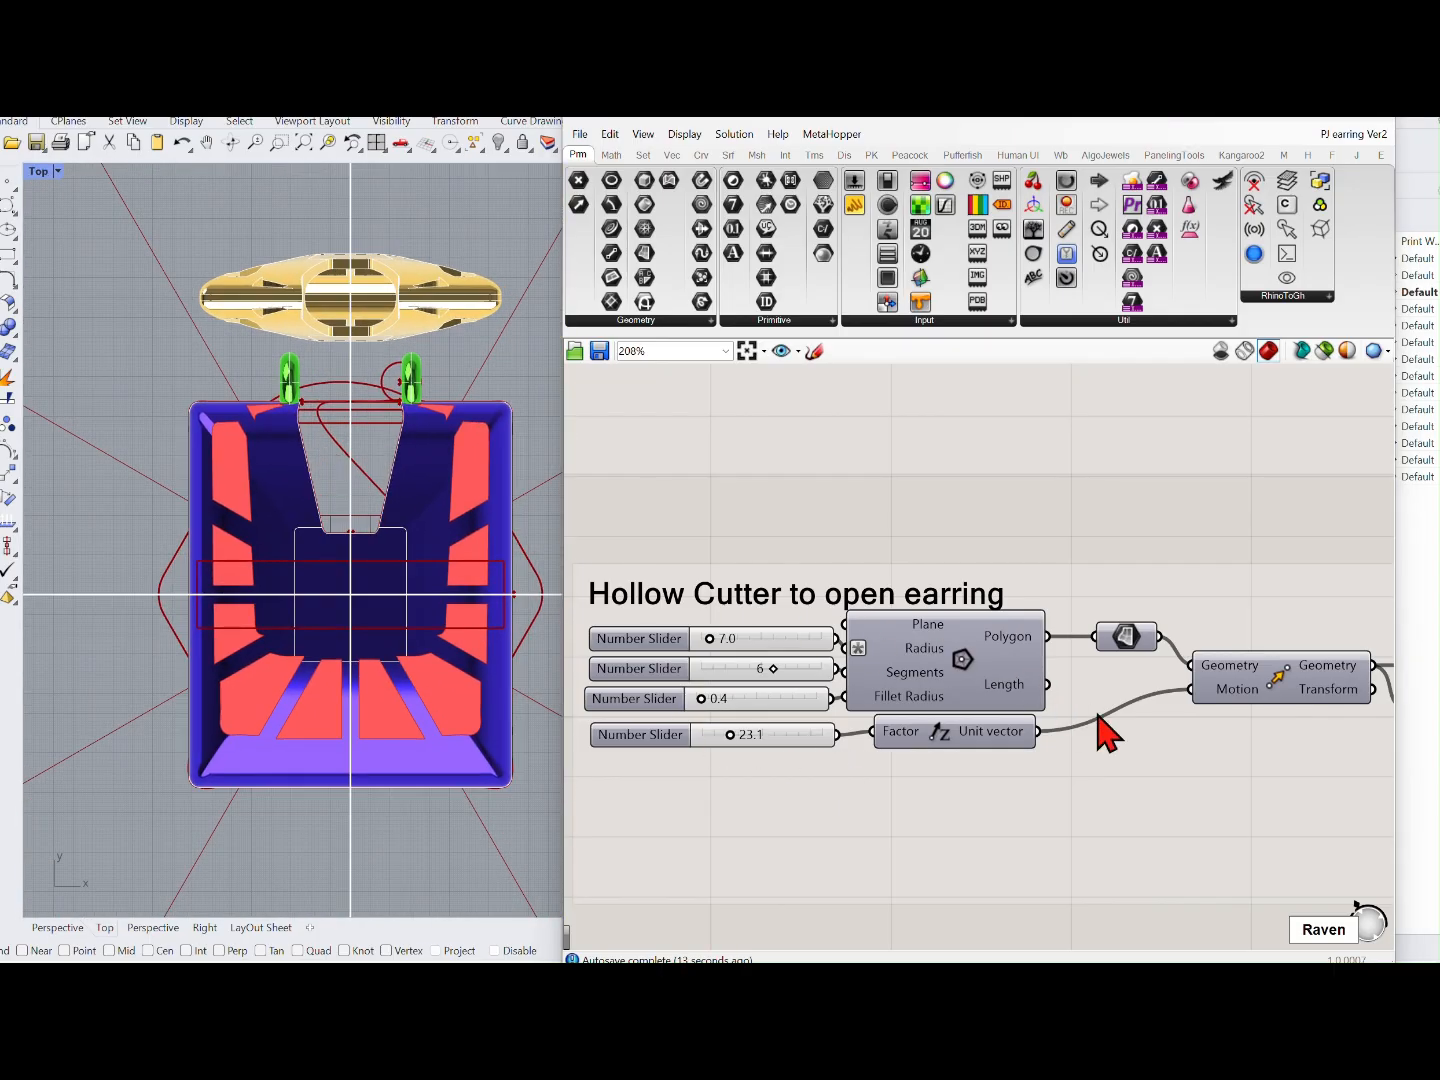
{"action": "scroll", "coordinate": [1102, 730], "scroll_direction": "down", "scroll_amount": 3}
{"action": "right_click_drag", "start_coordinate": [1163, 713], "coordinate": [859, 689]}
{"action": "scroll", "coordinate": [990, 761], "scroll_direction": "up", "scroll_amount": 5}
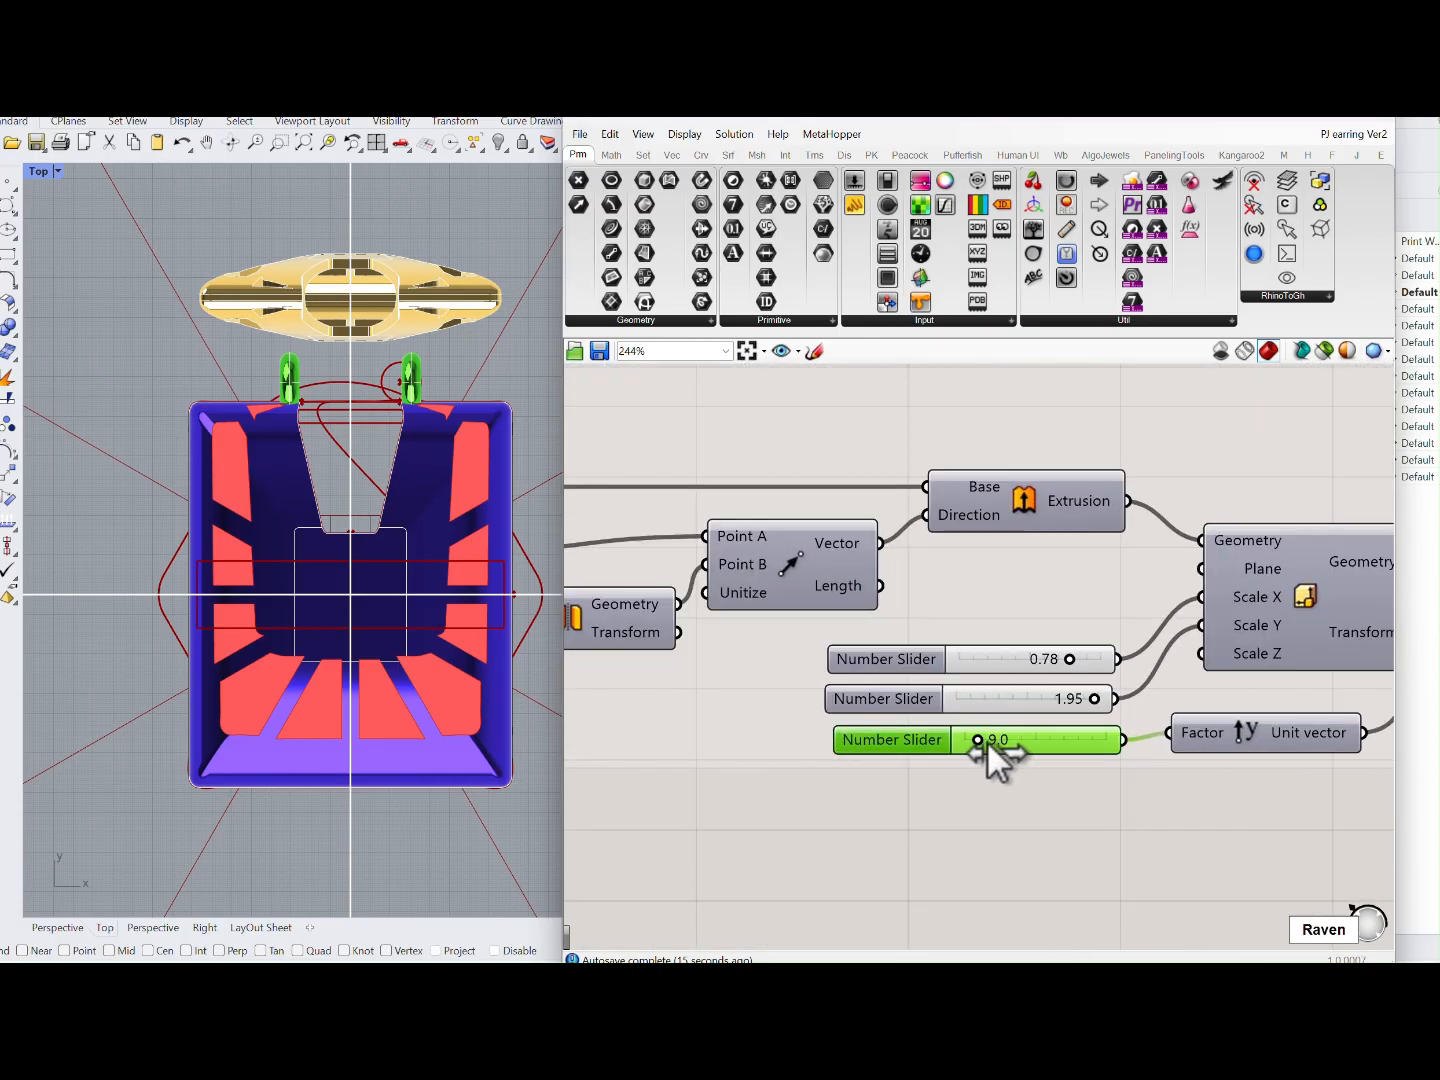
{"action": "left_click_drag", "start_coordinate": [986, 740], "coordinate": [984, 742]}
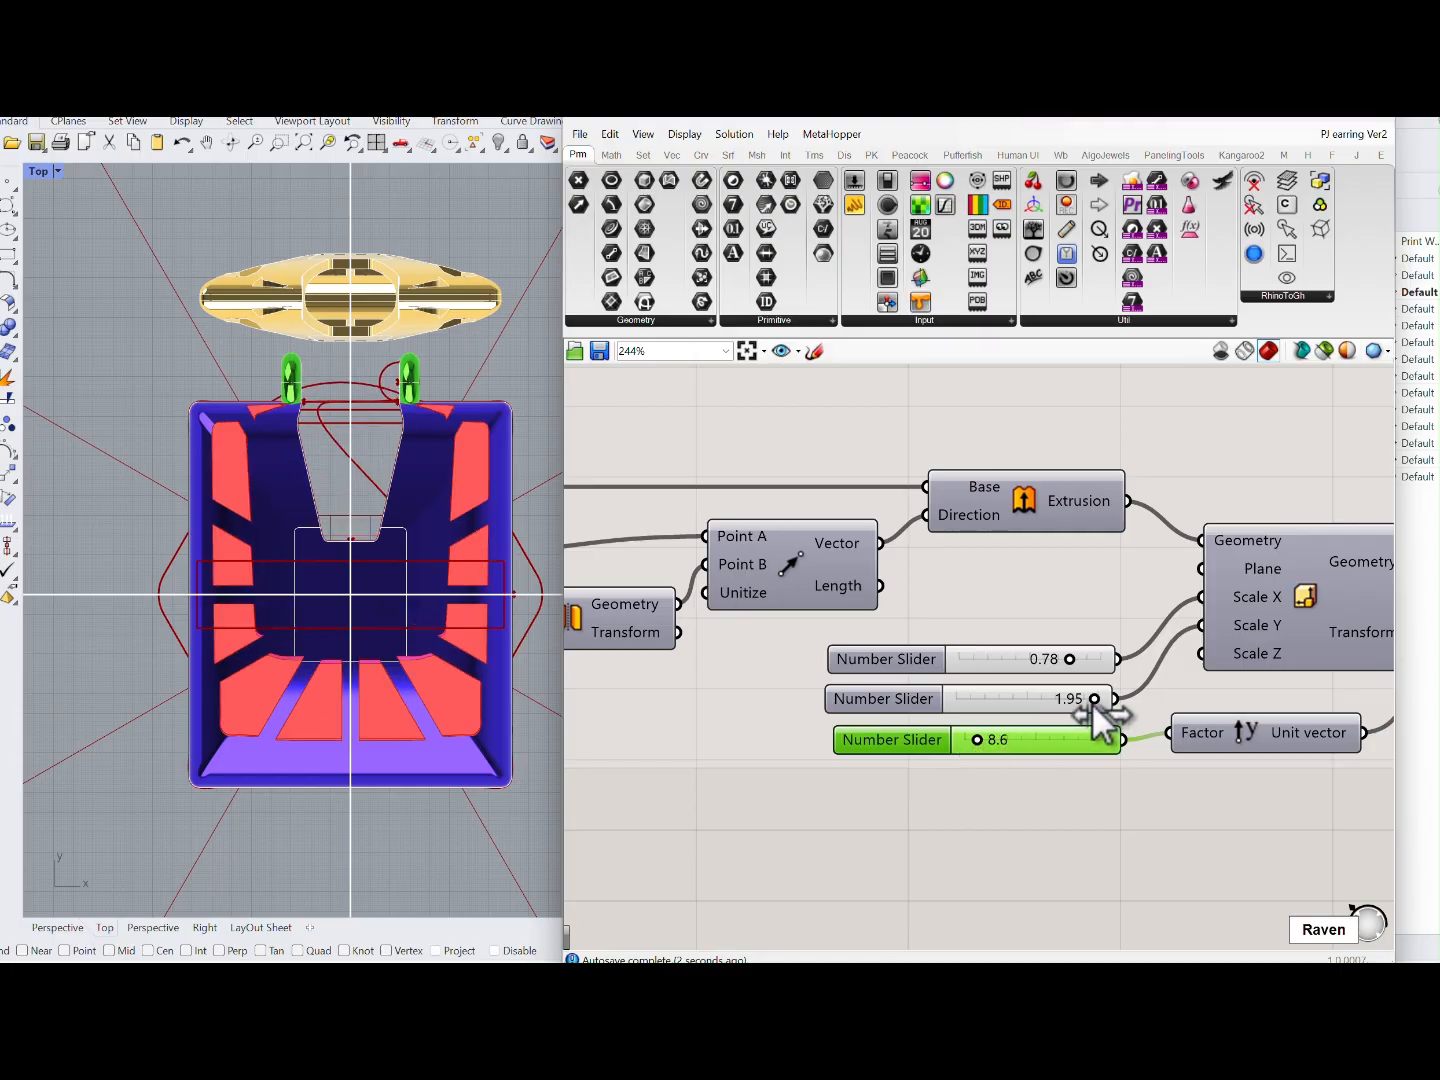
{"action": "left_click_drag", "start_coordinate": [1089, 701], "coordinate": [1075, 702]}
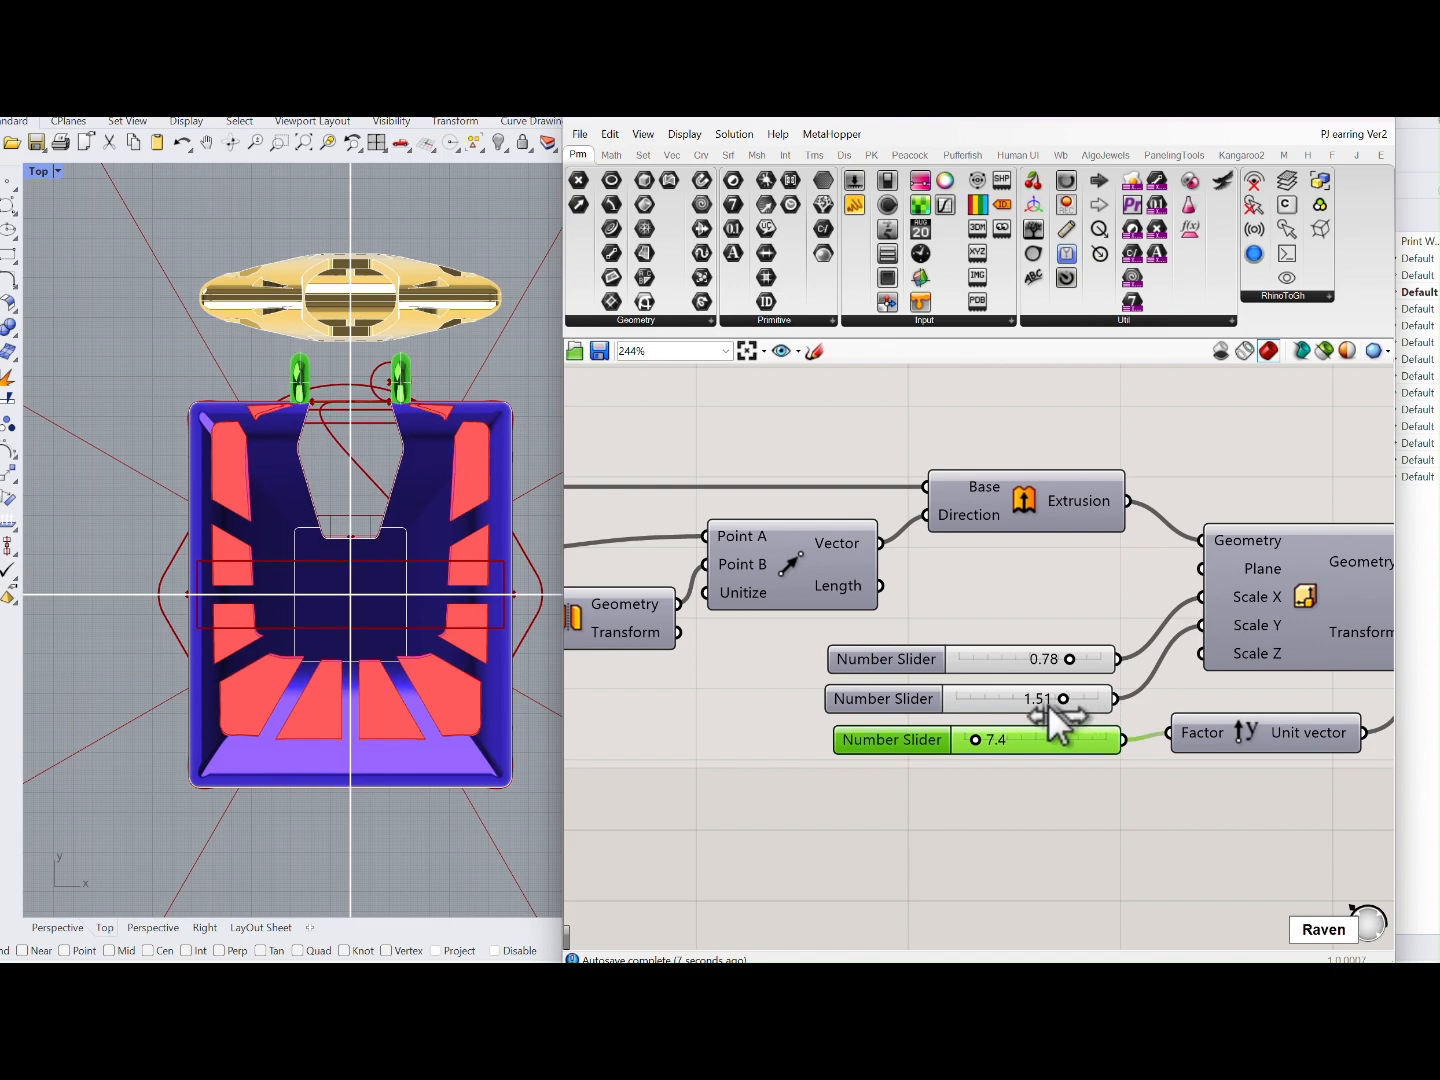
{"action": "left_click_drag", "start_coordinate": [1064, 699], "coordinate": [1050, 699]}
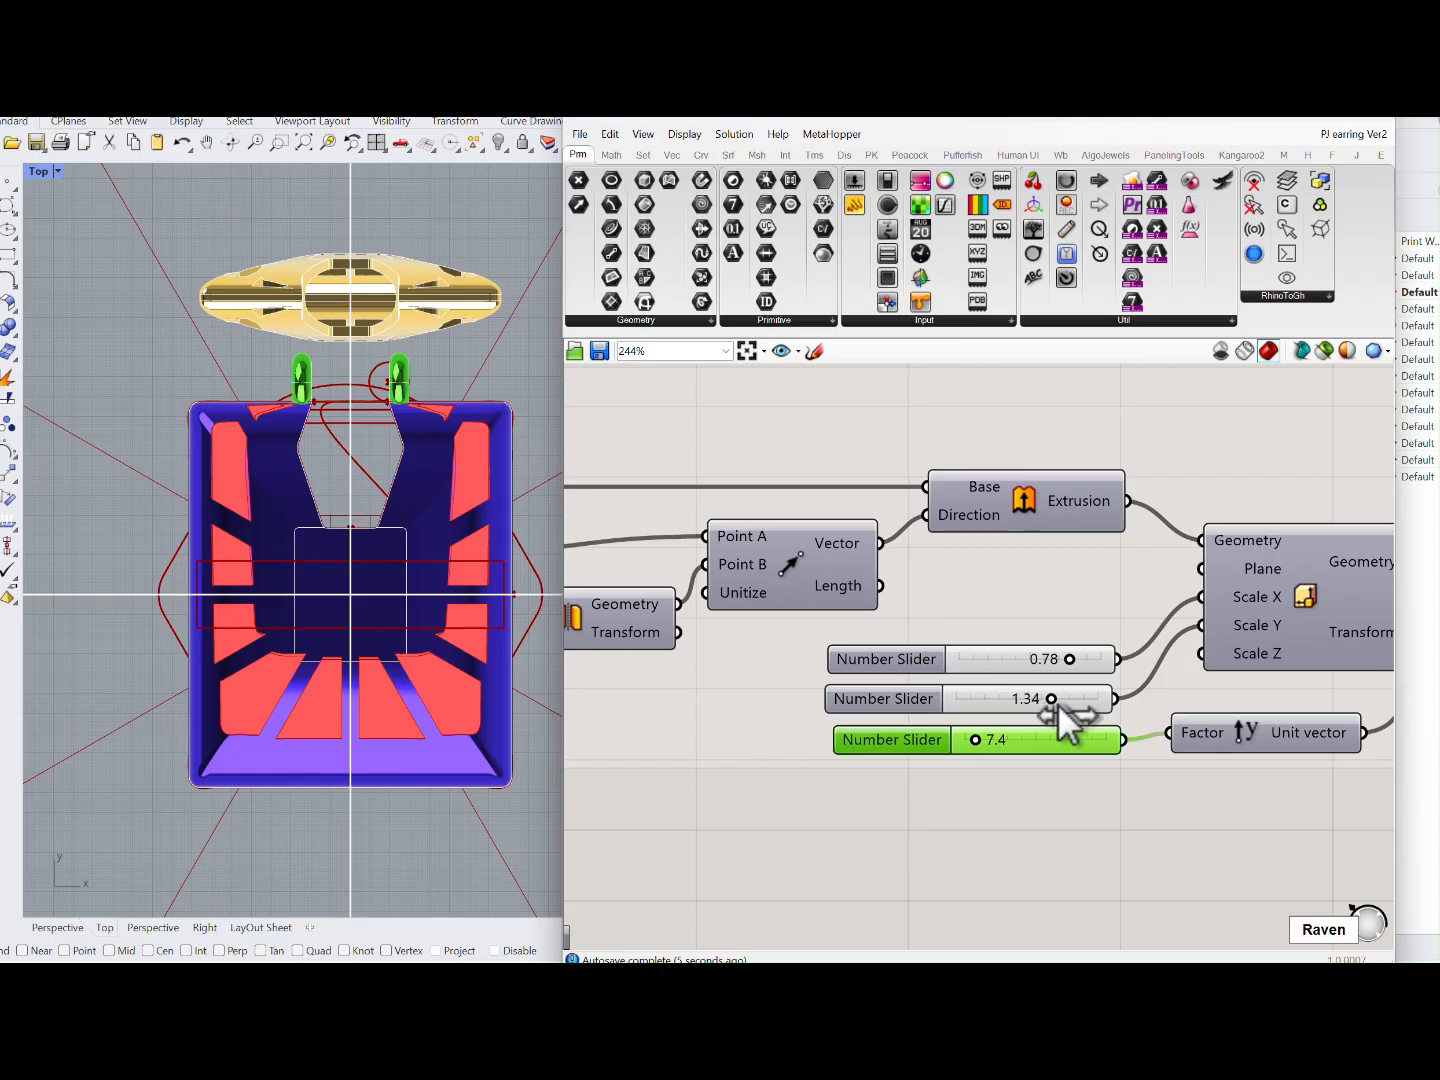
Step: Give the hollow cutter's Polygon 4 segments and a fillet radius of 2.4 for a rounded opening
{"action": "scroll", "coordinate": [880, 731], "scroll_direction": "down", "scroll_amount": 8}
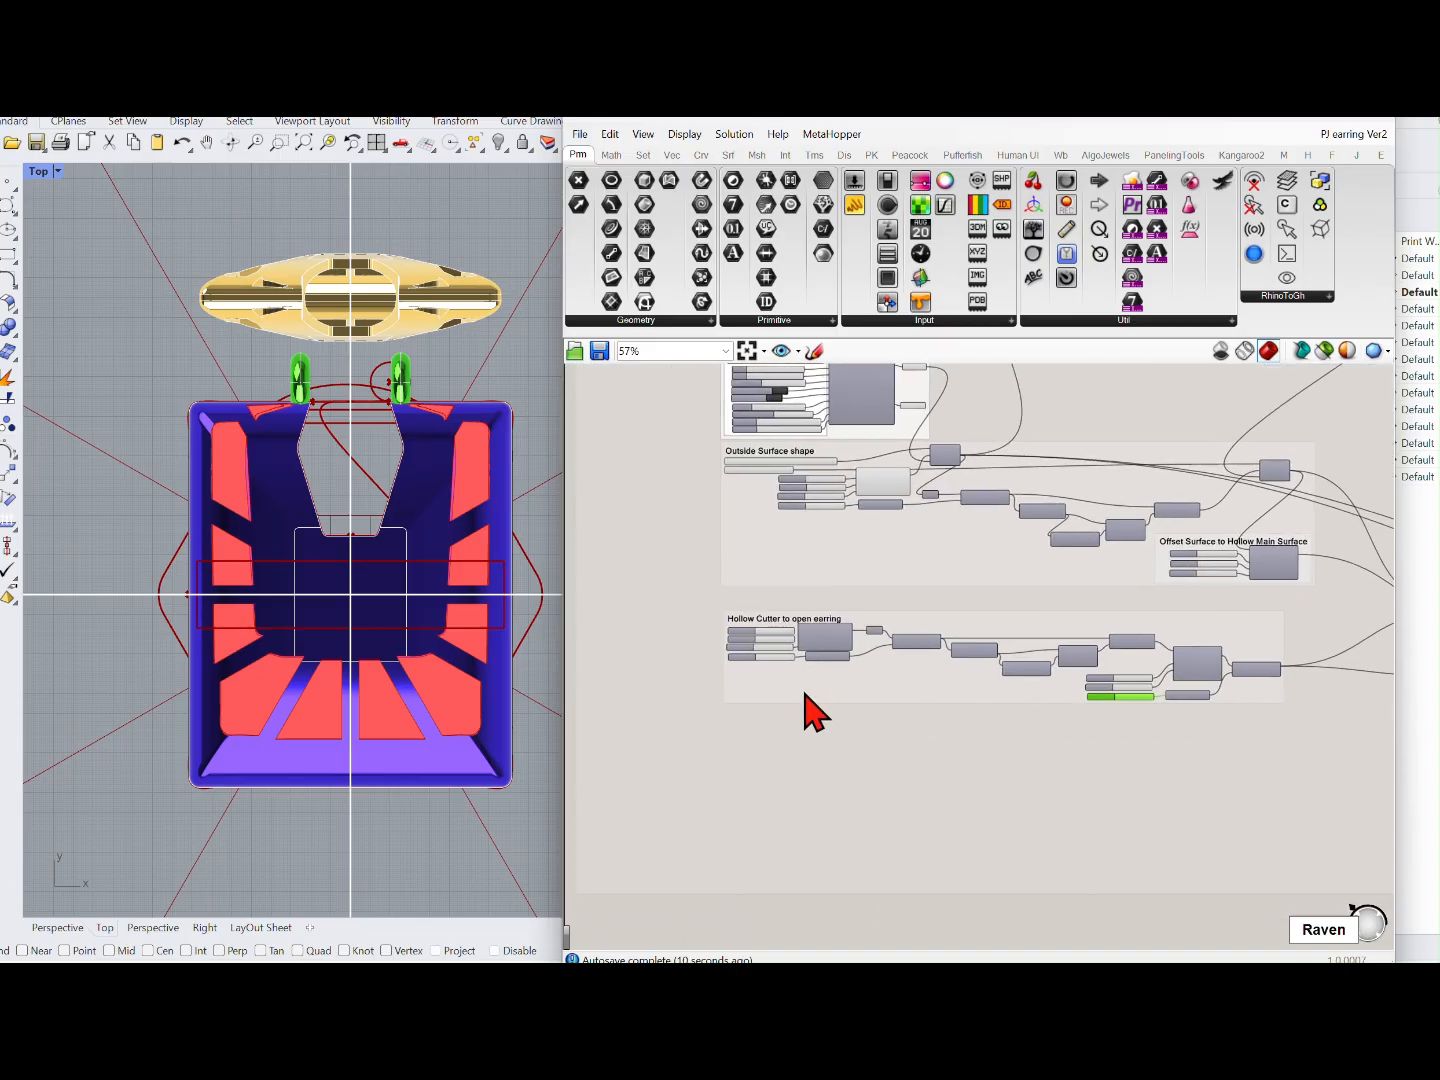
{"action": "scroll", "coordinate": [814, 713], "scroll_direction": "up", "scroll_amount": 8}
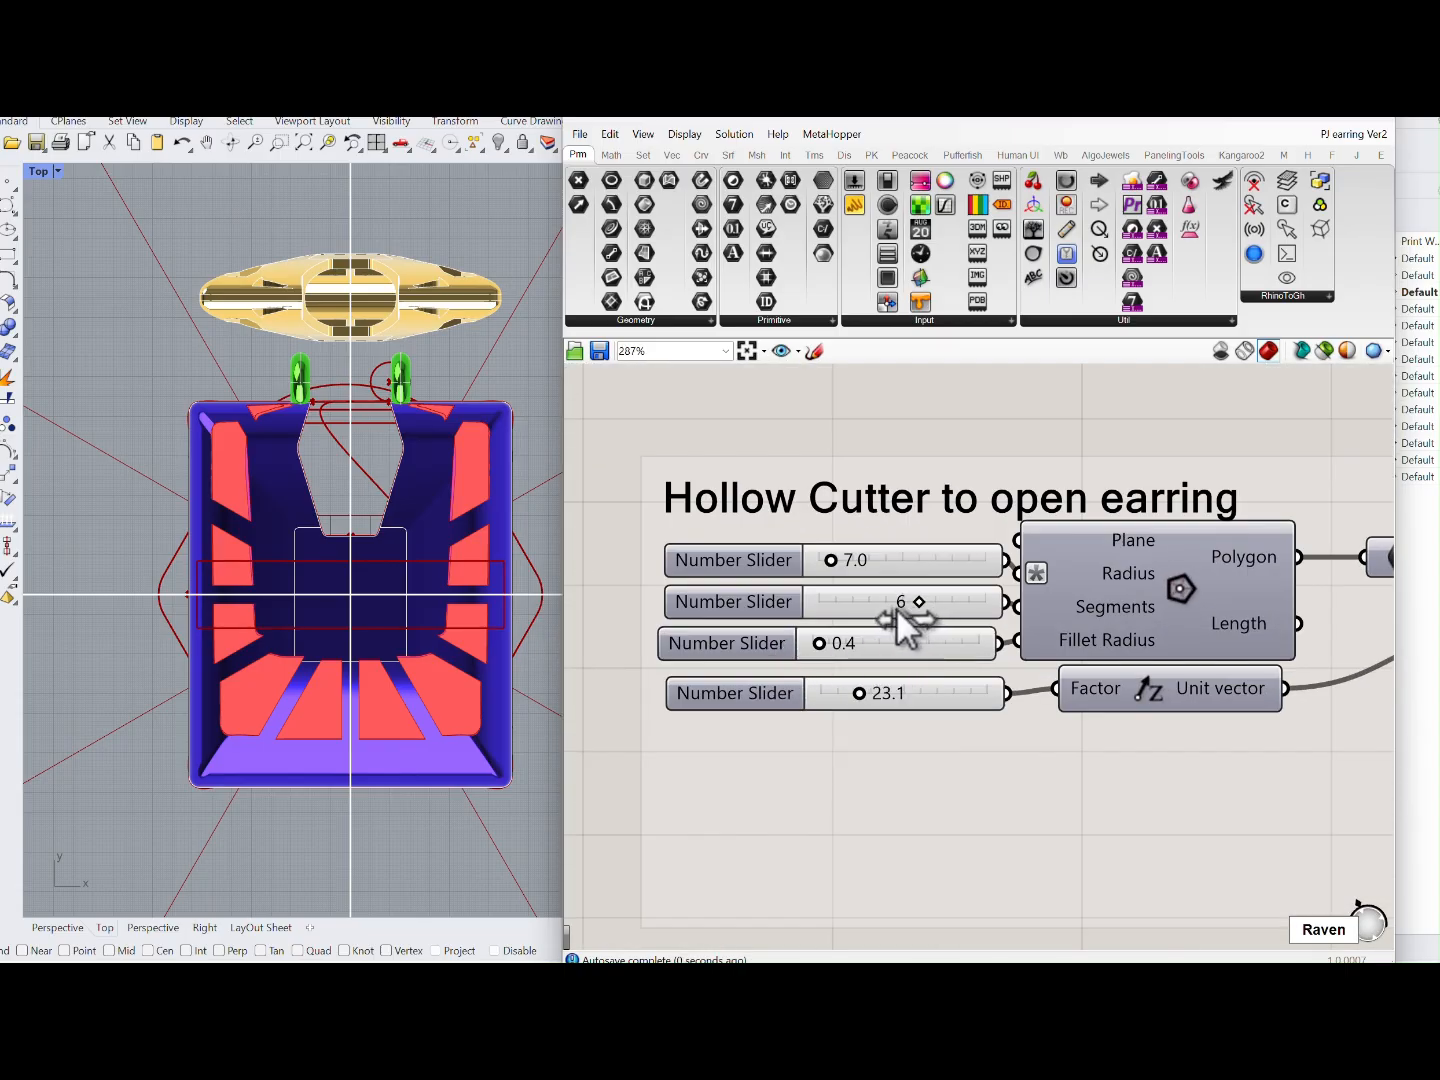
{"action": "left_click_drag", "start_coordinate": [896, 612], "coordinate": [896, 612]}
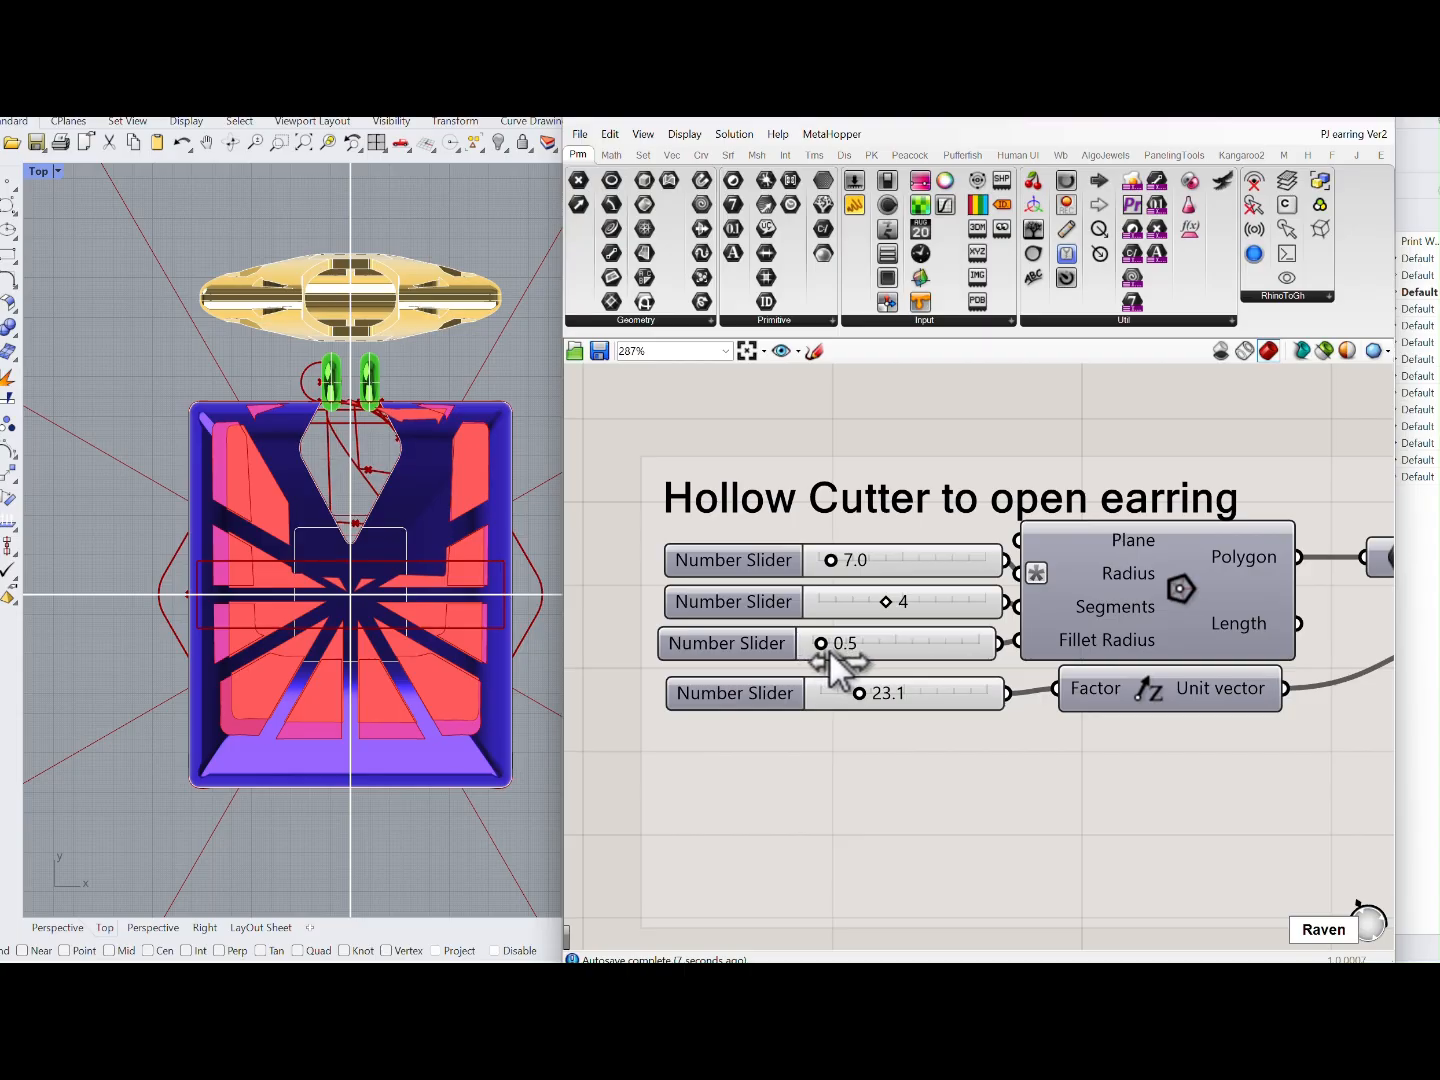
{"action": "left_click_drag", "start_coordinate": [835, 651], "coordinate": [834, 653]}
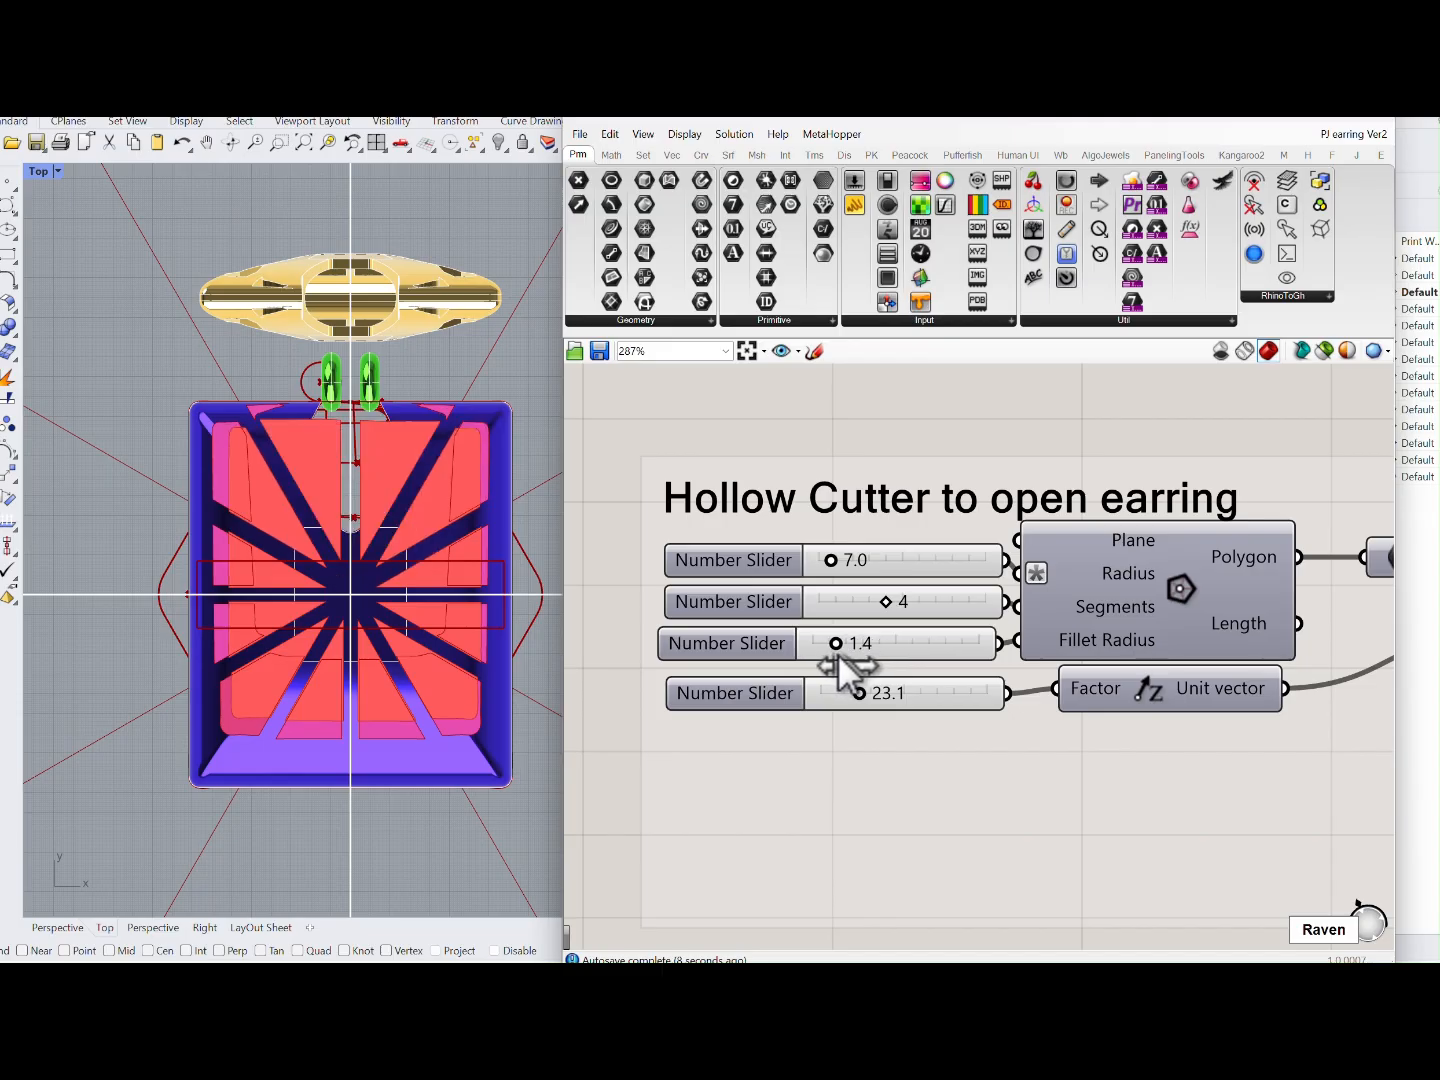
{"action": "left_click_drag", "start_coordinate": [836, 655], "coordinate": [838, 653]}
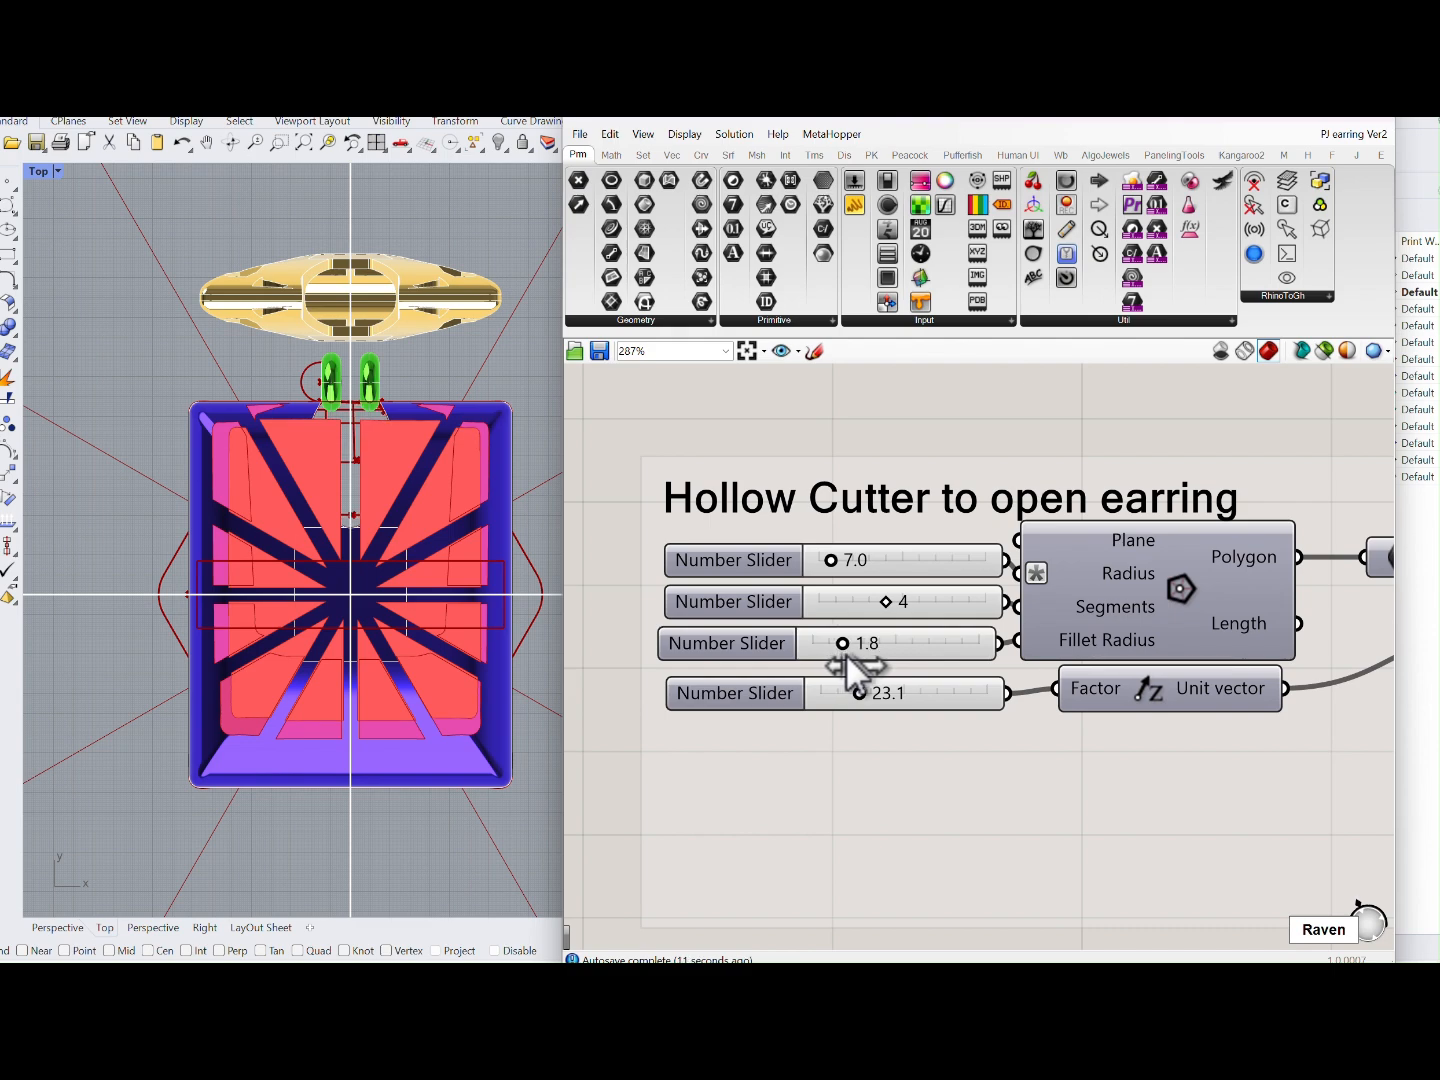
{"action": "left_click_drag", "start_coordinate": [849, 653], "coordinate": [853, 652]}
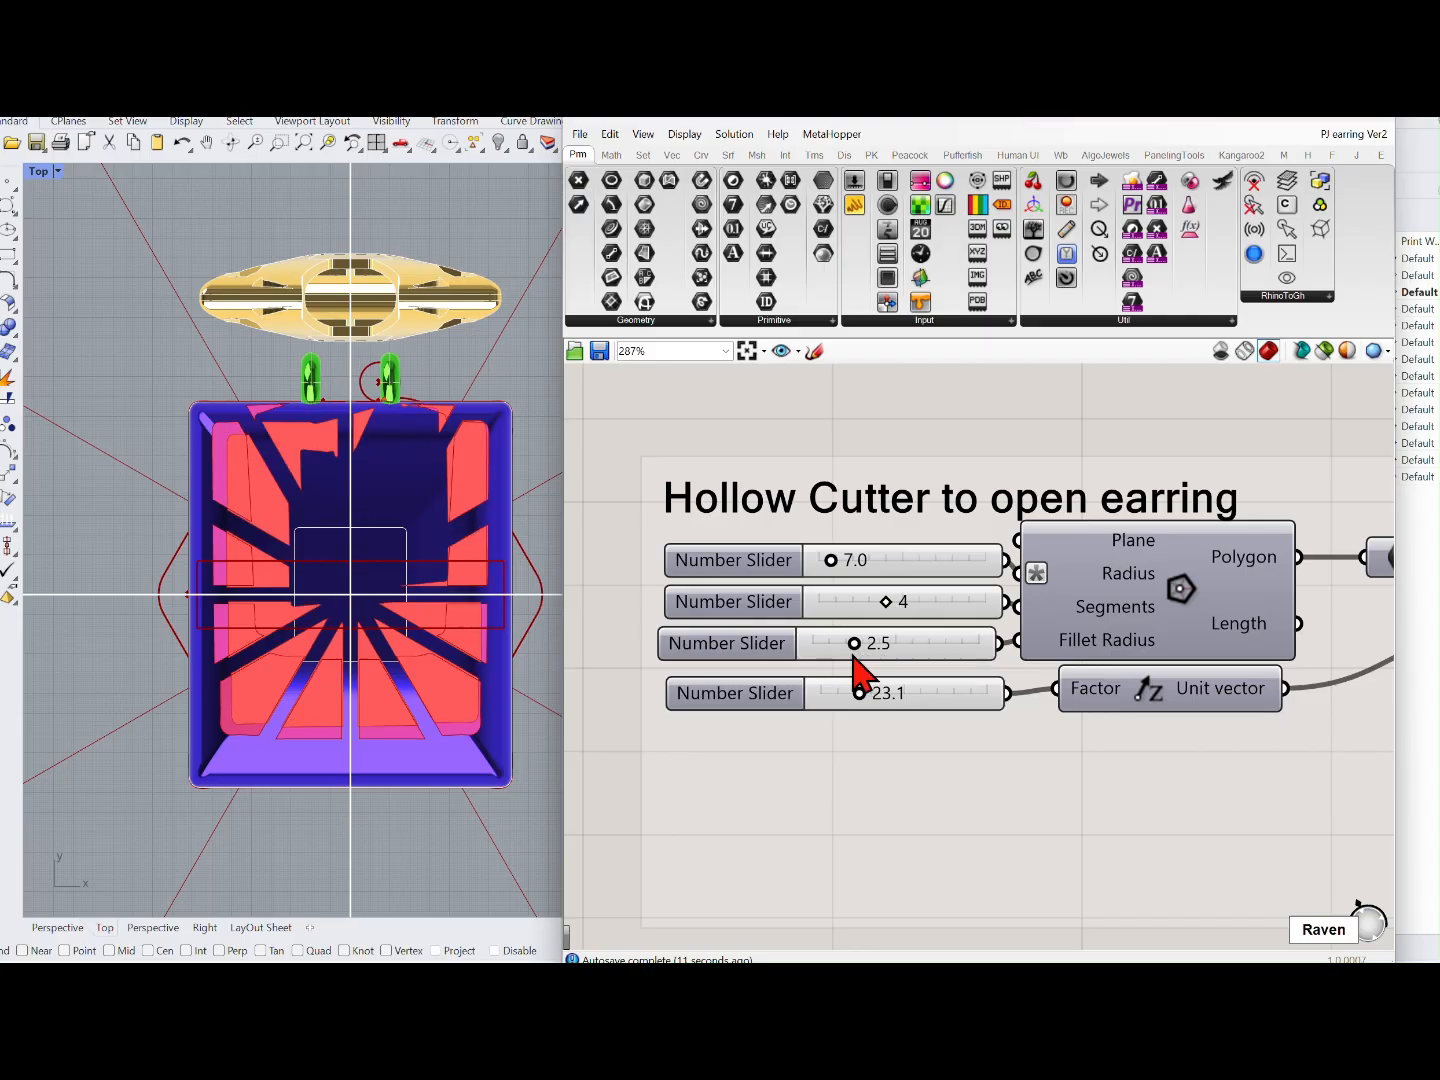
{"action": "scroll", "coordinate": [821, 660], "scroll_direction": "up", "scroll_amount": 4}
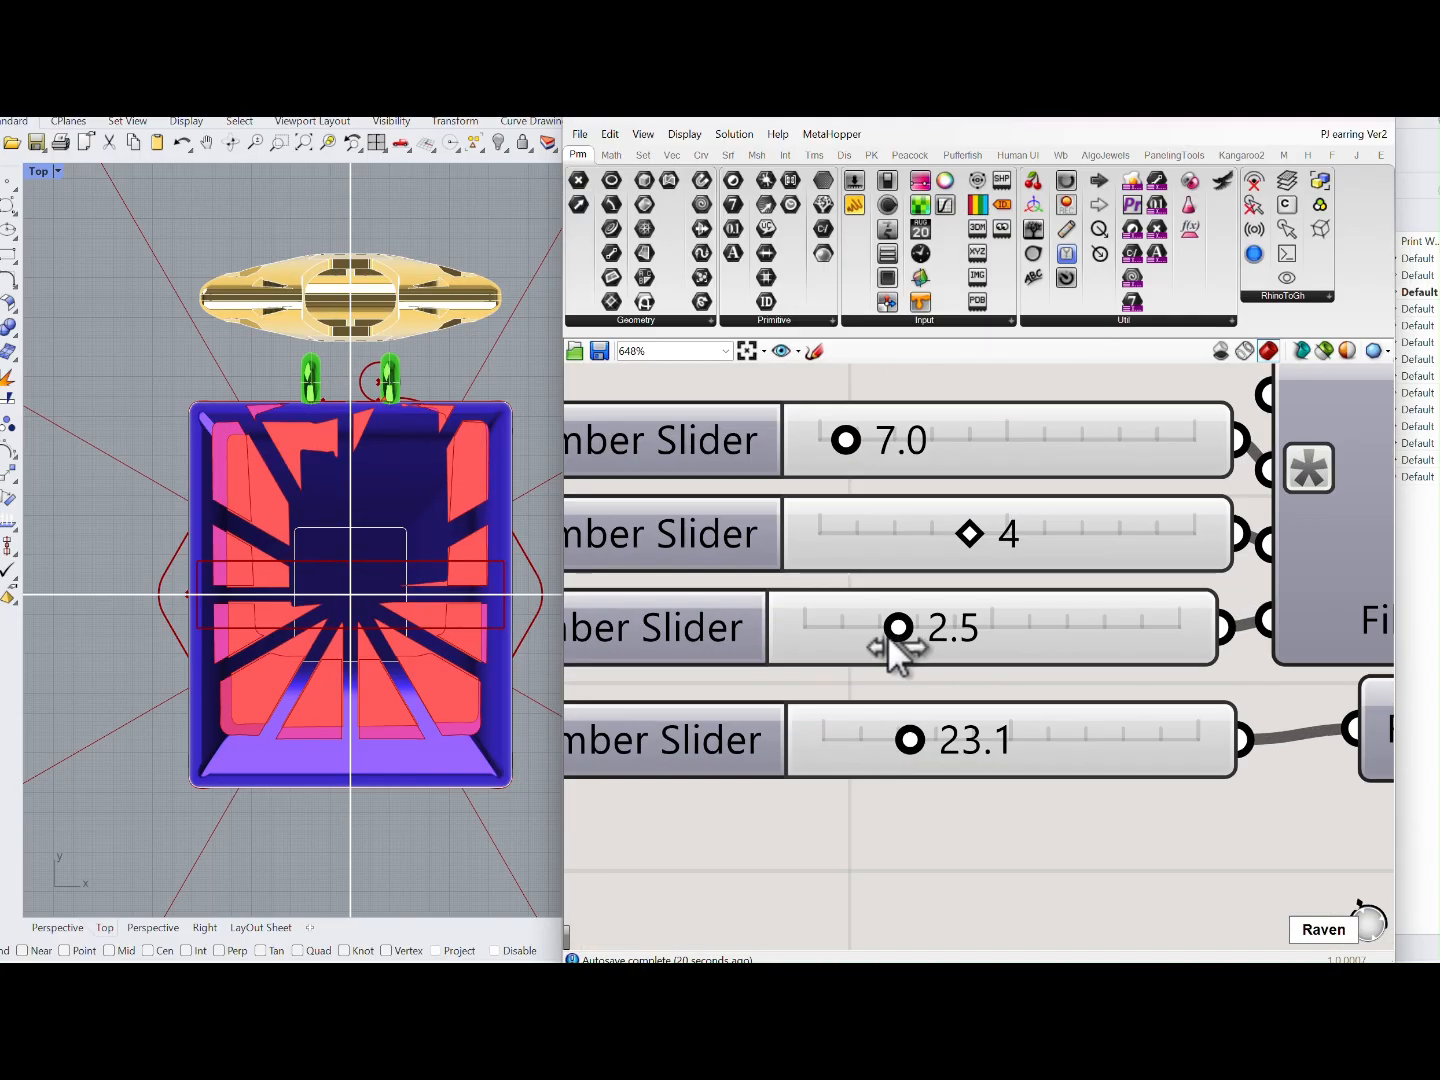
{"action": "left_click_drag", "start_coordinate": [888, 648], "coordinate": [884, 650]}
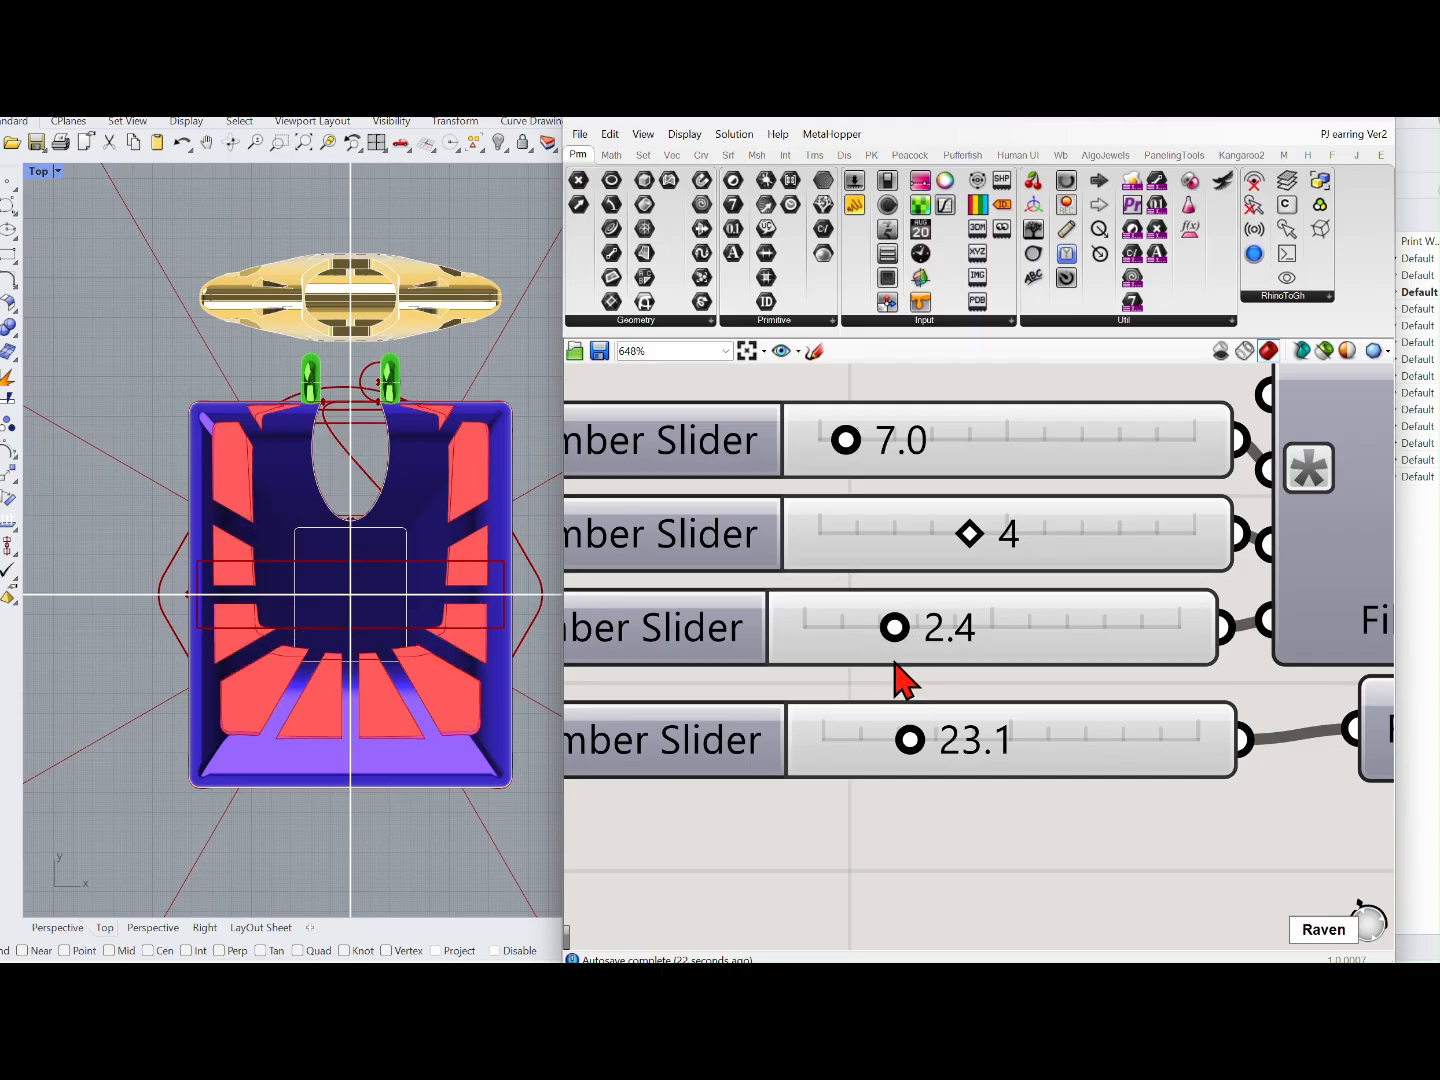
Step: Widen the rounded opening by setting the hollow cutter's Scale X to 0.91
{"action": "scroll", "coordinate": [450, 495], "scroll_direction": "up", "scroll_amount": 3}
{"action": "right_click_drag", "start_coordinate": [440, 498], "coordinate": [440, 563]}
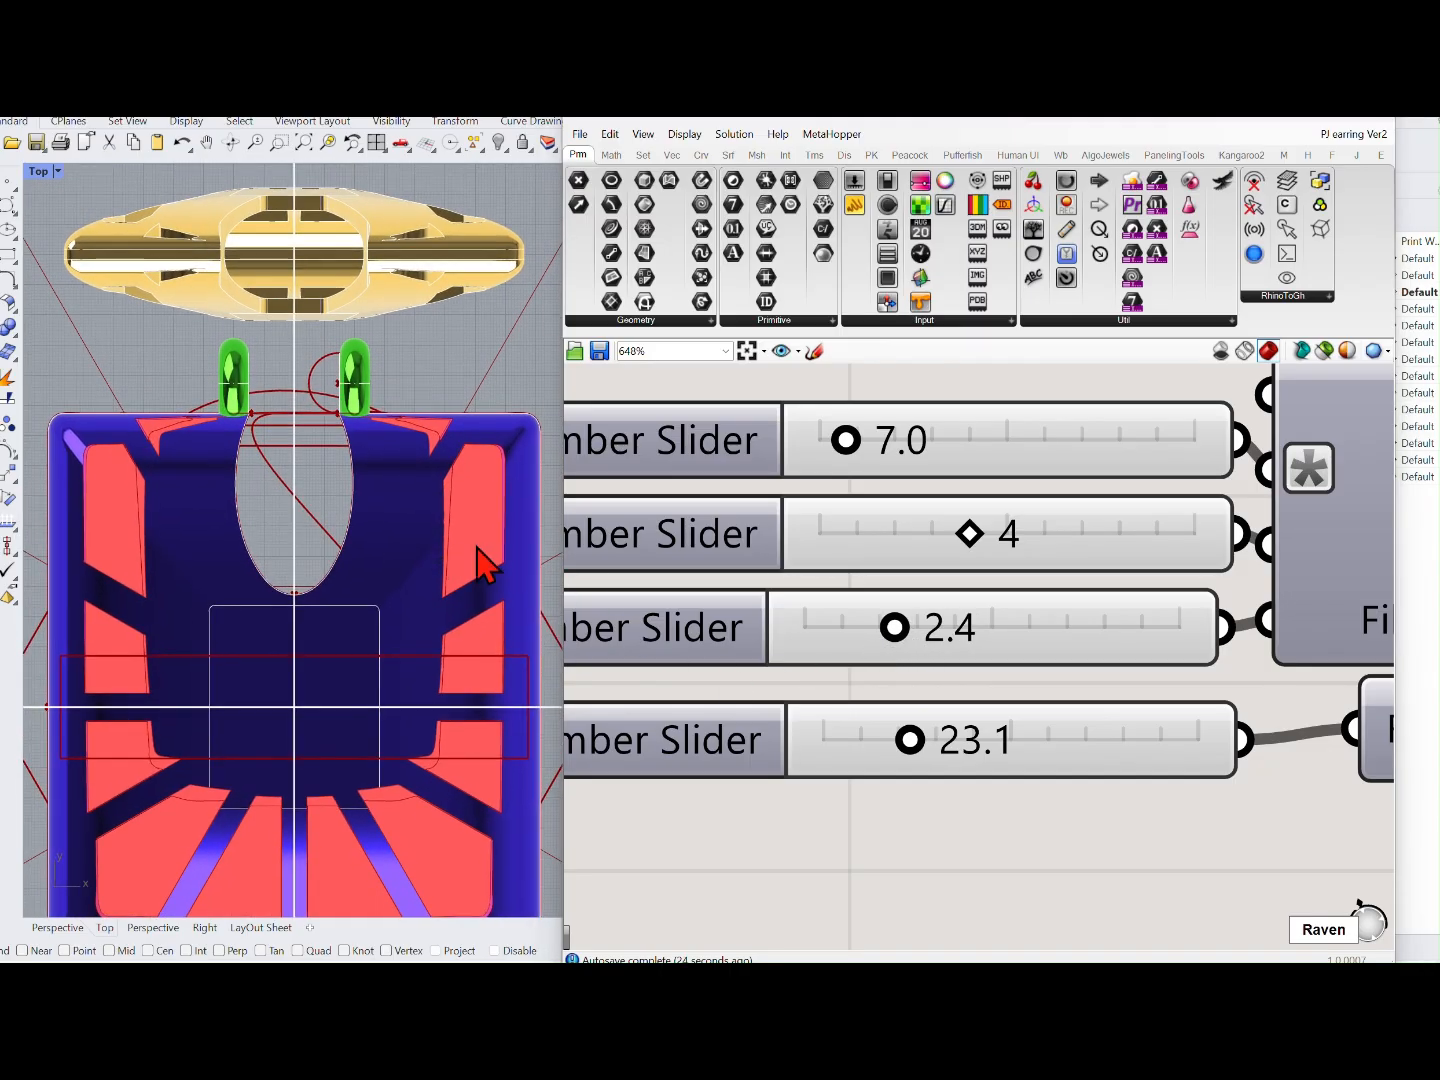
{"action": "scroll", "coordinate": [902, 612], "scroll_direction": "down", "scroll_amount": 3}
{"action": "scroll", "coordinate": [905, 616], "scroll_direction": "down", "scroll_amount": 3}
{"action": "right_click_drag", "start_coordinate": [1066, 644], "coordinate": [866, 595]}
{"action": "right_click_drag", "start_coordinate": [1369, 611], "coordinate": [560, 531]}
{"action": "scroll", "coordinate": [1069, 626], "scroll_direction": "up", "scroll_amount": 3}
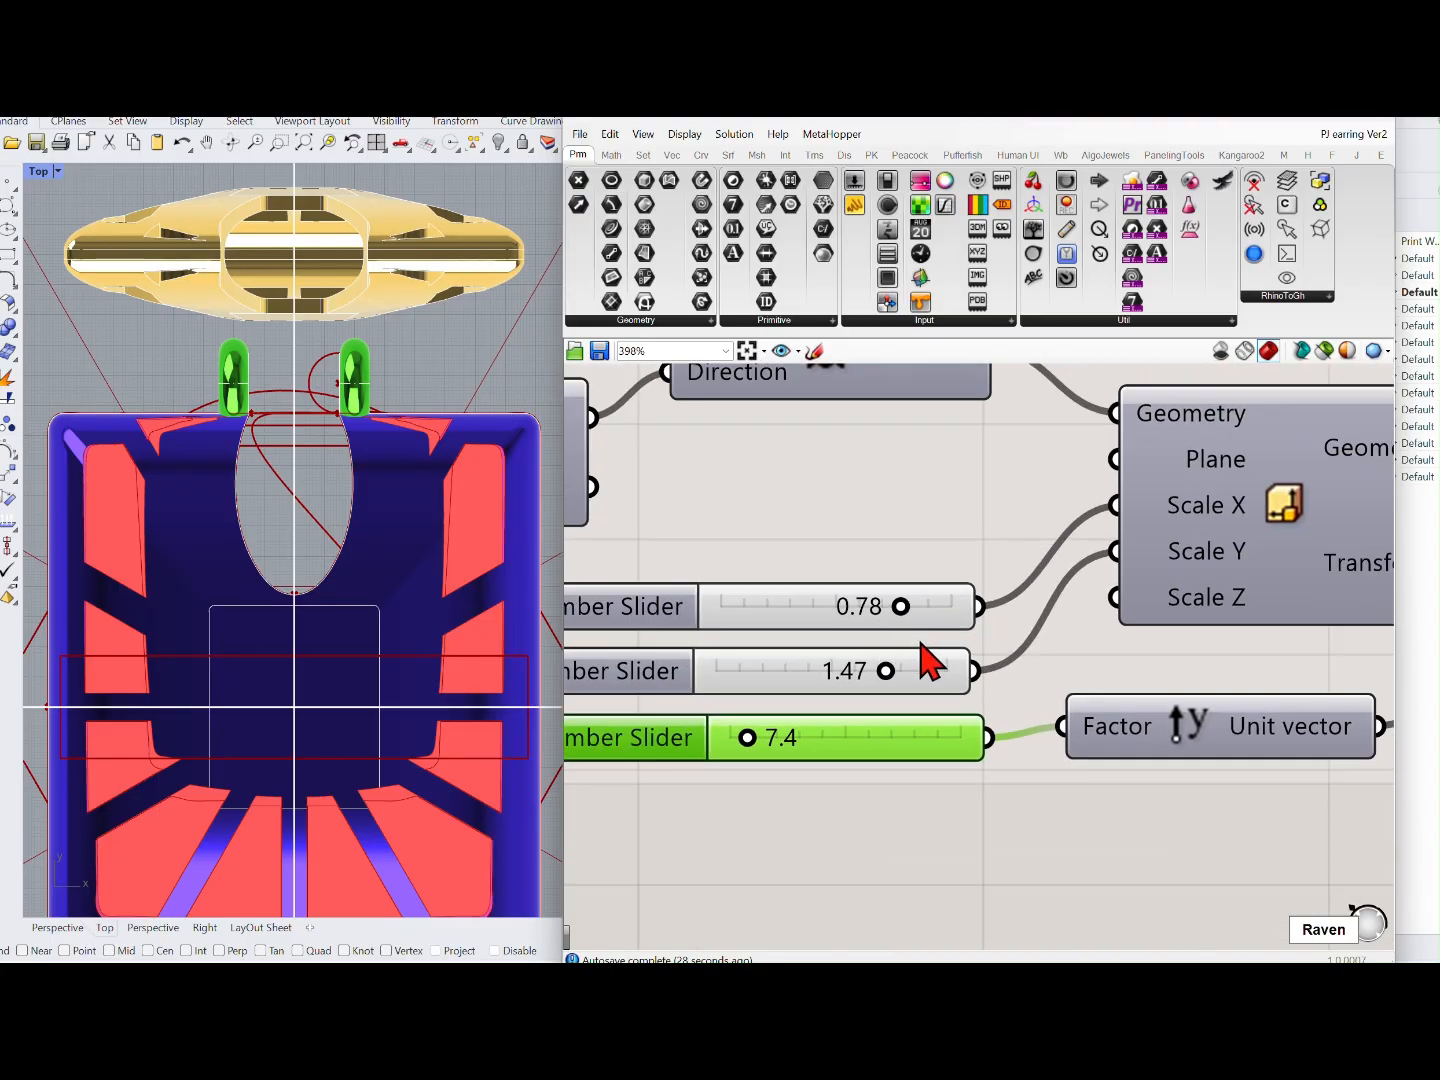
{"action": "scroll", "coordinate": [928, 658], "scroll_direction": "up", "scroll_amount": 2}
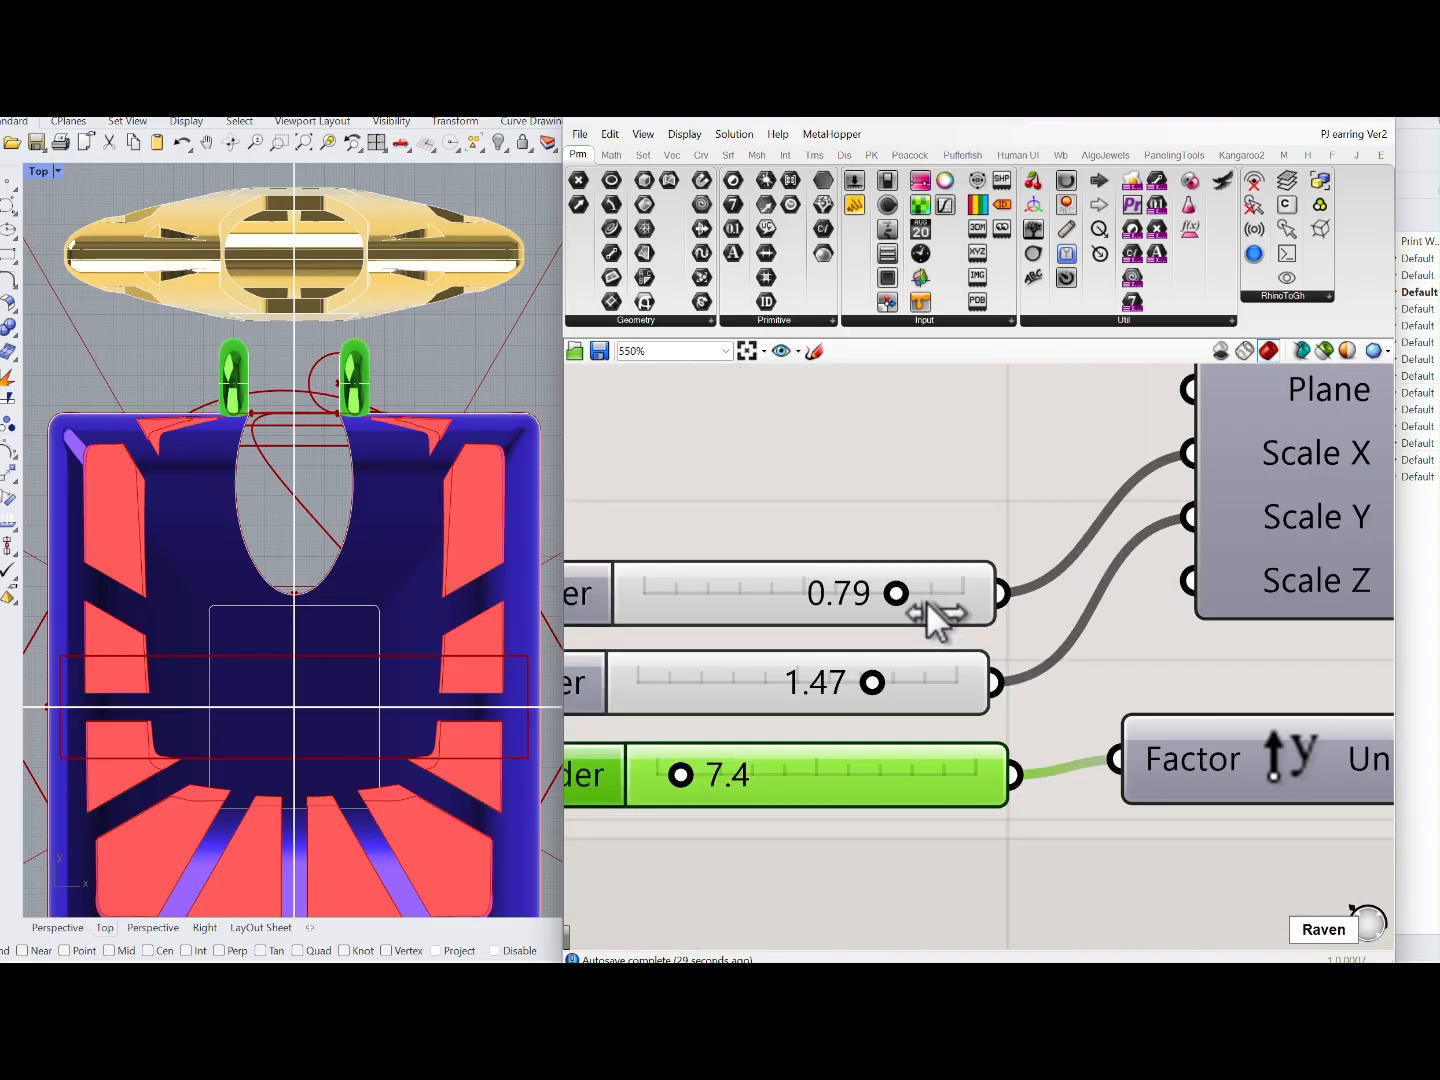
{"action": "left_click_drag", "start_coordinate": [925, 606], "coordinate": [930, 607]}
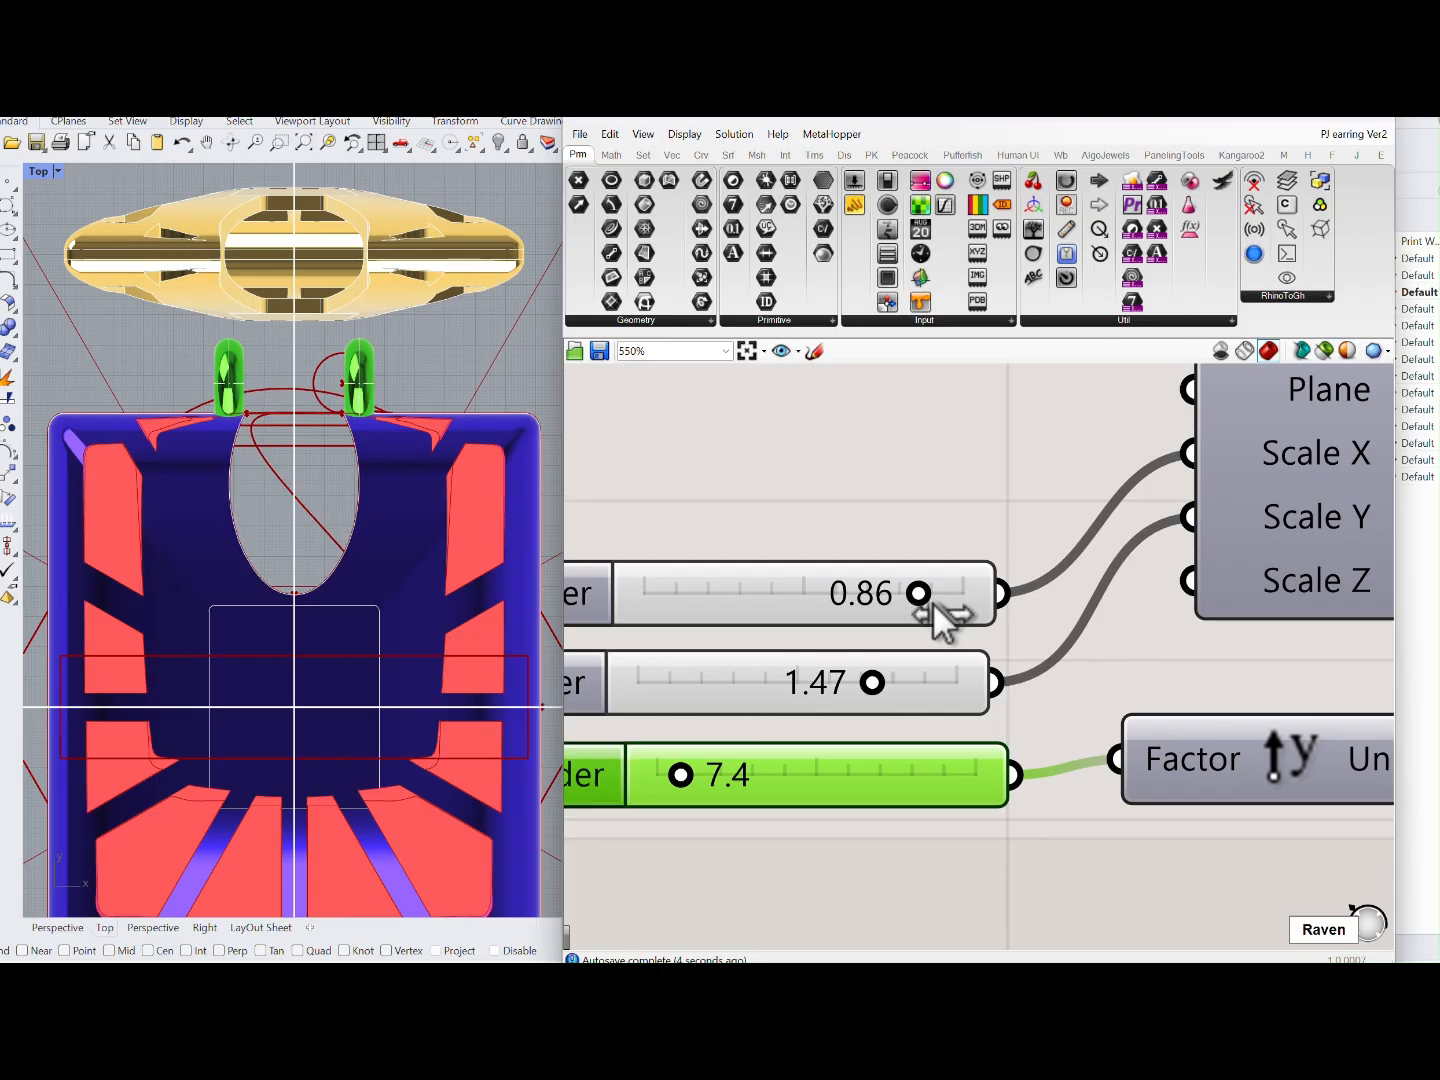
{"action": "left_click_drag", "start_coordinate": [934, 606], "coordinate": [953, 605]}
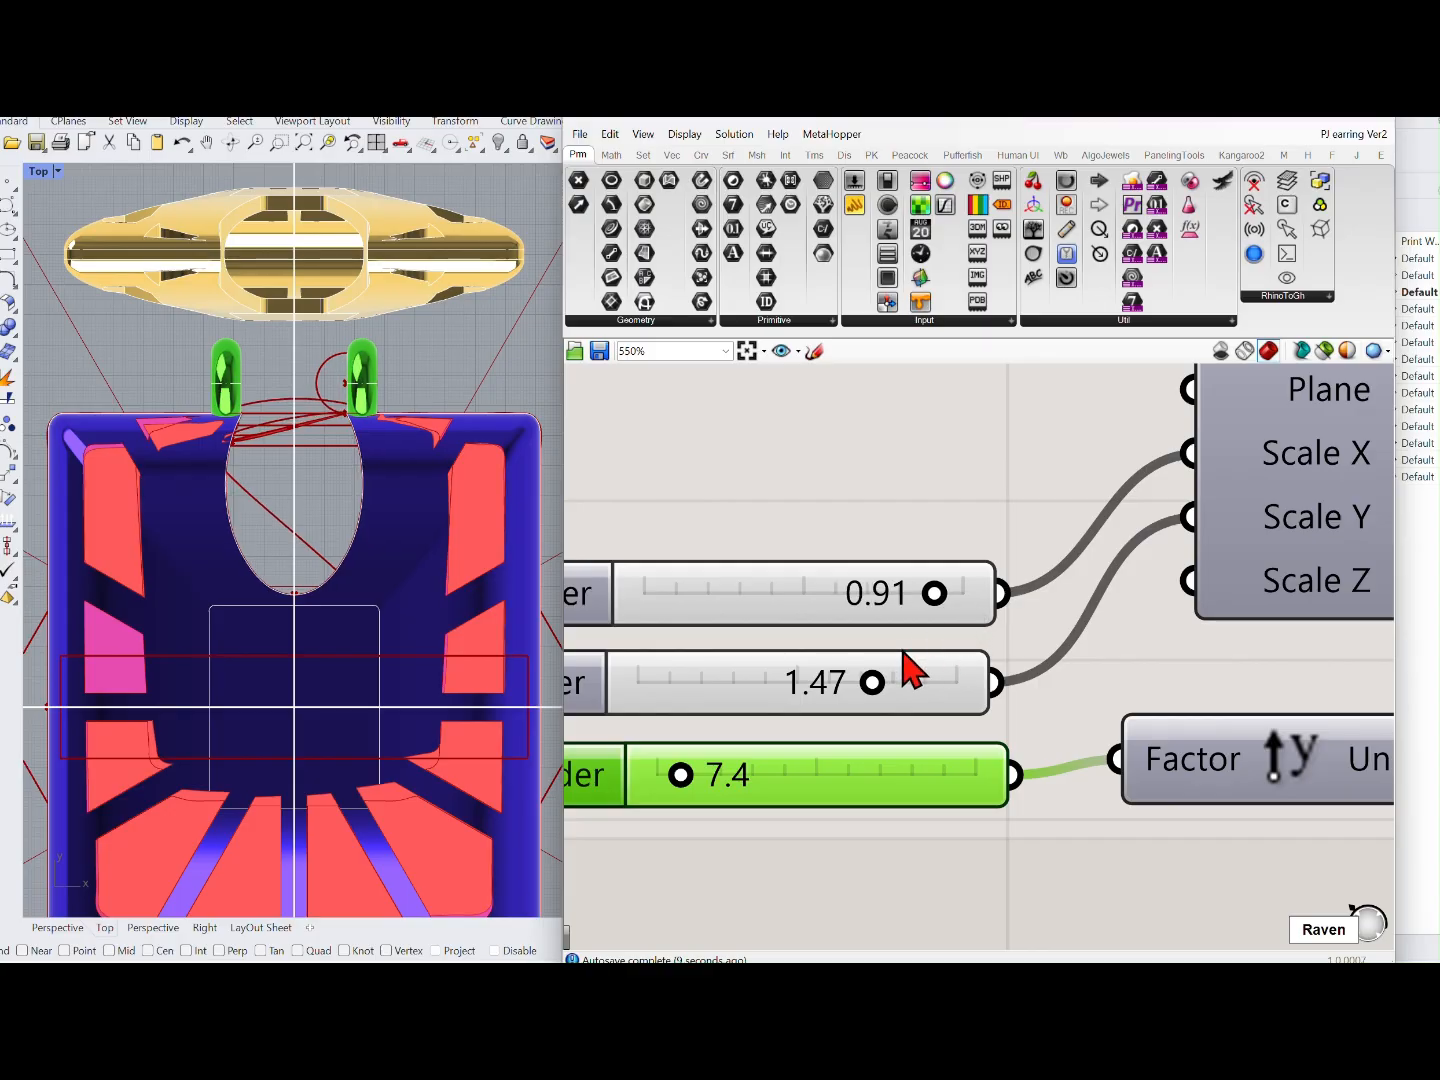
Step: Examine the Polygon component and its sliders in the hollow cutter group against the opening in the Top view
{"action": "scroll", "coordinate": [430, 565], "scroll_direction": "down", "scroll_amount": 3}
{"action": "scroll", "coordinate": [685, 640], "scroll_direction": "down", "scroll_amount": 6}
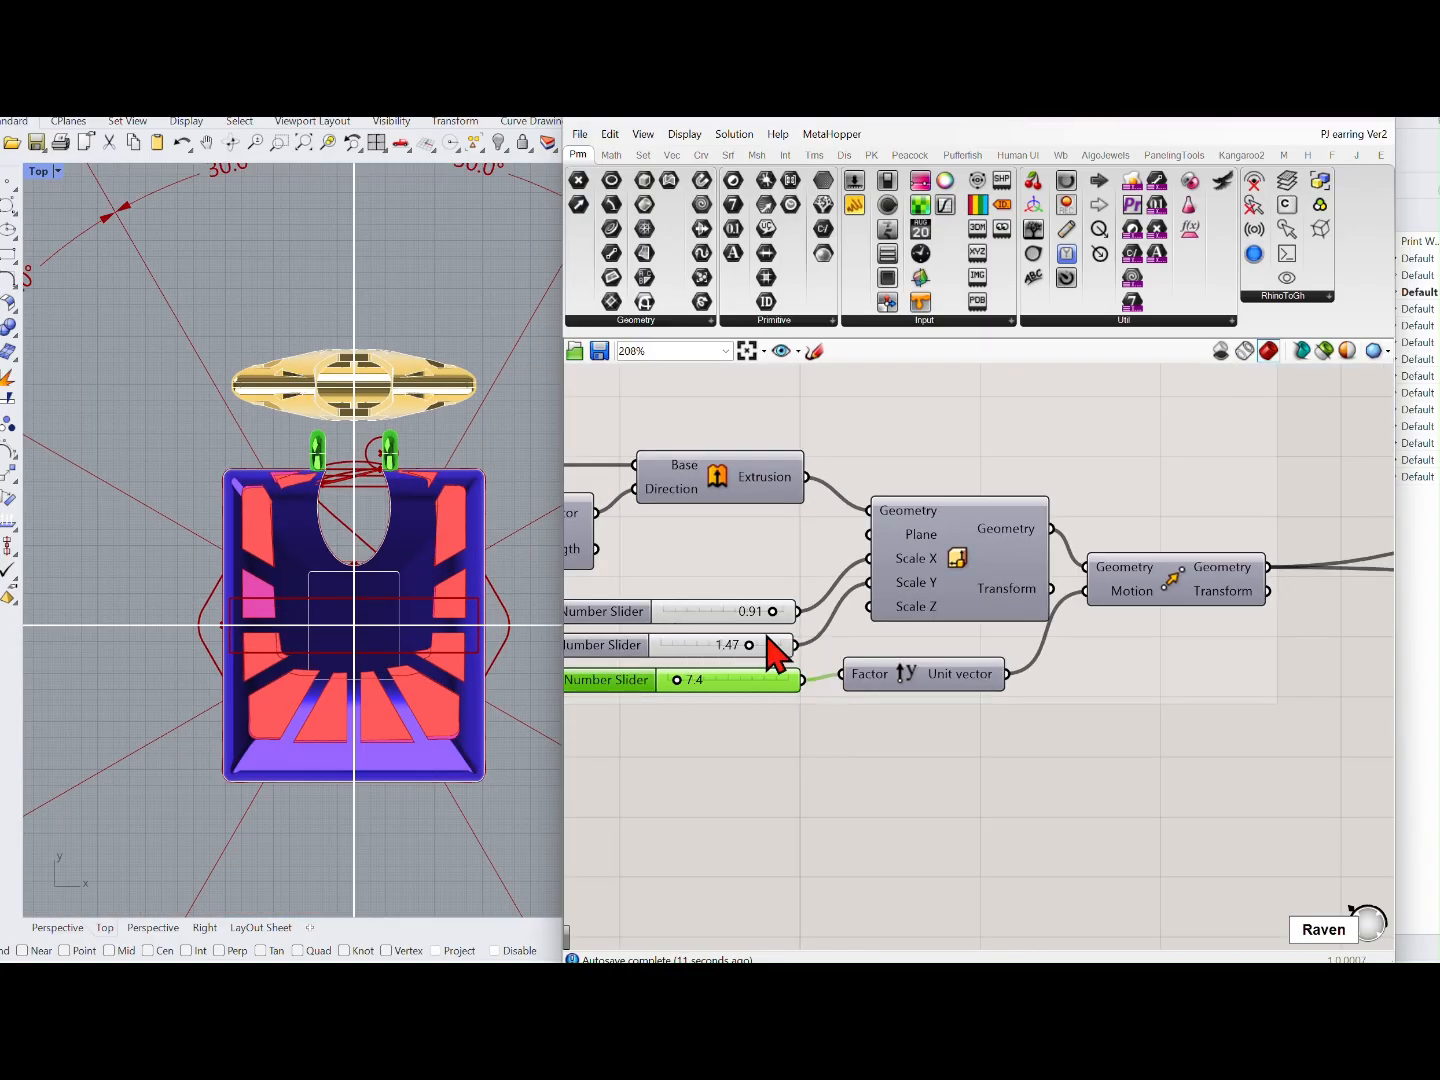
{"action": "right_click_drag", "start_coordinate": [995, 611], "coordinate": [1247, 599]}
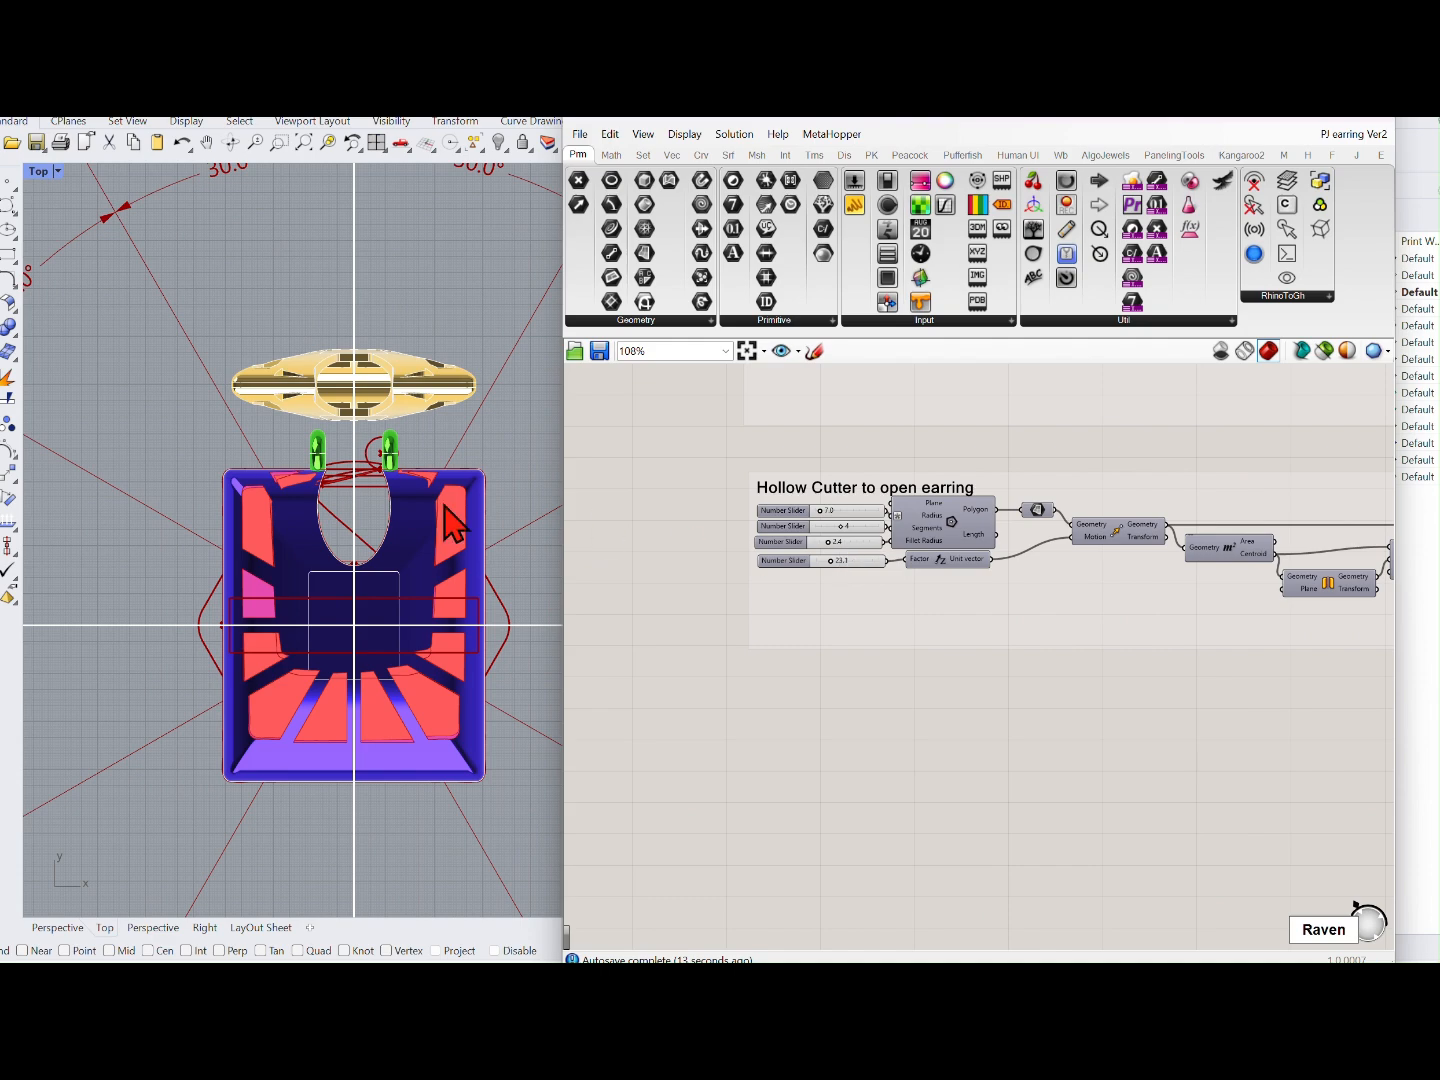
{"action": "scroll", "coordinate": [840, 606], "scroll_direction": "up", "scroll_amount": 3}
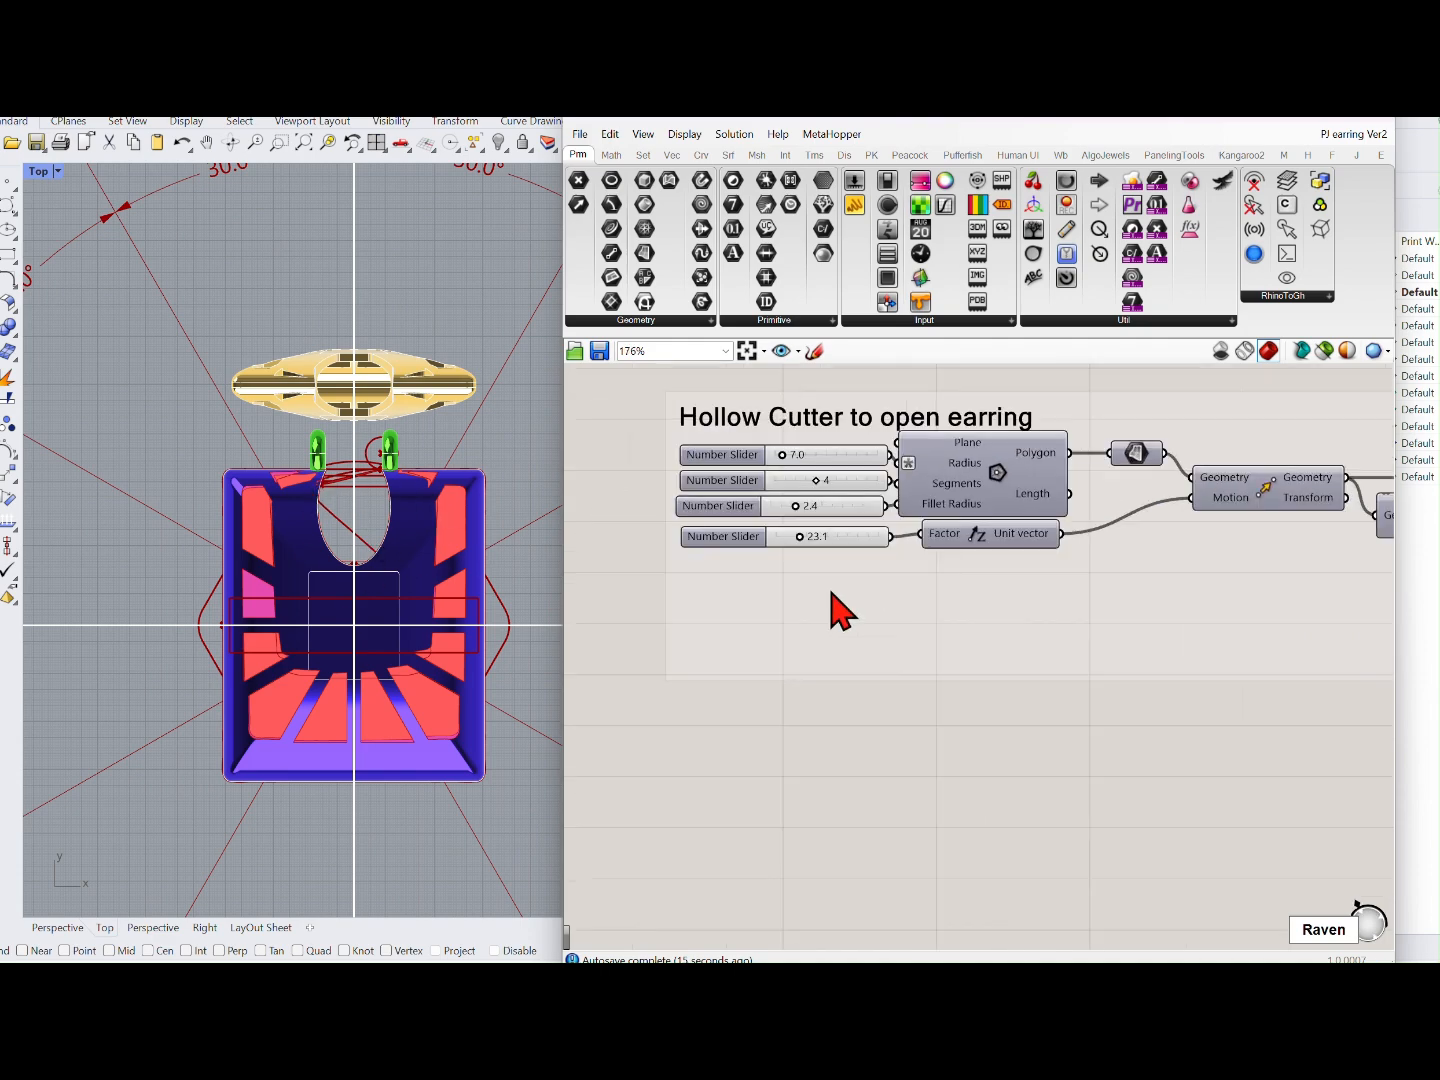
{"action": "scroll", "coordinate": [836, 605], "scroll_direction": "down", "scroll_amount": 2}
{"action": "scroll", "coordinate": [951, 530], "scroll_direction": "up", "scroll_amount": 2}
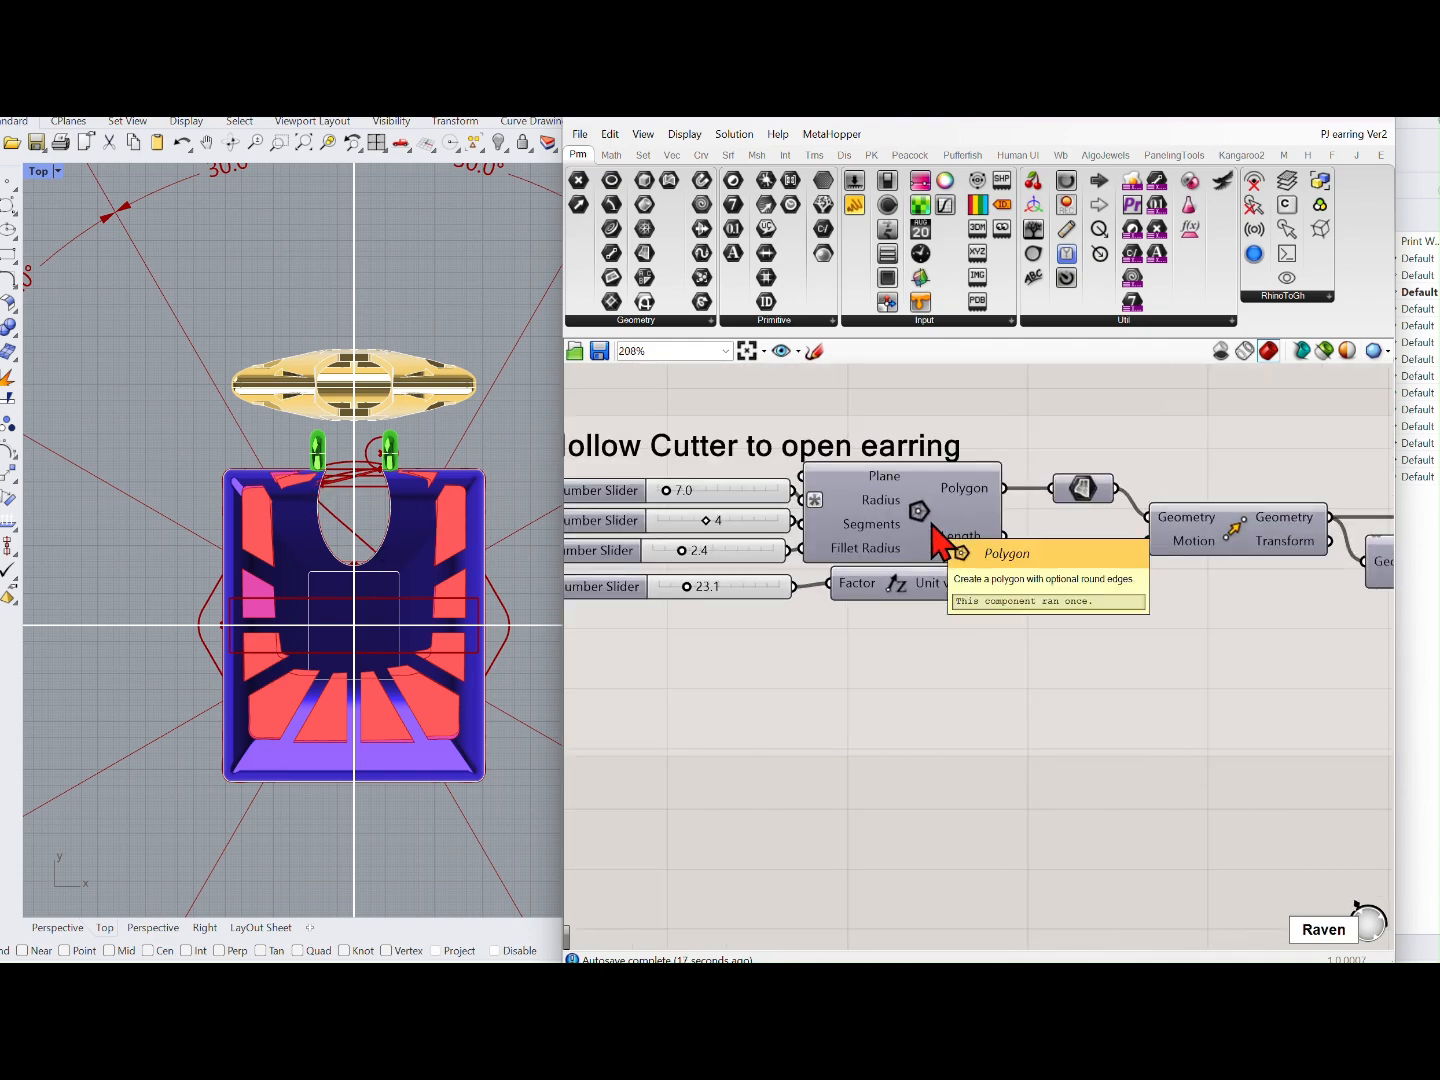
{"action": "scroll", "coordinate": [941, 544], "scroll_direction": "down", "scroll_amount": 1}
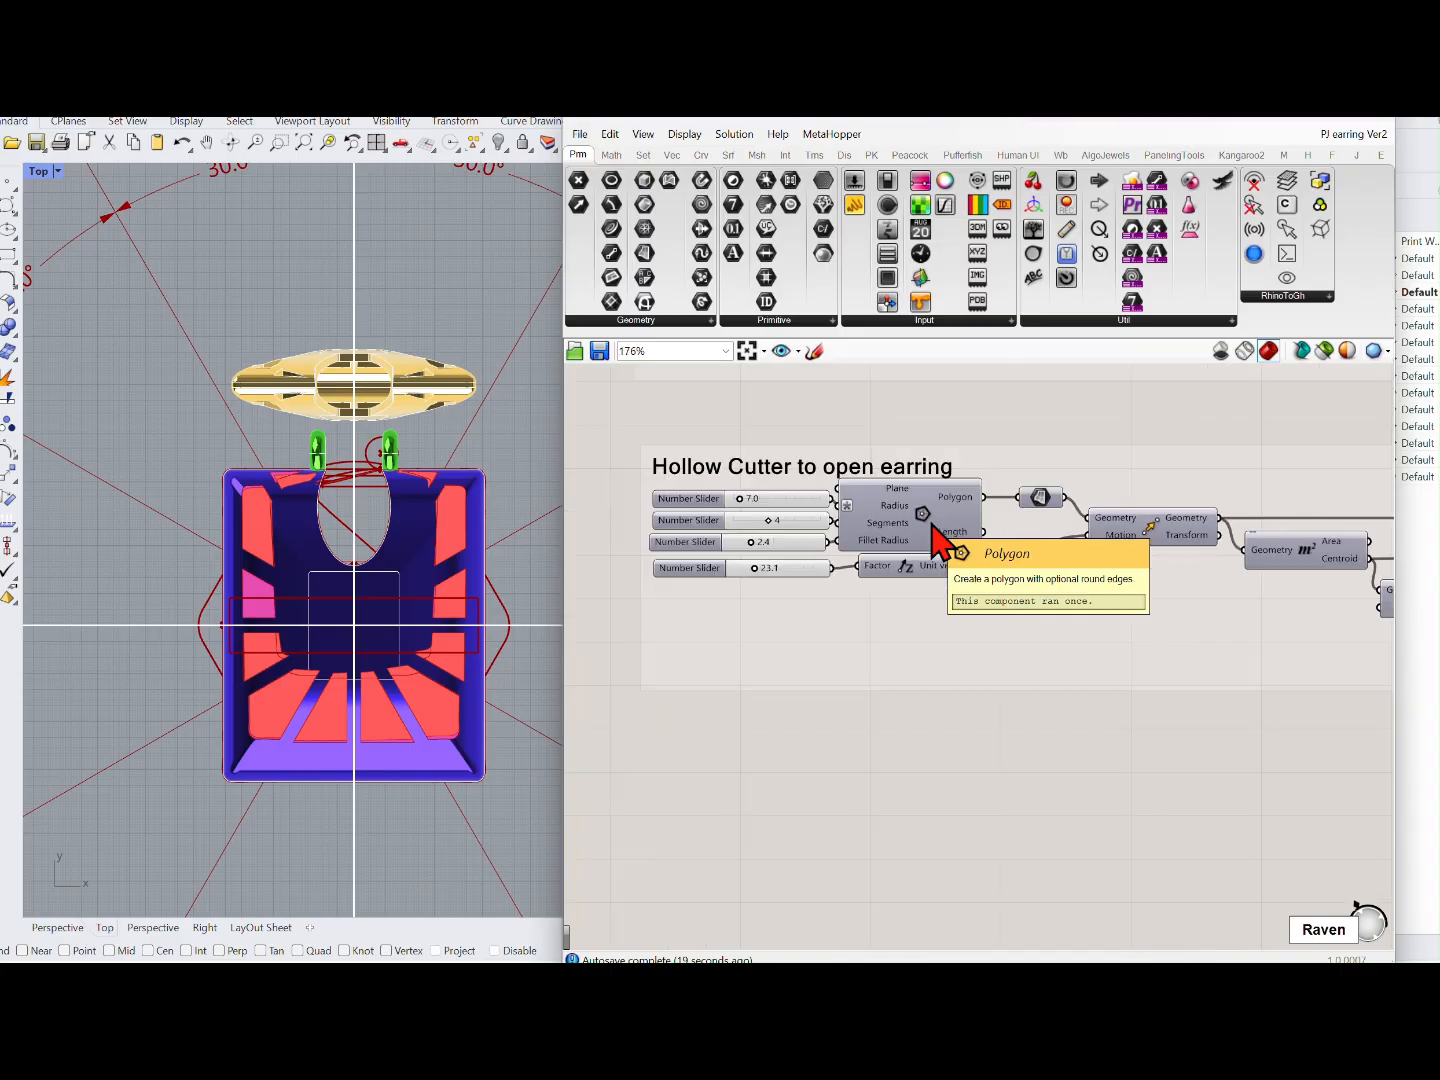
{"action": "scroll", "coordinate": [941, 543], "scroll_direction": "up", "scroll_amount": 1}
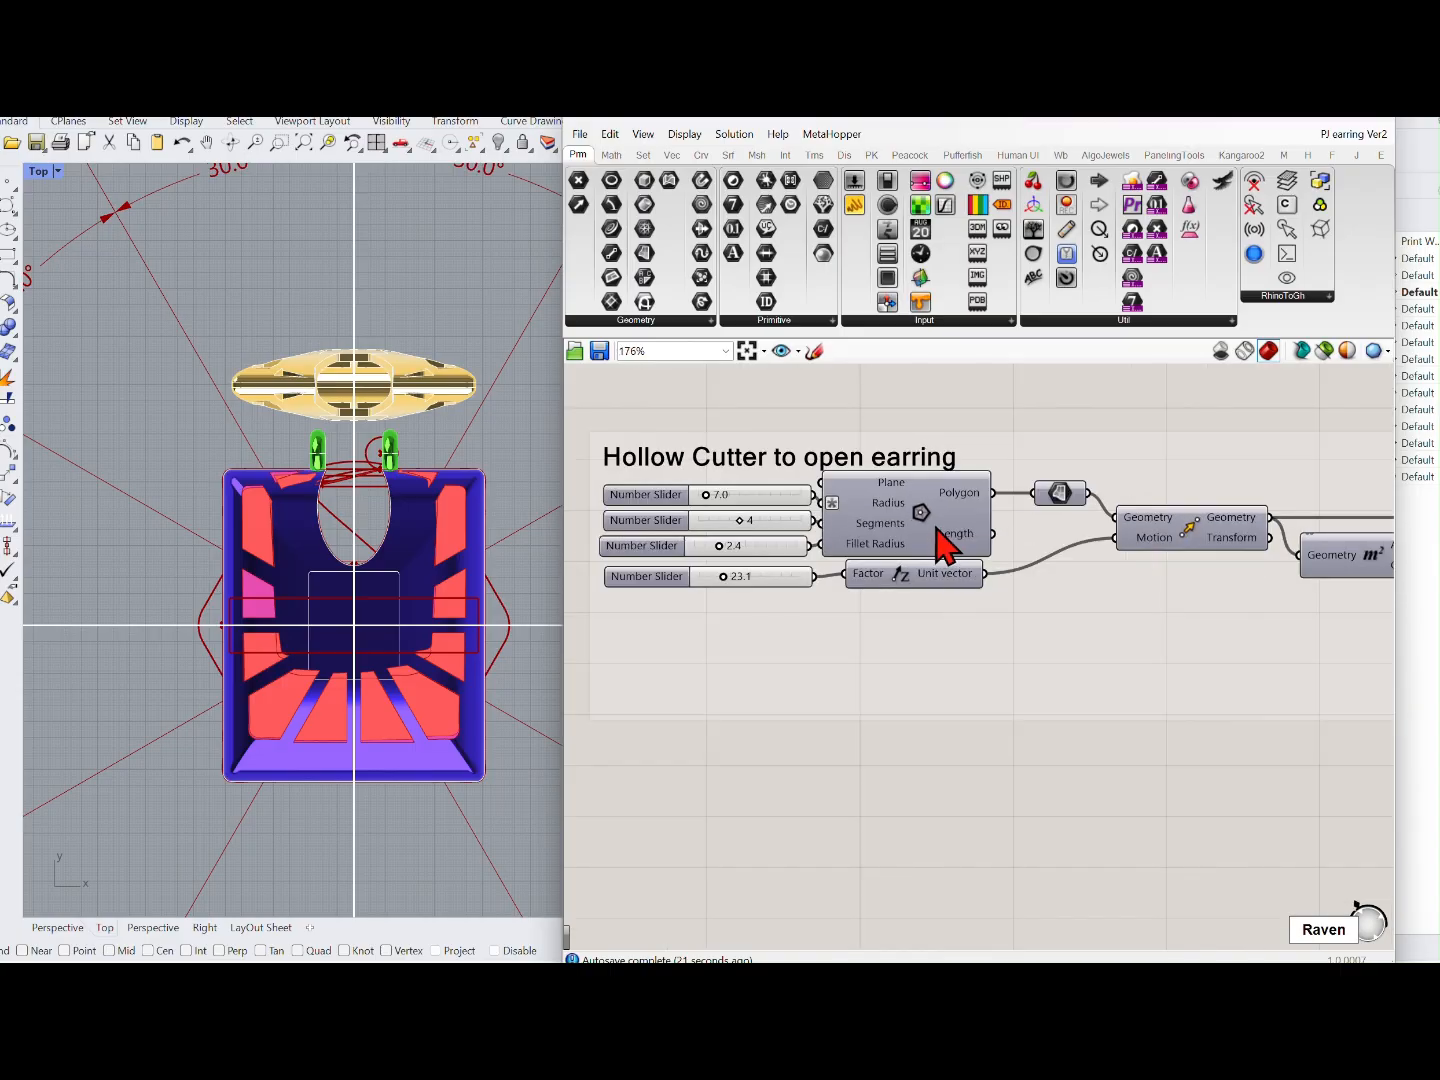
{"action": "scroll", "coordinate": [965, 517], "scroll_direction": "down", "scroll_amount": 4}
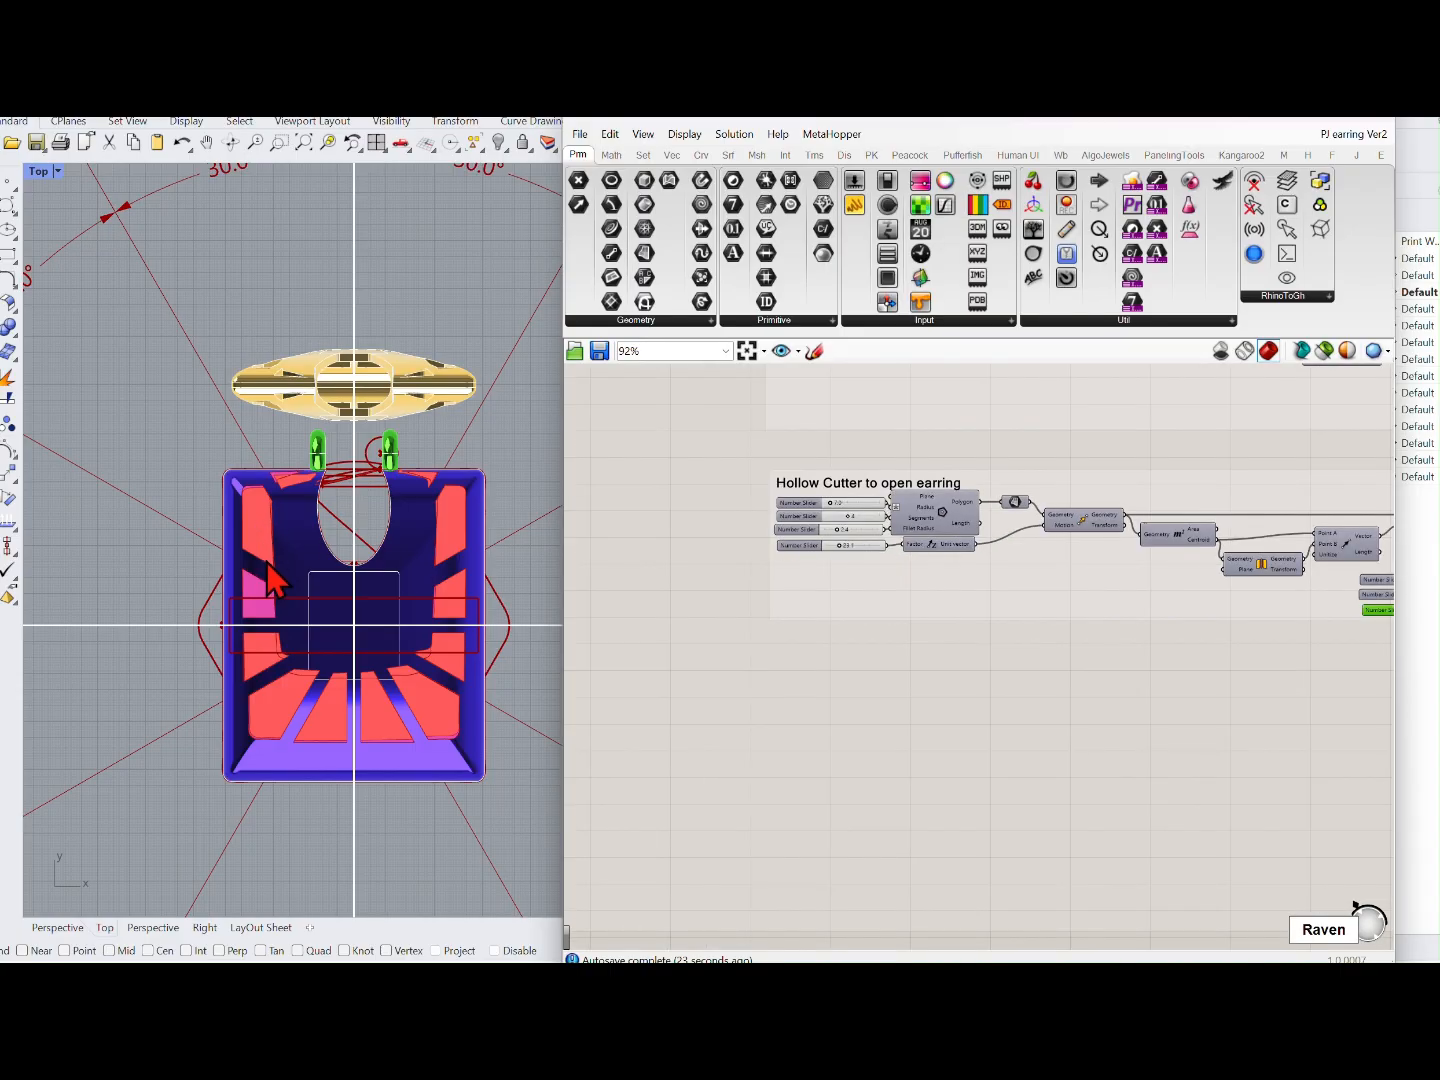
Step: Restore the multi-view layout and release the earring data through the Data Dam labelled "Click to down sream data once ready"
{"action": "right_click_drag", "start_coordinate": [275, 581], "coordinate": [364, 611]}
{"action": "double_click", "coordinate": [41, 173]}
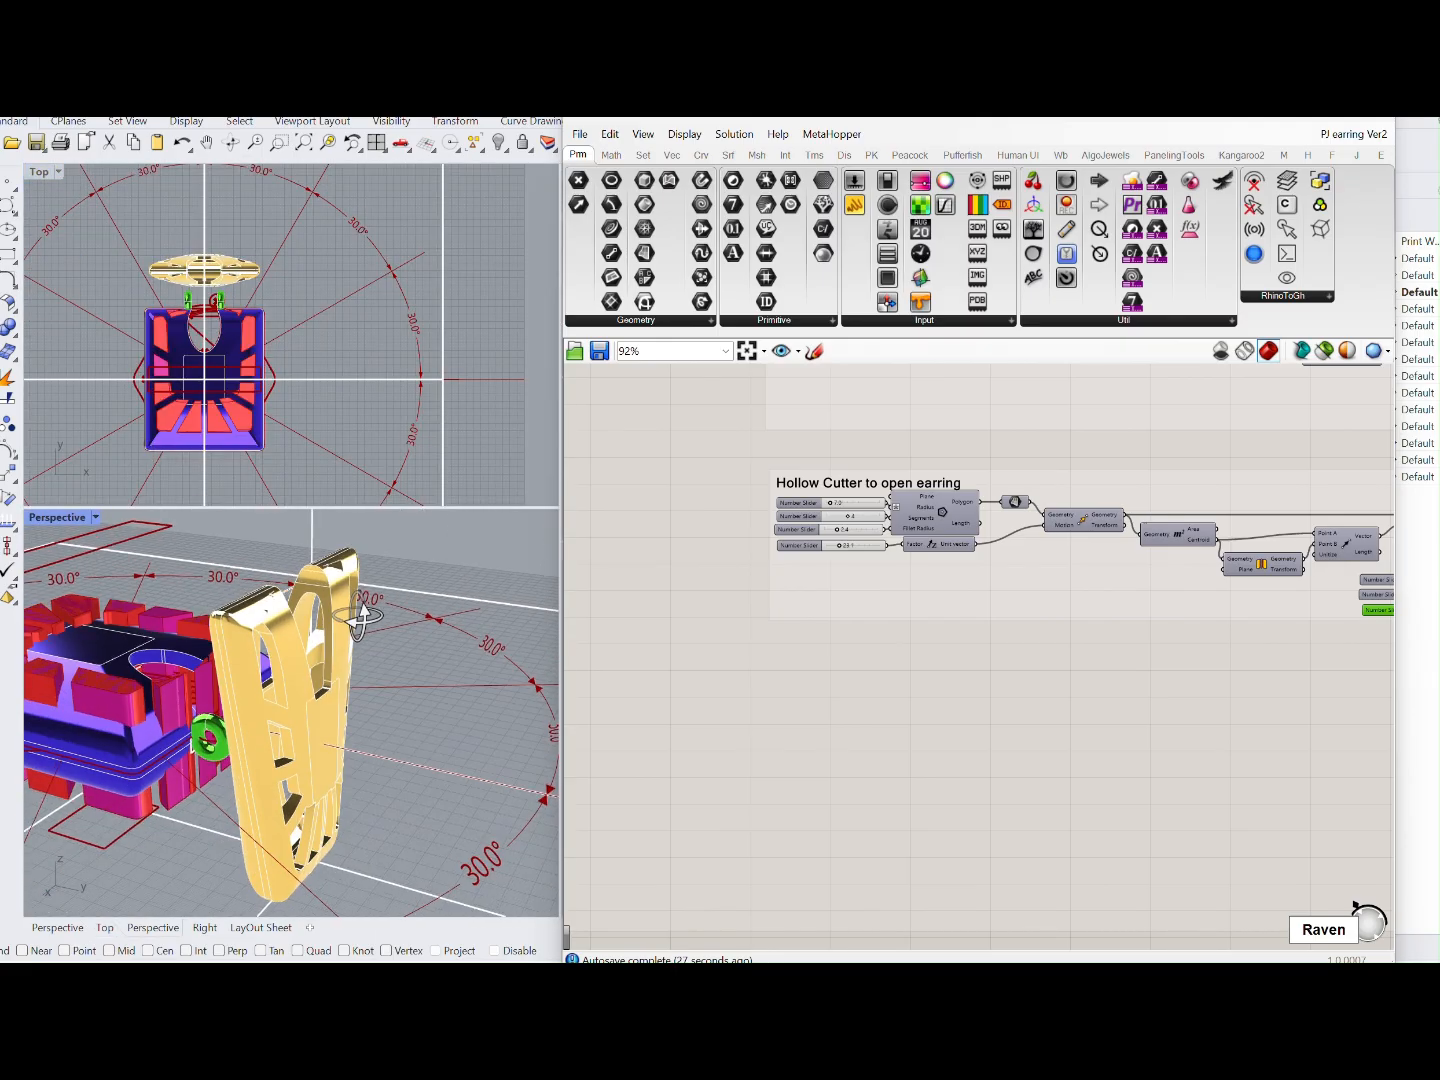
{"action": "scroll", "coordinate": [1150, 586], "scroll_direction": "down", "scroll_amount": 5}
{"action": "right_click_drag", "start_coordinate": [1263, 581], "coordinate": [916, 595]}
{"action": "right_click_drag", "start_coordinate": [1357, 560], "coordinate": [1012, 565]}
{"action": "right_click_drag", "start_coordinate": [1304, 521], "coordinate": [955, 590]}
{"action": "right_click_drag", "start_coordinate": [1319, 574], "coordinate": [700, 566]}
{"action": "right_click_drag", "start_coordinate": [960, 597], "coordinate": [1067, 602]}
{"action": "scroll", "coordinate": [748, 578], "scroll_direction": "up", "scroll_amount": 1}
{"action": "scroll", "coordinate": [755, 598], "scroll_direction": "up", "scroll_amount": 6}
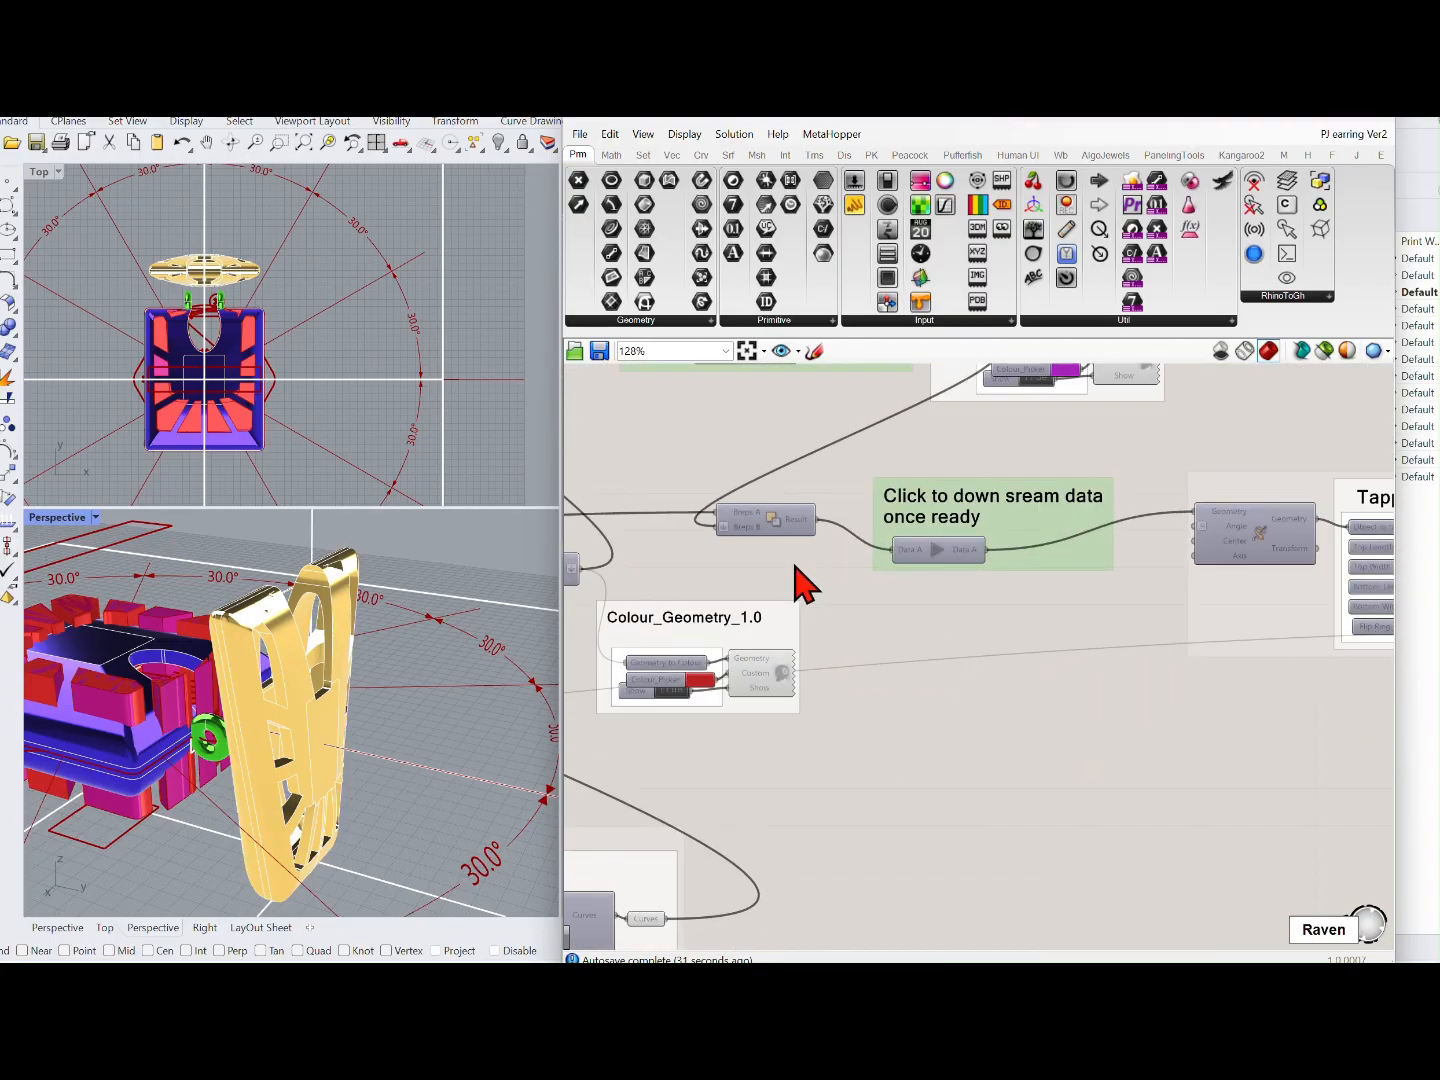
{"action": "left_click", "coordinate": [938, 552]}
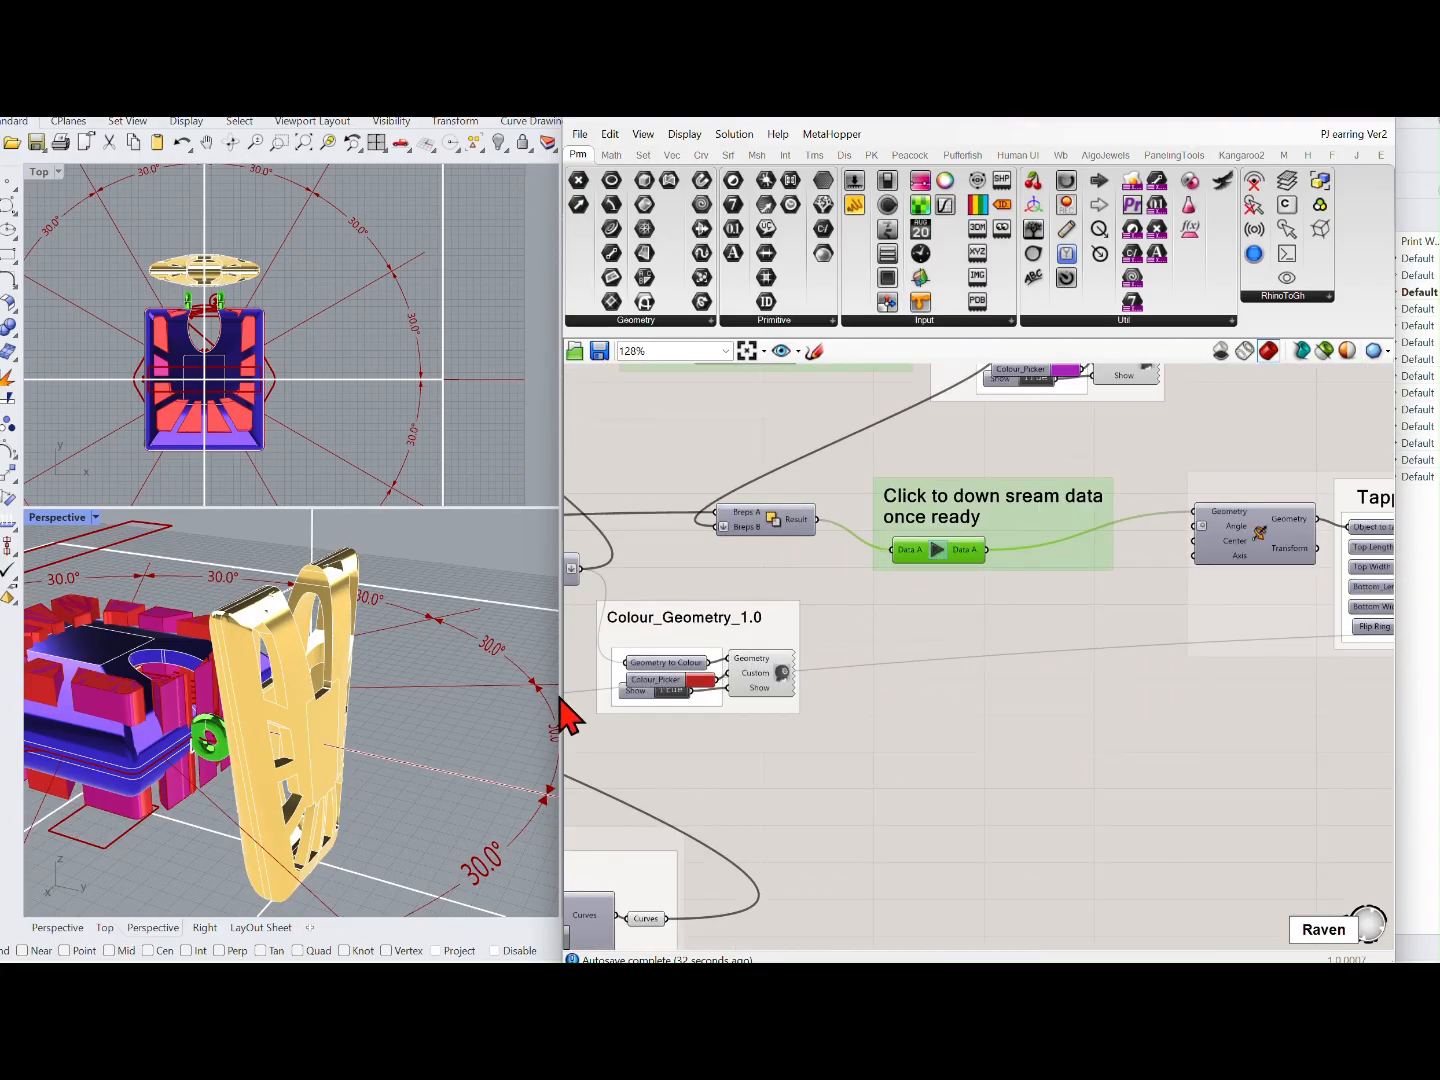
{"action": "right_click_drag", "start_coordinate": [371, 720], "coordinate": [281, 687]}
{"action": "scroll", "coordinate": [792, 530], "scroll_direction": "up", "scroll_amount": 2}
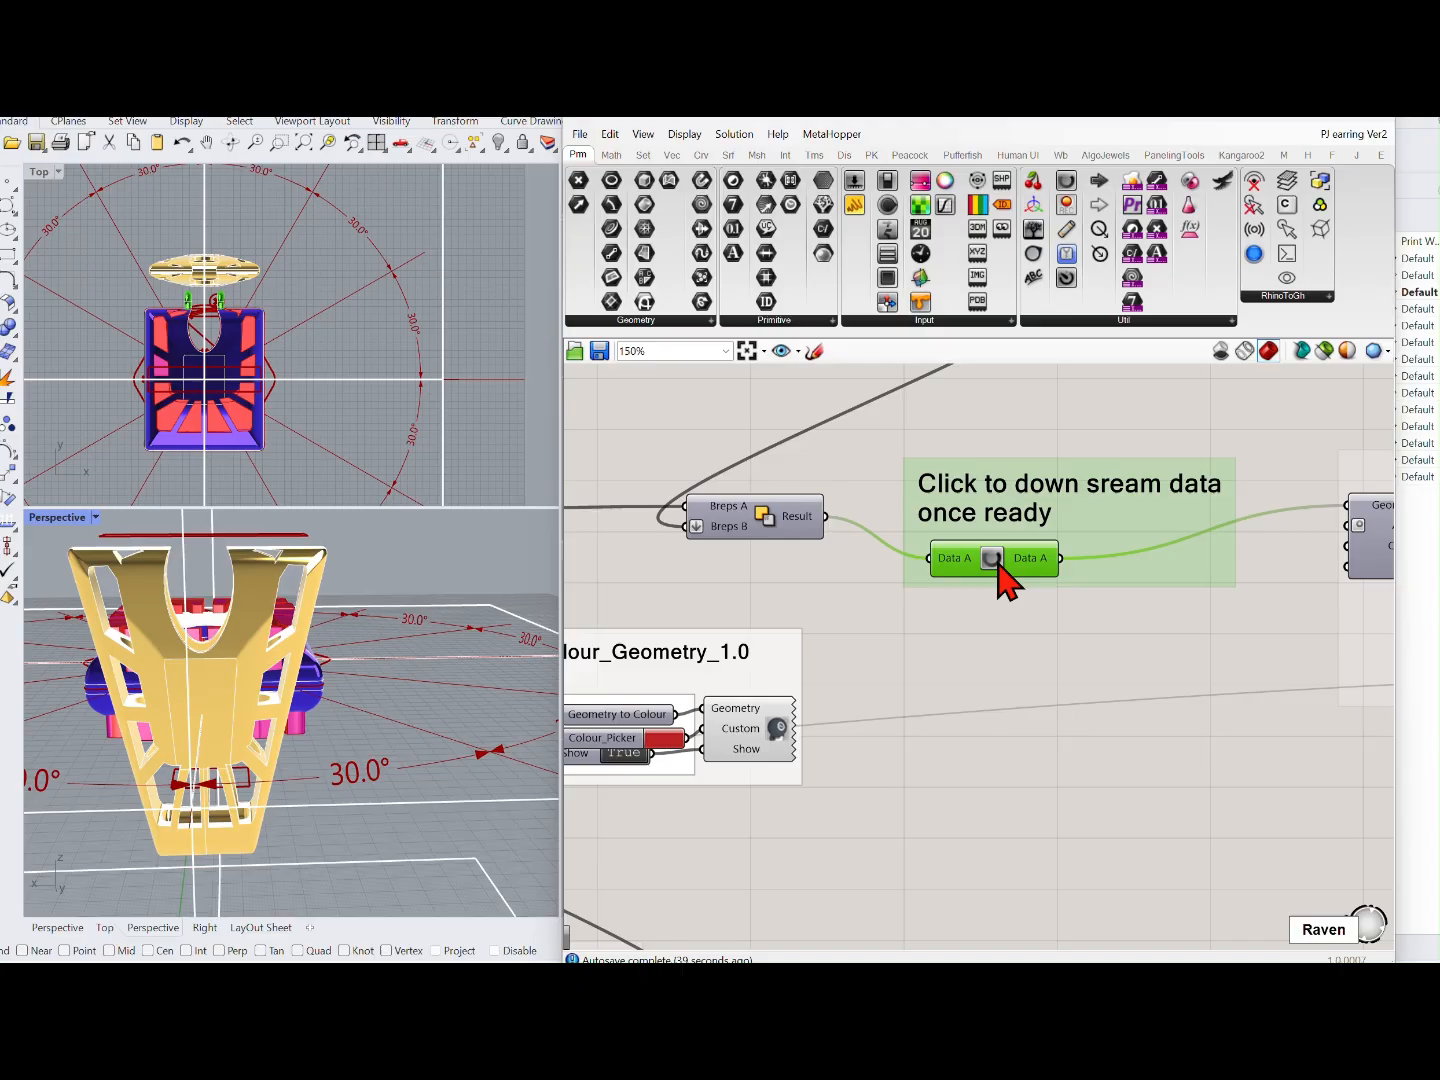
{"action": "scroll", "coordinate": [998, 566], "scroll_direction": "down", "scroll_amount": 1}
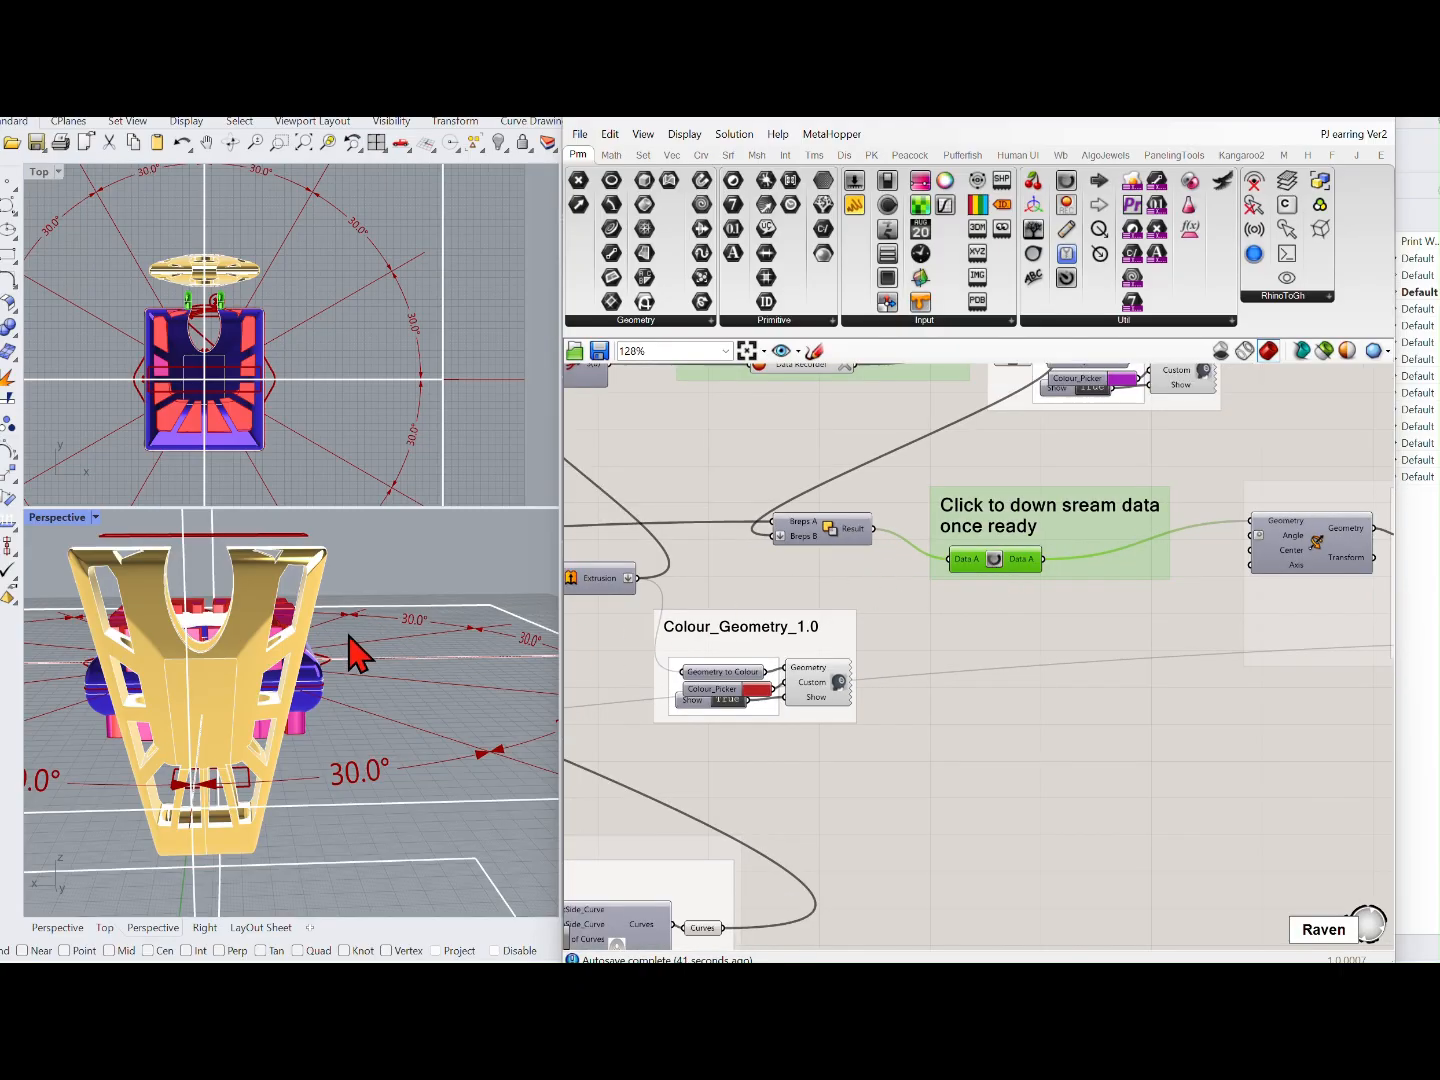
Step: Examine the tapered earring's upper edge, opening and side cut-outs up close in the Perspective view
{"action": "right_click_drag", "start_coordinate": [391, 661], "coordinate": [155, 698]}
{"action": "scroll", "coordinate": [289, 611], "scroll_direction": "up", "scroll_amount": 5}
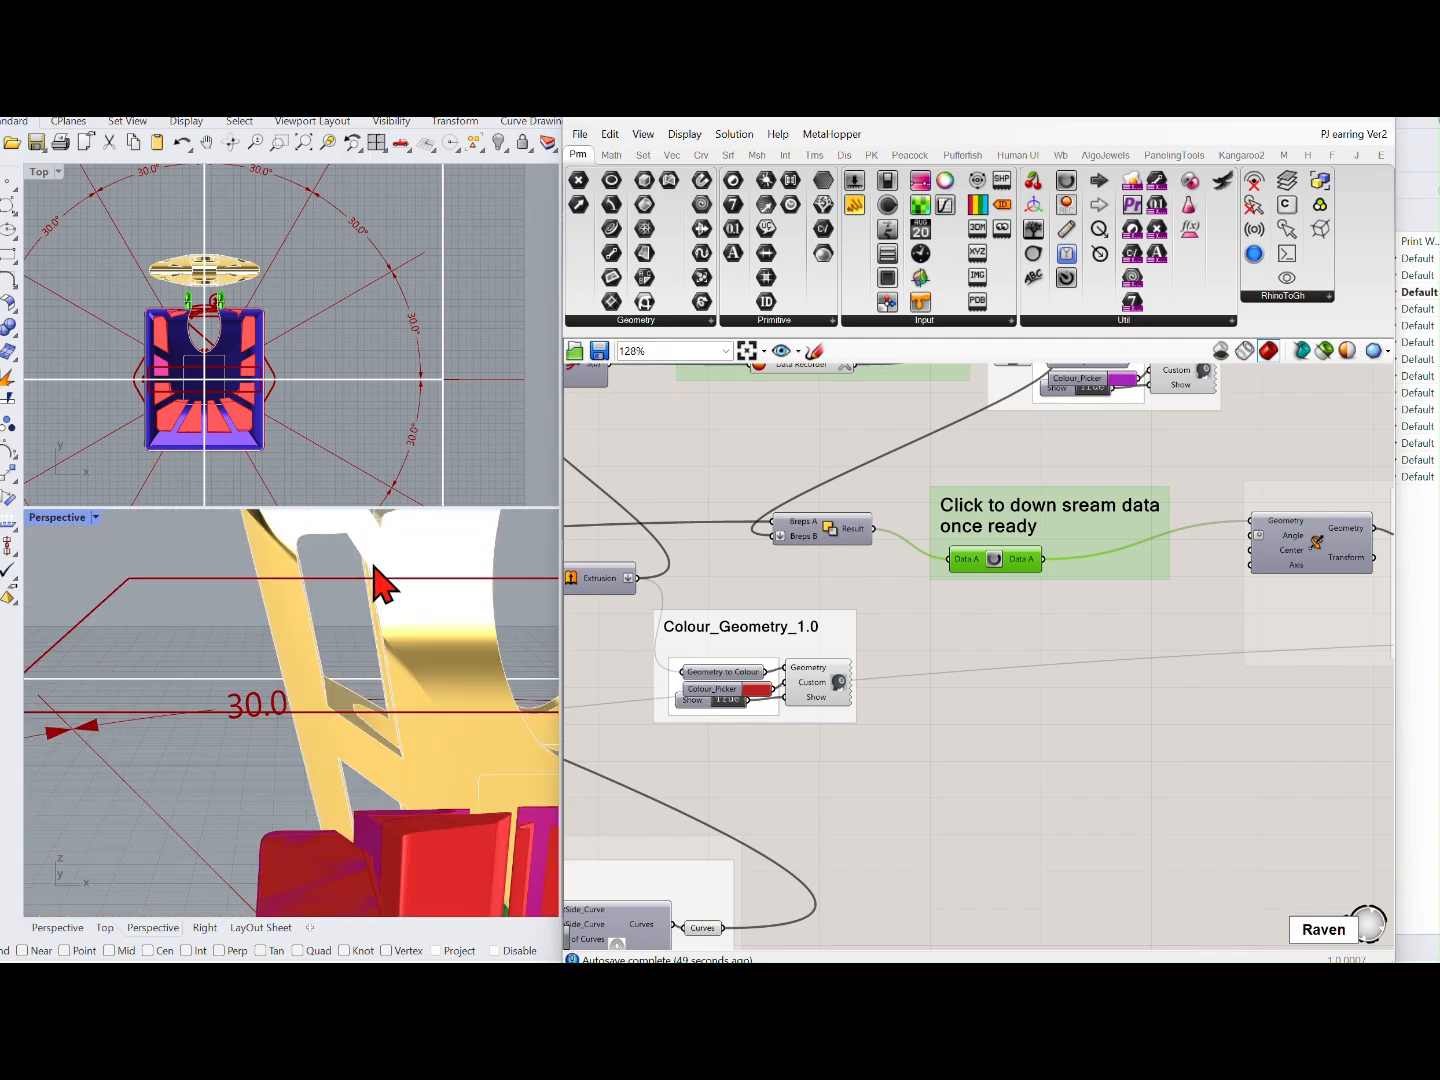
{"action": "scroll", "coordinate": [374, 566], "scroll_direction": "up", "scroll_amount": 2}
{"action": "right_click_drag", "start_coordinate": [373, 566], "coordinate": [344, 675], "text": "shift"}
{"action": "scroll", "coordinate": [341, 620], "scroll_direction": "up", "scroll_amount": 5}
{"action": "right_click_drag", "start_coordinate": [334, 607], "coordinate": [389, 636]}
{"action": "scroll", "coordinate": [405, 585], "scroll_direction": "up", "scroll_amount": 8}
{"action": "scroll", "coordinate": [385, 630], "scroll_direction": "down", "scroll_amount": 7}
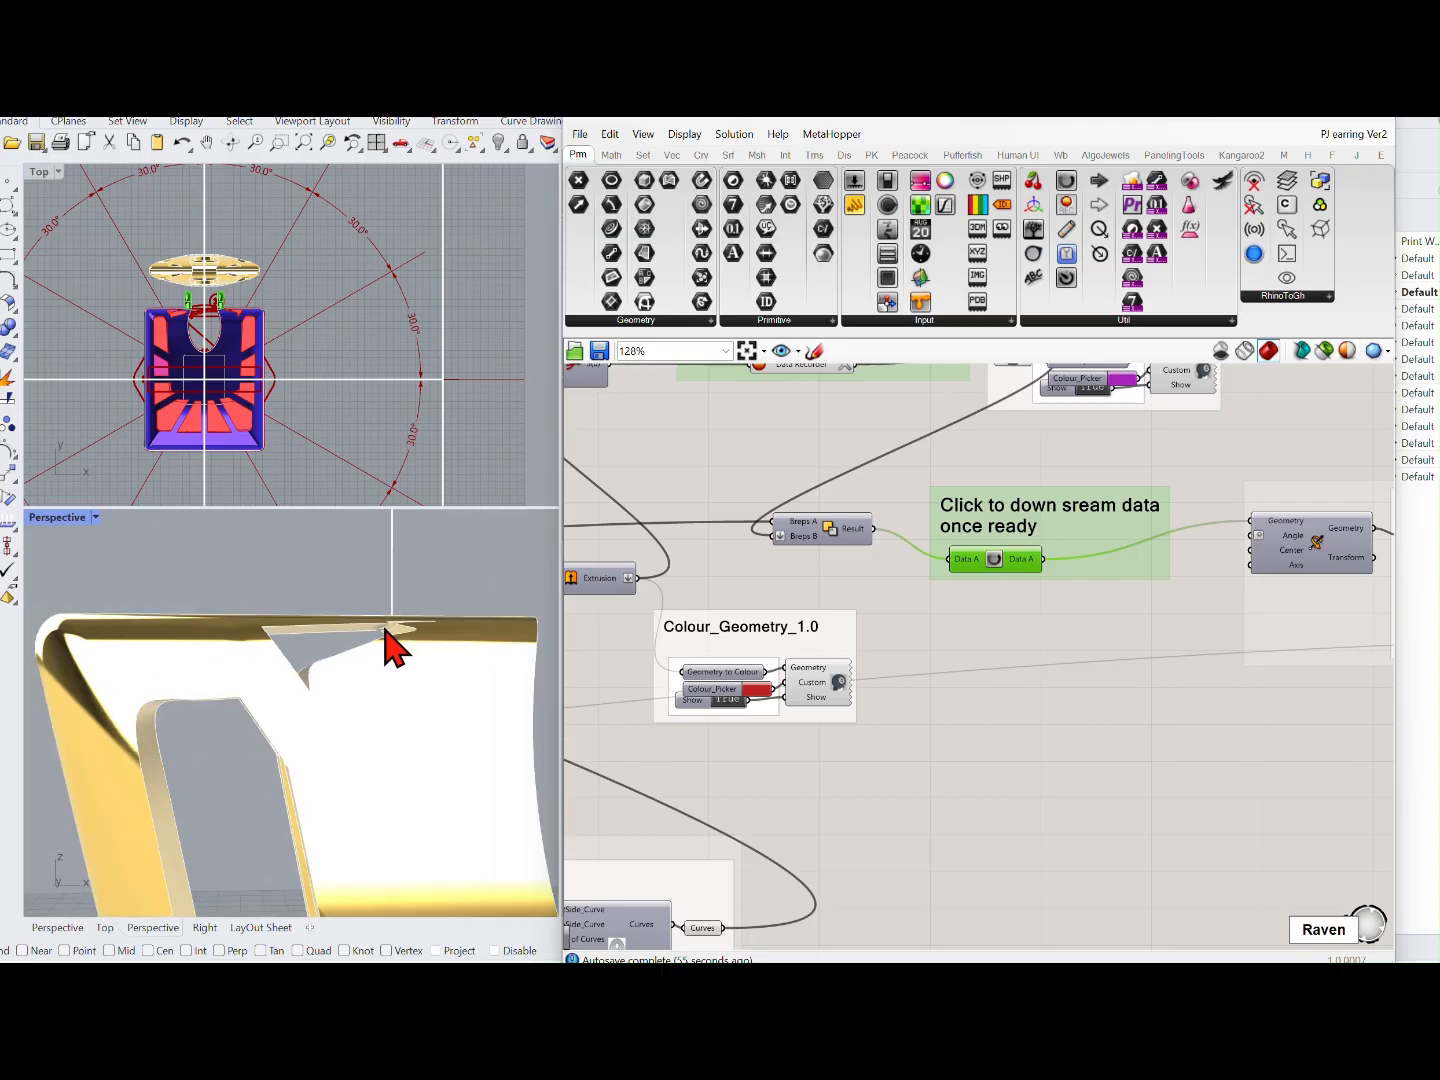
{"action": "scroll", "coordinate": [386, 642], "scroll_direction": "down", "scroll_amount": 6}
{"action": "scroll", "coordinate": [397, 651], "scroll_direction": "down", "scroll_amount": 3}
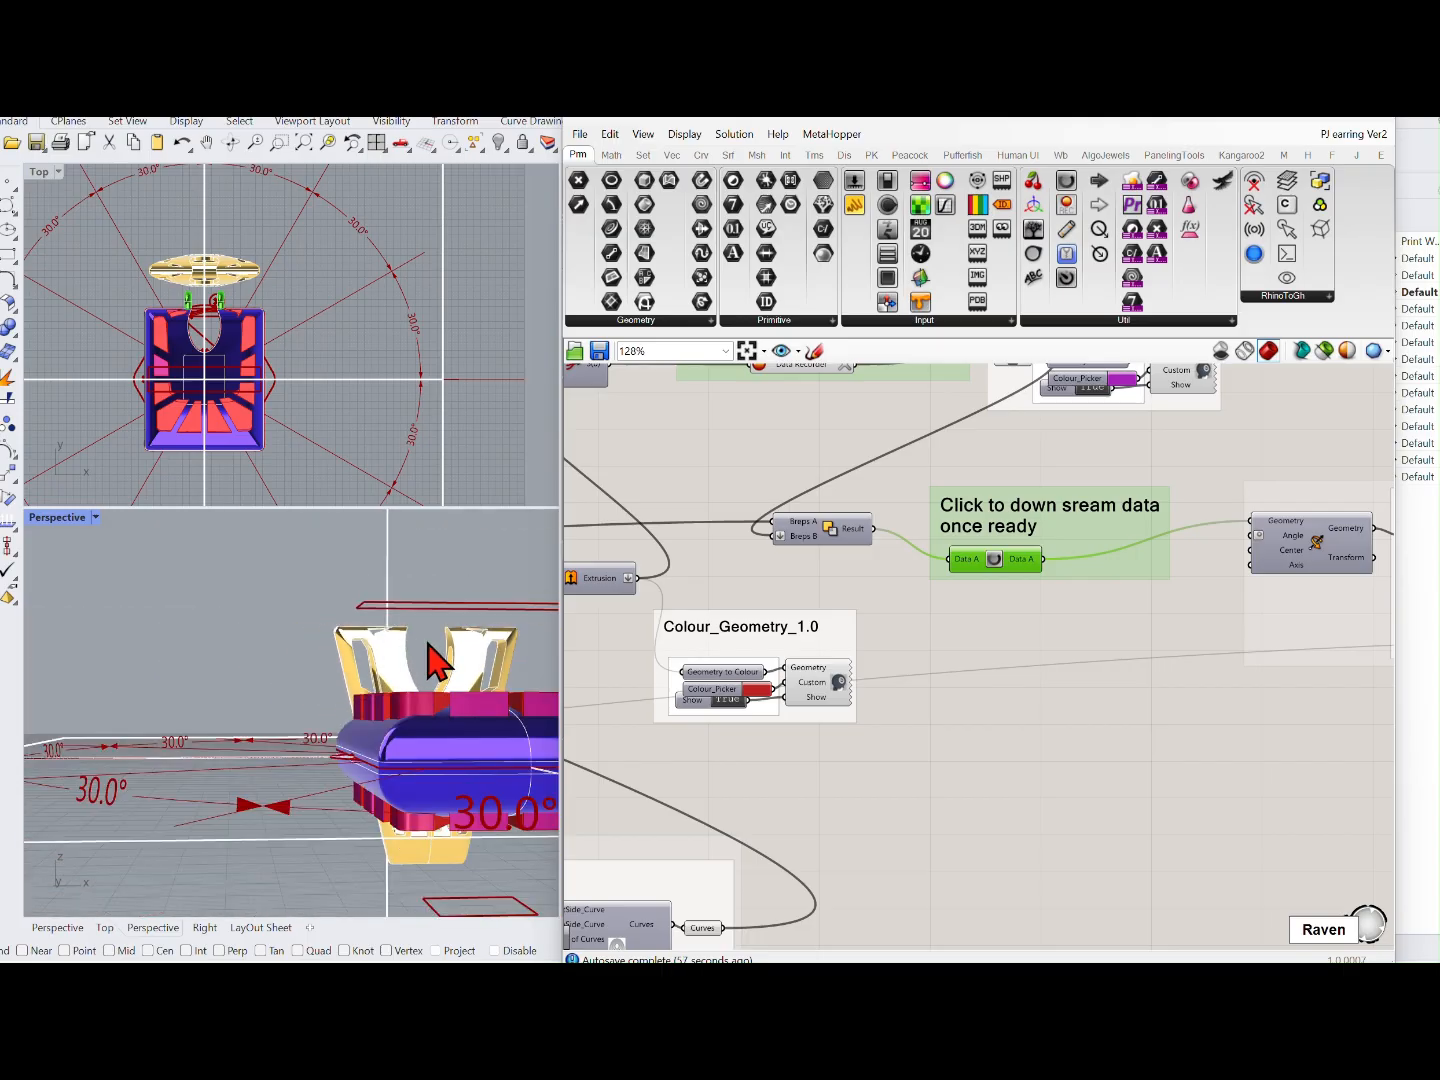
Step: Bake the result of the Solid Difference feeding the Data Dam onto the Main Stone layer
{"action": "right_click", "coordinate": [830, 529]}
{"action": "left_click", "coordinate": [866, 604]}
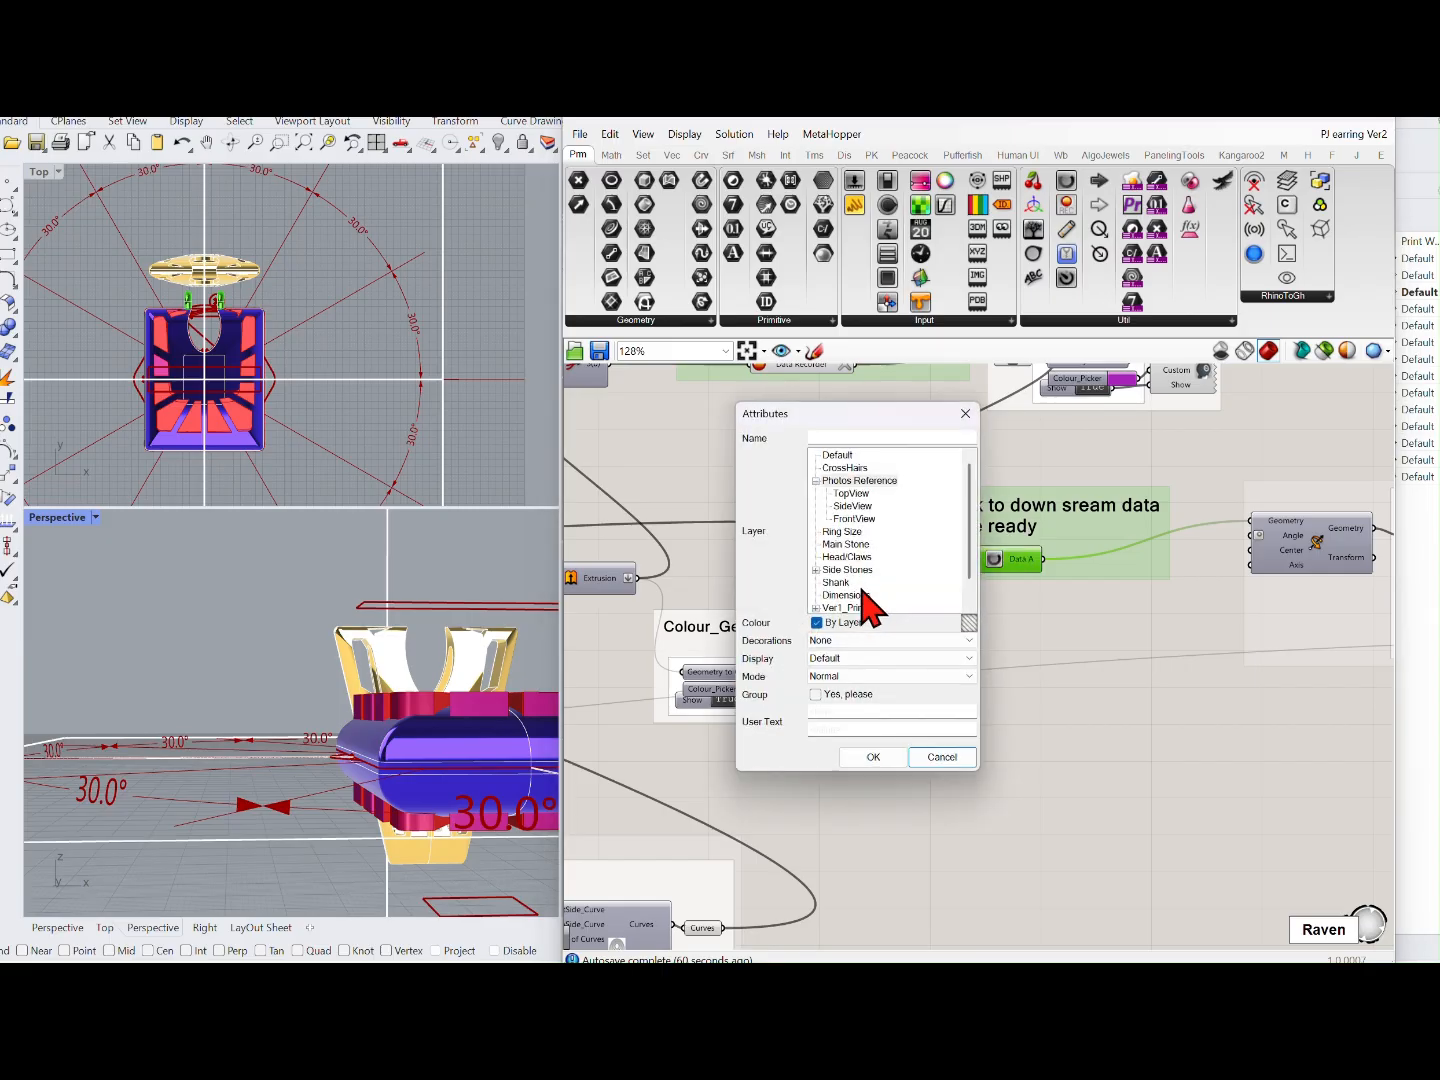
{"action": "left_click", "coordinate": [849, 545]}
{"action": "left_click", "coordinate": [872, 758]}
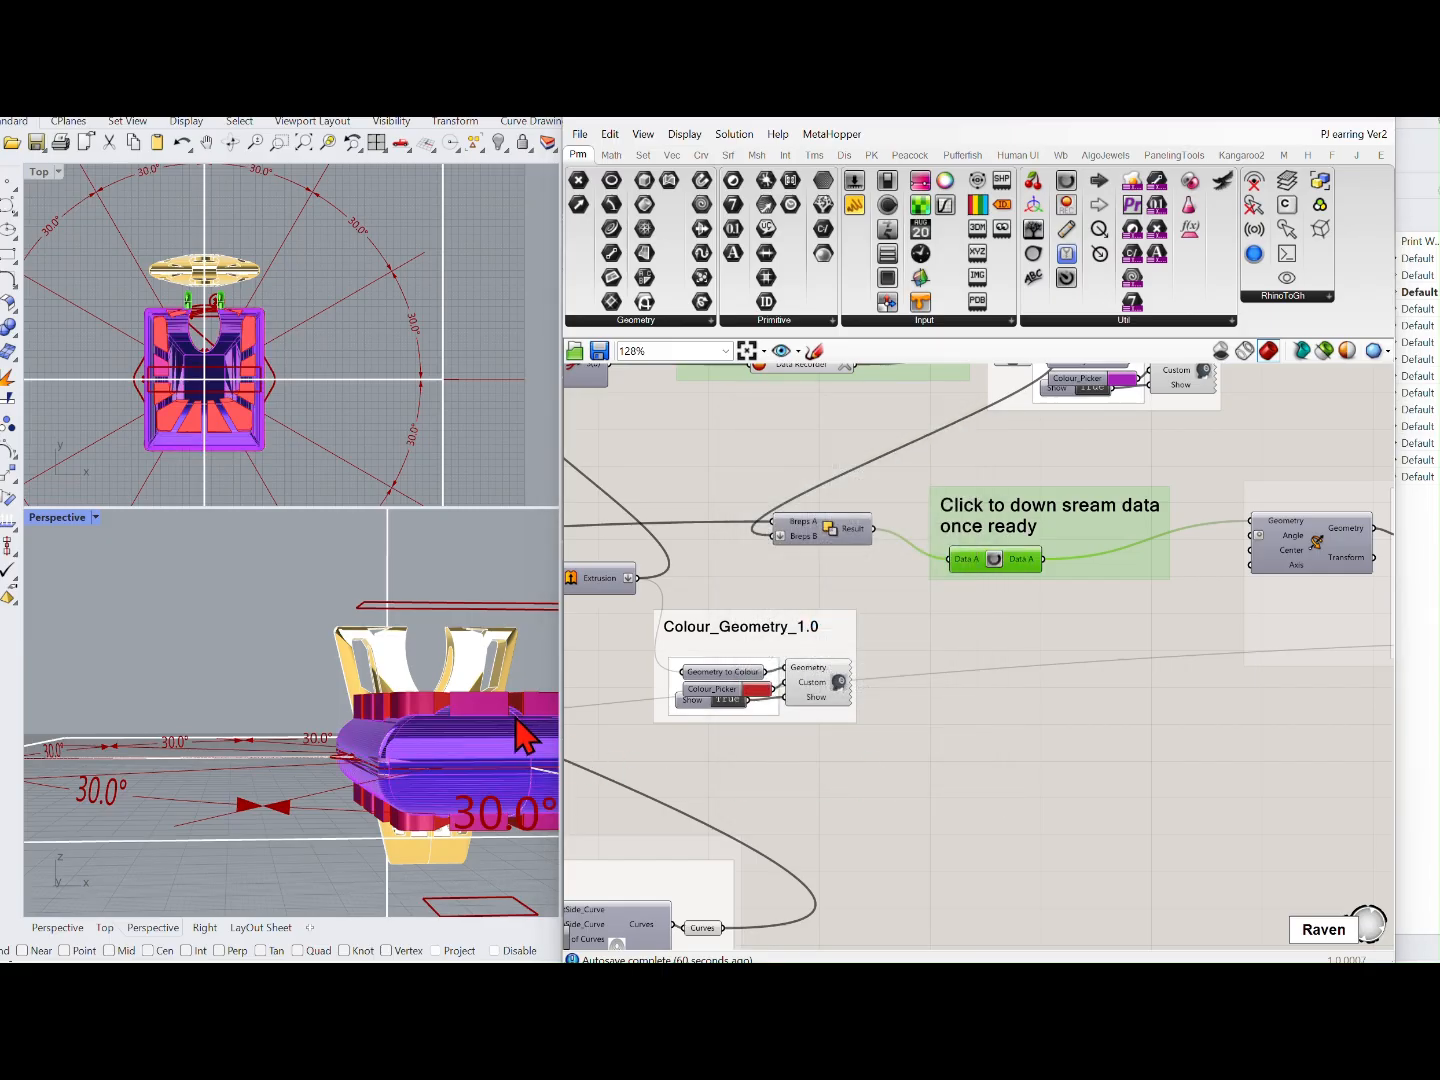
{"action": "right_click_drag", "start_coordinate": [524, 700], "coordinate": [496, 776]}
{"action": "scroll", "coordinate": [713, 594], "scroll_direction": "down", "scroll_amount": 1}
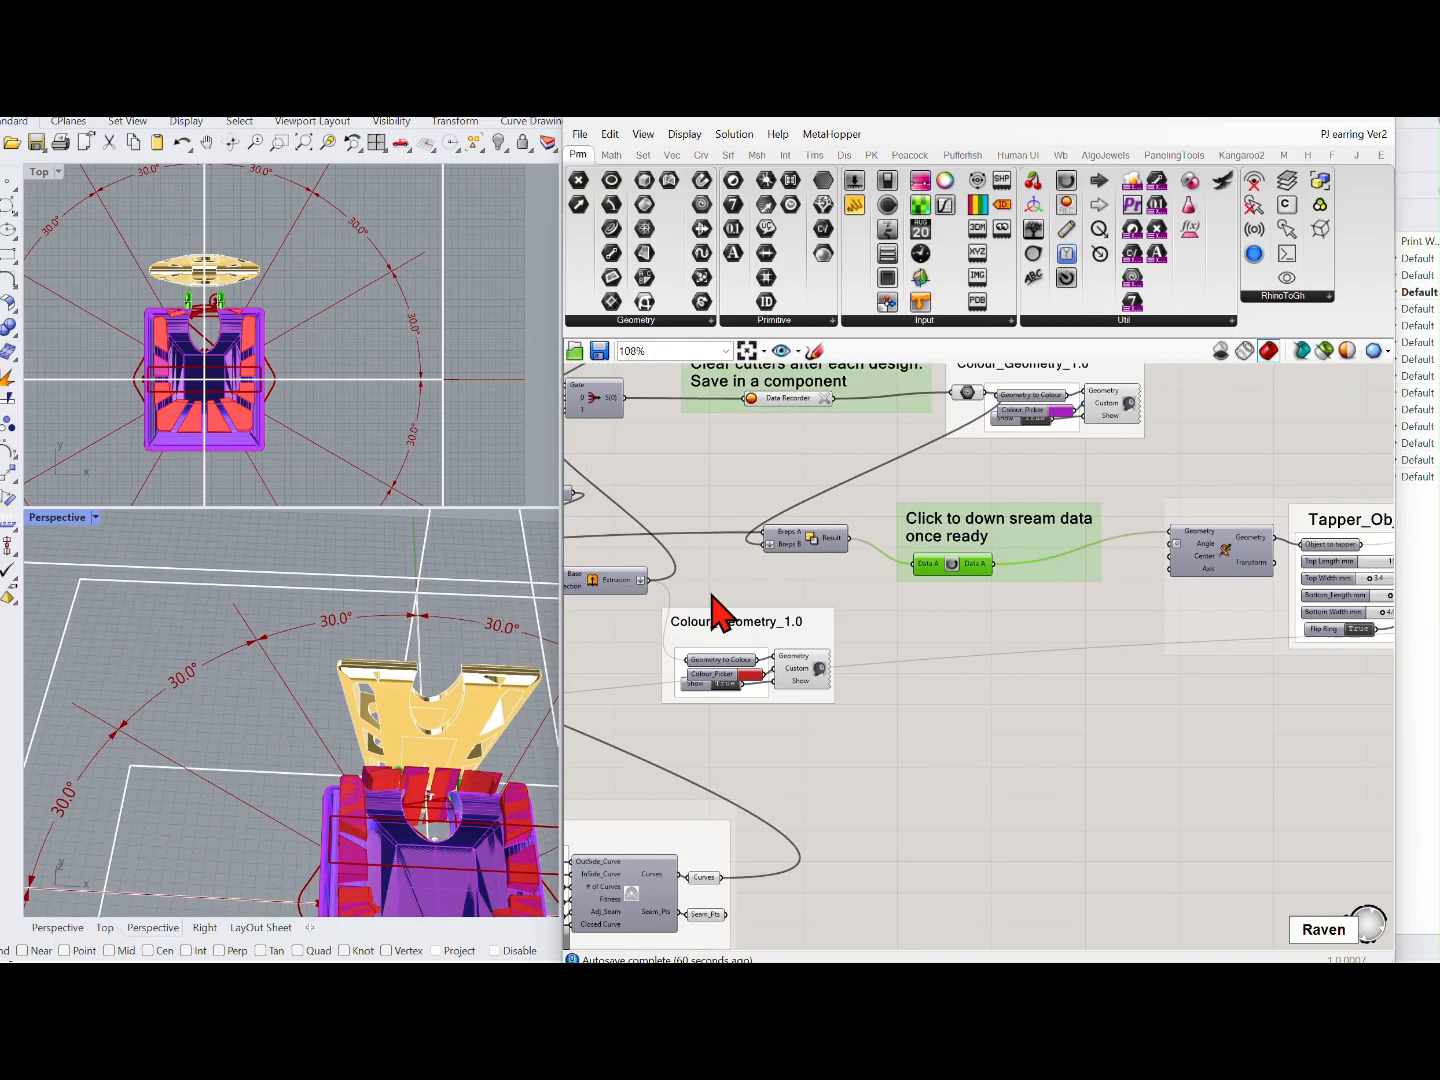
Step: Remove the baked earring body from the model, leaving the recorded cutters' Geometry component in reach
{"action": "scroll", "coordinate": [713, 599], "scroll_direction": "down", "scroll_amount": 2}
{"action": "scroll", "coordinate": [788, 540], "scroll_direction": "up", "scroll_amount": 3}
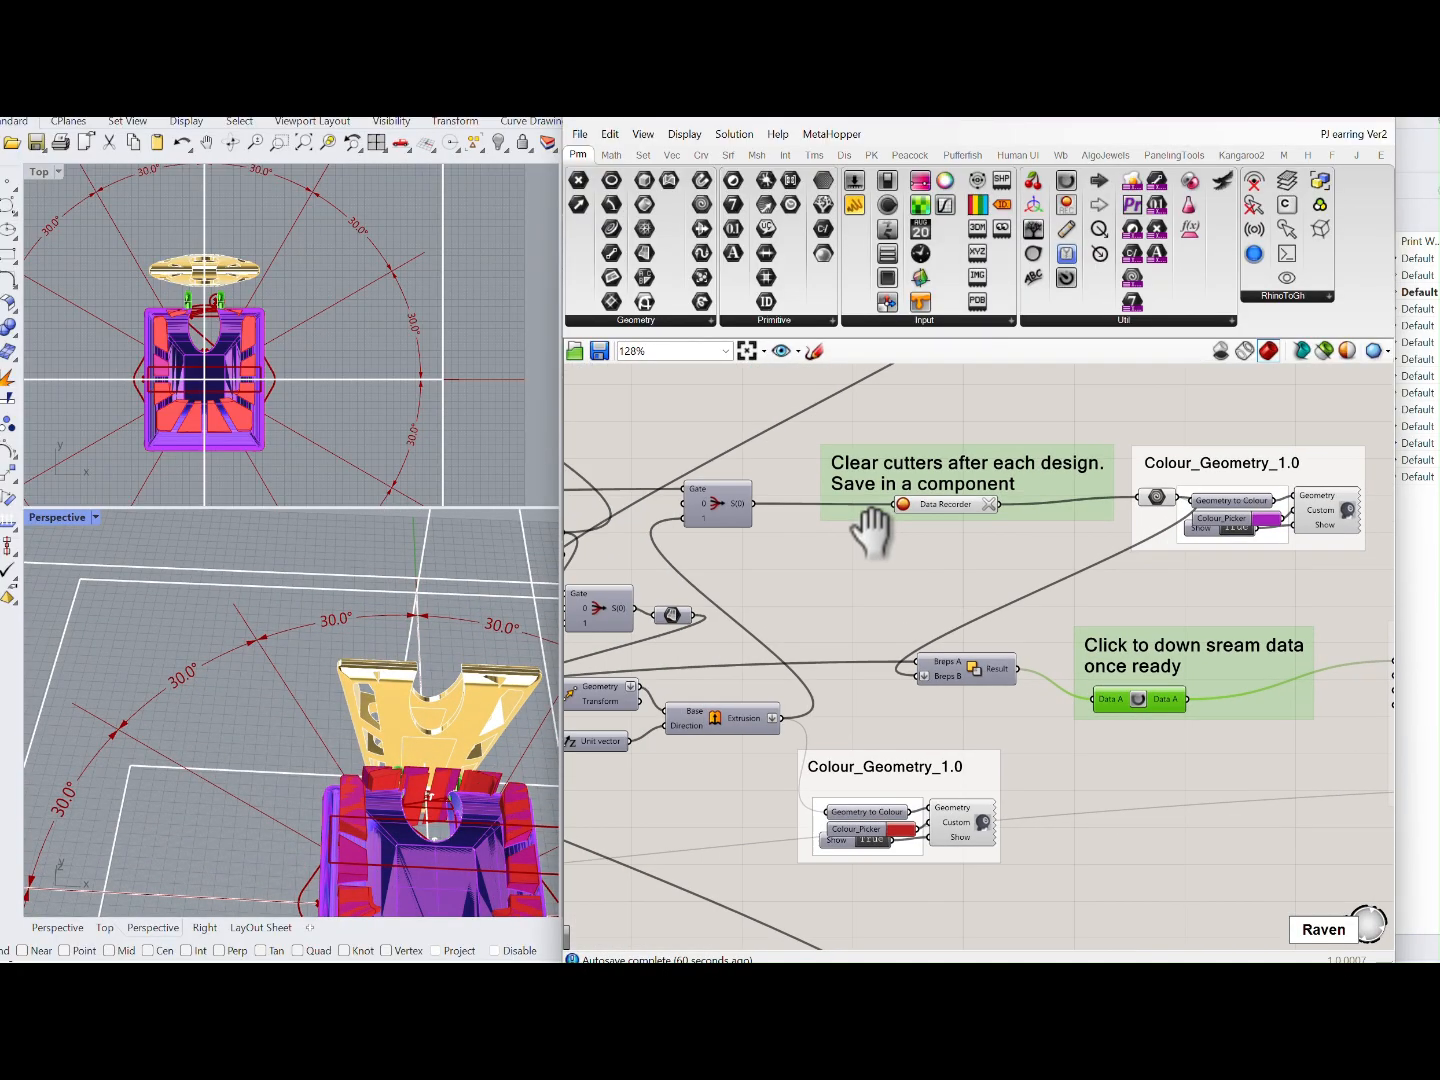
{"action": "right_click_drag", "start_coordinate": [870, 530], "coordinate": [877, 531]}
{"action": "left_click", "coordinate": [447, 851]}
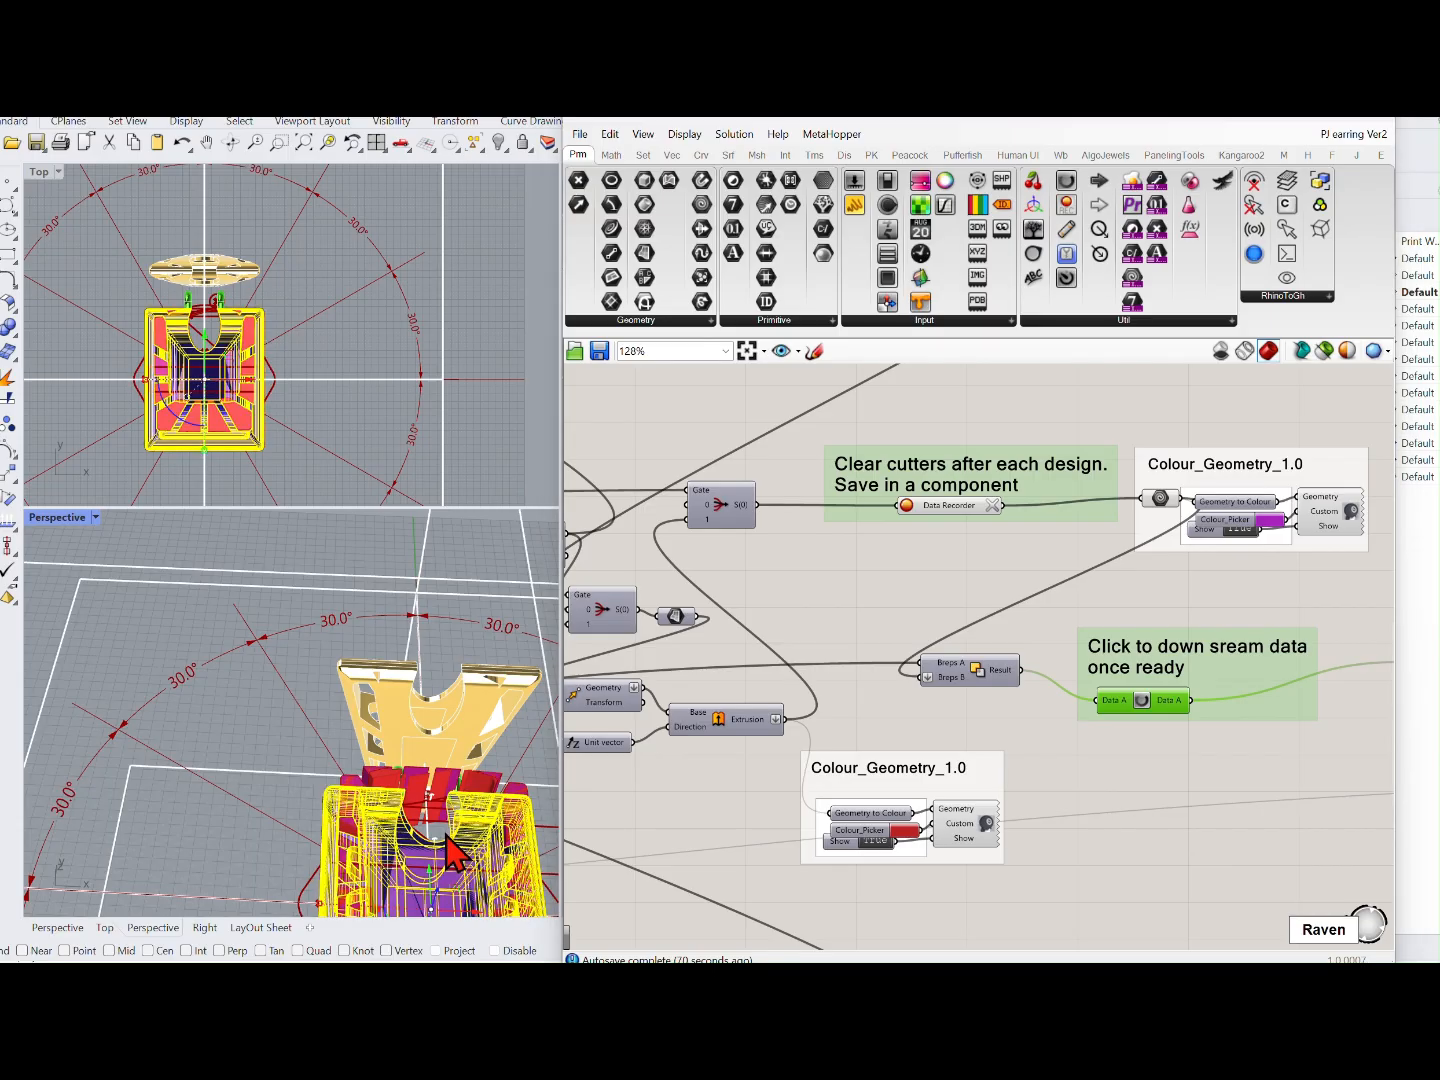
{"action": "key", "text": "Escape"}
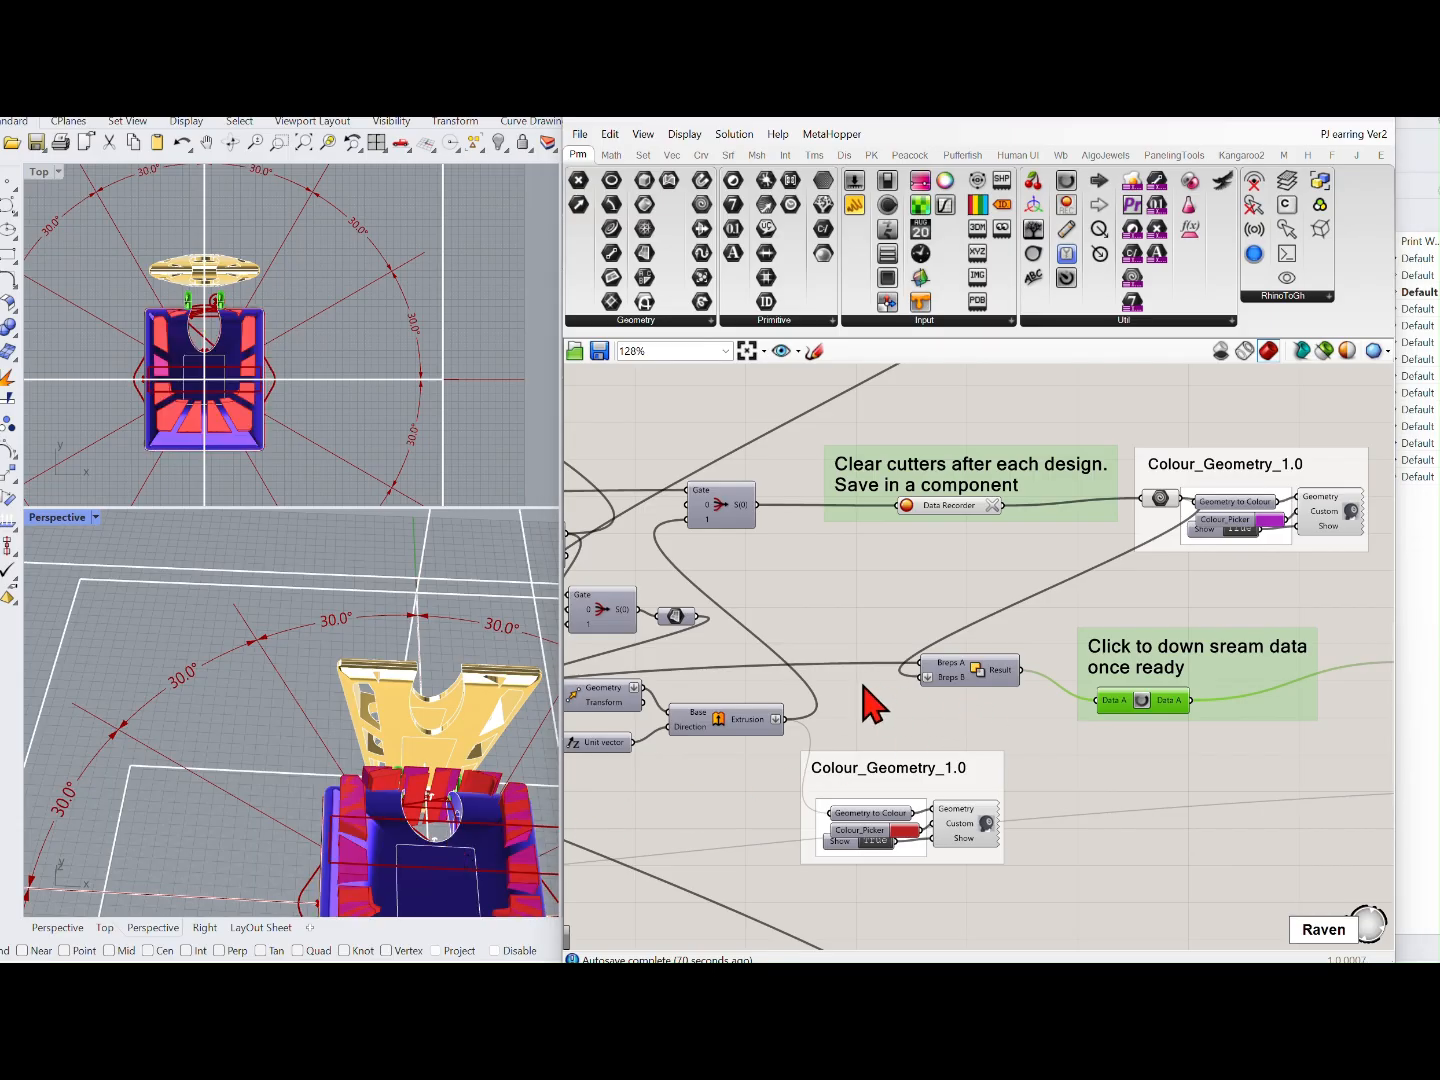
Step: Bake the recorded cutters from the Geometry component after the Data Recorder onto the Shank layer
{"action": "right_click", "coordinate": [1159, 499]}
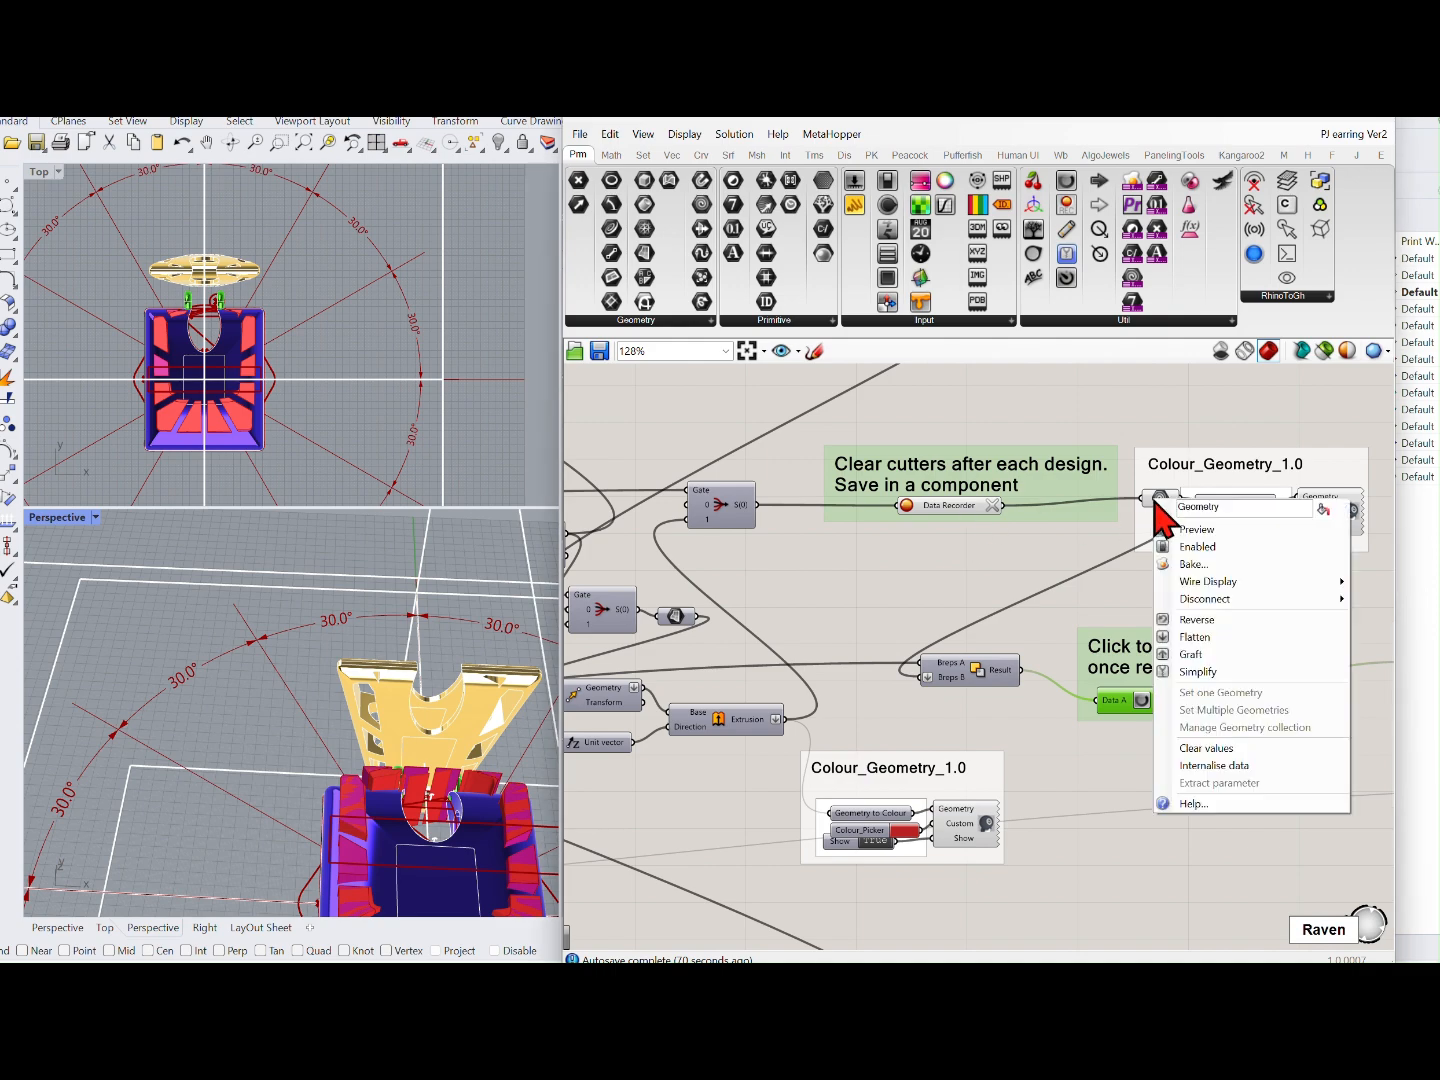
{"action": "left_click", "coordinate": [1193, 562]}
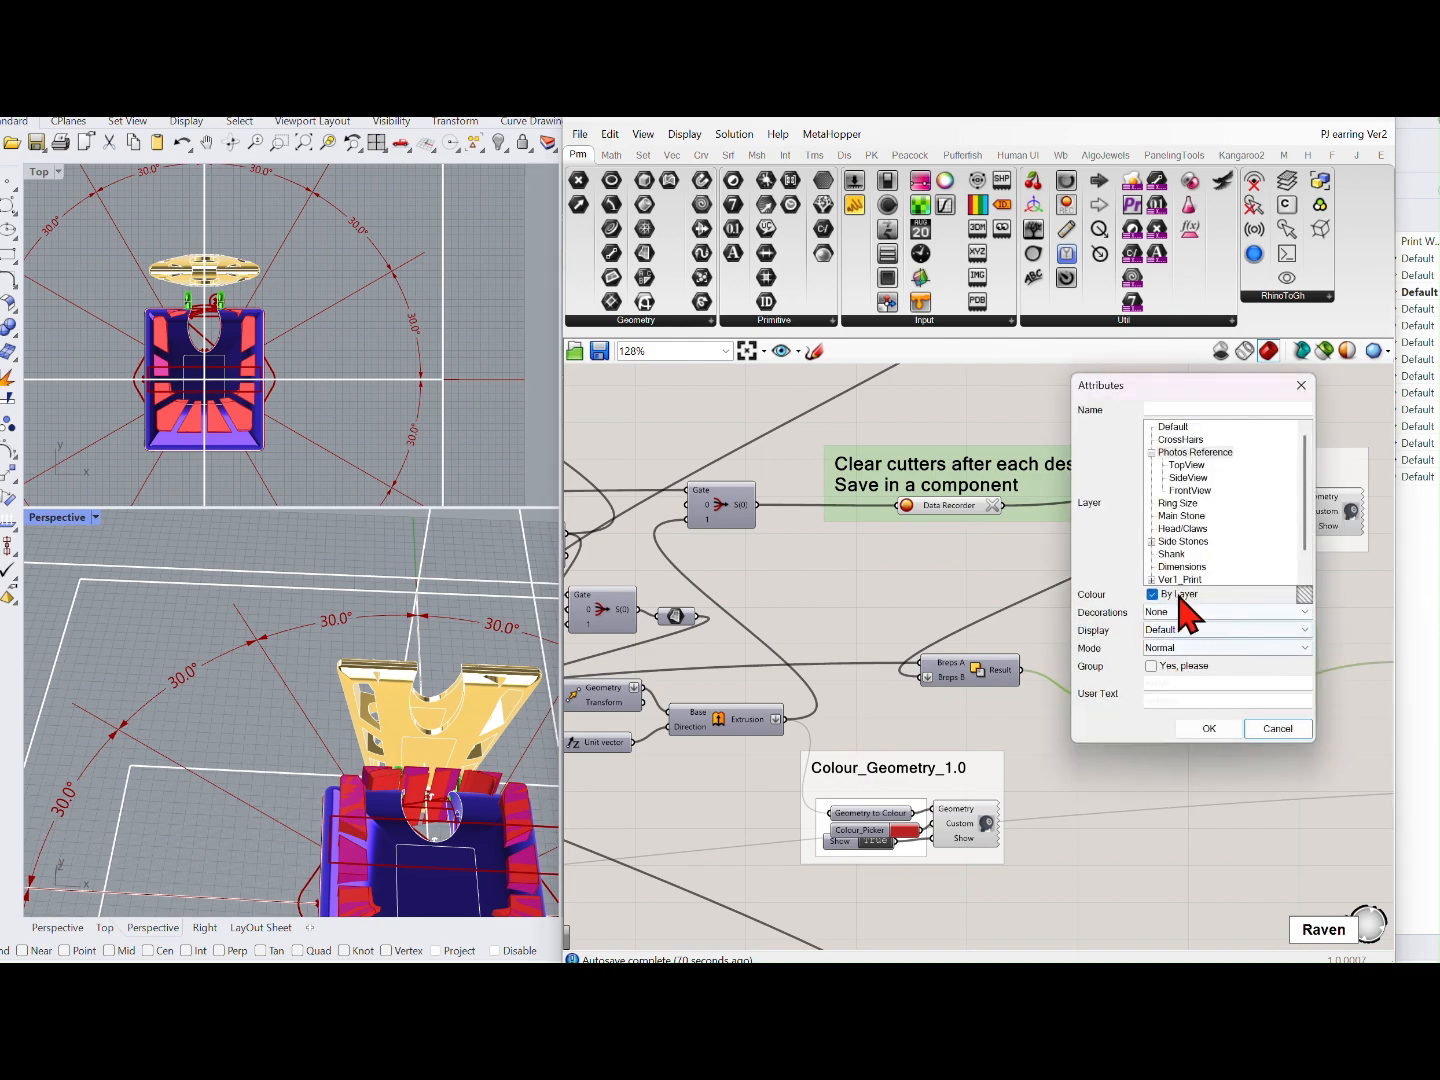
{"action": "left_click", "coordinate": [1173, 553]}
{"action": "left_click", "coordinate": [1212, 729]}
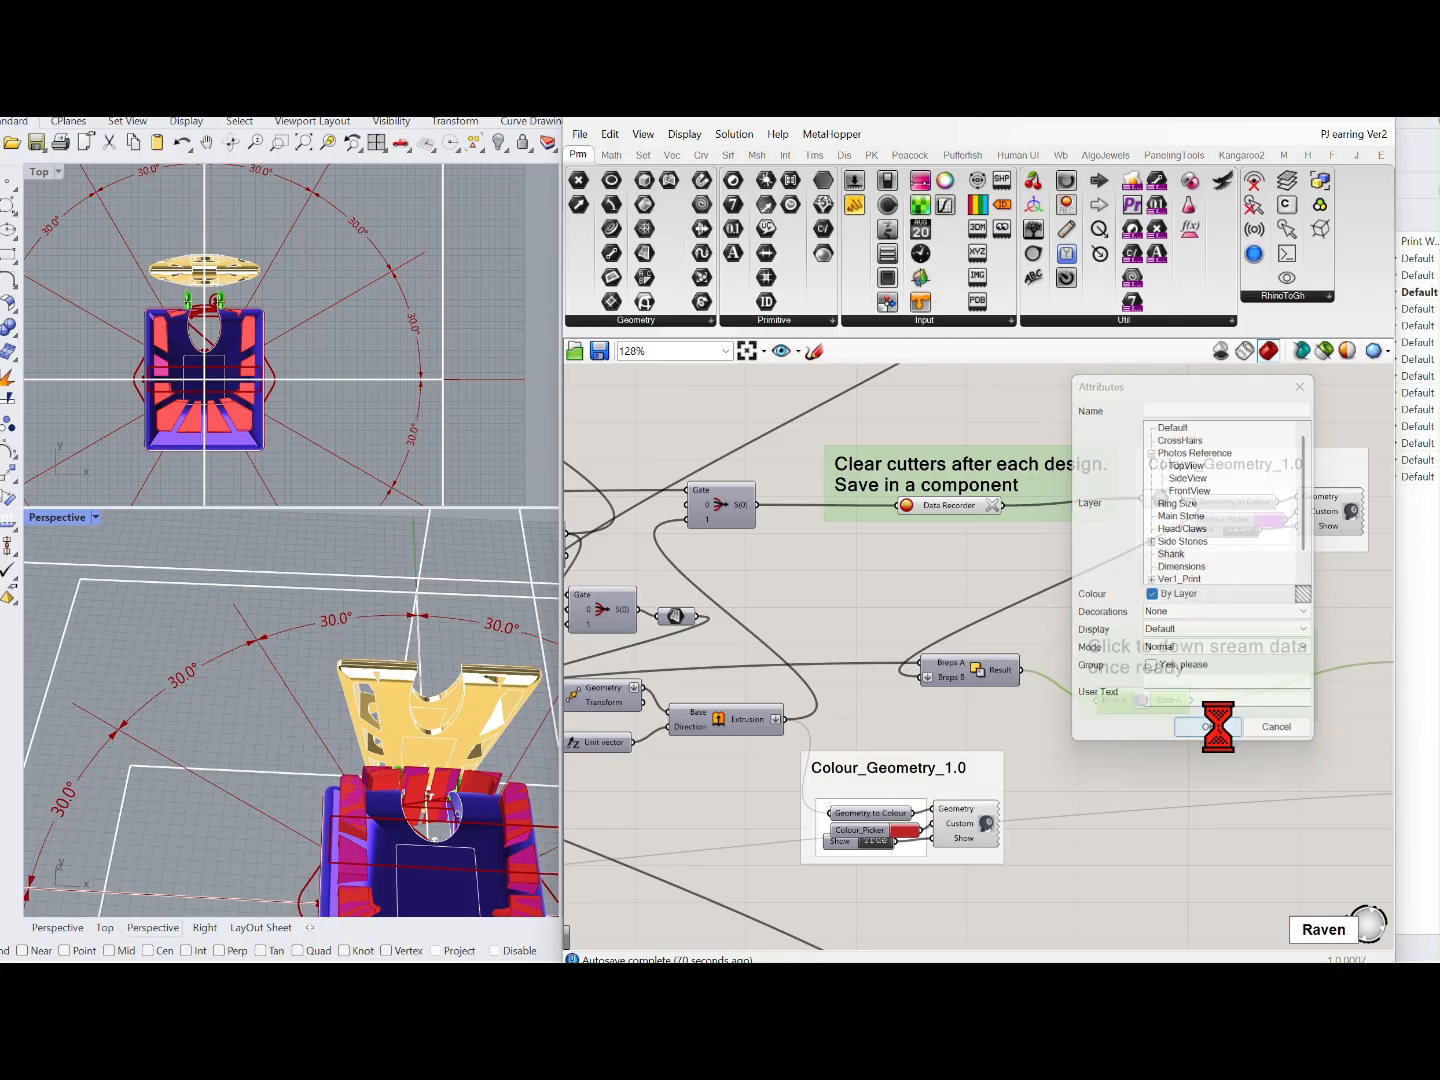
{"action": "right_click_drag", "start_coordinate": [611, 861], "coordinate": [517, 866]}
{"action": "scroll", "coordinate": [426, 833], "scroll_direction": "up", "scroll_amount": 5}
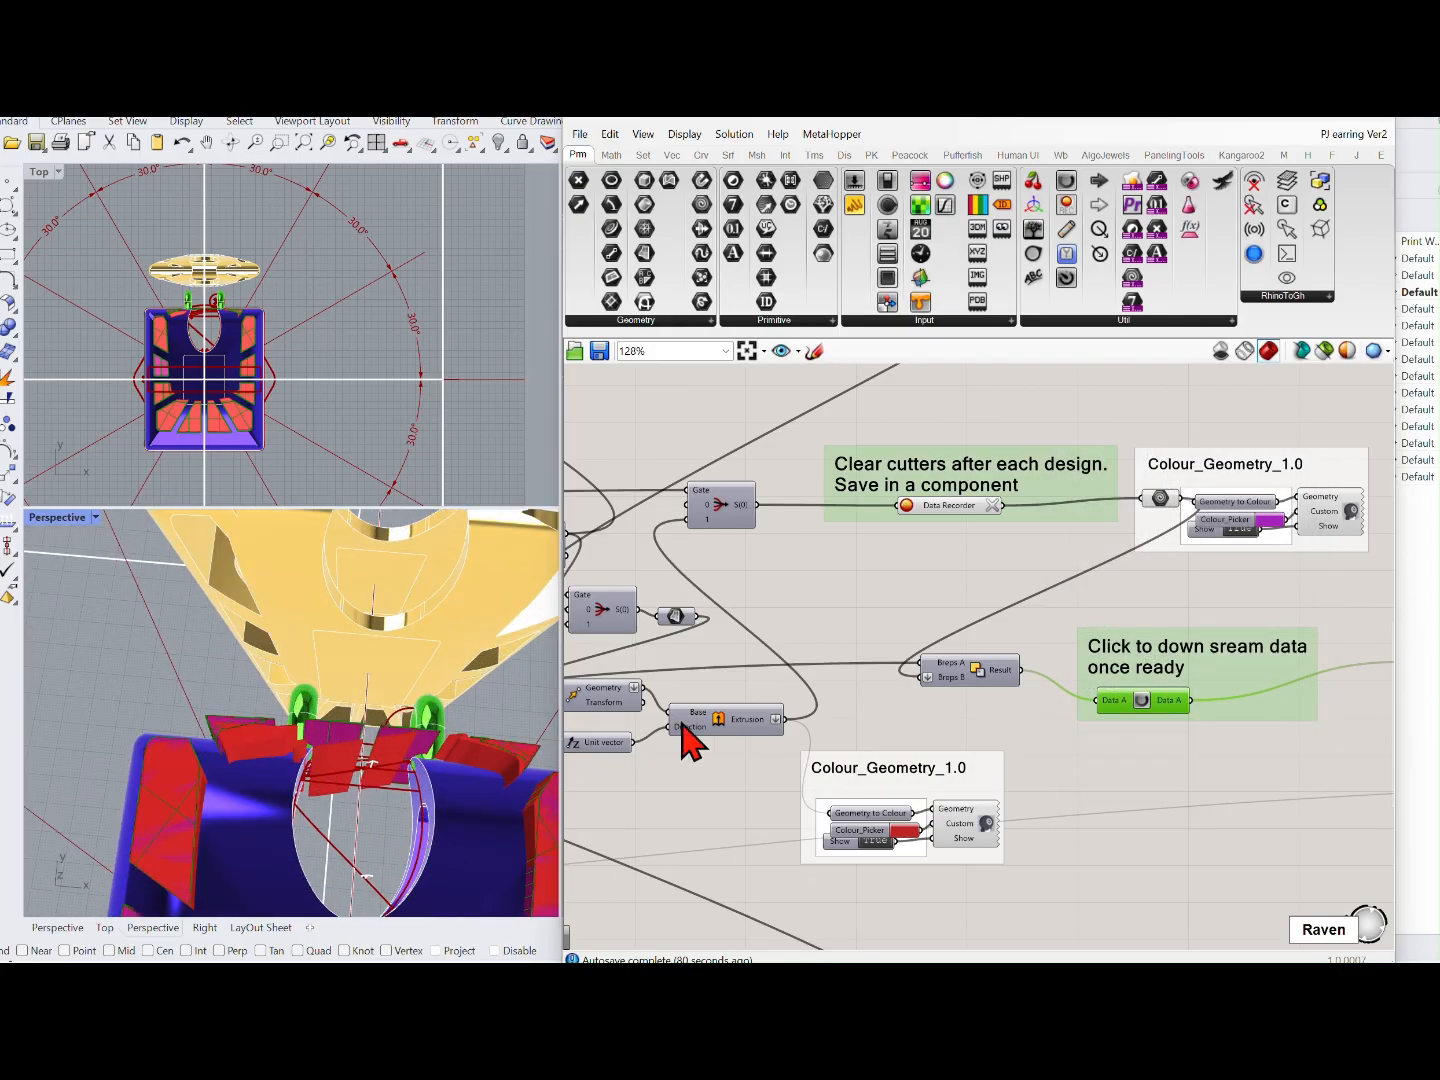
Step: Bake the result of the upstream Solid Difference that holds the hollowed earring body before the side cutters
{"action": "right_click_drag", "start_coordinate": [826, 669], "coordinate": [905, 761]}
{"action": "right_click_drag", "start_coordinate": [669, 820], "coordinate": [1143, 722]}
{"action": "right_click_drag", "start_coordinate": [742, 797], "coordinate": [1067, 750]}
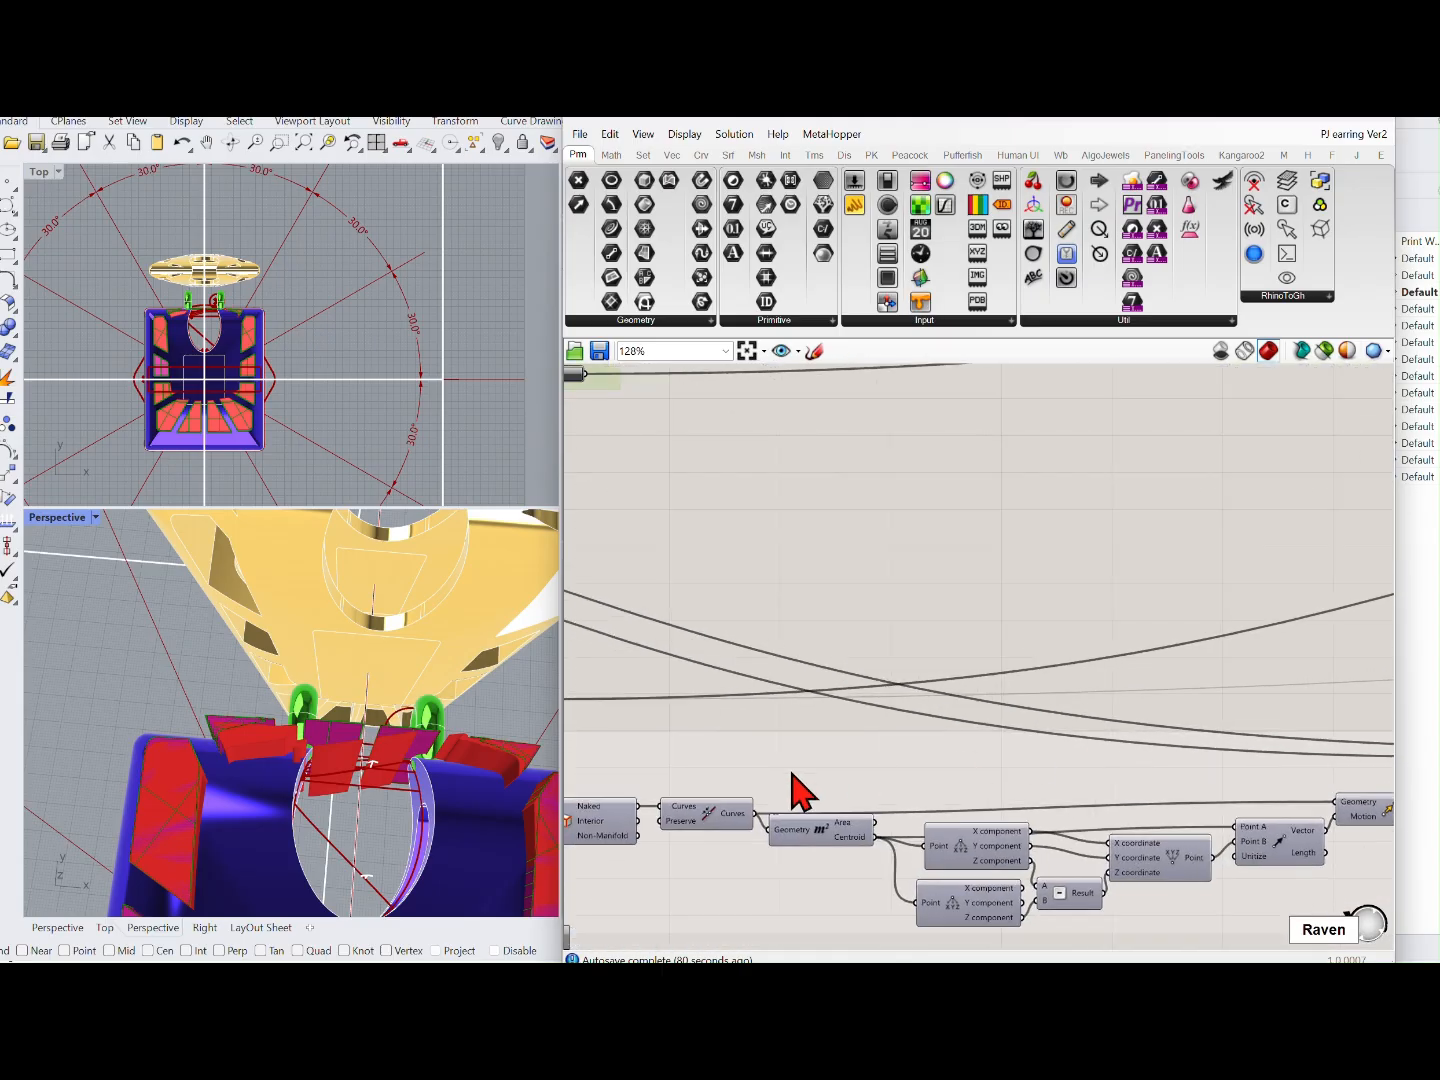
{"action": "right_click_drag", "start_coordinate": [791, 776], "coordinate": [1052, 757]}
{"action": "scroll", "coordinate": [790, 716], "scroll_direction": "up", "scroll_amount": 3}
{"action": "left_click", "coordinate": [790, 702]}
{"action": "middle_click", "coordinate": [783, 678]}
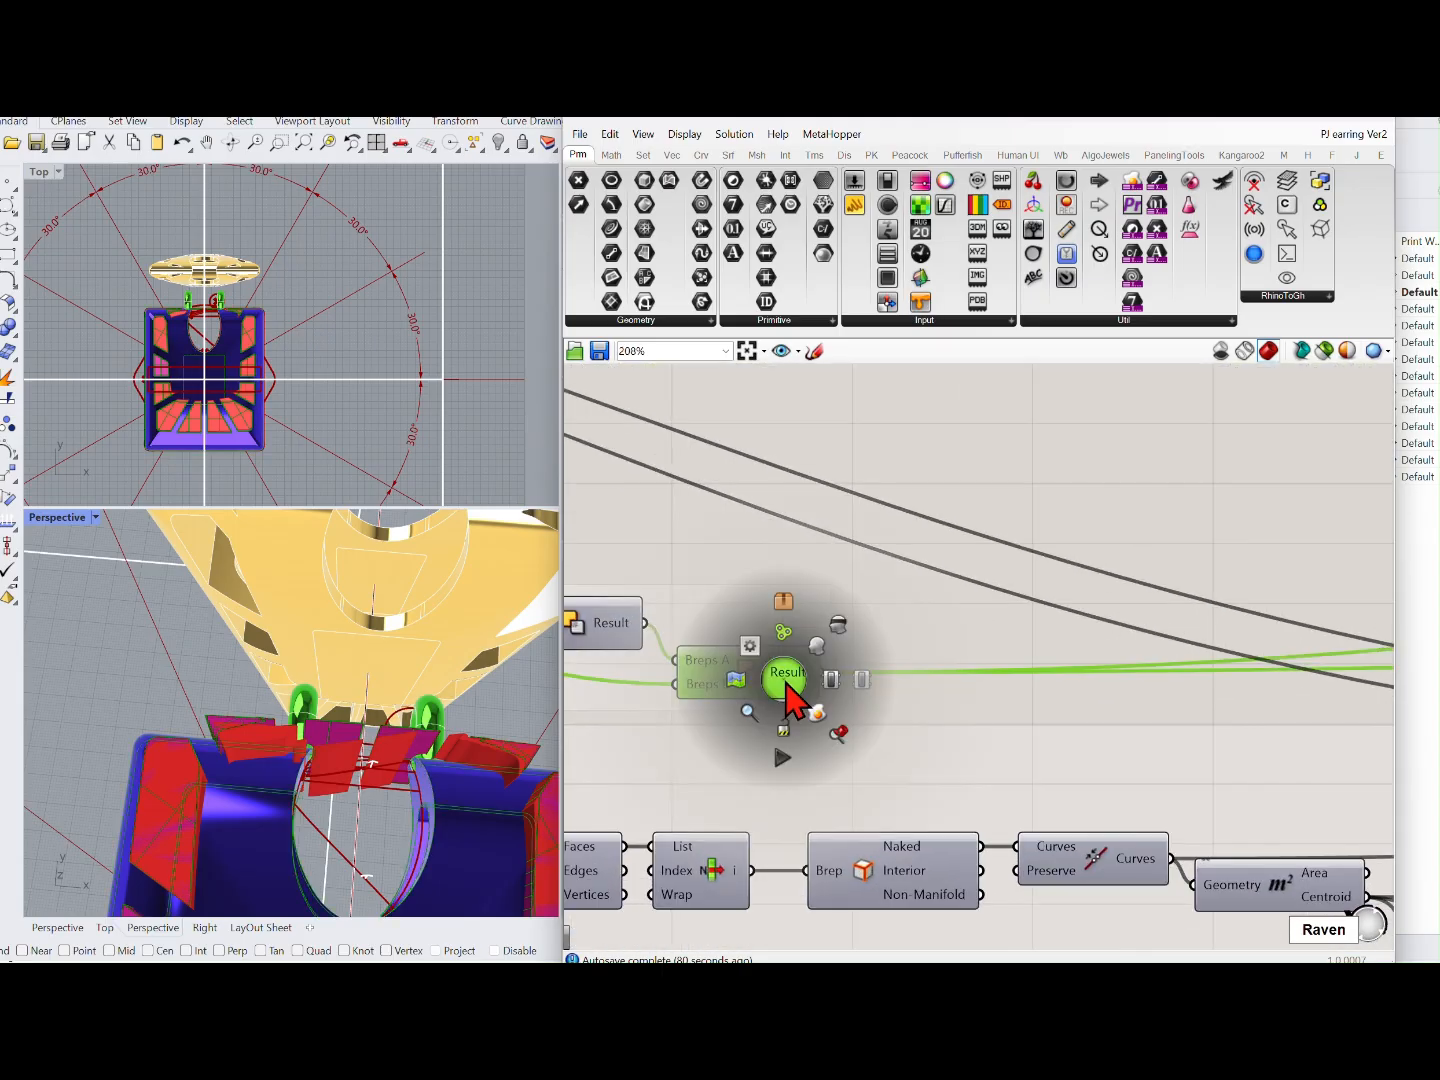
{"action": "left_click", "coordinate": [820, 715]}
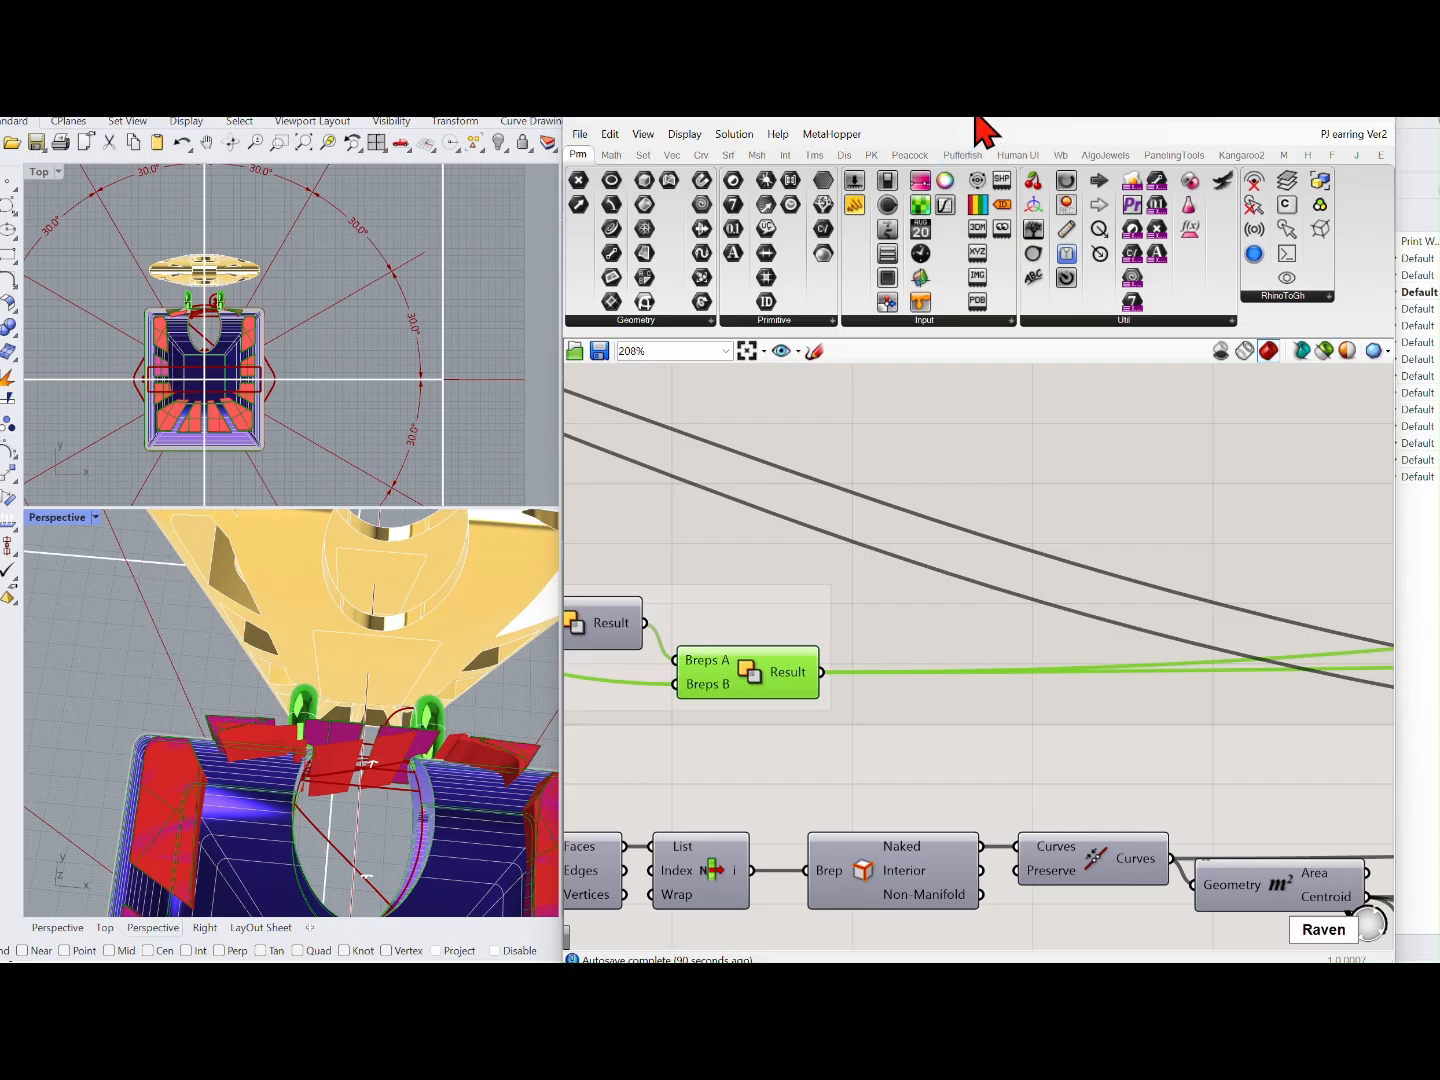
Step: Move the Grasshopper window aside and create a new blank document so only the baked geometry shows
{"action": "left_click_drag", "start_coordinate": [975, 129], "coordinate": [1074, 175]}
{"action": "left_click", "coordinate": [677, 182]}
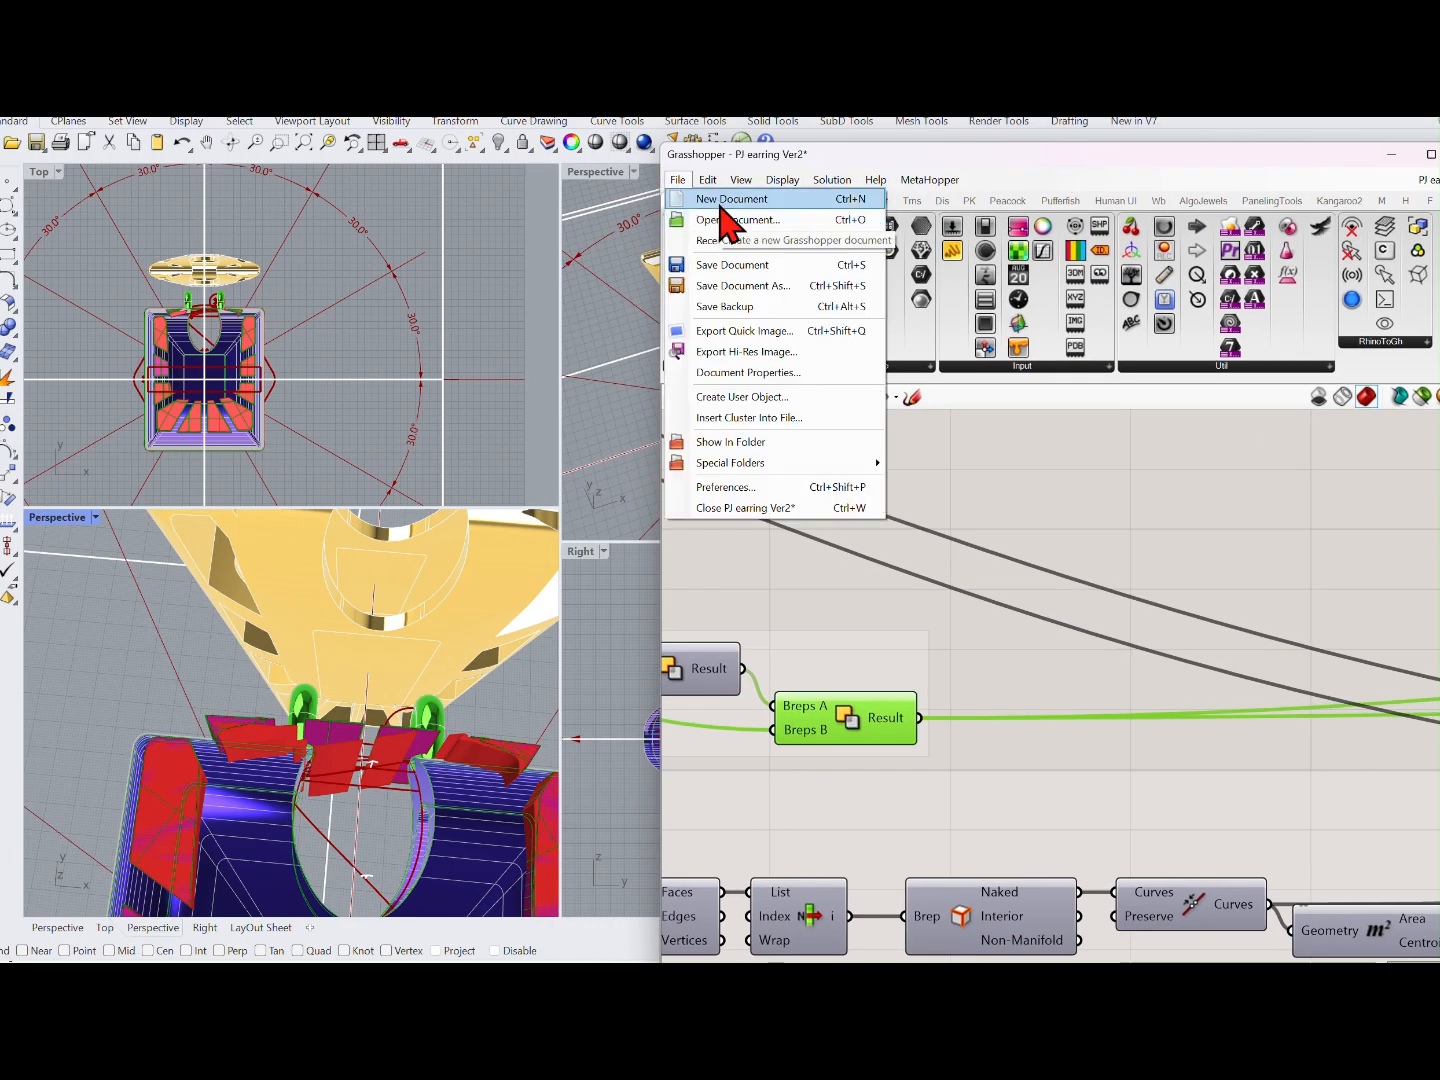
{"action": "left_click", "coordinate": [725, 199]}
Step: Delete the baked cutters lying along the earring's upper edge on both sides of the opening
{"action": "scroll", "coordinate": [302, 416], "scroll_direction": "up", "scroll_amount": 10}
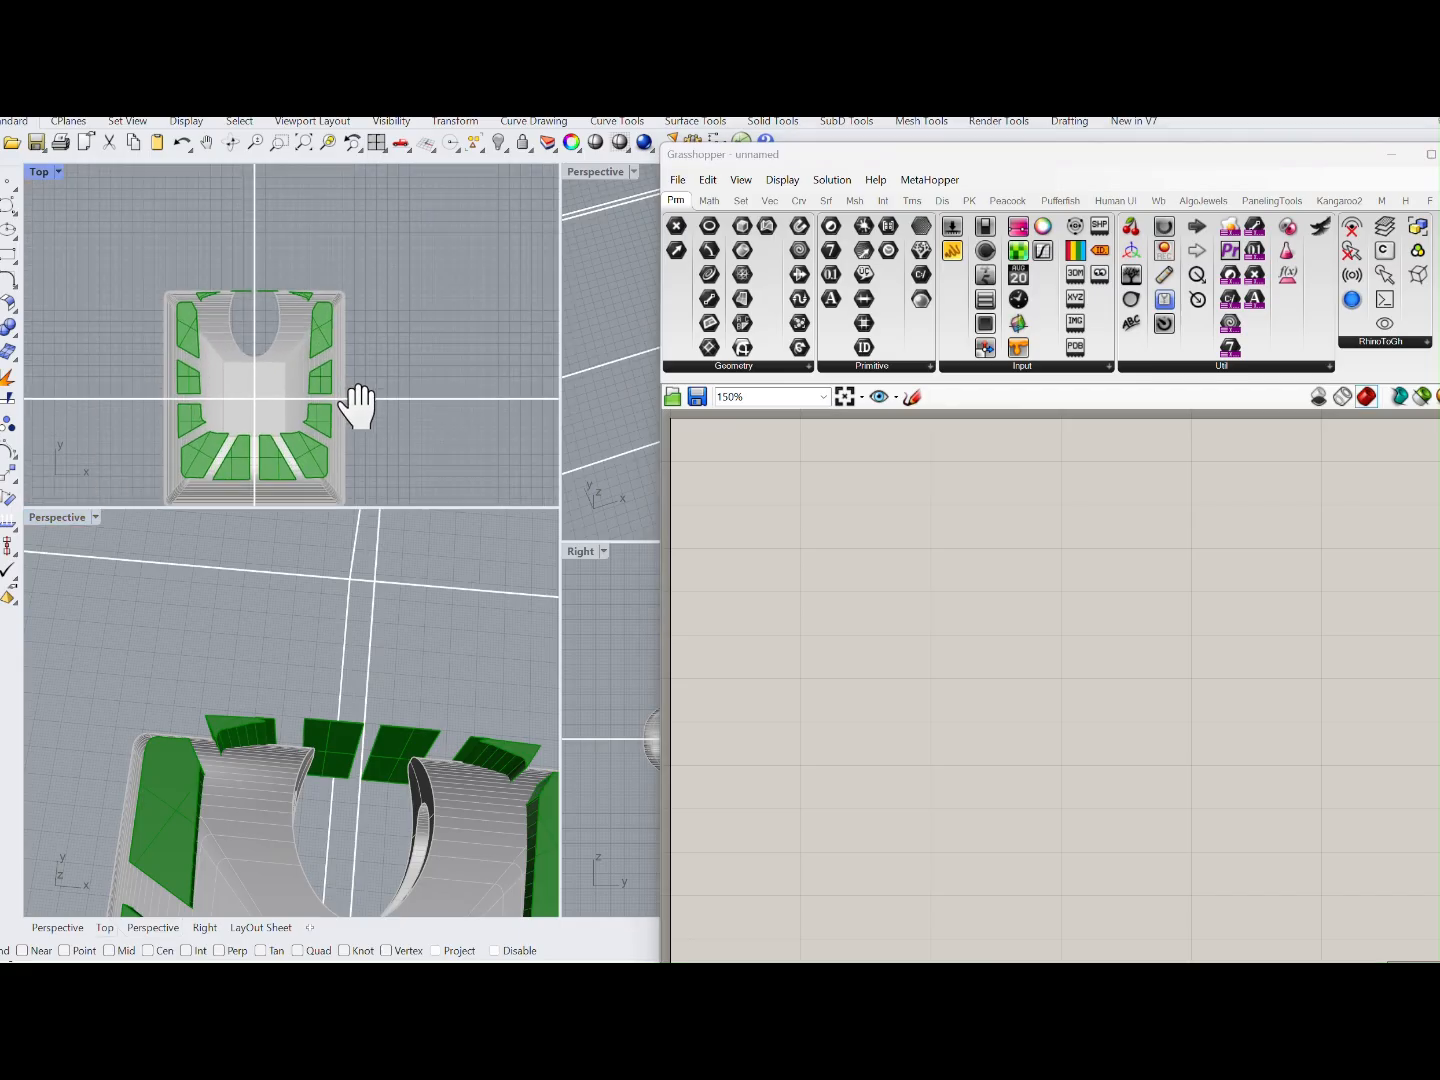
{"action": "left_click", "coordinate": [243, 318]}
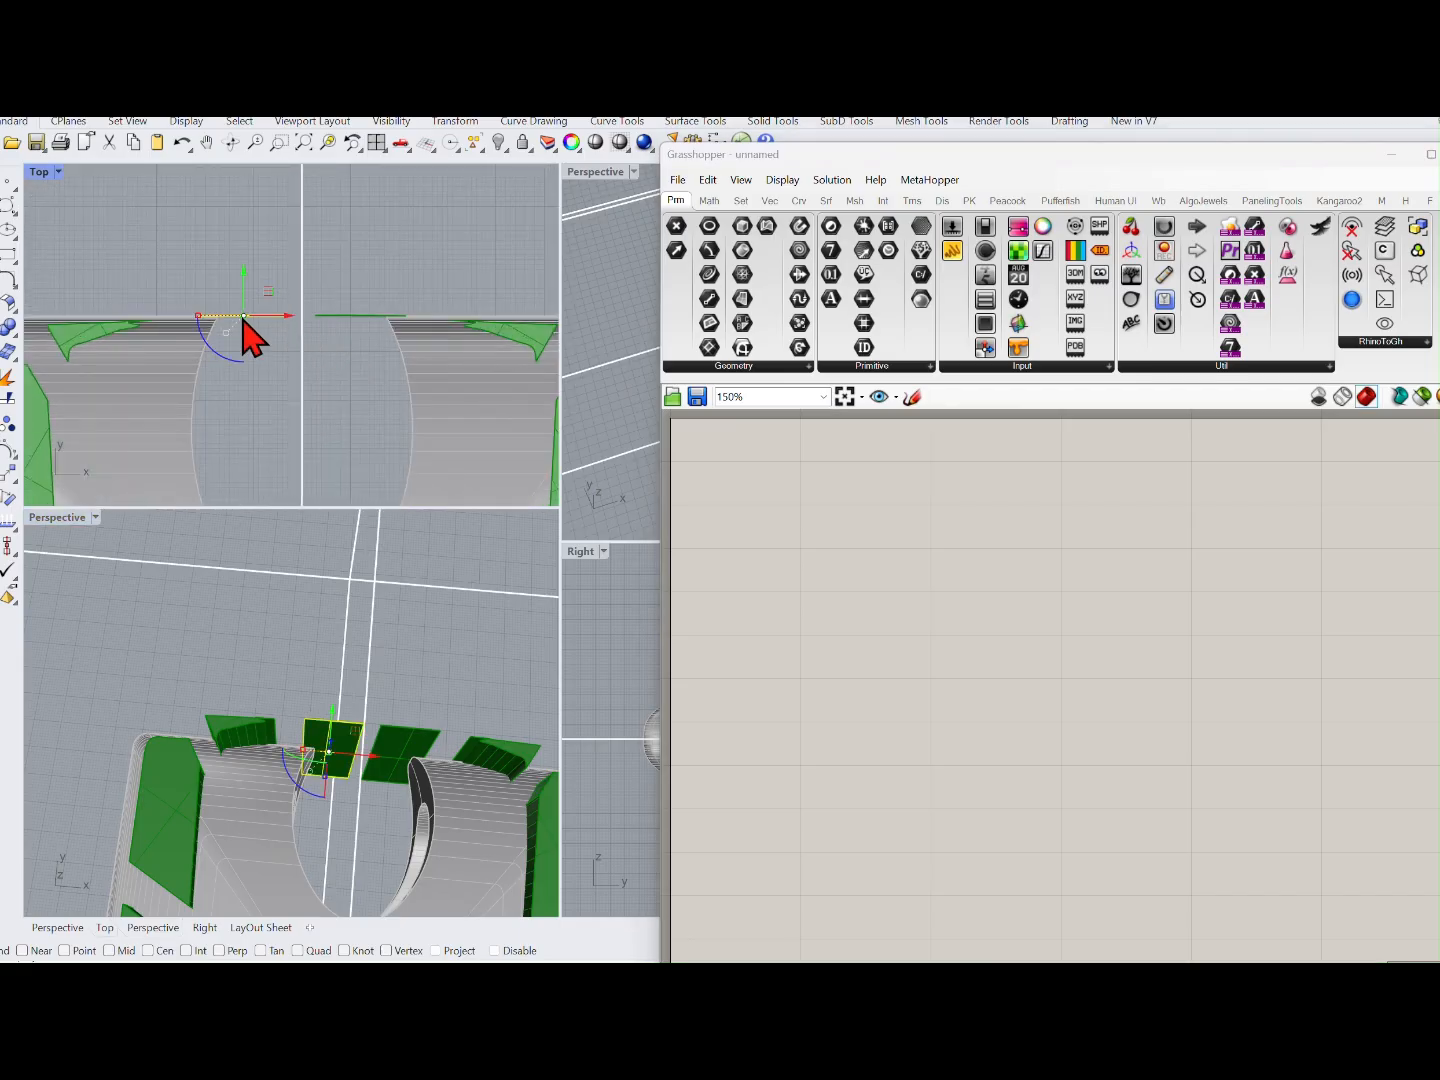
{"action": "key", "text": "Delete"}
{"action": "left_click", "coordinate": [112, 347]}
{"action": "key", "text": "Delete"}
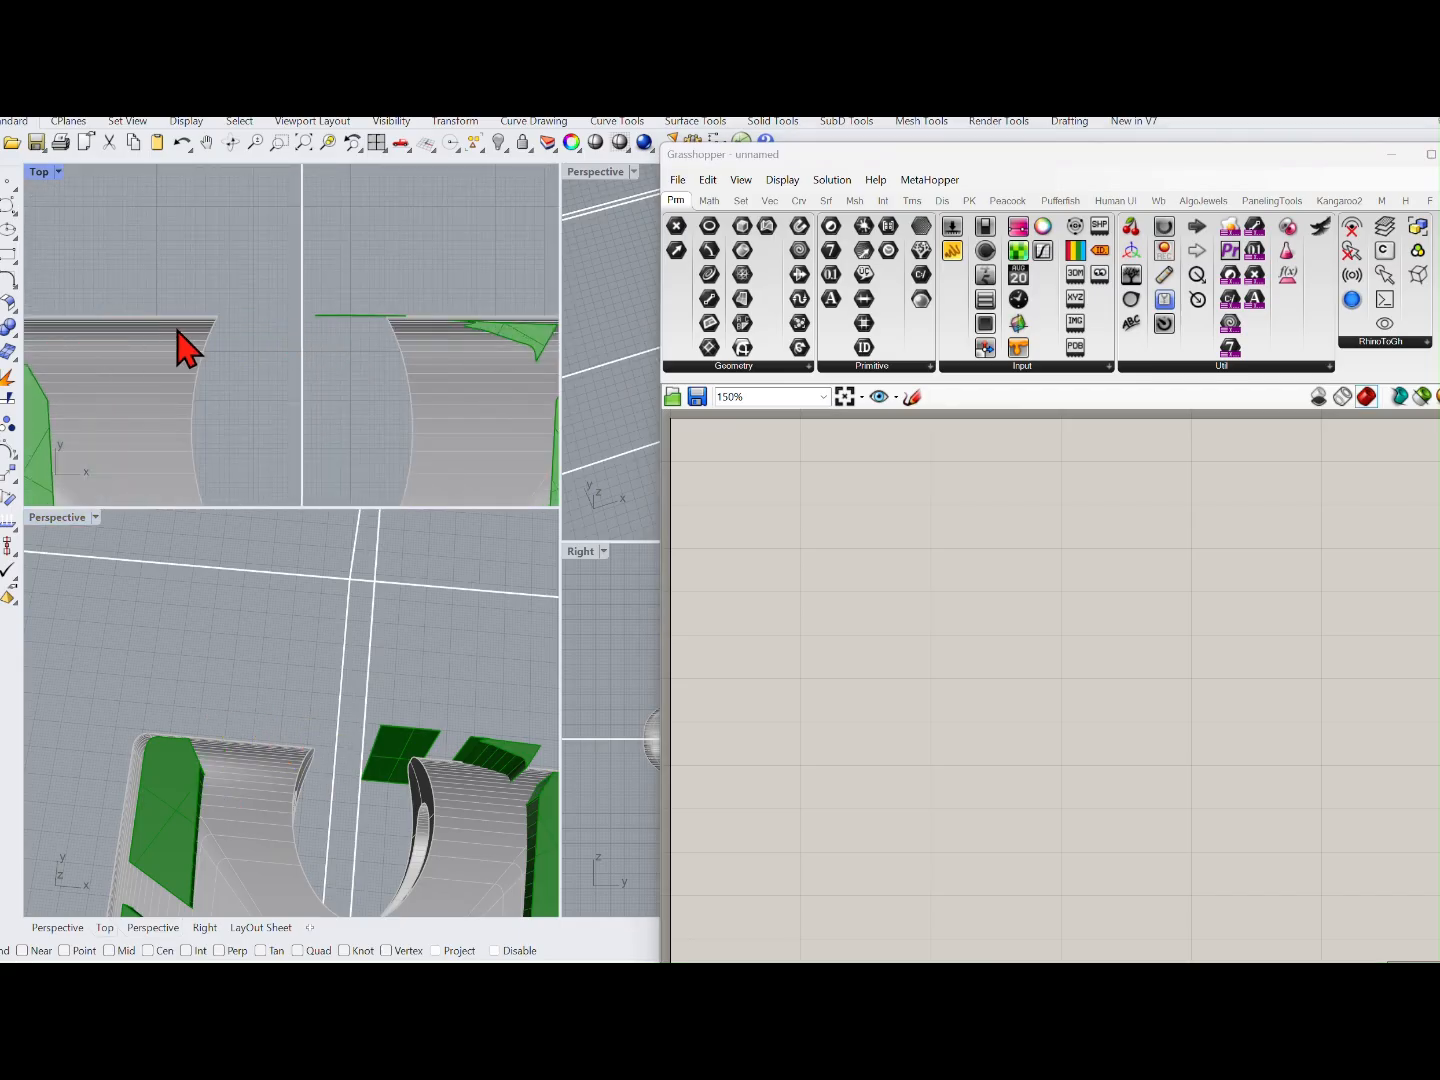
{"action": "left_click", "coordinate": [488, 335]}
{"action": "key", "text": "Delete"}
{"action": "scroll", "coordinate": [450, 323], "scroll_direction": "down", "scroll_amount": 5}
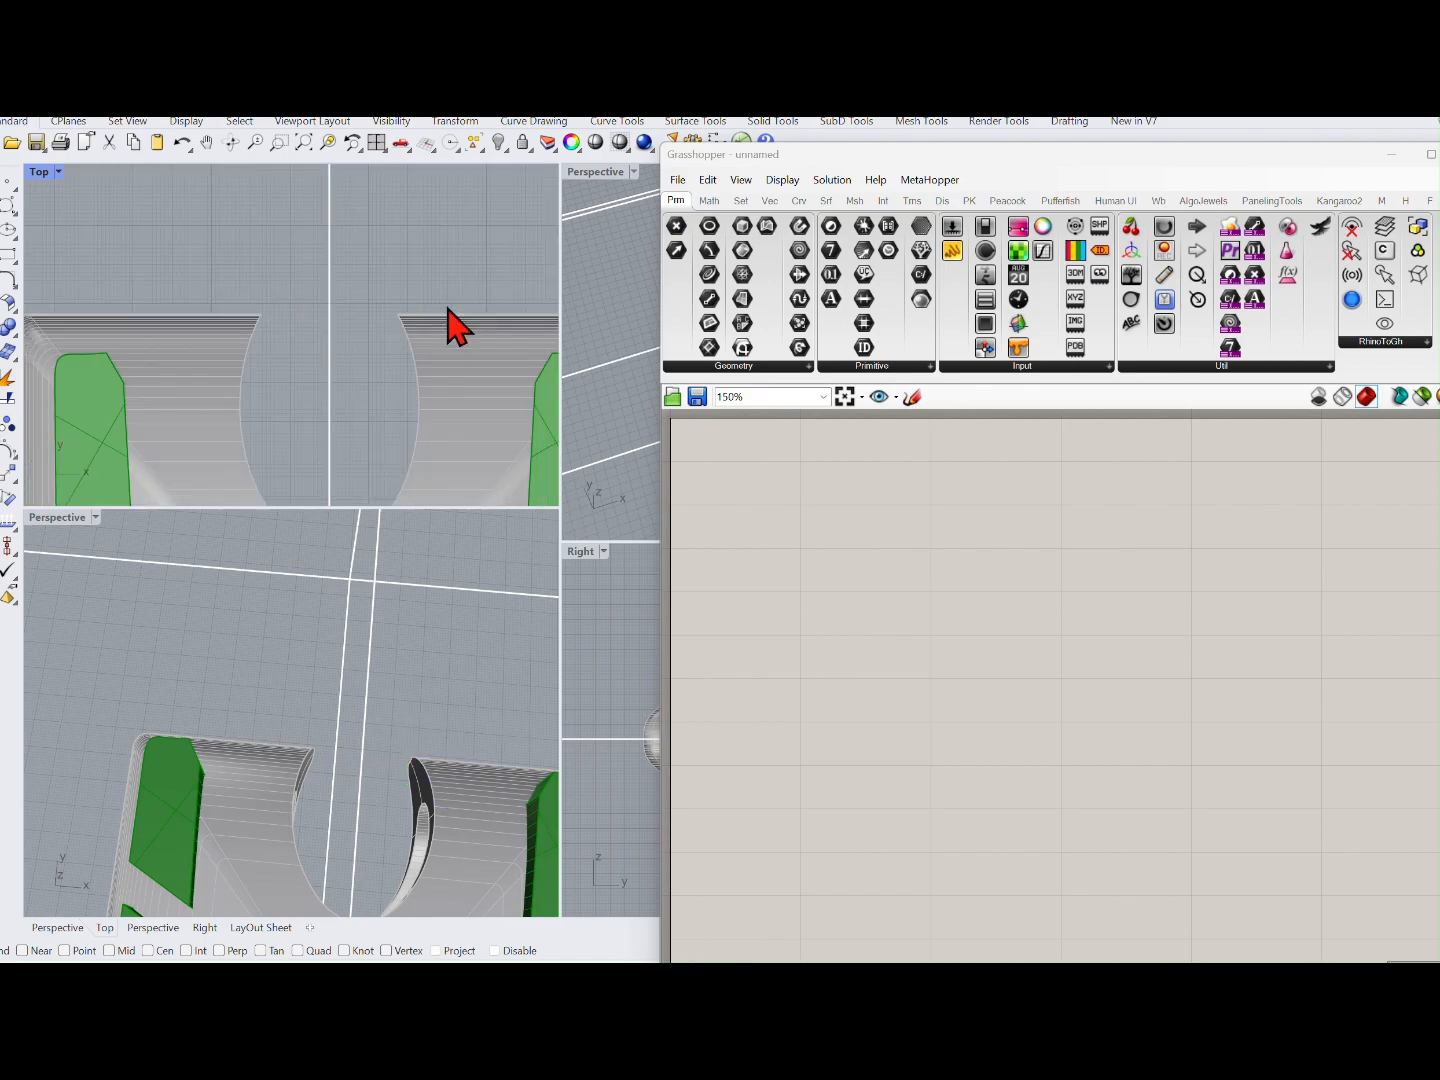
{"action": "scroll", "coordinate": [426, 340], "scroll_direction": "down", "scroll_amount": 5}
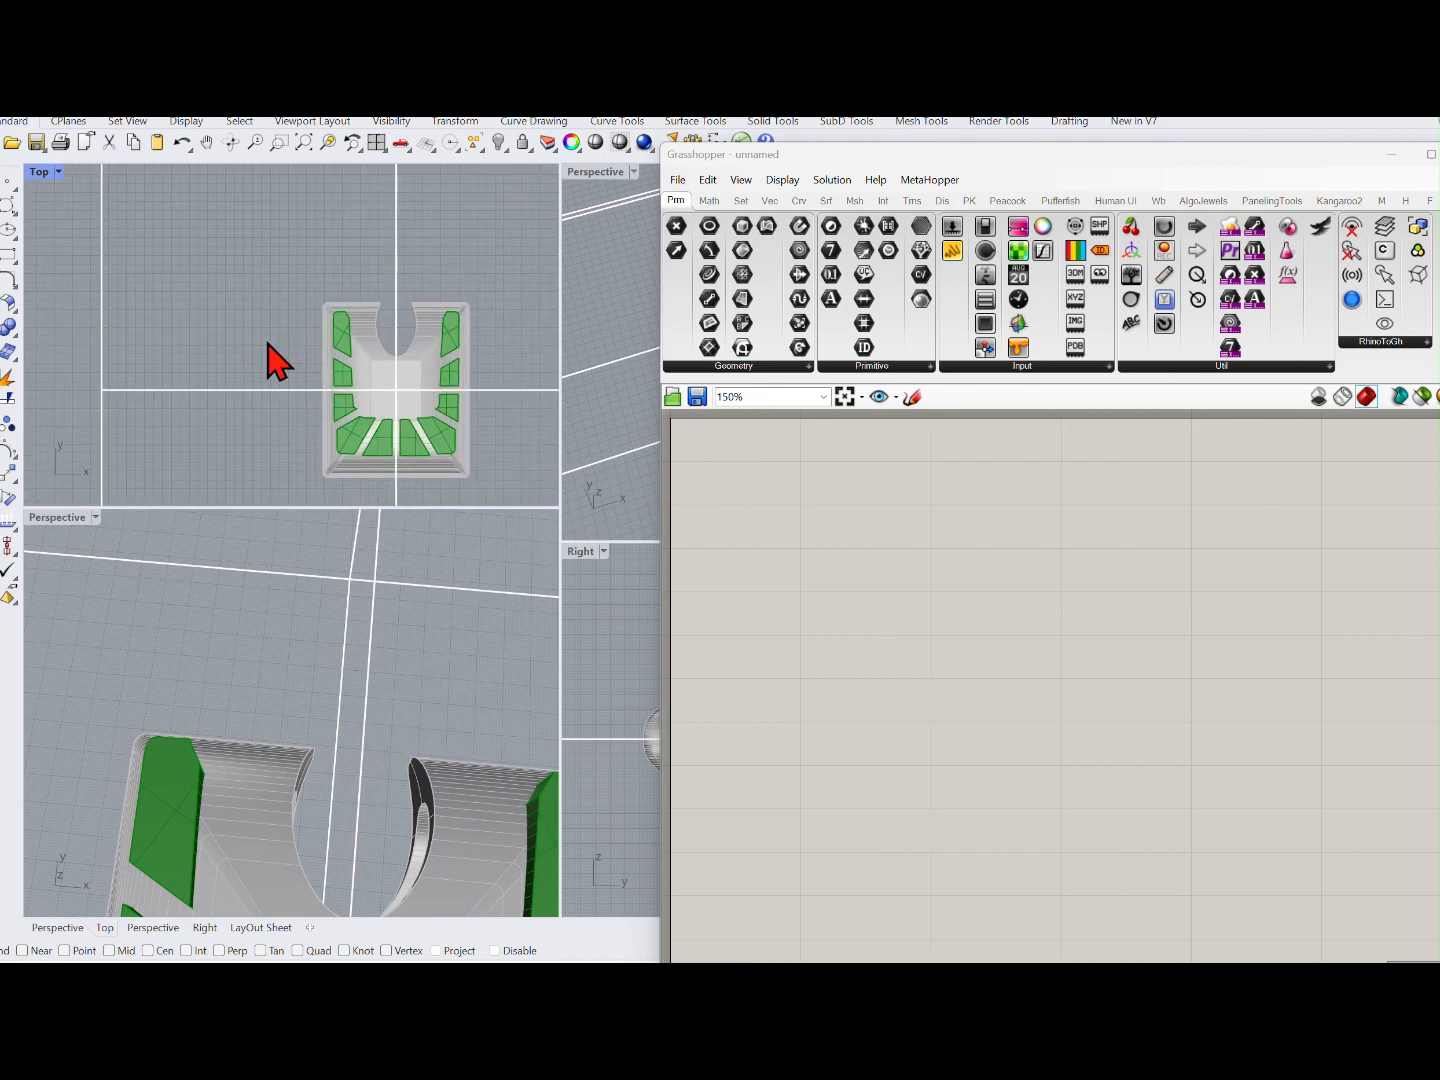
Step: In a maximised Perspective view, bring the two uppermost side cutters closer together and down towards the recess beside the opening
{"action": "double_click", "coordinate": [57, 517]}
{"action": "right_click_drag", "start_coordinate": [55, 535], "coordinate": [305, 498]}
{"action": "scroll", "coordinate": [286, 505], "scroll_direction": "down", "scroll_amount": 4}
{"action": "scroll", "coordinate": [246, 498], "scroll_direction": "up", "scroll_amount": 3}
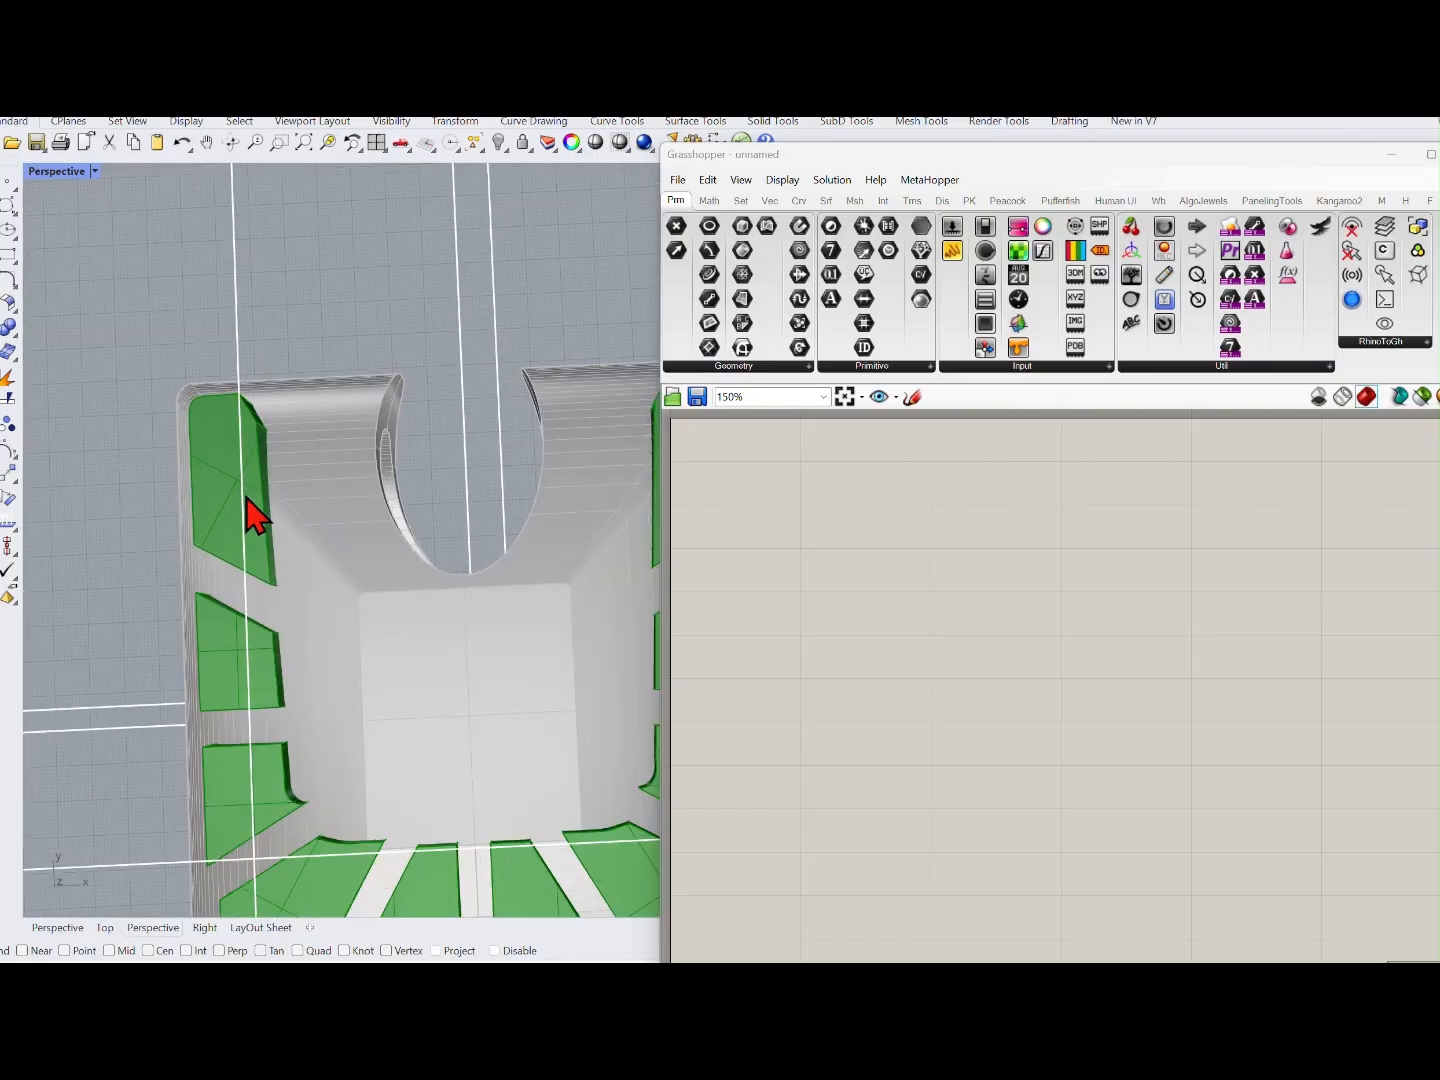
{"action": "scroll", "coordinate": [346, 512], "scroll_direction": "down", "scroll_amount": 4}
{"action": "left_click", "coordinate": [315, 509]}
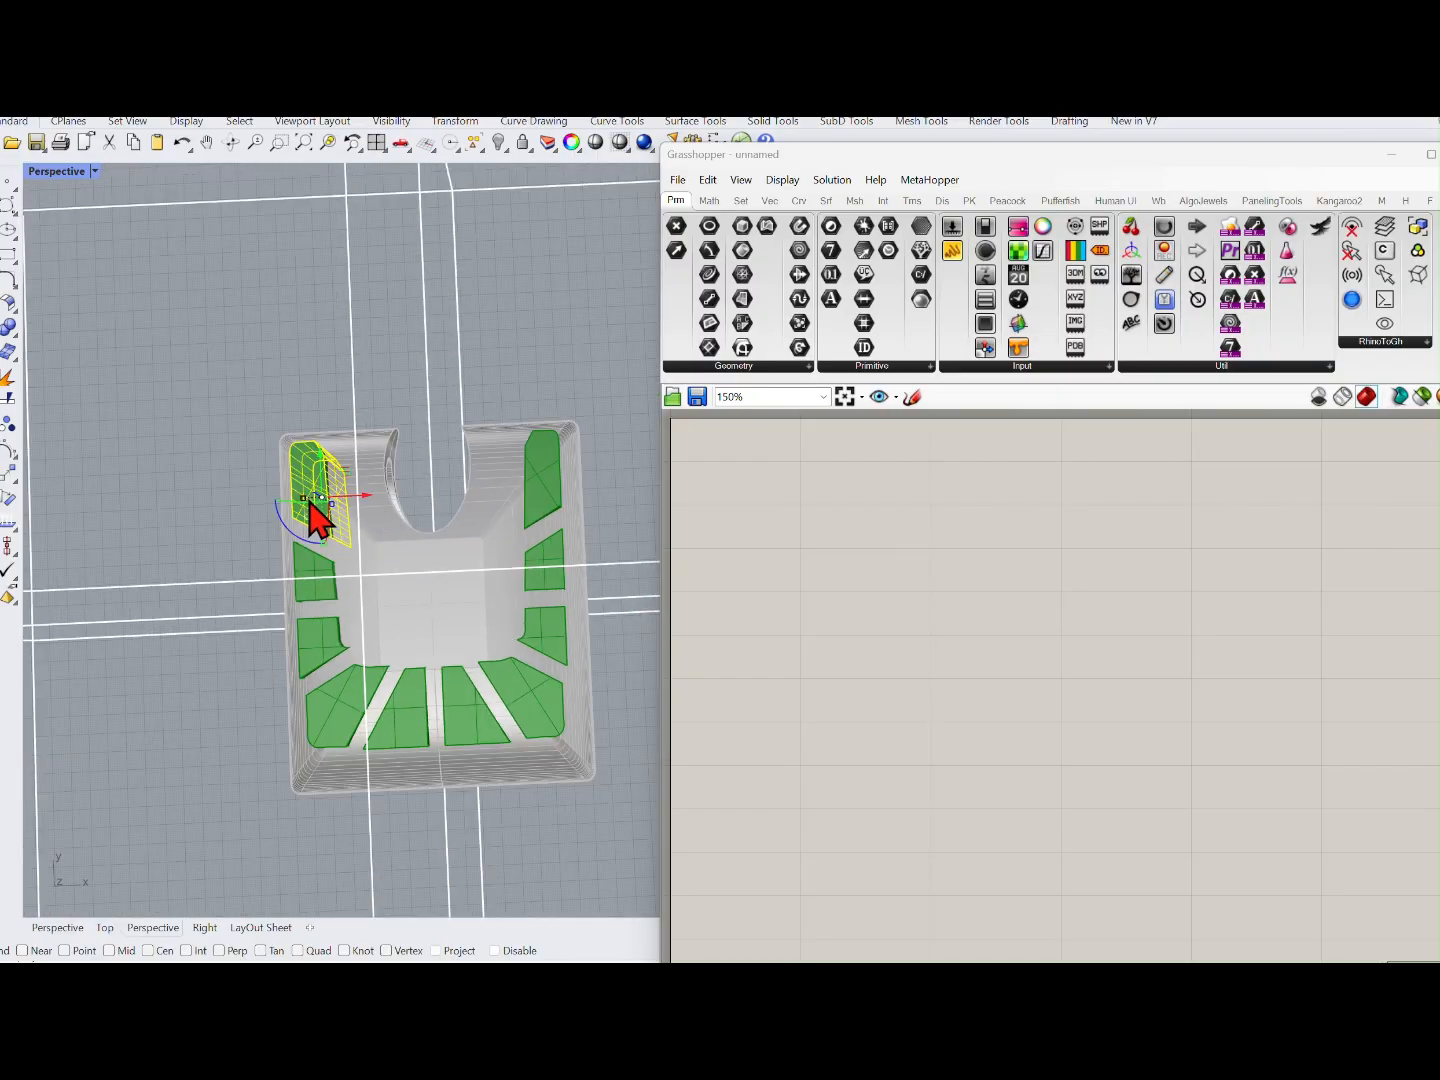
{"action": "left_click", "coordinate": [553, 498], "text": "shift"}
{"action": "left_click_drag", "start_coordinate": [426, 467], "coordinate": [368, 545]}
{"action": "left_click", "coordinate": [220, 536]}
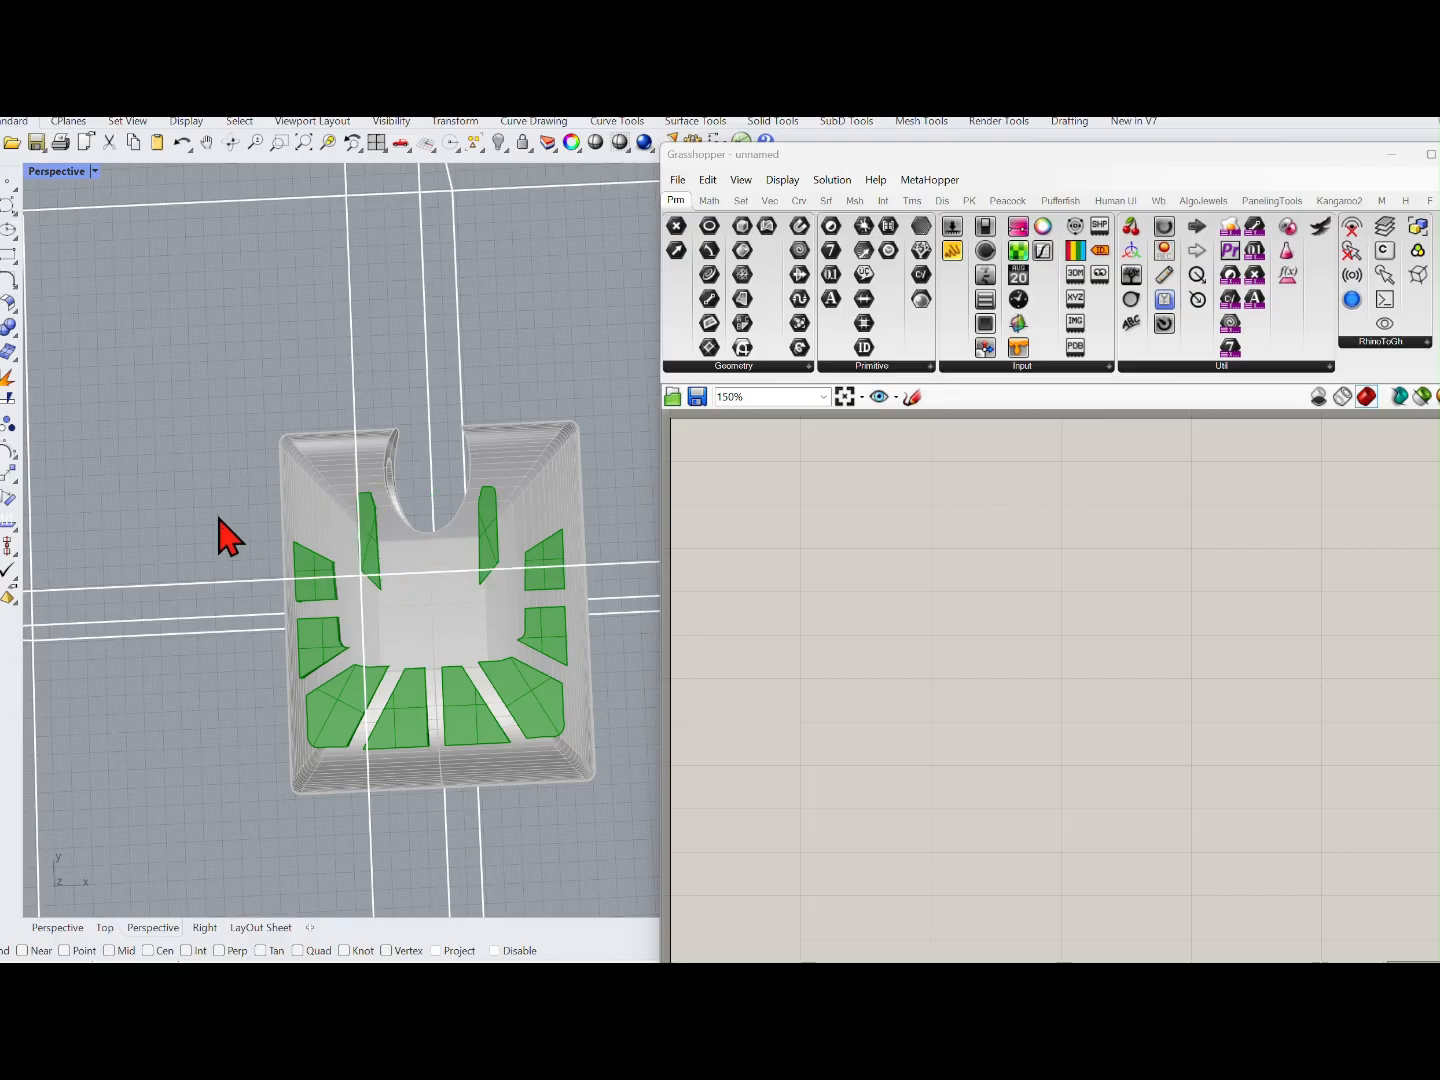
Step: Return to the recent definition PJ earring Ver2.gh and view its preview together with the adjusted baked cutters
{"action": "scroll", "coordinate": [215, 560], "scroll_direction": "down", "scroll_amount": 5}
{"action": "mouse_move", "coordinate": [211, 581]}
{"action": "right_mouse_down"}
{"action": "mouse_move", "coordinate": [315, 582]}
{"action": "mouse_move", "coordinate": [364, 420]}
{"action": "mouse_move", "coordinate": [364, 245]}
{"action": "mouse_move", "coordinate": [276, 518]}
{"action": "mouse_move", "coordinate": [193, 541]}
{"action": "mouse_move", "coordinate": [208, 548]}
{"action": "right_mouse_up"}
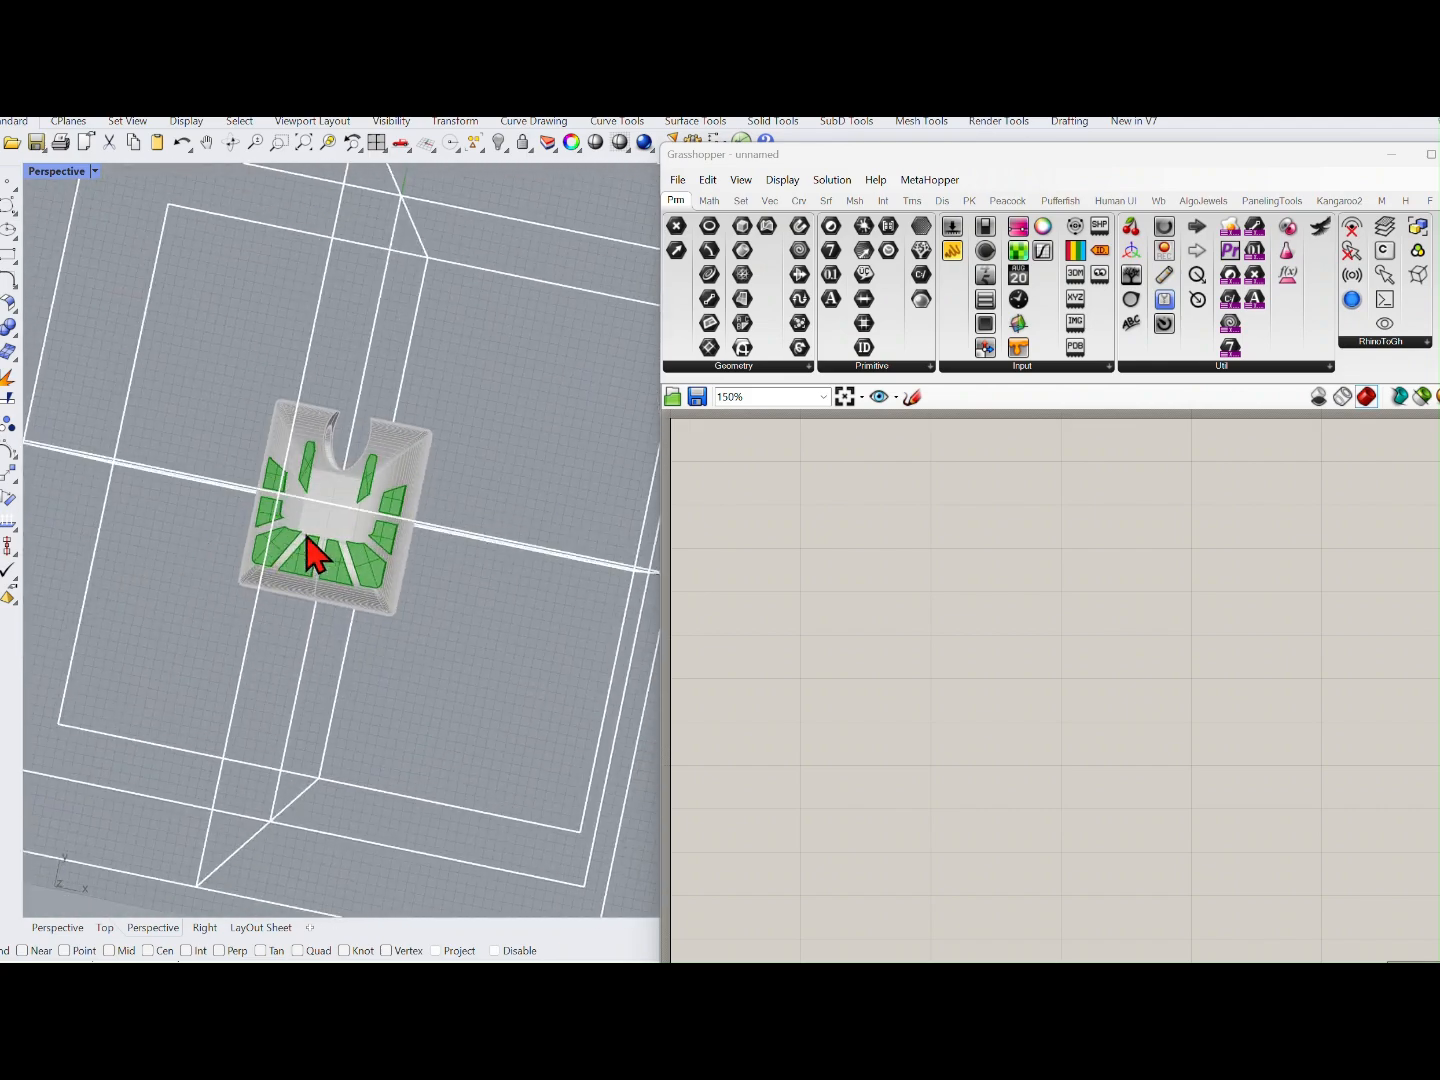
{"action": "right_click_drag", "start_coordinate": [315, 553], "coordinate": [363, 492]}
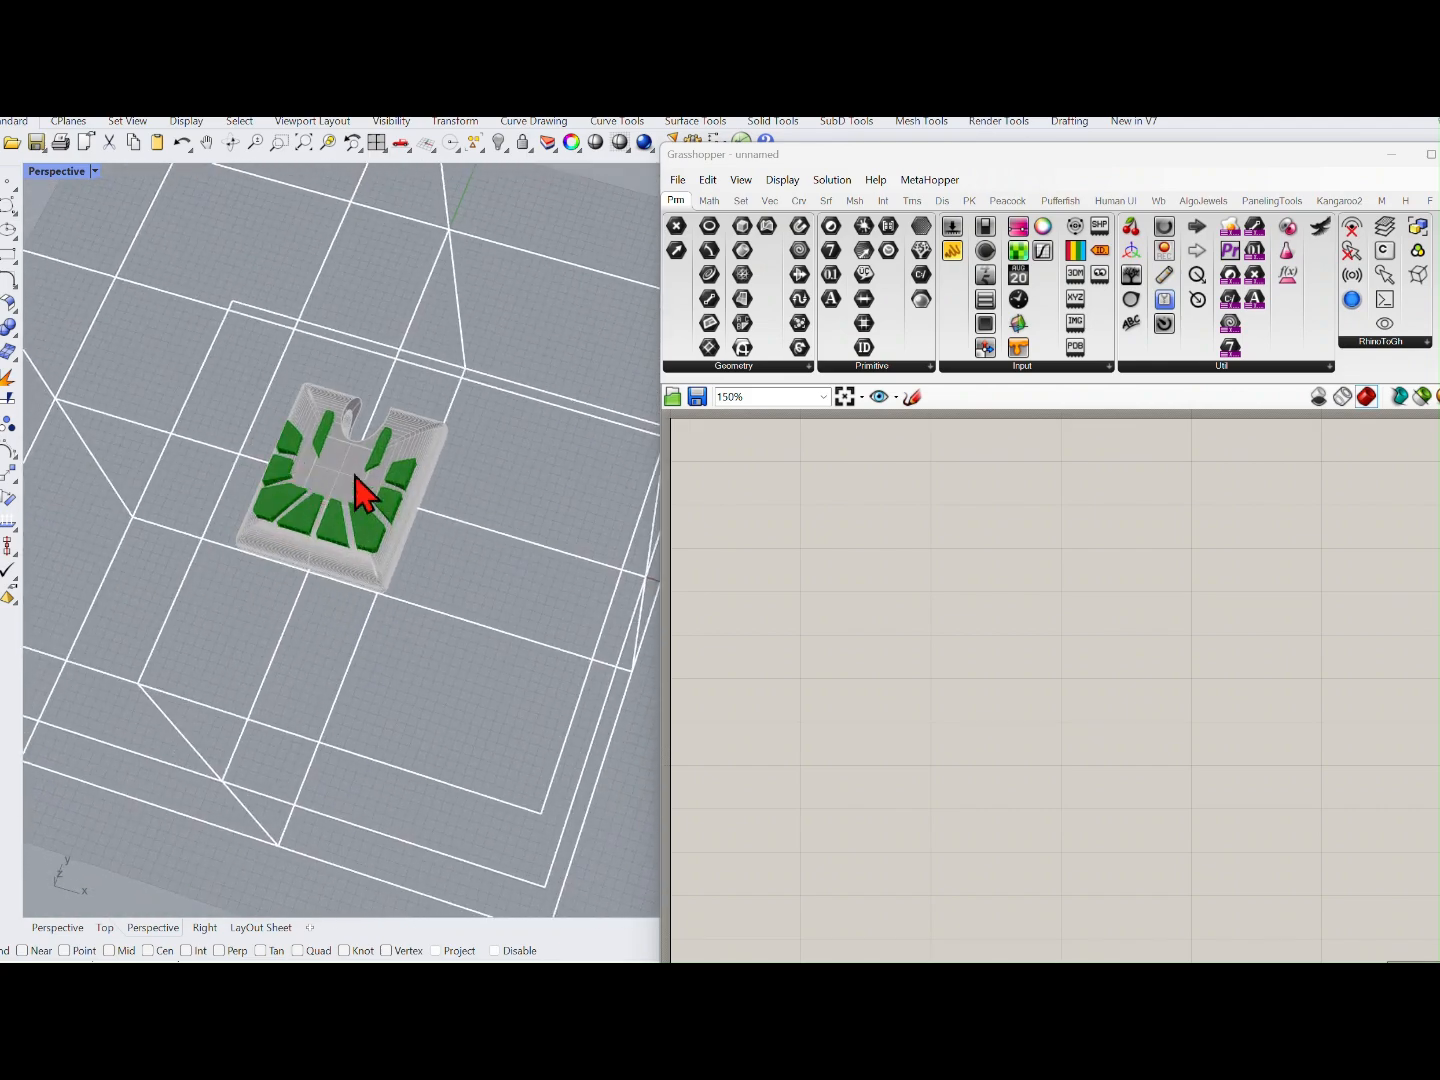
{"action": "left_click", "coordinate": [680, 183]}
{"action": "mouse_move", "coordinate": [725, 242]}
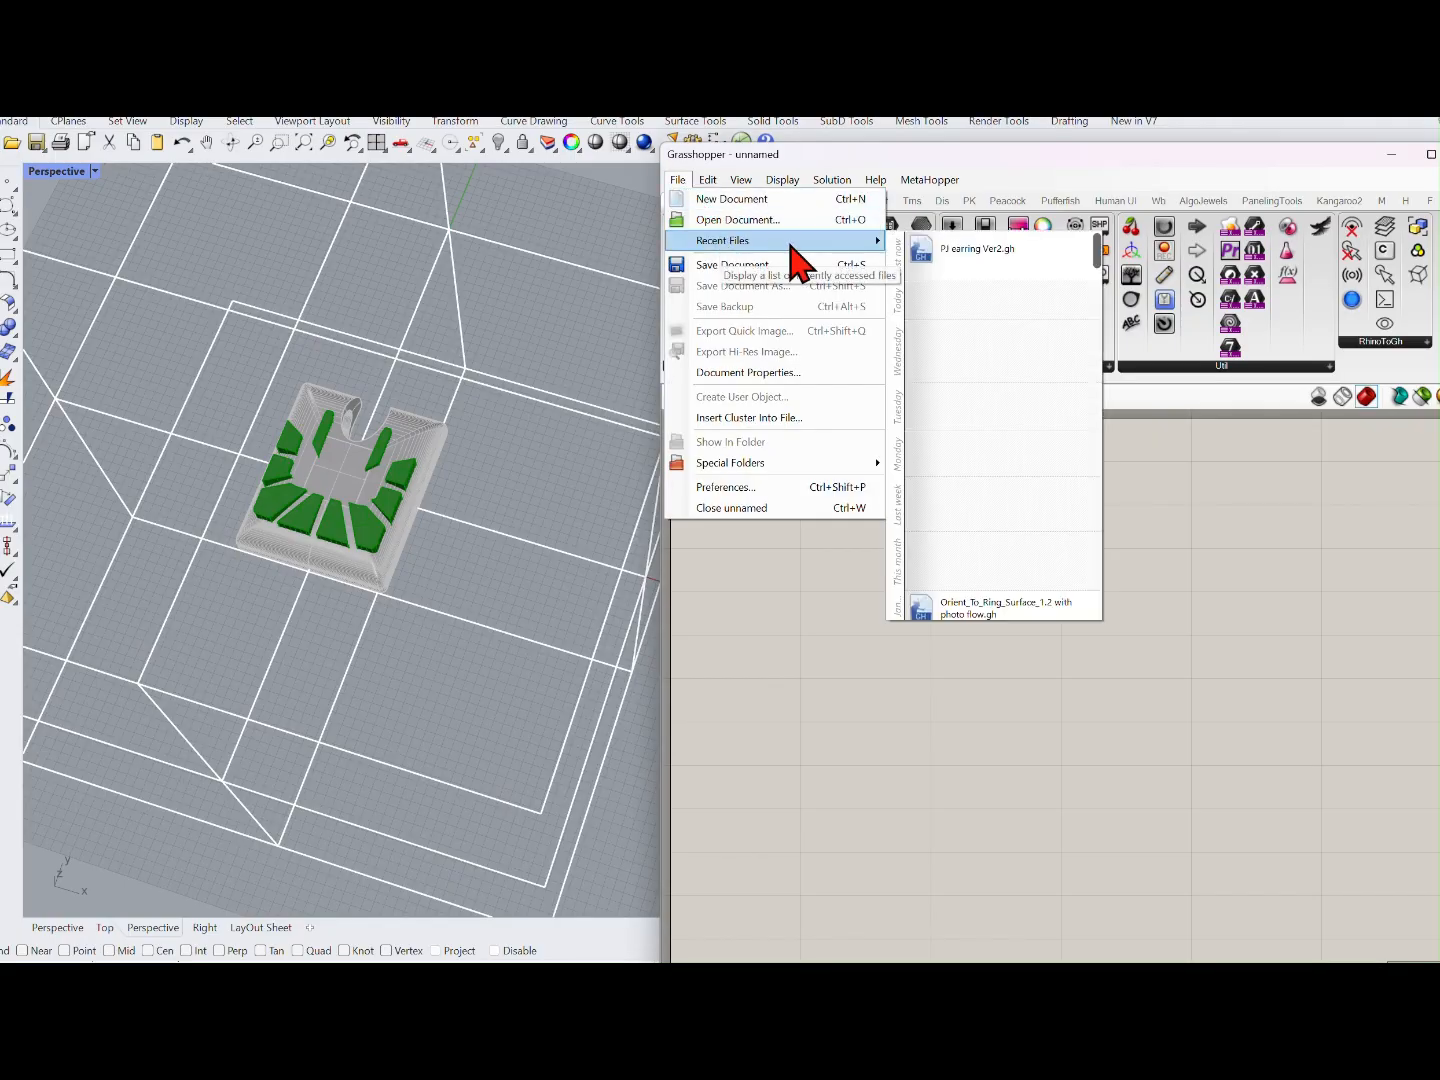
{"action": "left_click", "coordinate": [927, 258]}
{"action": "right_click_drag", "start_coordinate": [541, 392], "coordinate": [534, 450]}
{"action": "scroll", "coordinate": [422, 481], "scroll_direction": "up", "scroll_amount": 5}
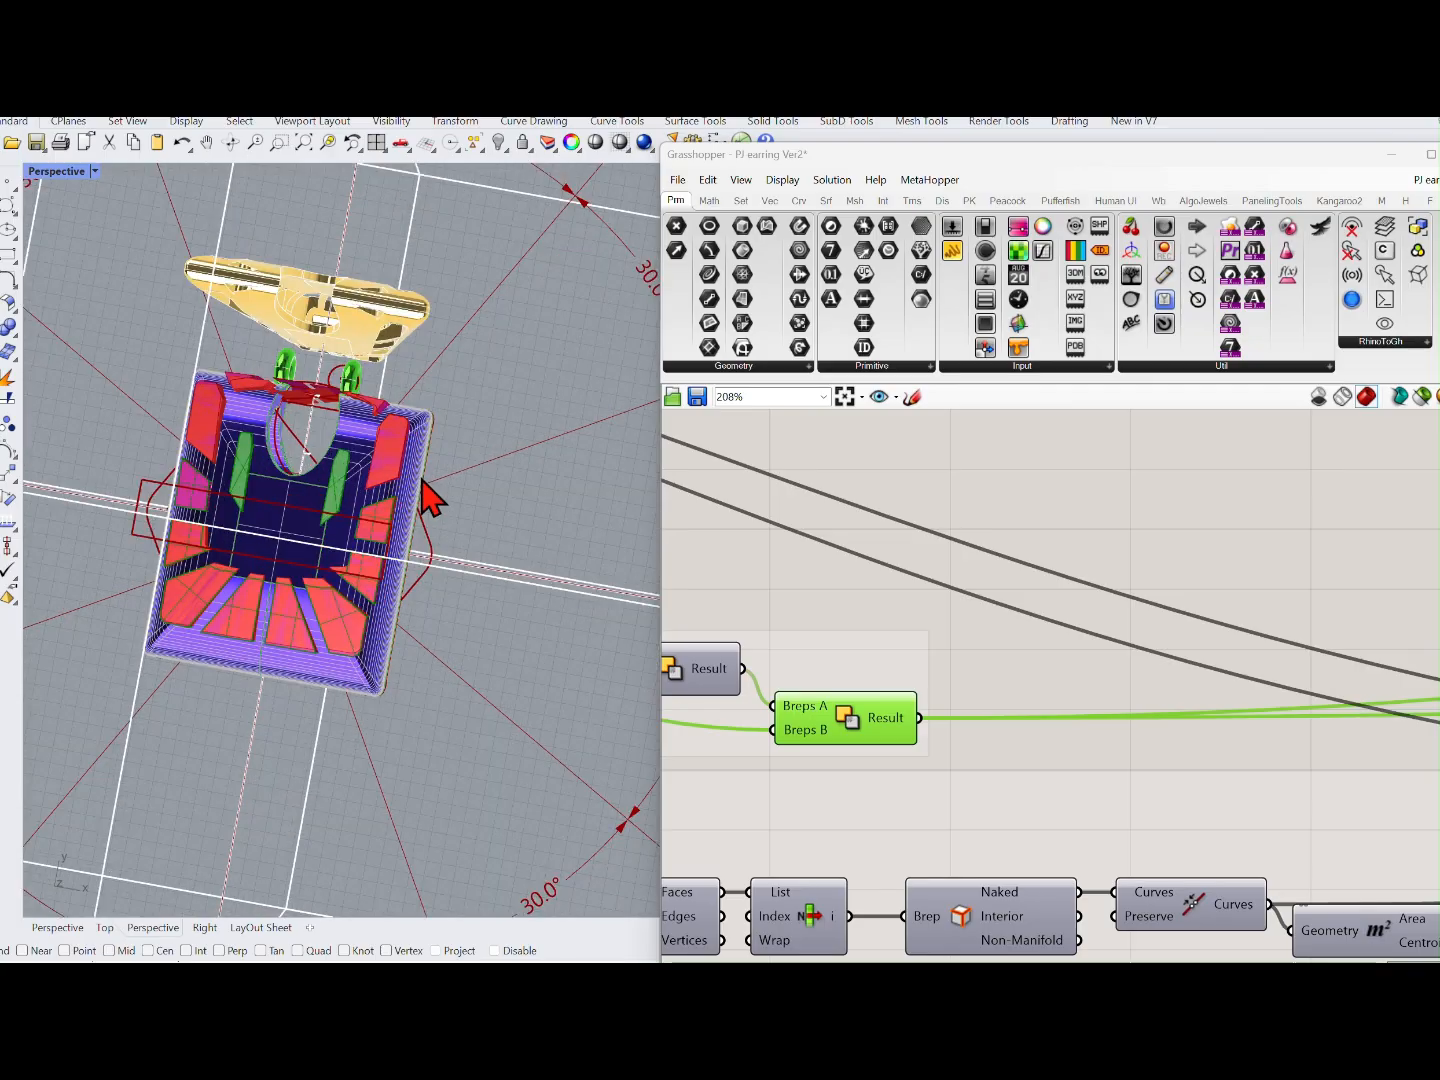
{"action": "mouse_move", "coordinate": [427, 482]}
{"action": "right_mouse_down"}
{"action": "mouse_move", "coordinate": [514, 389]}
{"action": "mouse_move", "coordinate": [555, 313]}
{"action": "mouse_move", "coordinate": [553, 419]}
{"action": "mouse_move", "coordinate": [482, 482]}
{"action": "mouse_move", "coordinate": [450, 489]}
{"action": "mouse_move", "coordinate": [437, 460]}
{"action": "right_mouse_up"}
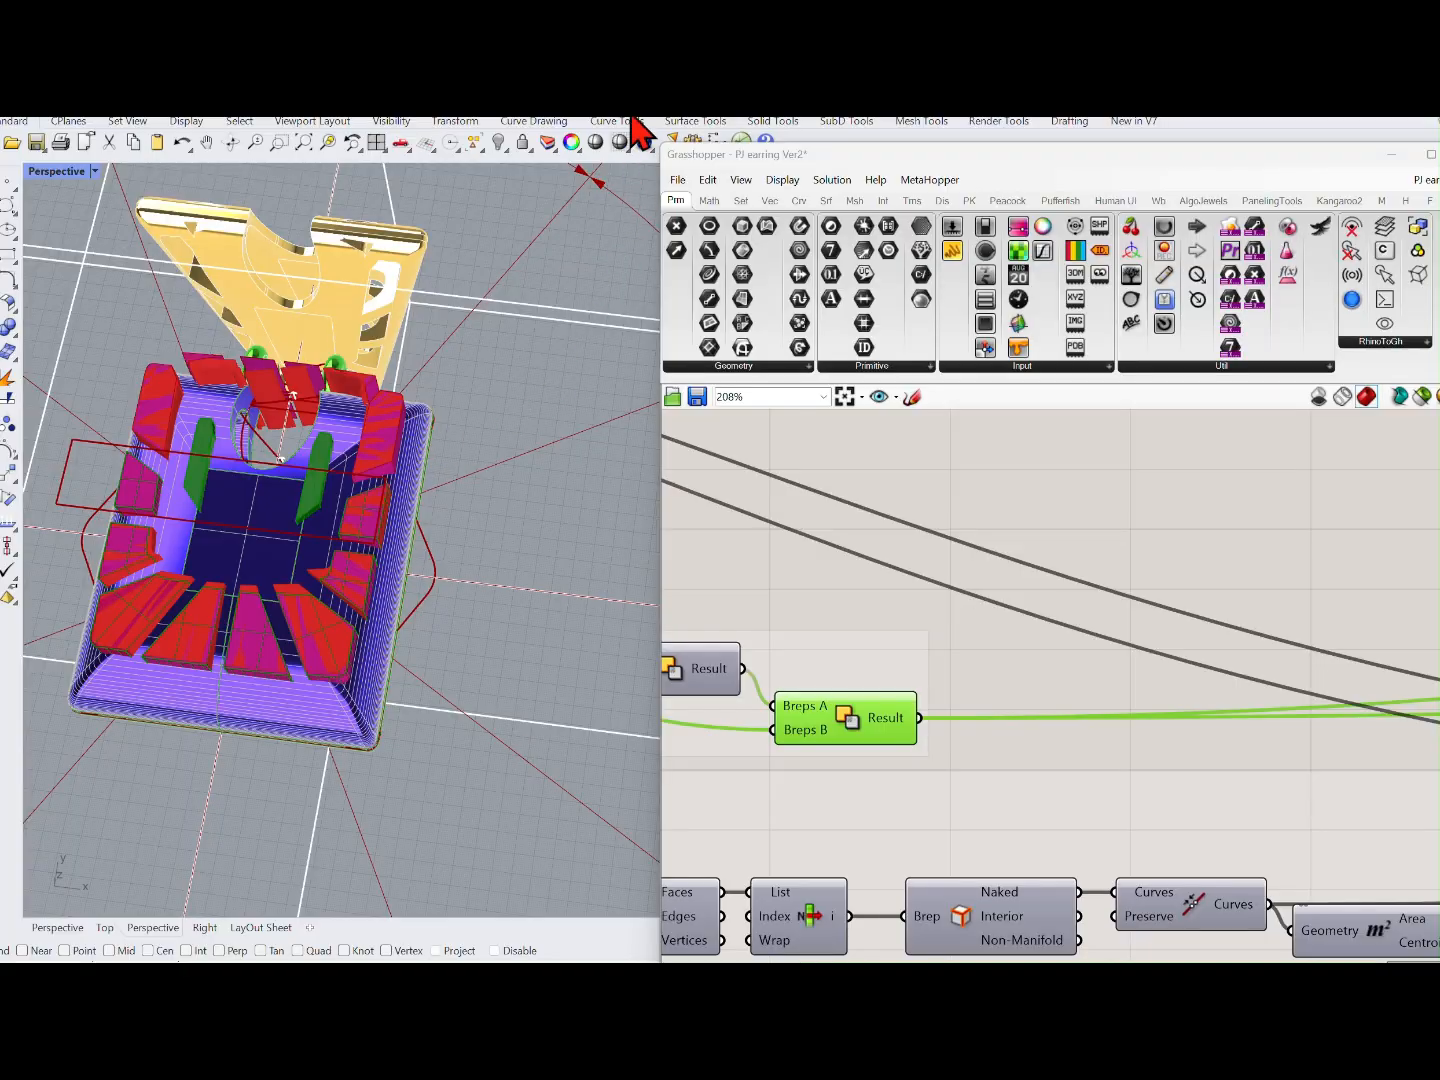